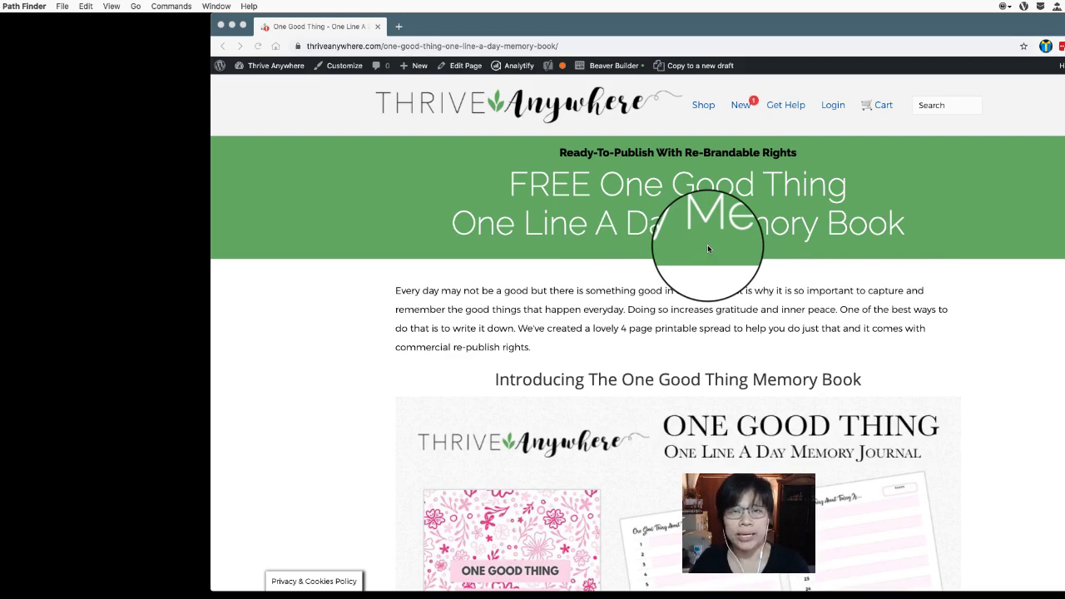
Look over the memory book web page, and switch to Path Finder with the One Good Thing product's Deliver folder.
scroll(707, 248, down, 3)
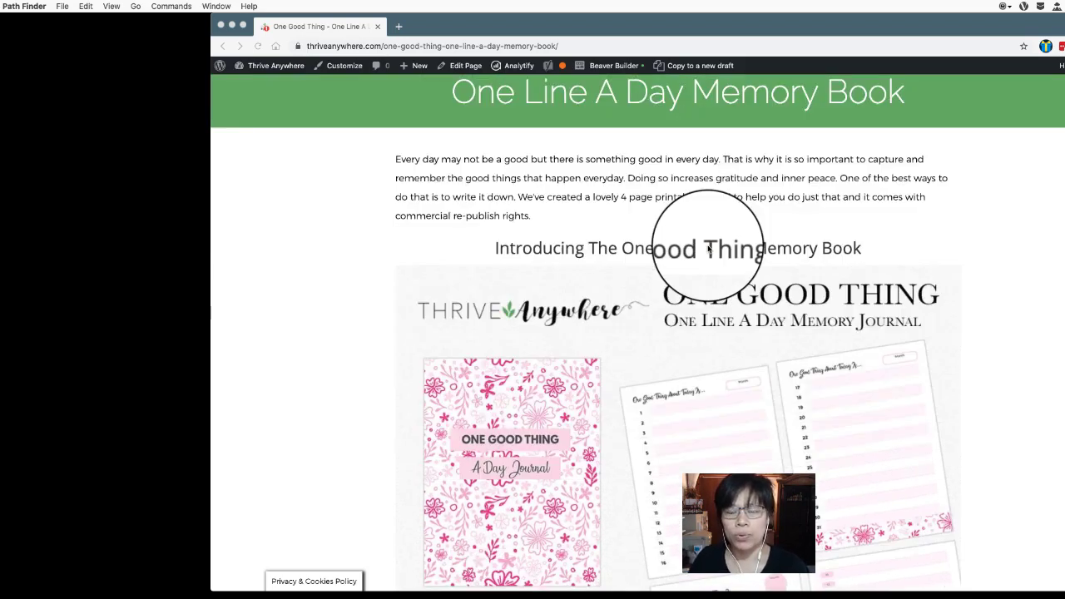
mouse_move(616, 594)
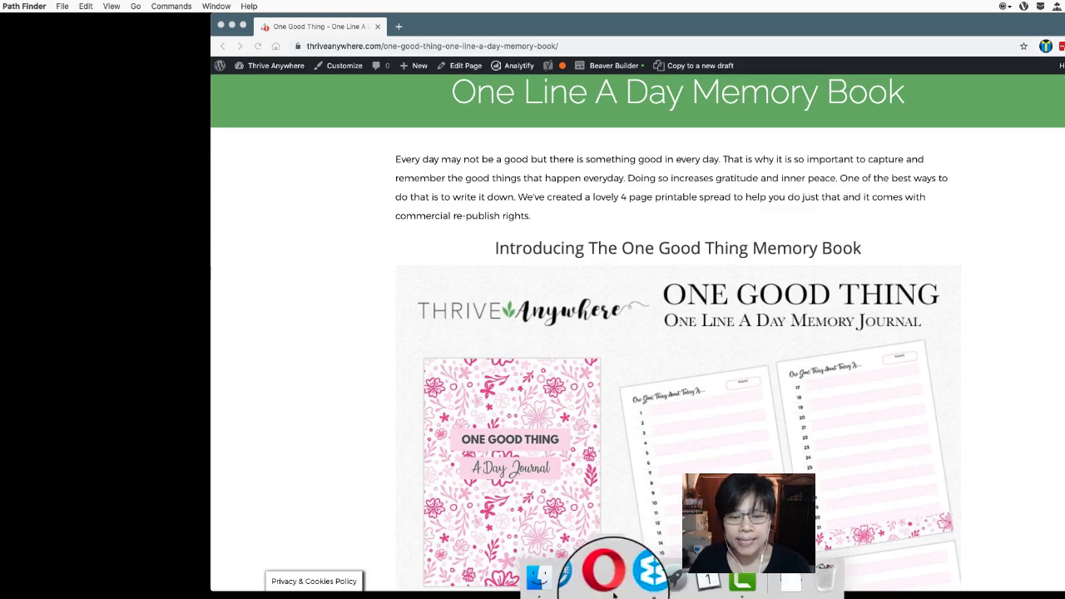
click(572, 581)
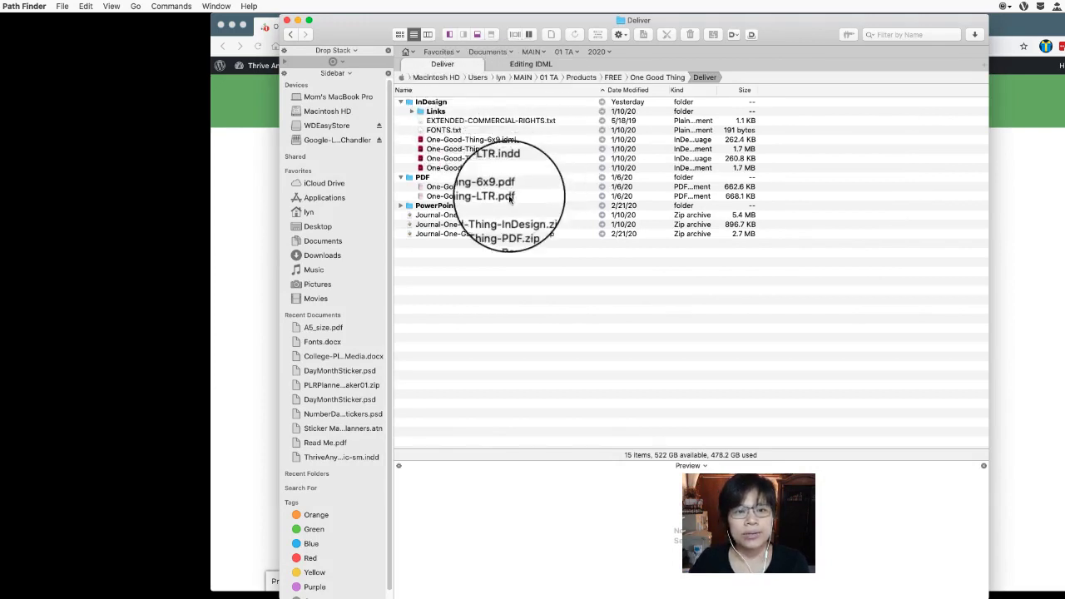
Examine the IDML and INDD files for the 6x9 and LTR sizes in the InDesign folder.
click(530, 142)
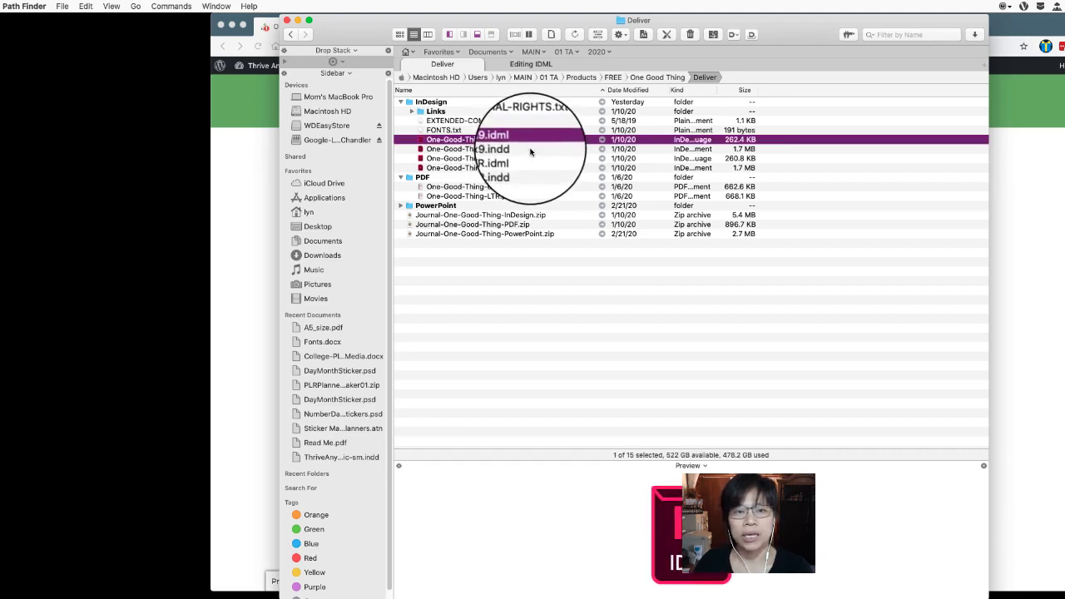
click(530, 150)
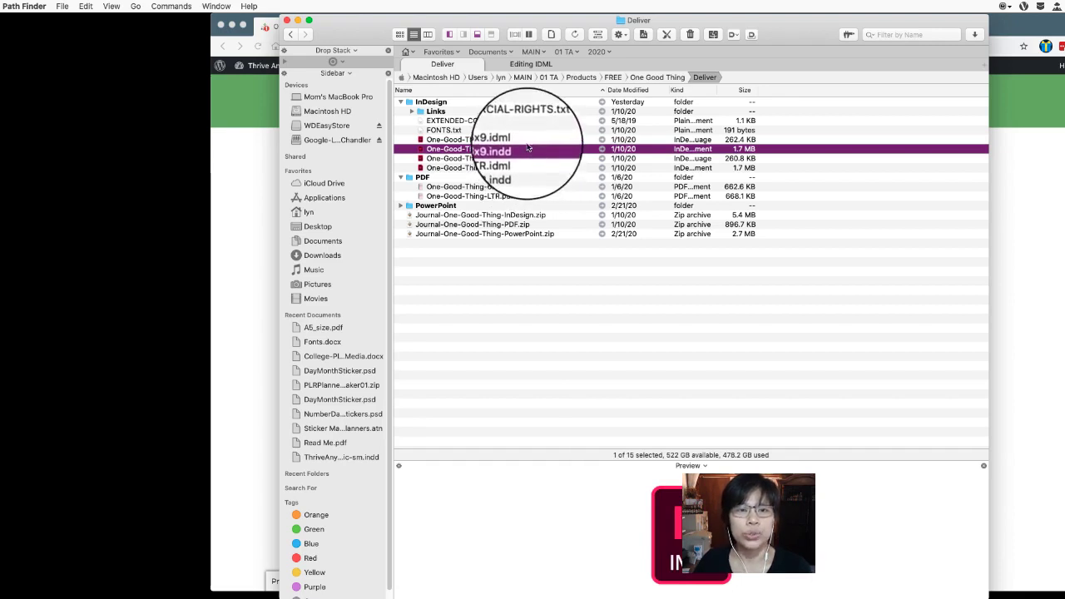
key(Up)
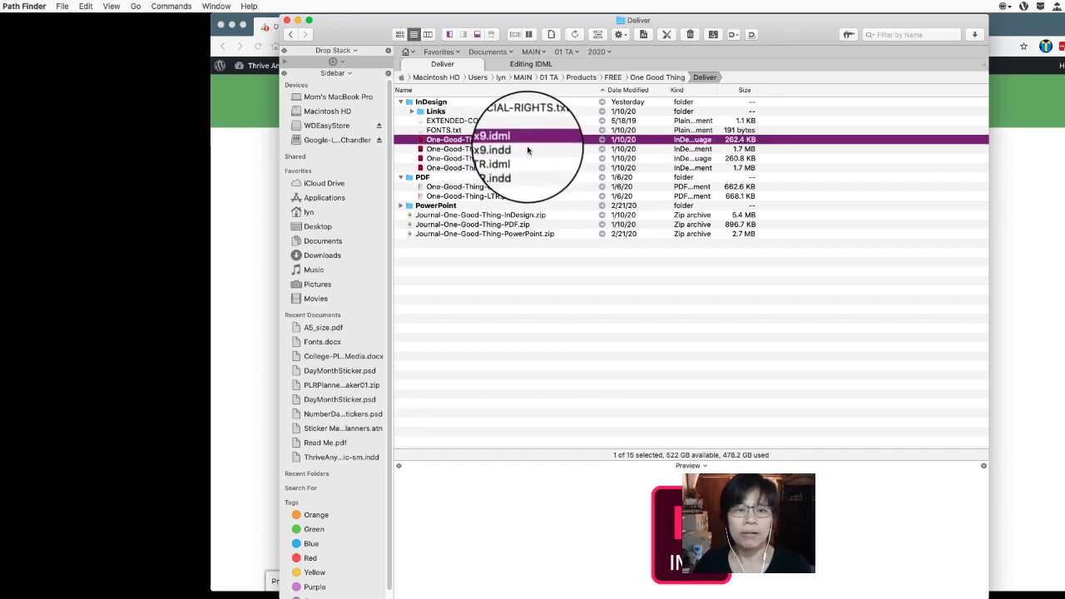
click(528, 150)
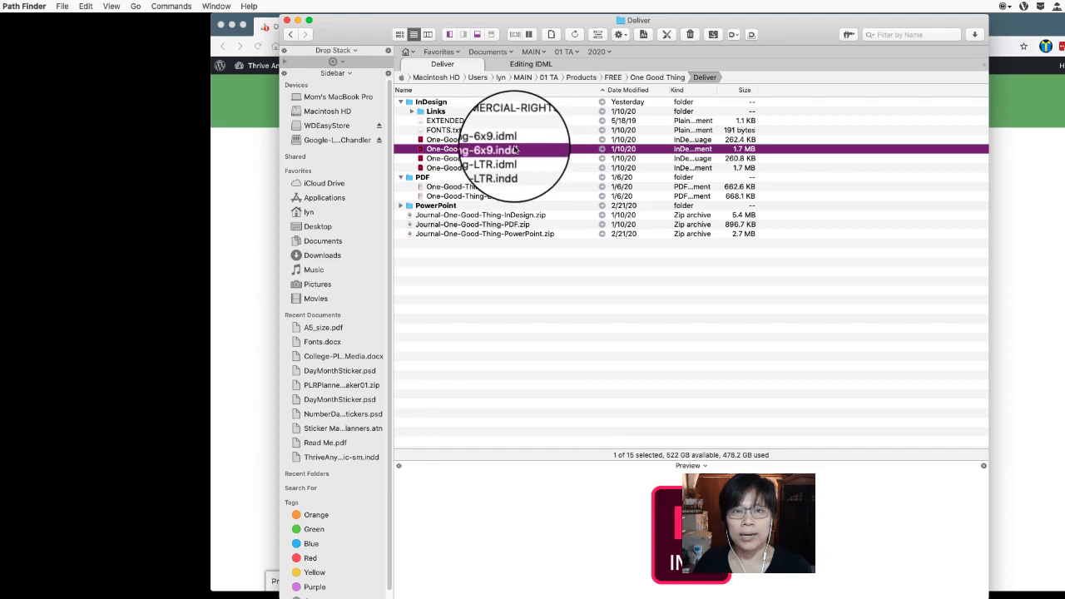
click(530, 161)
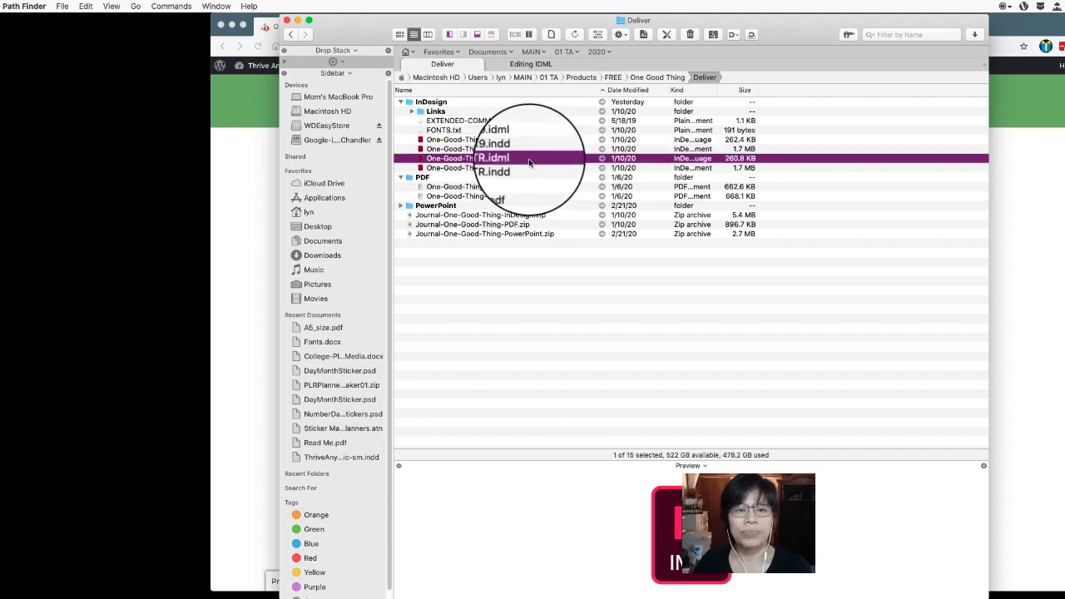
click(530, 167)
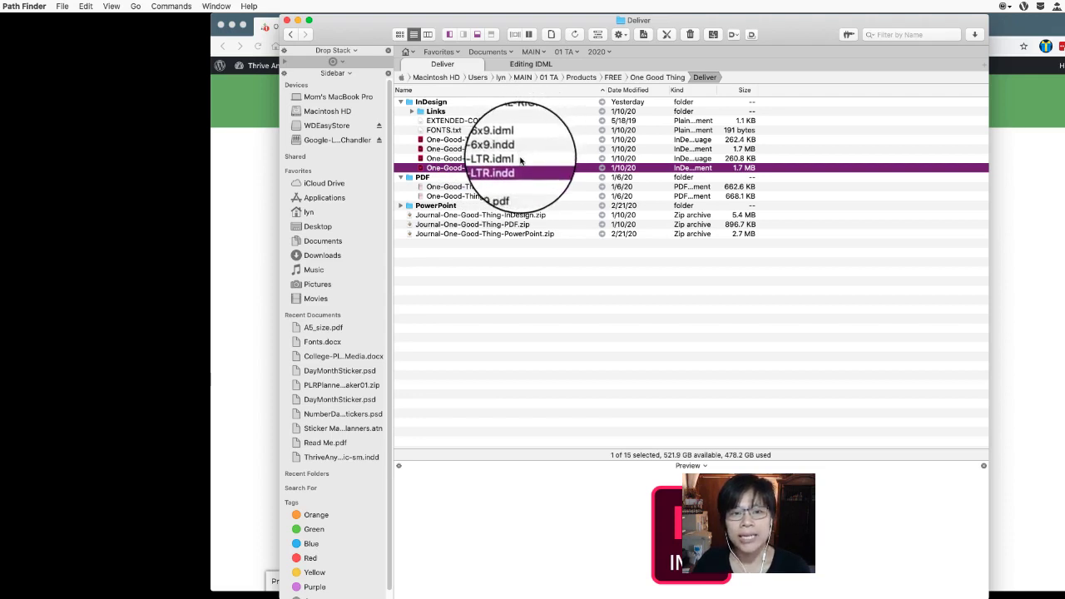
click(521, 159)
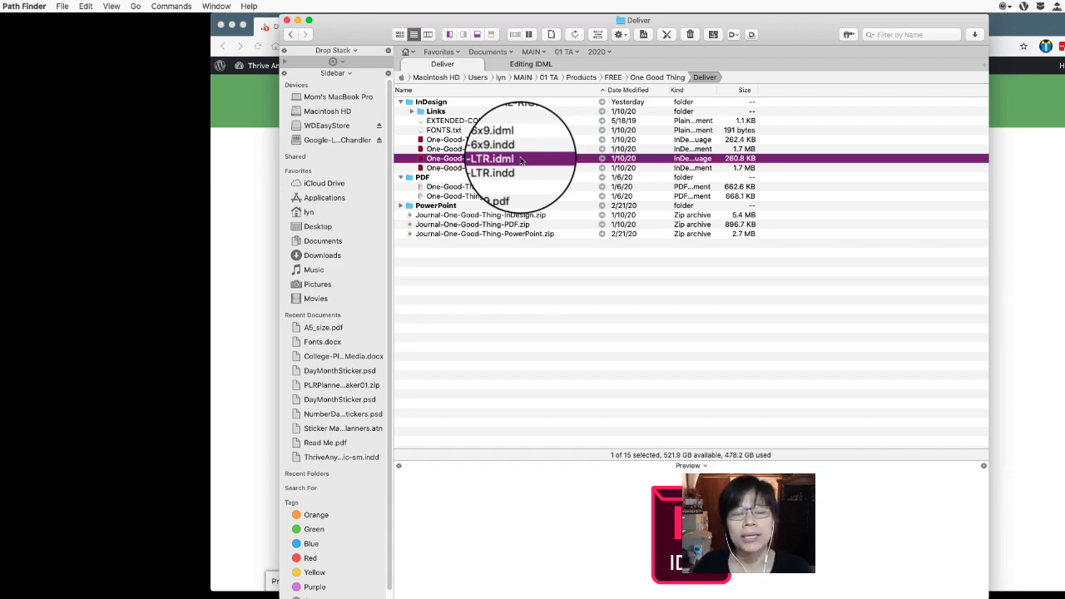
Show the Editing IDML folder and preview the three pattern images in Links and One-Good-Thing-LTR copy.afpub.
click(531, 64)
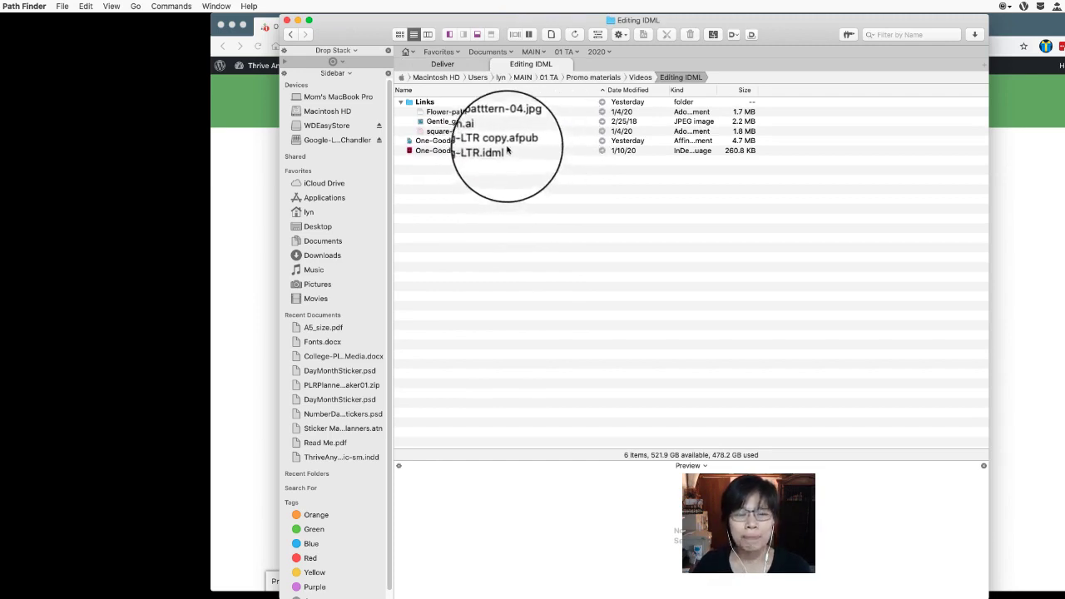
click(442, 102)
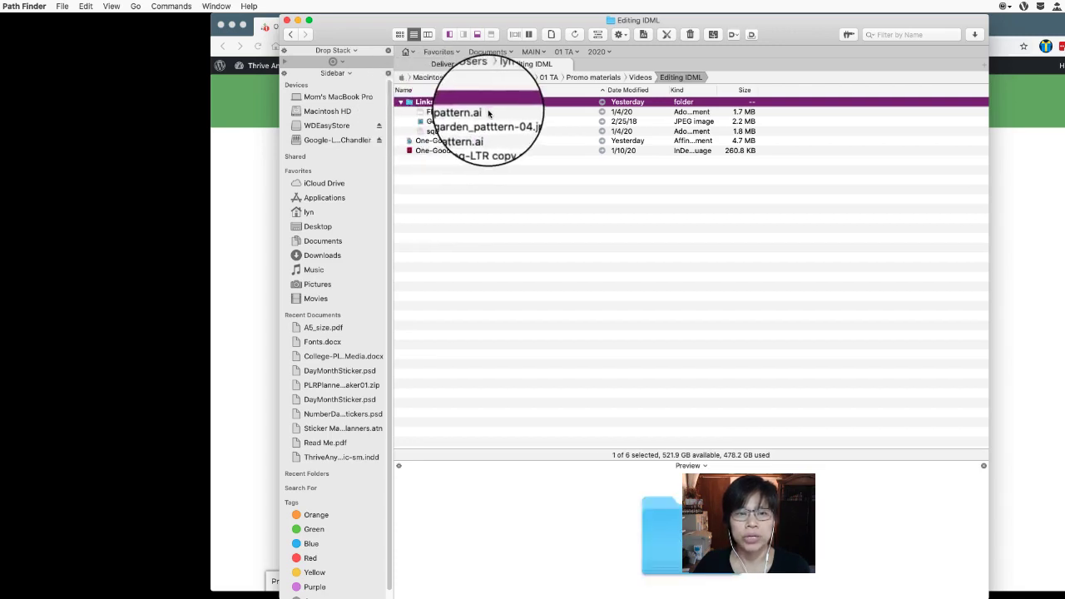
click(487, 132)
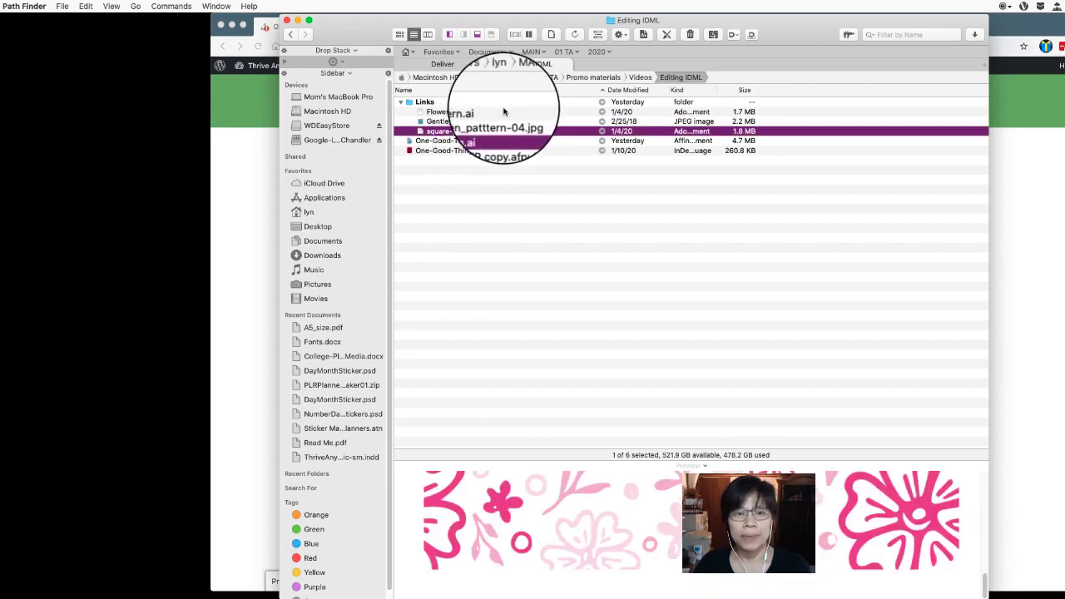
click(503, 111)
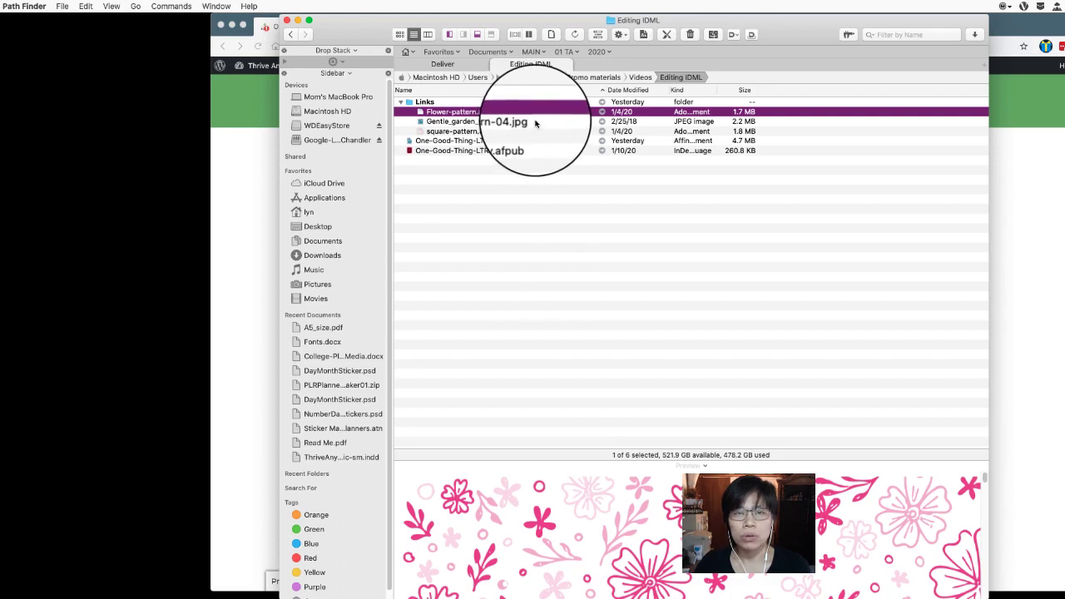
click(535, 124)
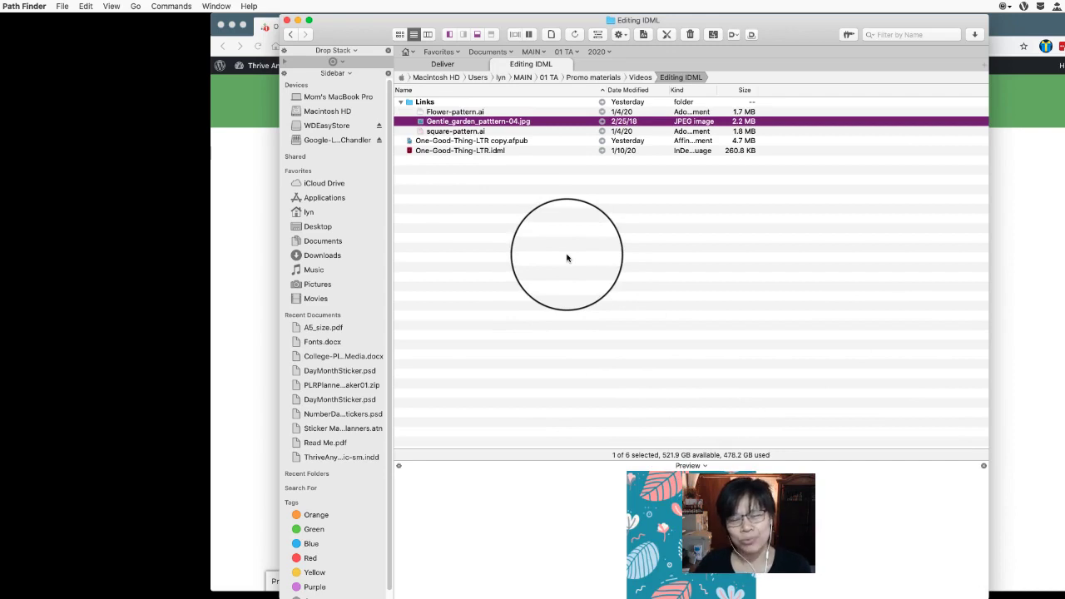
click(534, 142)
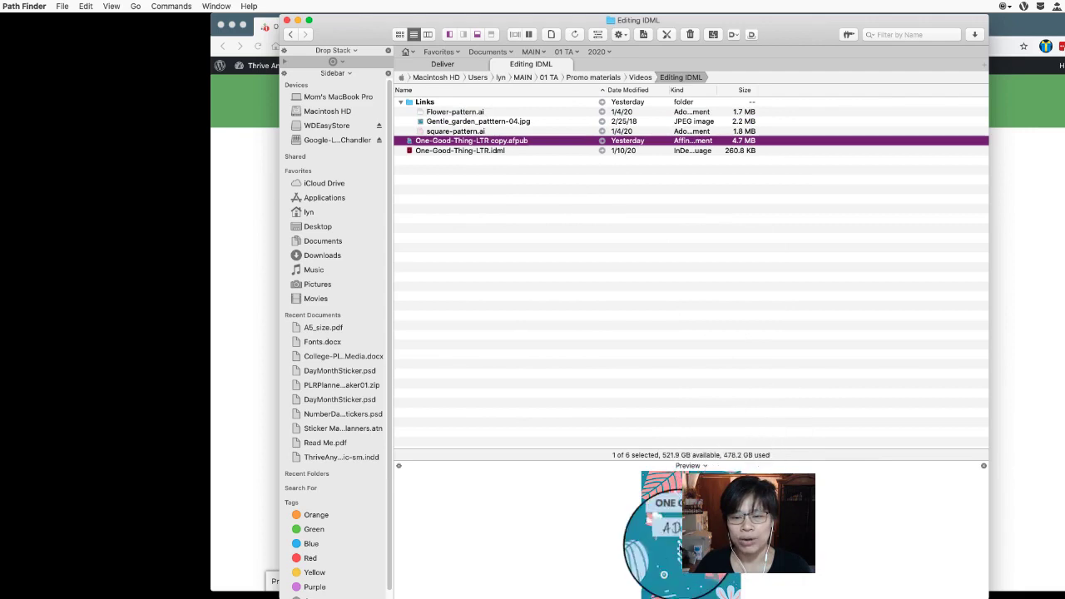
Open One-Good-Thing-LTR.idml with Affinity Publisher and move the file manager window out of the way.
click(509, 152)
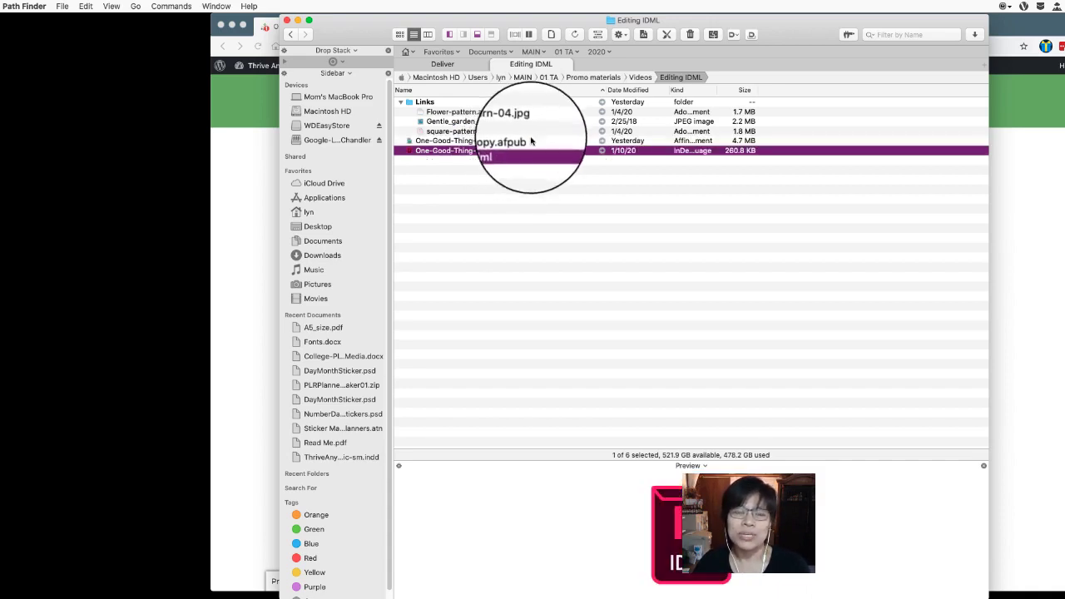
right_click(478, 157)
mouse_move(533, 169)
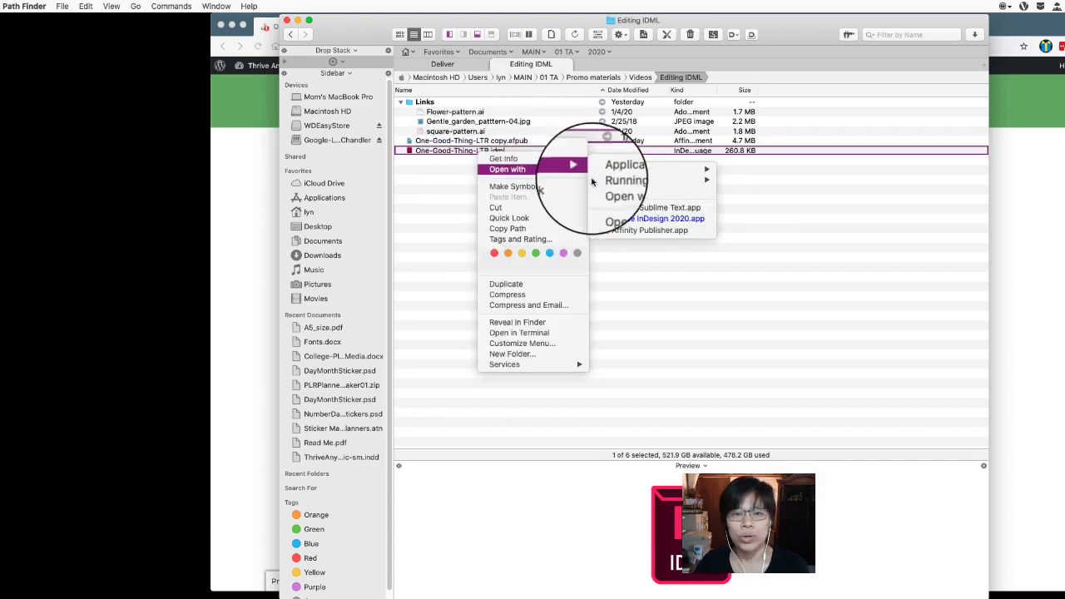
click(620, 230)
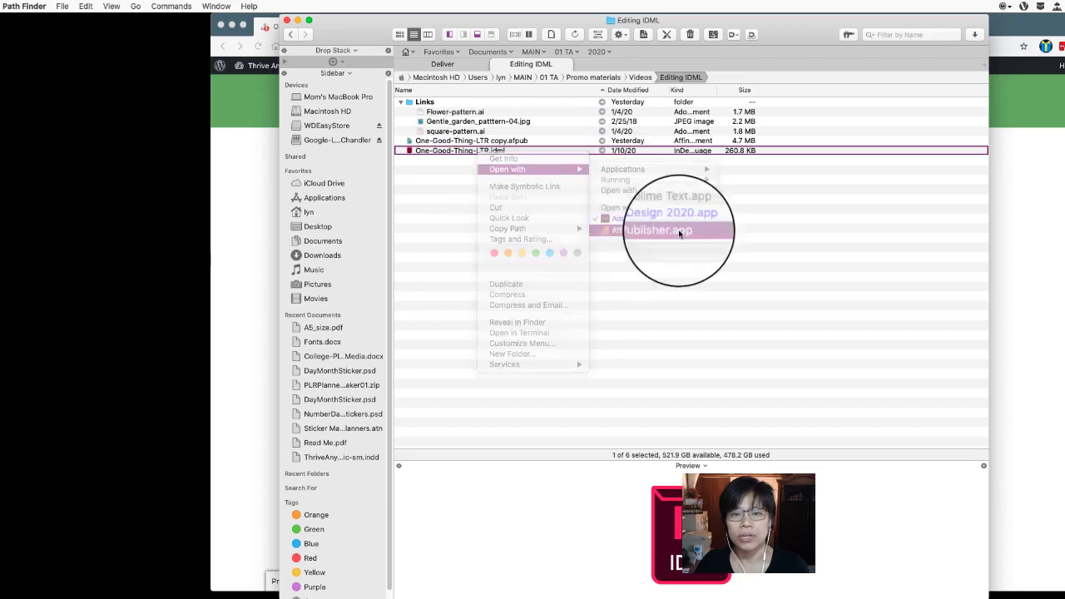
click(849, 229)
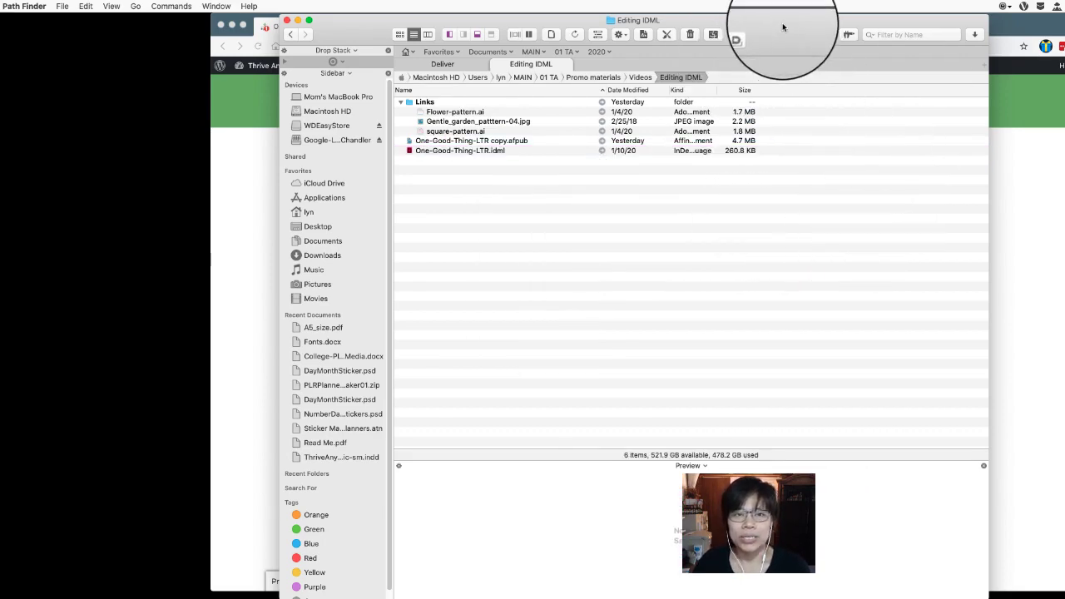
drag(612, 25, 0, 27)
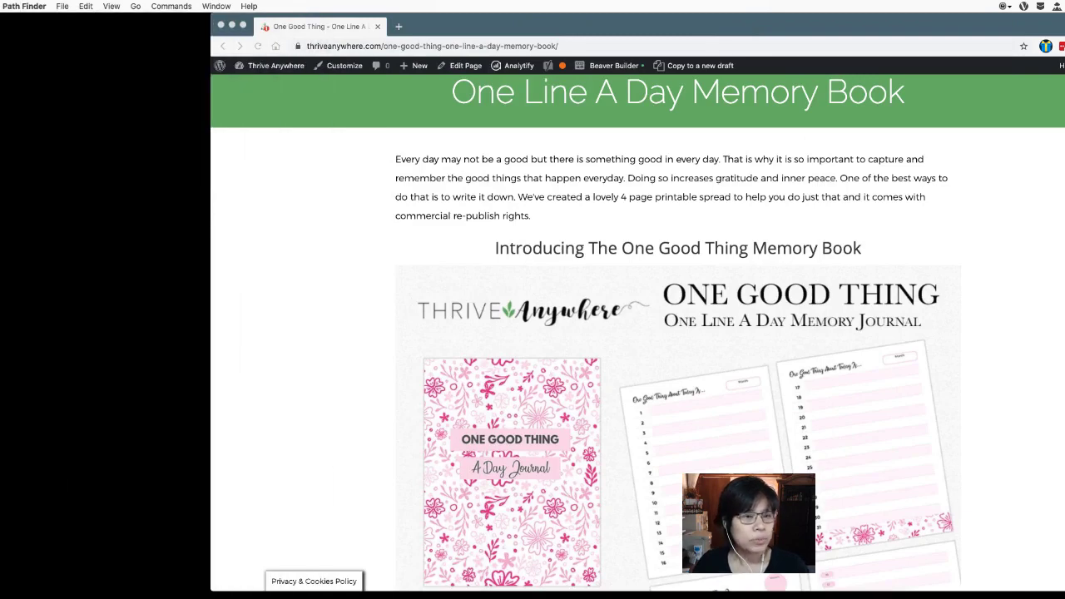
click(1003, 7)
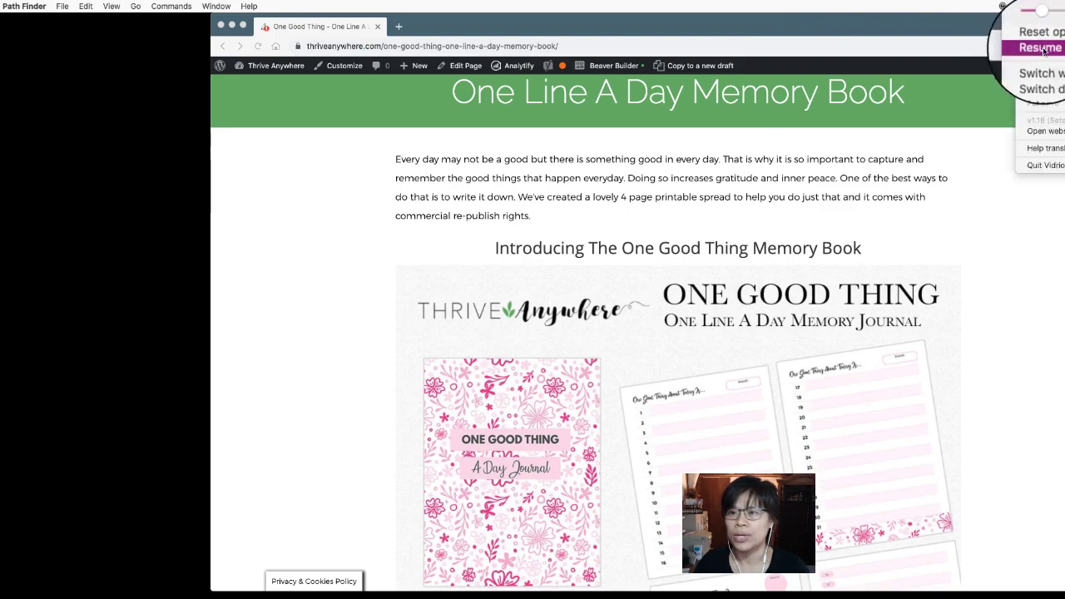
click(1040, 48)
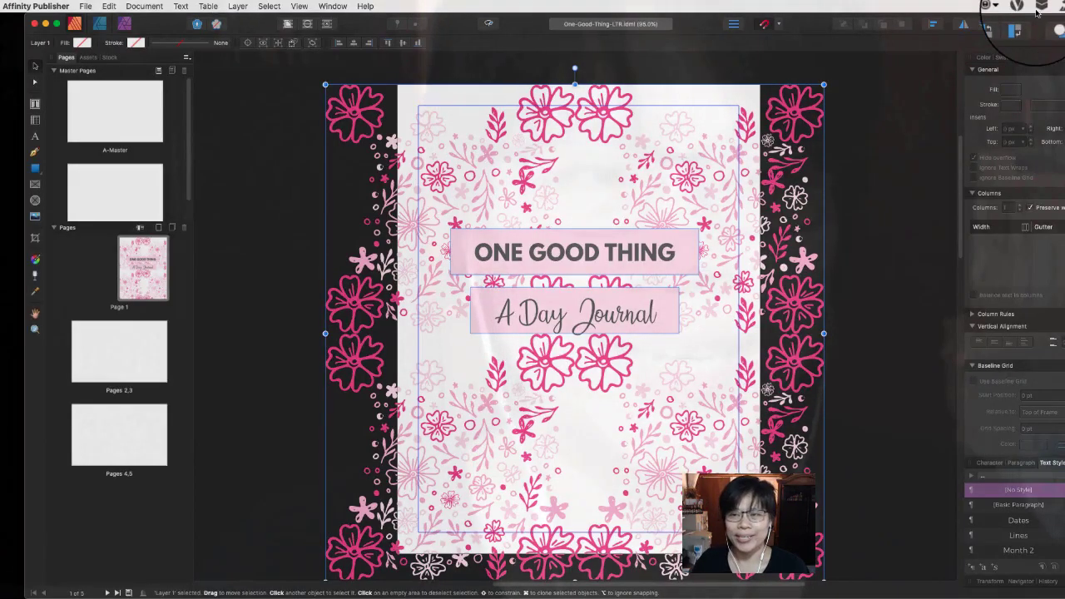
click(1024, 7)
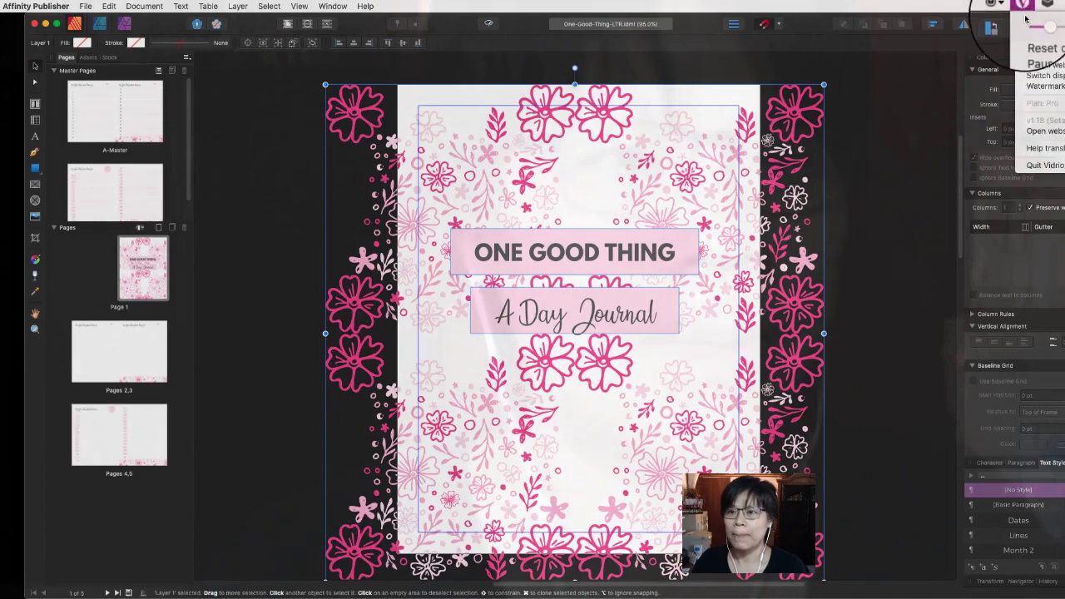
drag(1042, 26, 1055, 25)
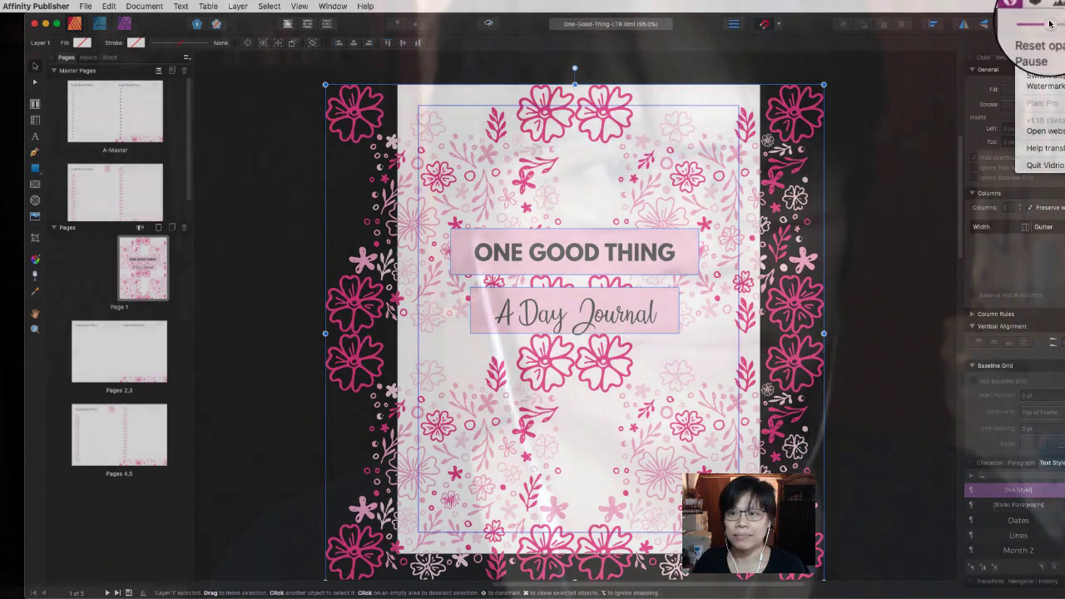
drag(1054, 25, 1048, 24)
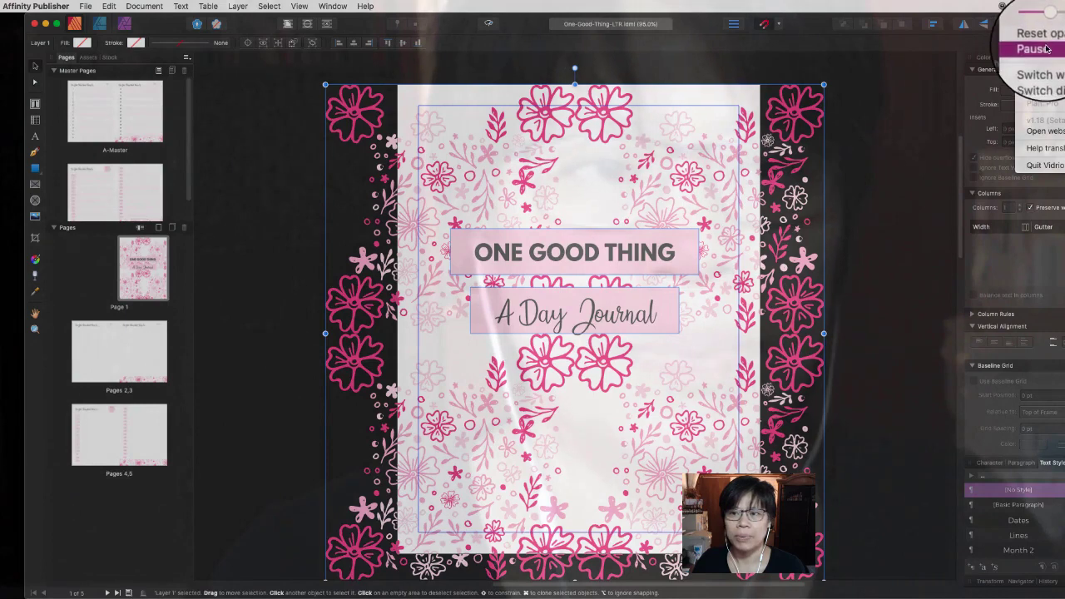
click(1039, 42)
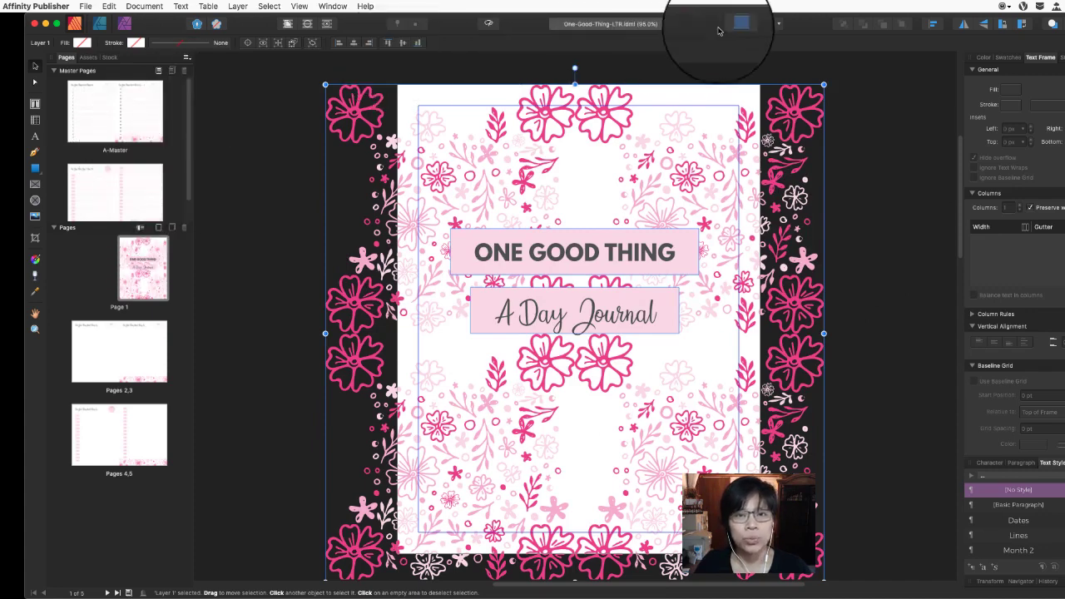
Examine the A-Master spread, the B-Master thumbnail and the spread of pages 2 and 3.
double_click(134, 117)
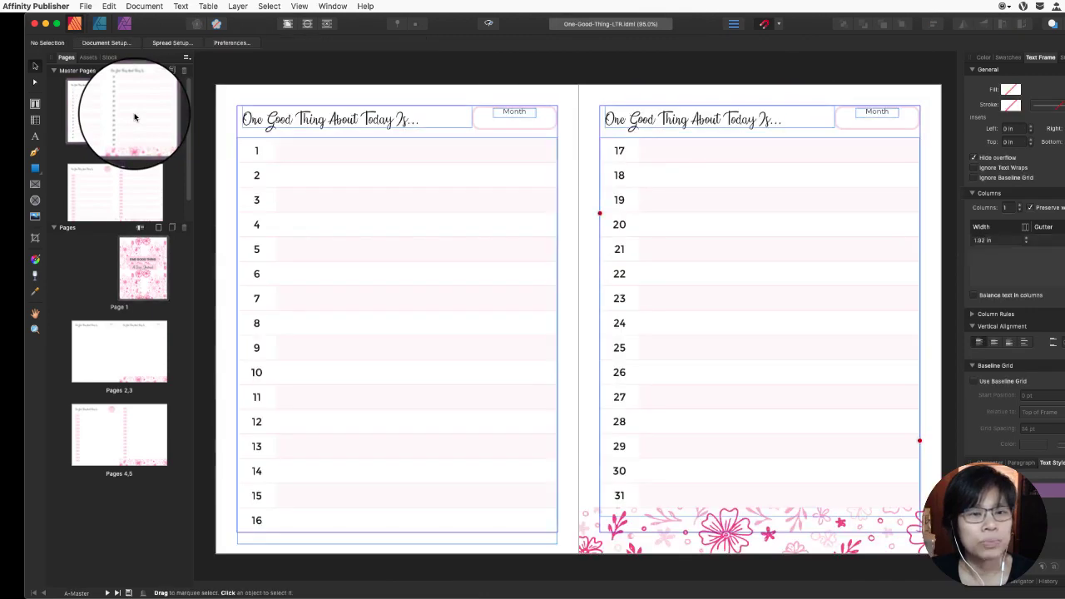
double_click(125, 186)
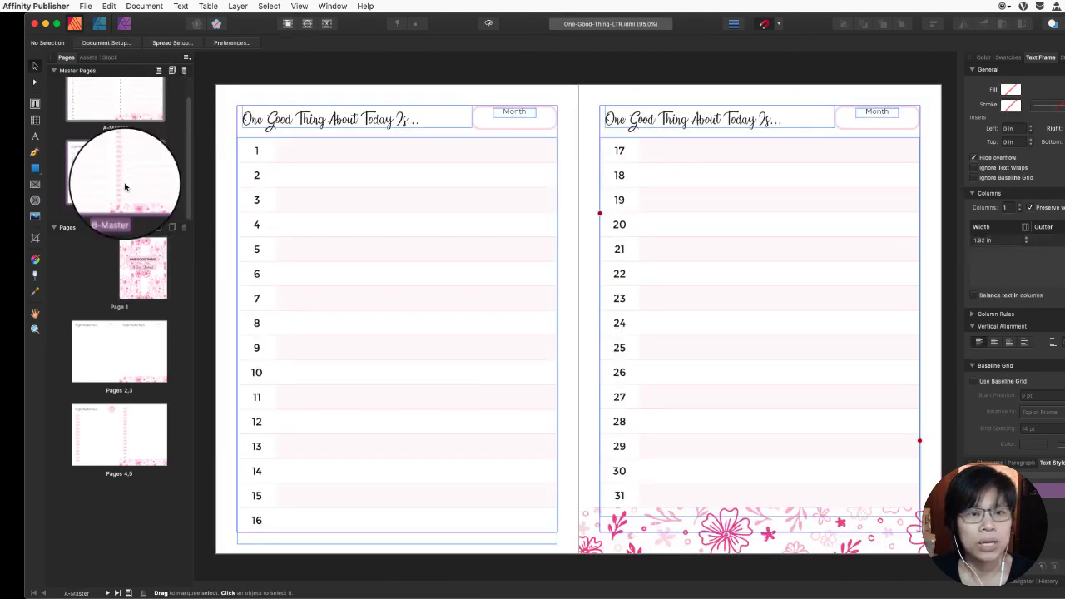
double_click(134, 369)
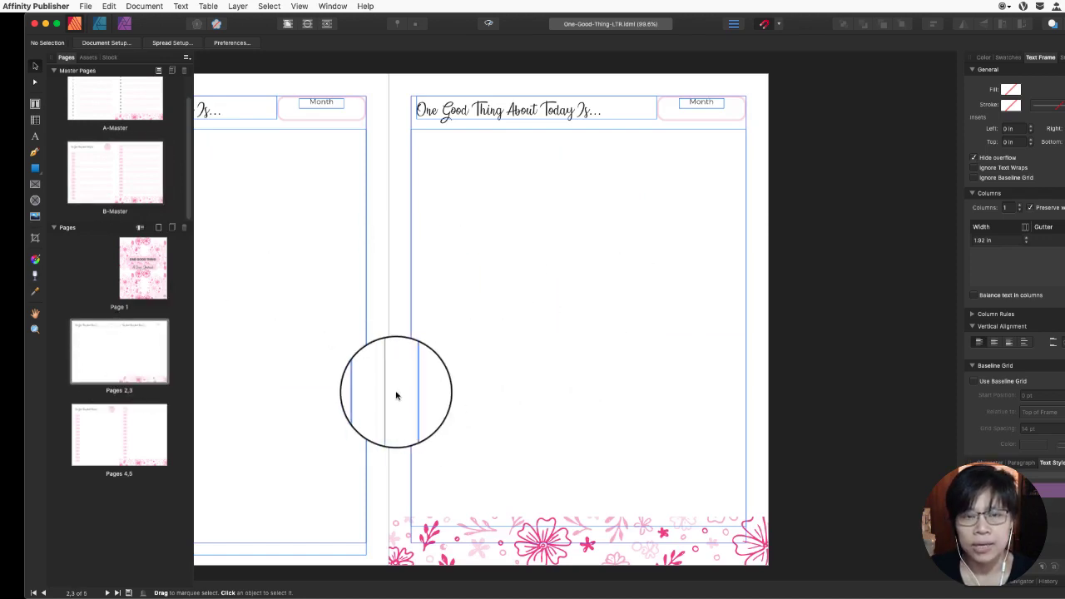
scroll(396, 396, left, 5)
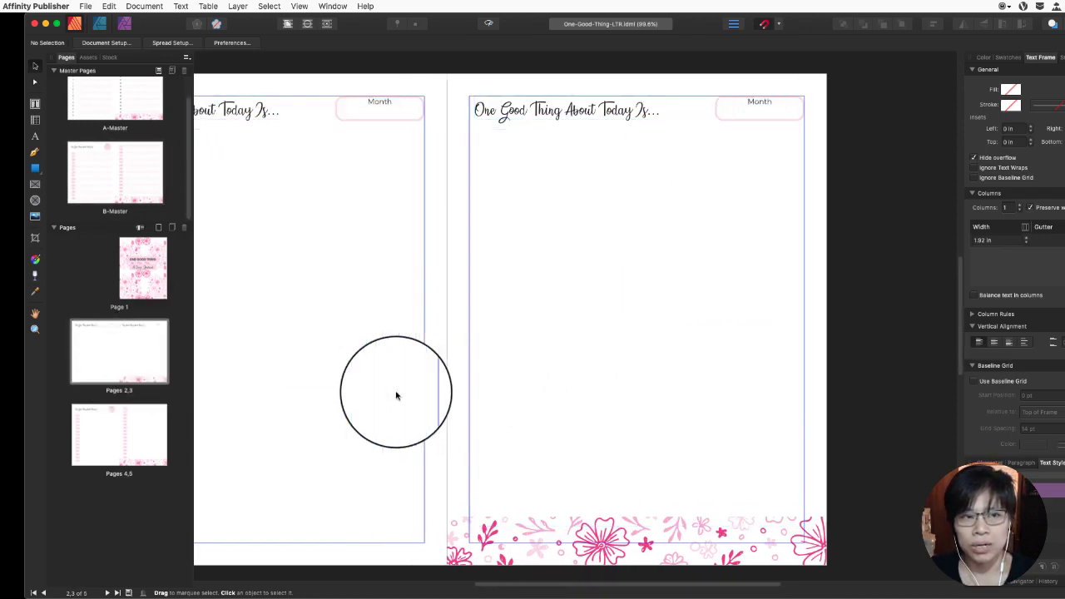
scroll(396, 396, left, 2)
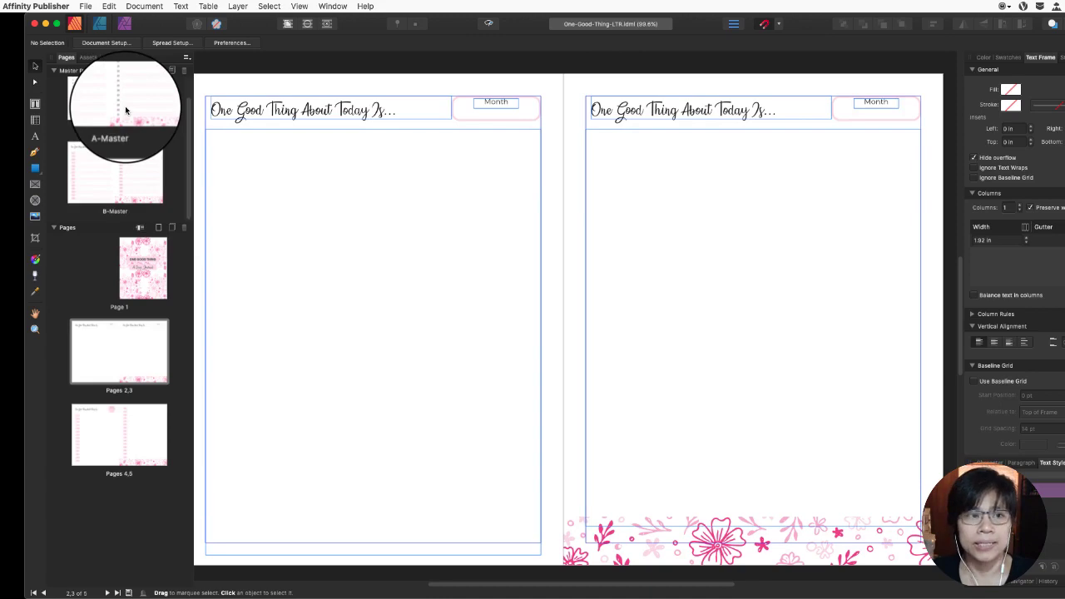
Delete the pink flower pattern group from the background of the cover on page 1.
click(131, 272)
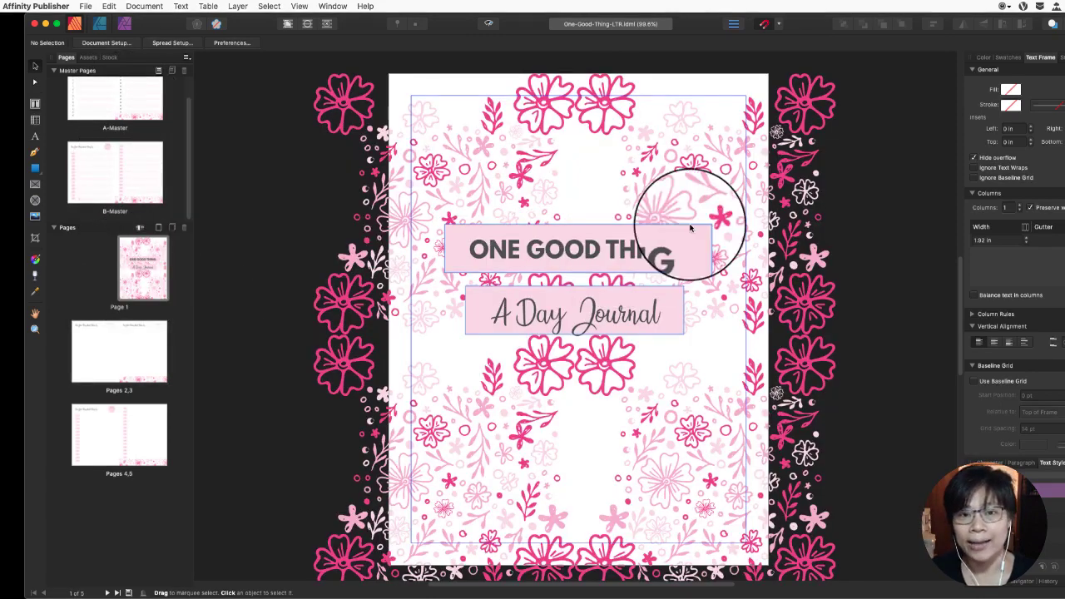
click(774, 161)
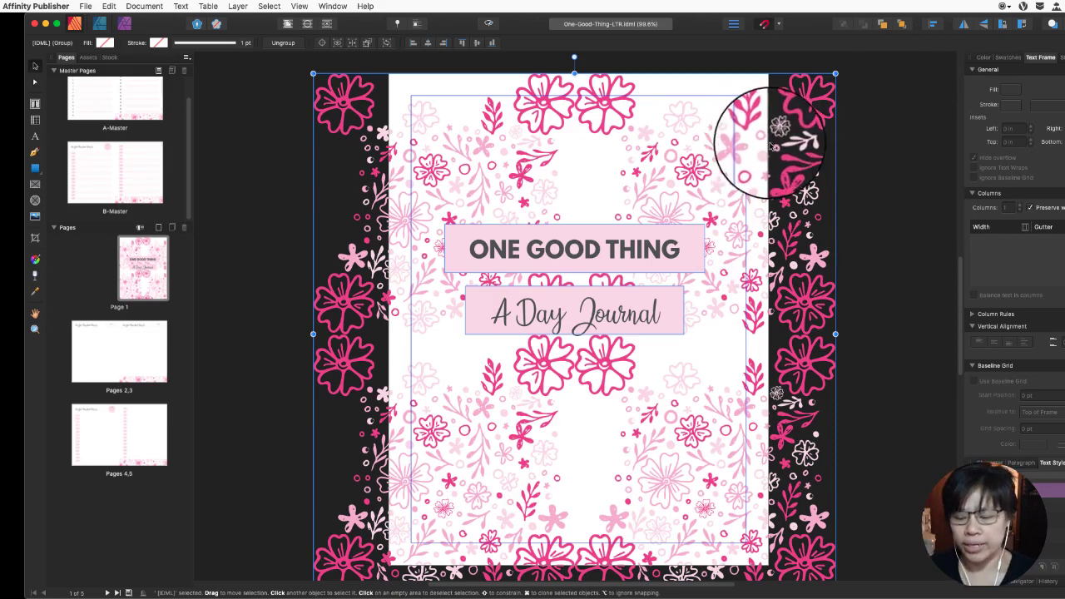
key(BackSpace)
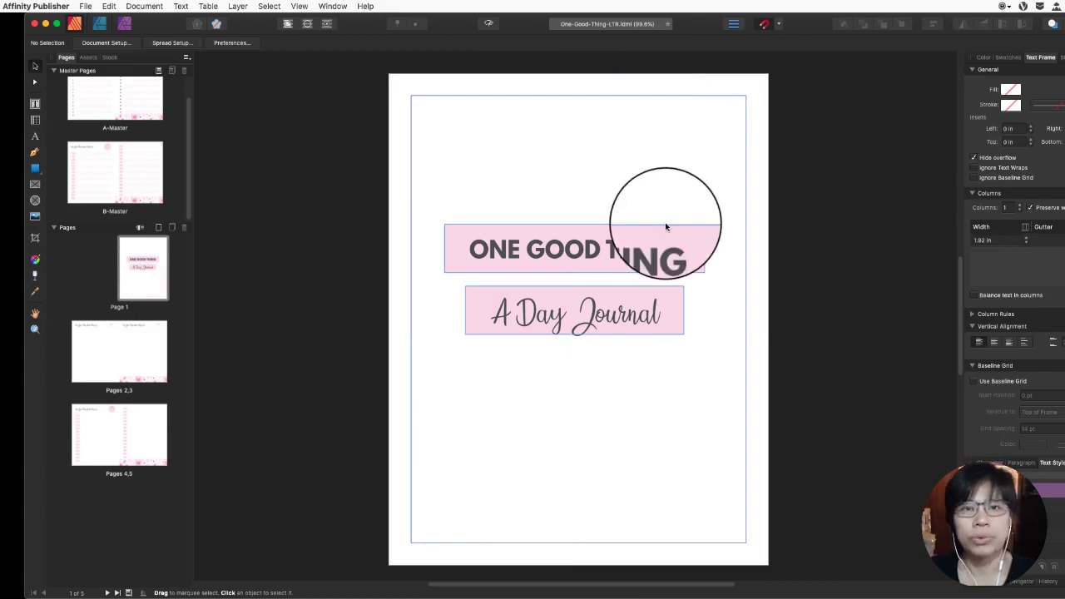
Draw a picture frame covering the whole cover page and fill it with Gentle_garden_patttern-04.jpg from Editing IDML's Links folder.
click(35, 185)
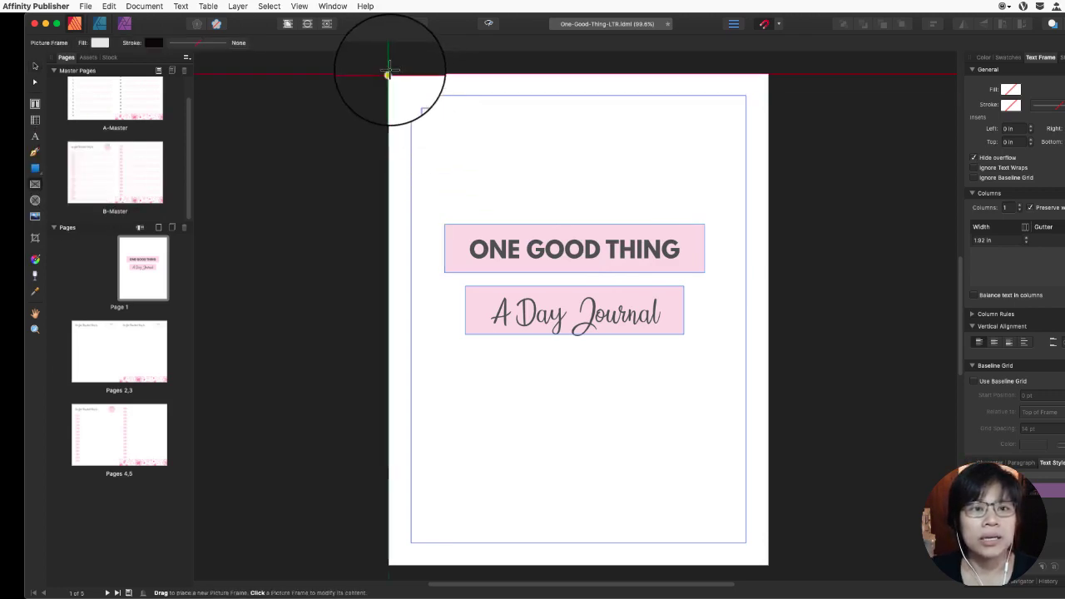
drag(388, 74, 768, 566)
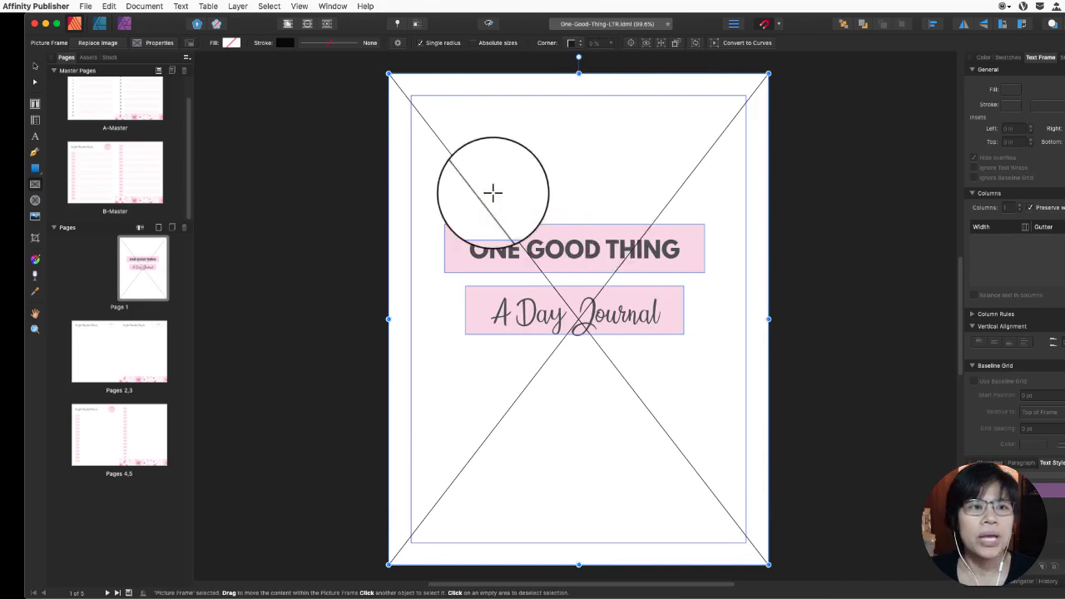
click(98, 43)
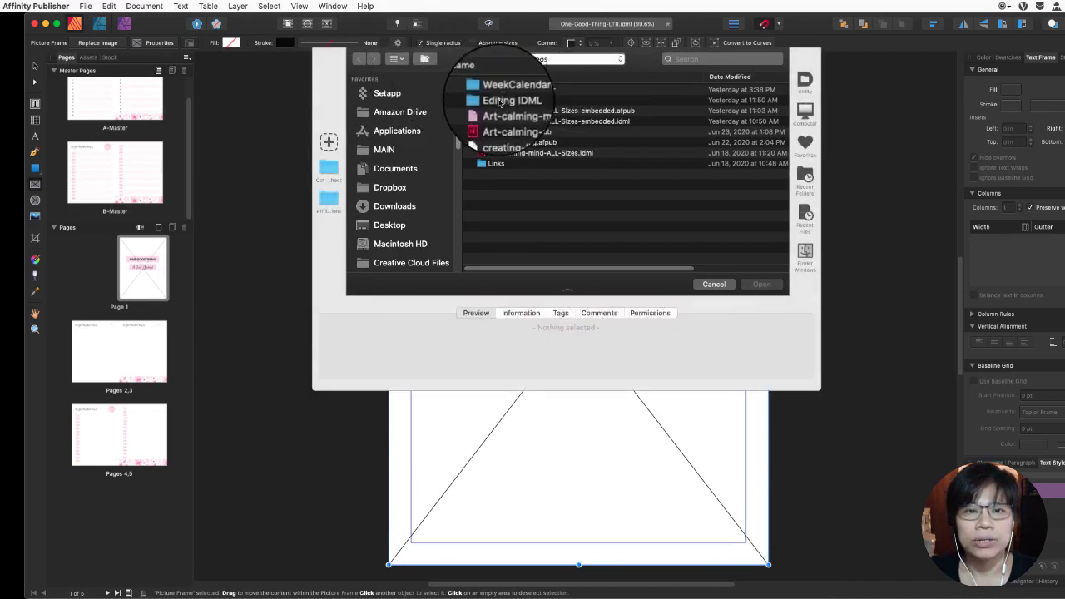
double_click(501, 102)
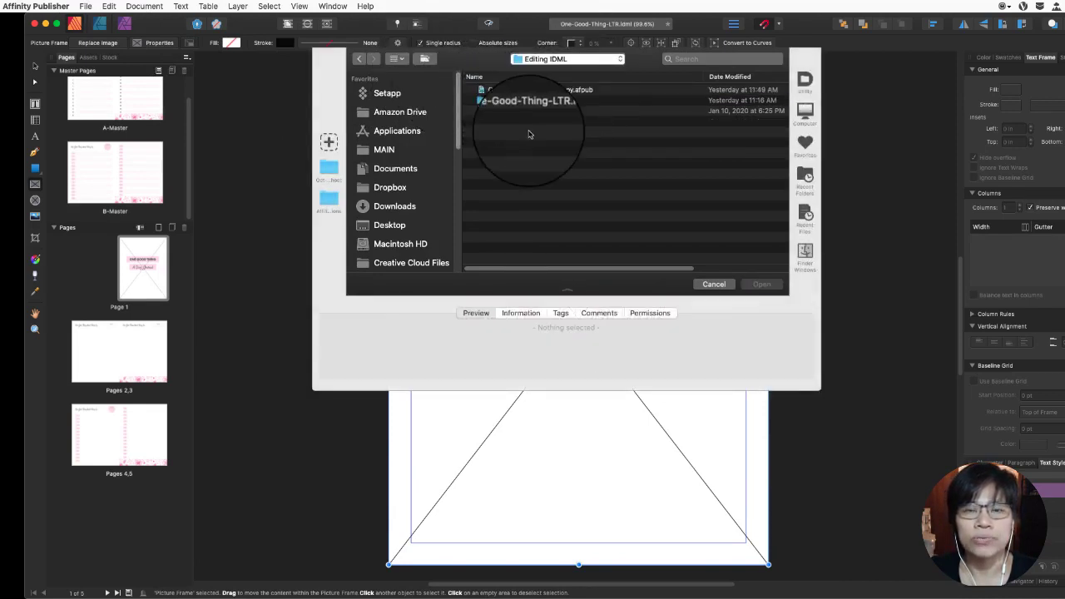
double_click(496, 101)
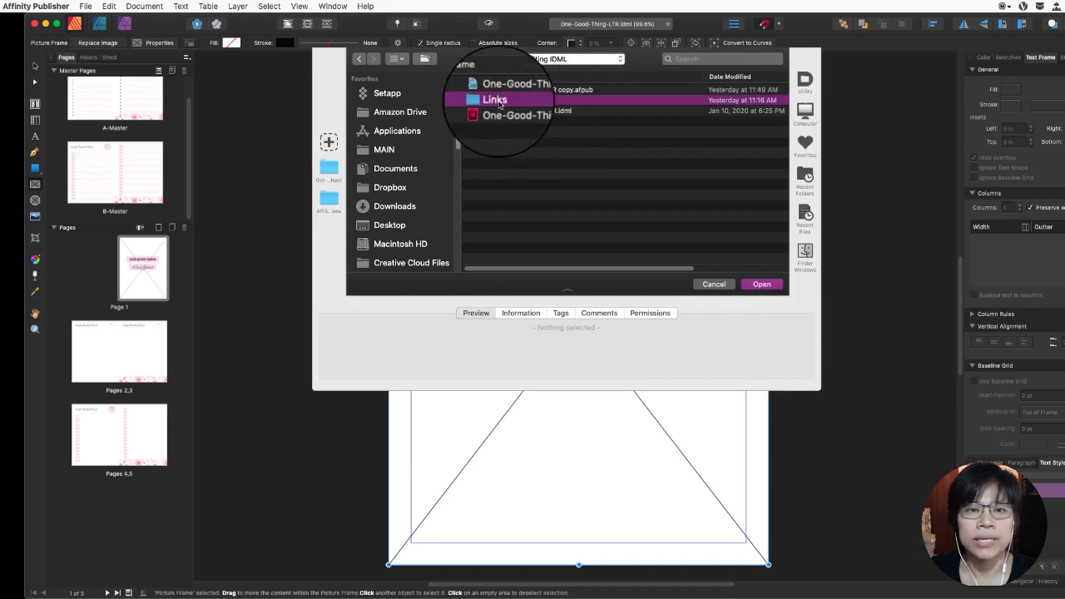
click(512, 113)
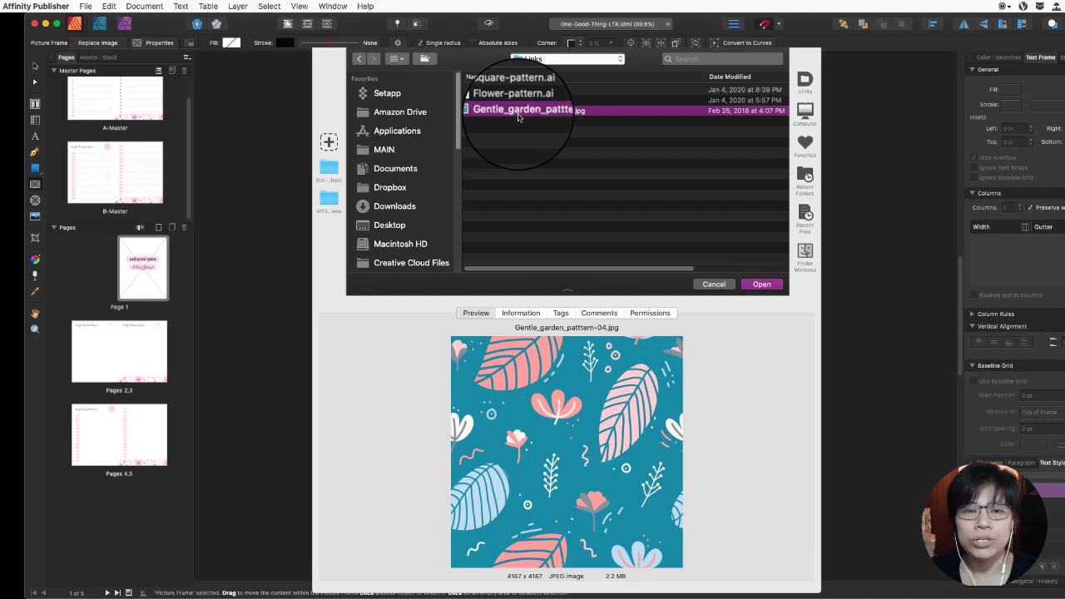
click(765, 285)
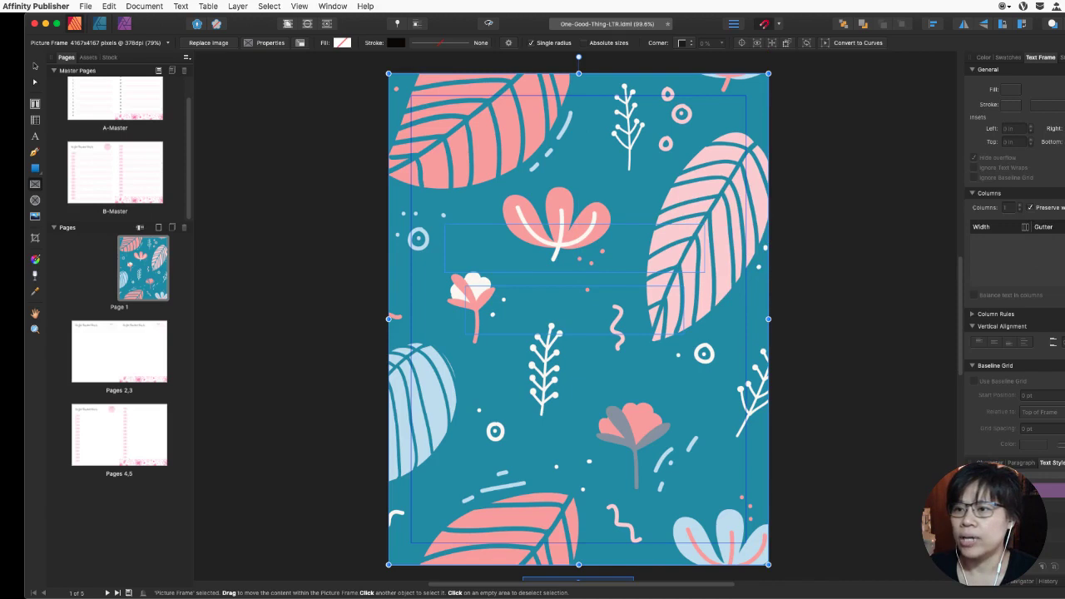
Detach the layer list beside the cover and move the pattern picture frame beneath the two title text frames.
drag(1058, 123, 857, 86)
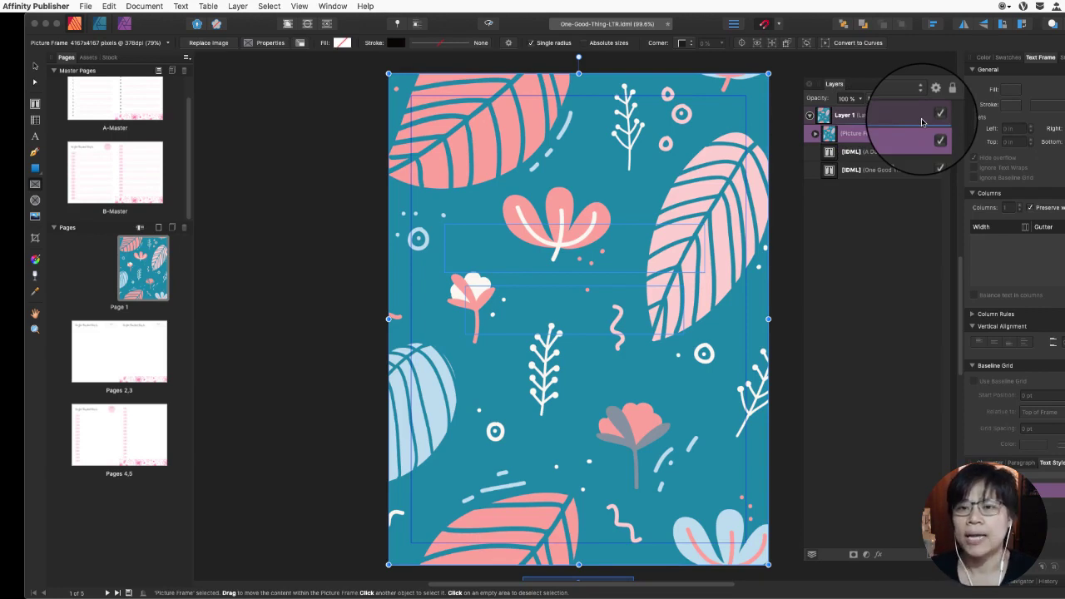
drag(896, 139, 888, 179)
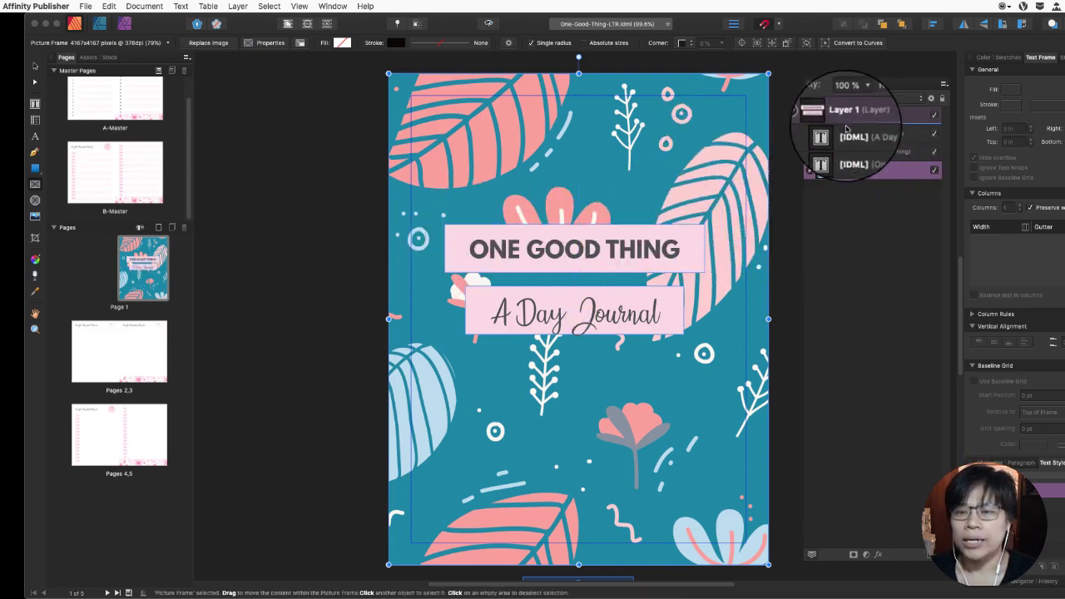
Set the fill of the ONE GOOD THING text frame to the light blue sampled from the pattern's leaf.
click(550, 231)
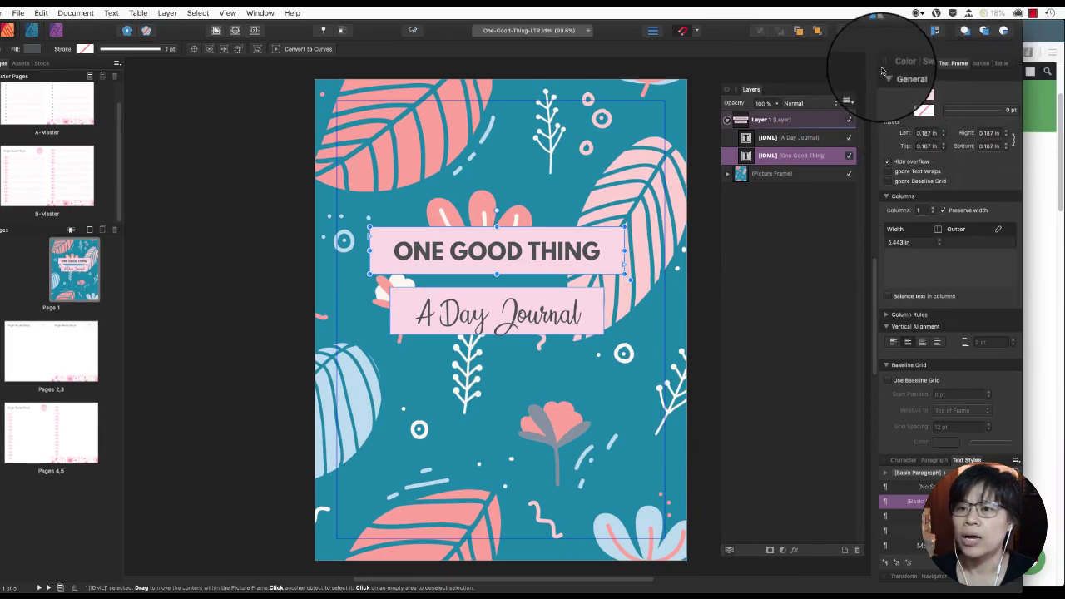
click(898, 64)
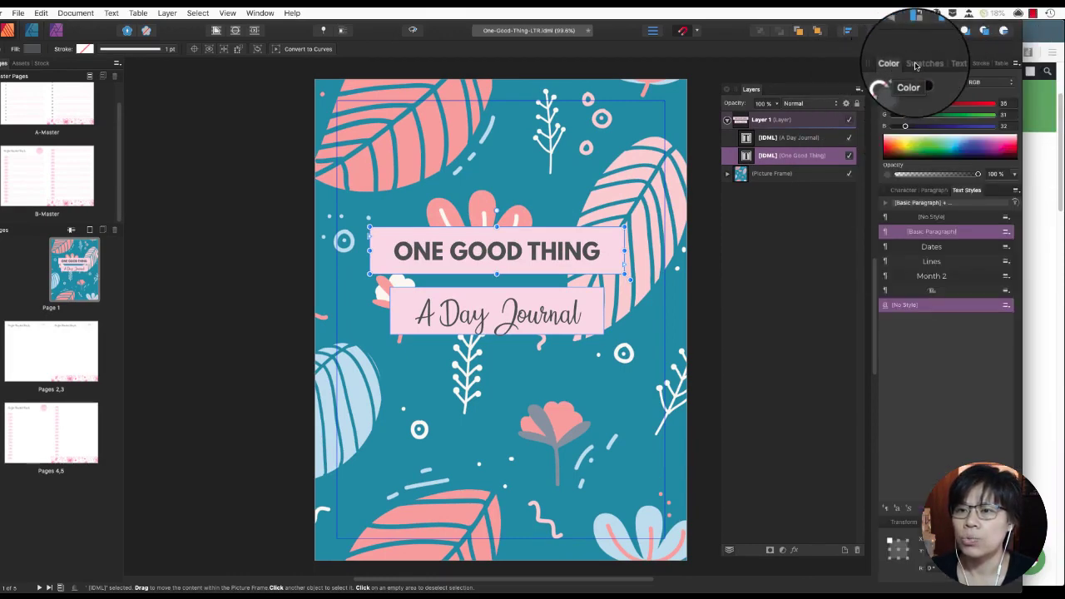
click(915, 64)
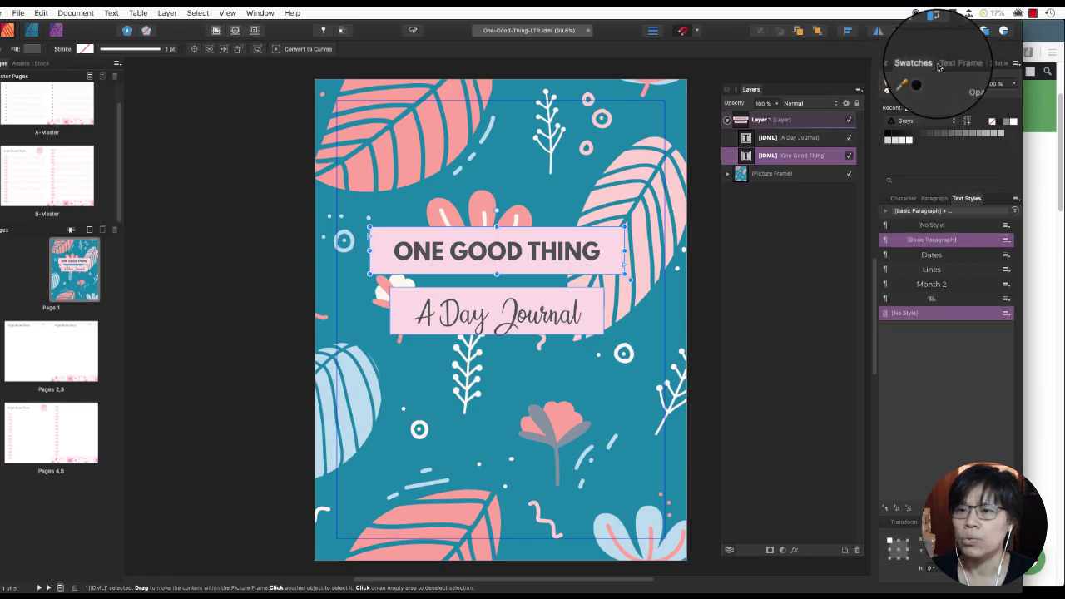
click(945, 66)
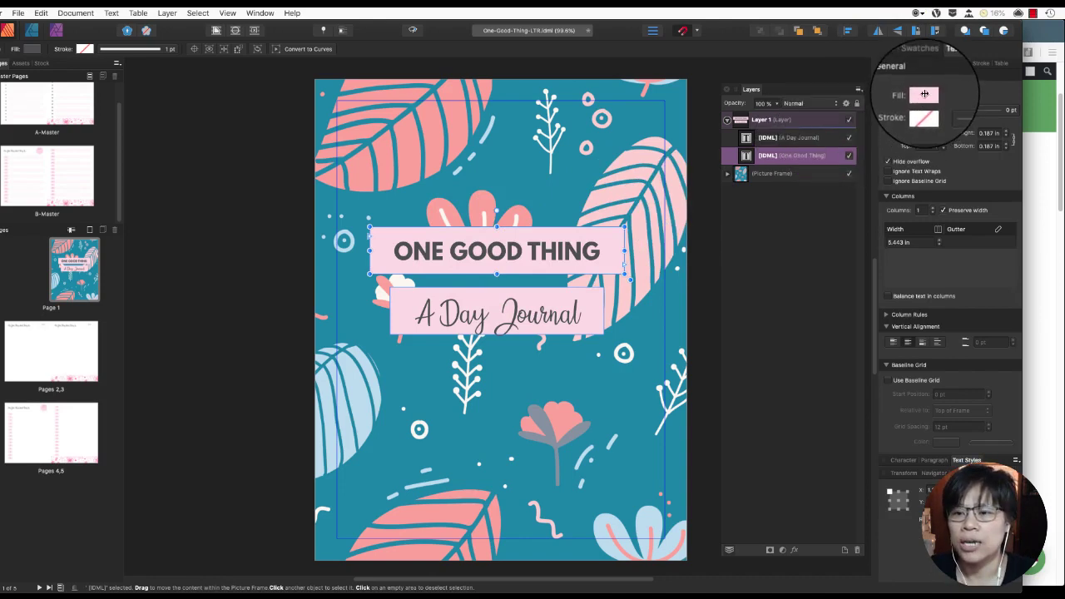
click(926, 97)
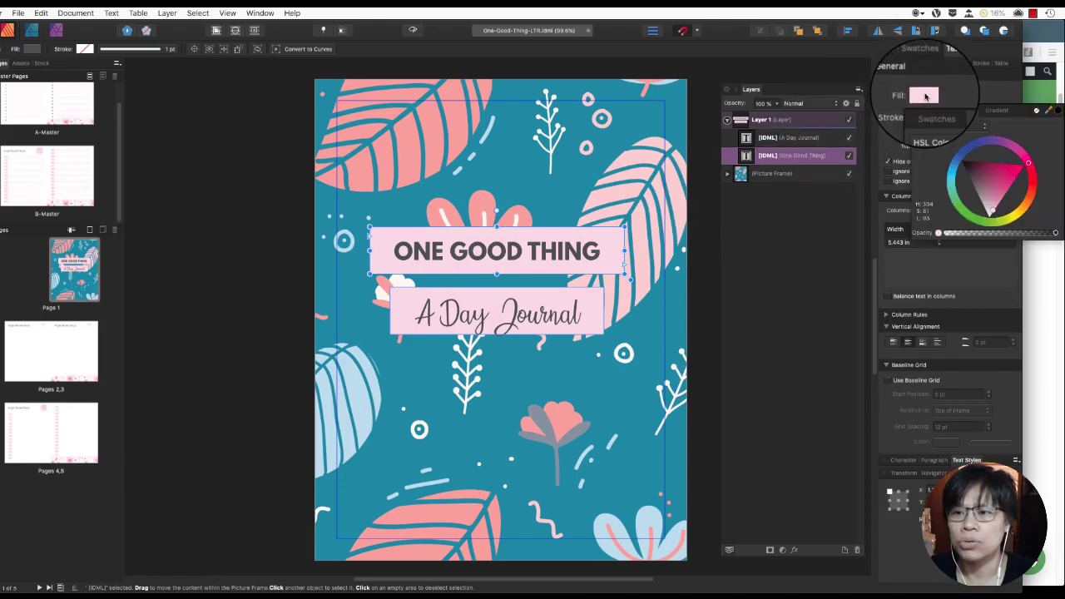
click(1050, 112)
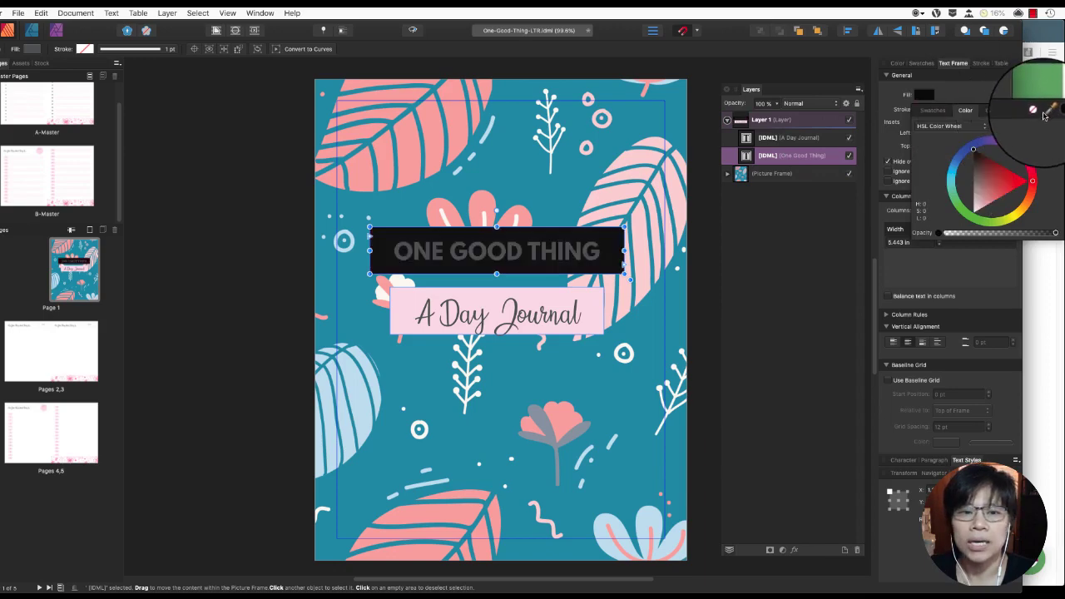
drag(1047, 115, 352, 399)
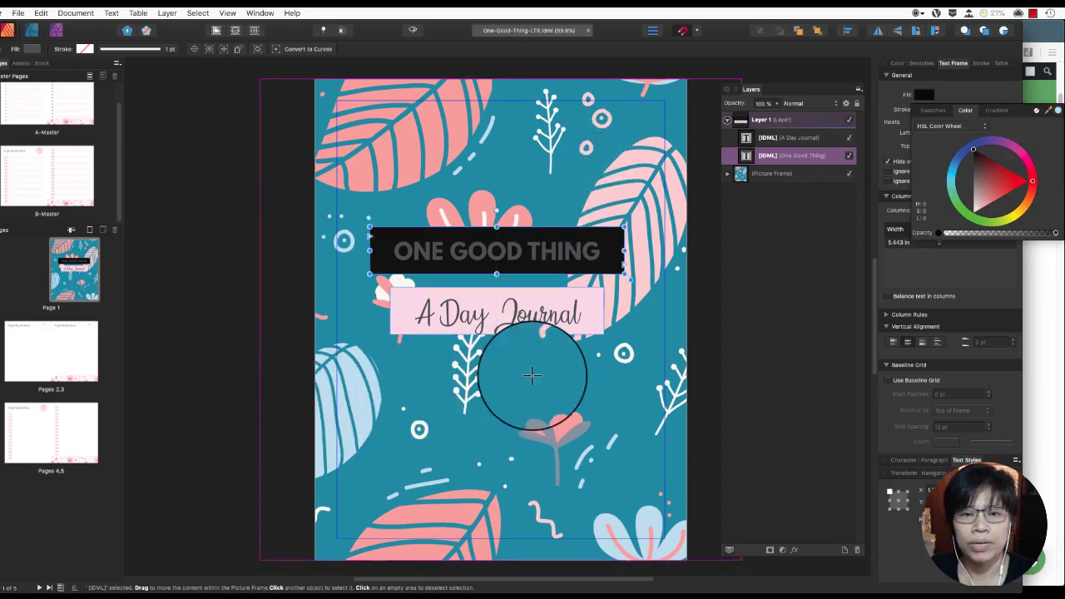
click(1049, 113)
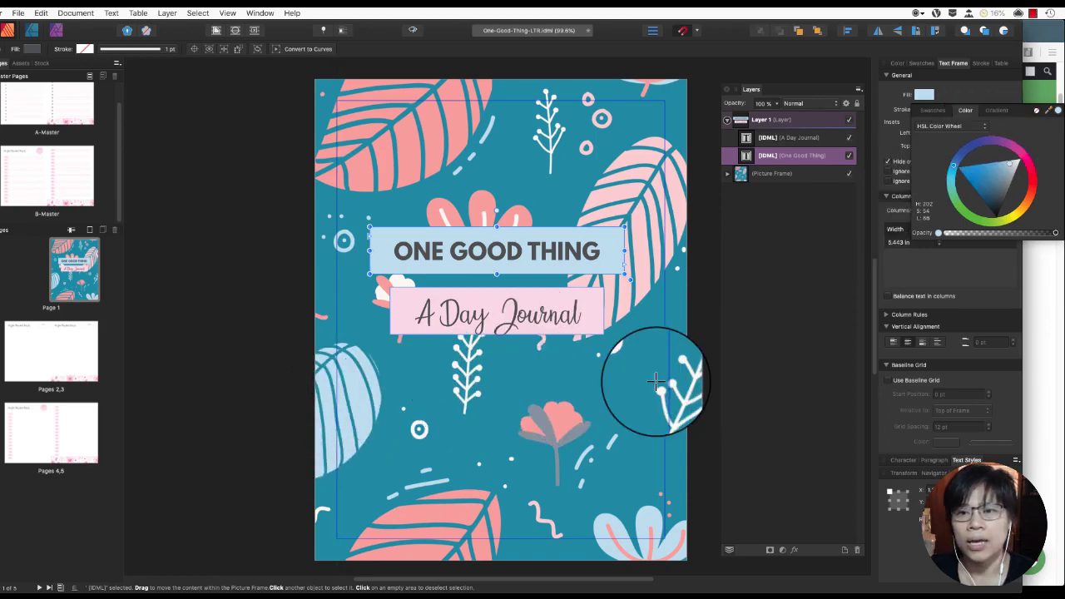
click(954, 70)
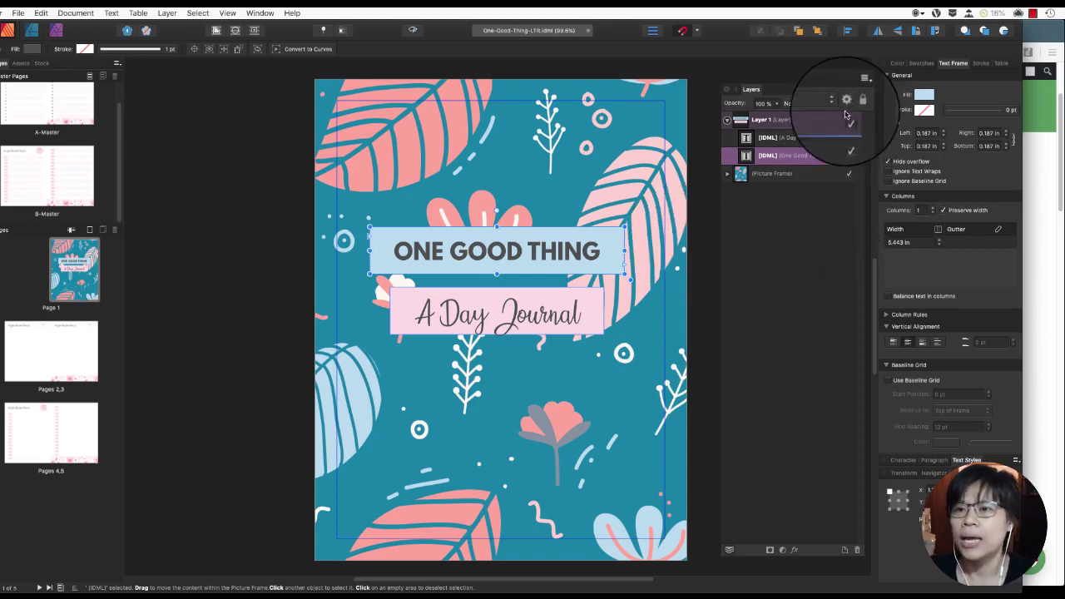
Review the swatch palette options, including creating palettes from a document or image, and view pages 2 and 3 before returning to the cover.
click(896, 63)
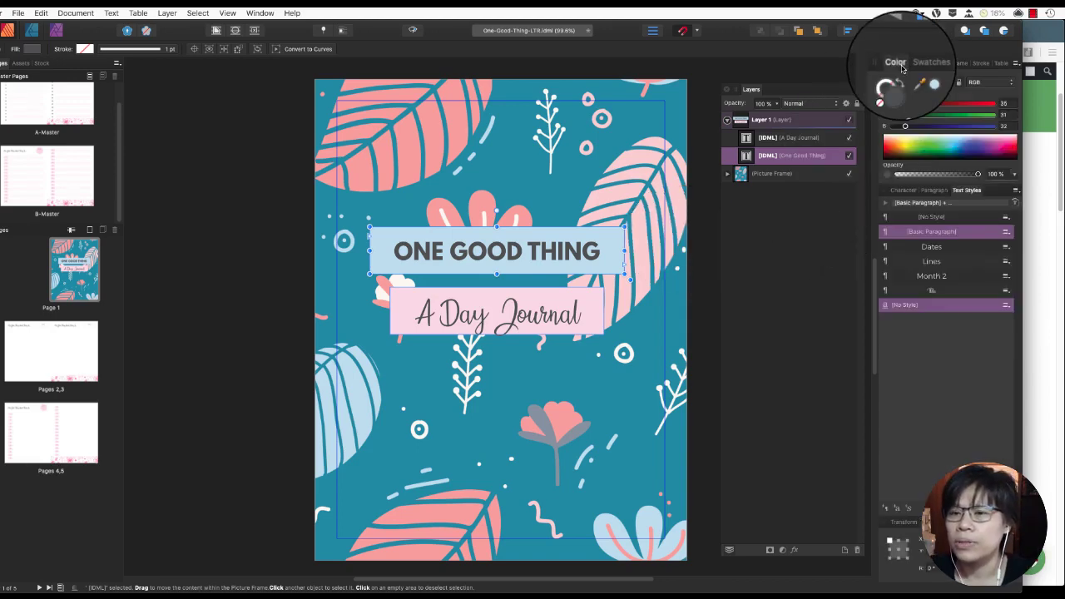
click(919, 66)
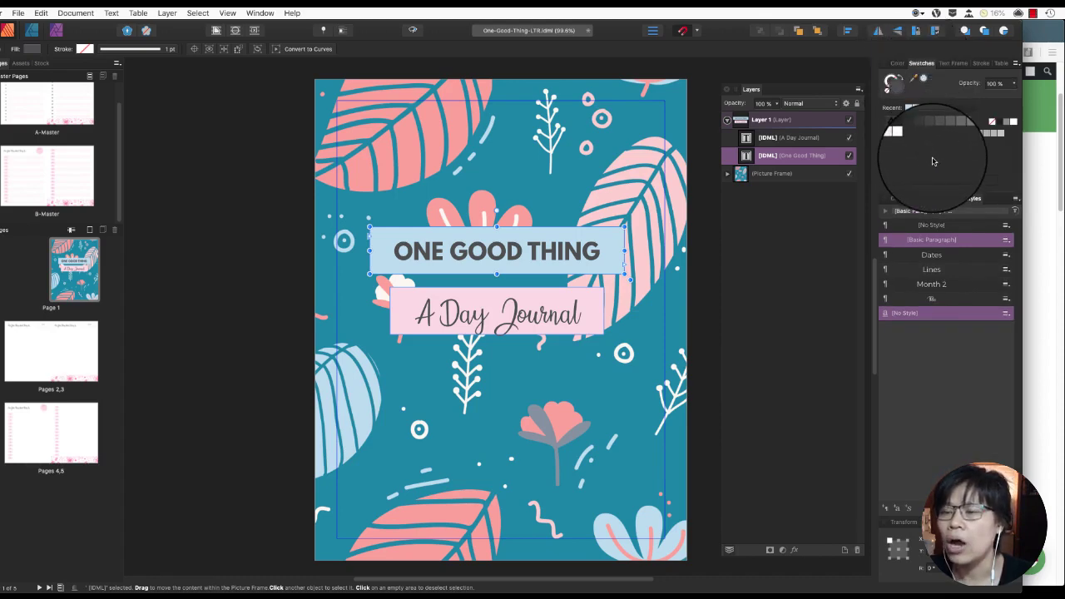
right_click(933, 162)
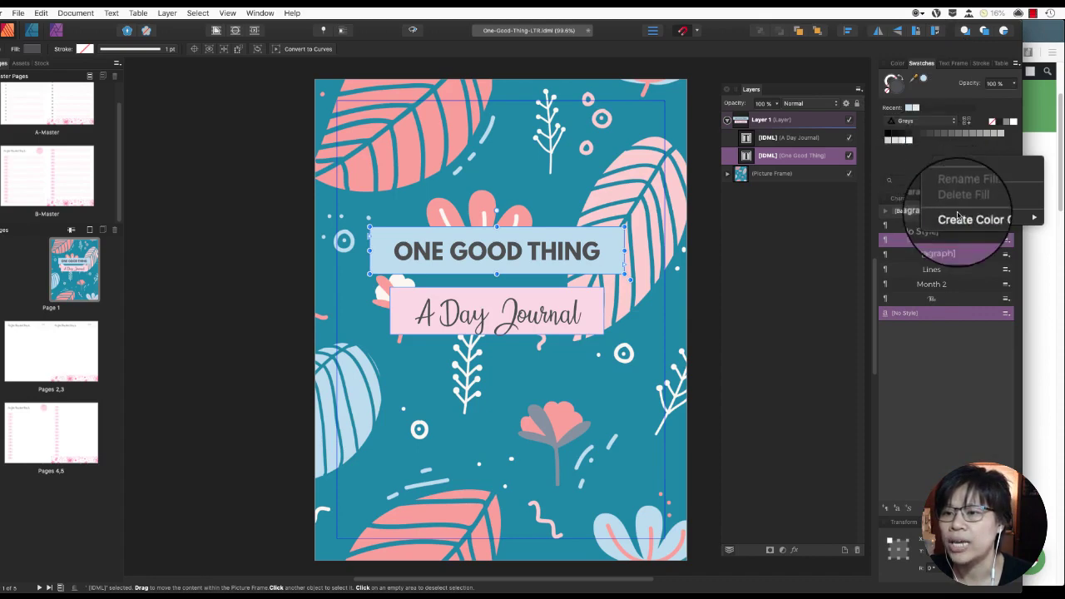
mouse_move(957, 223)
click(904, 169)
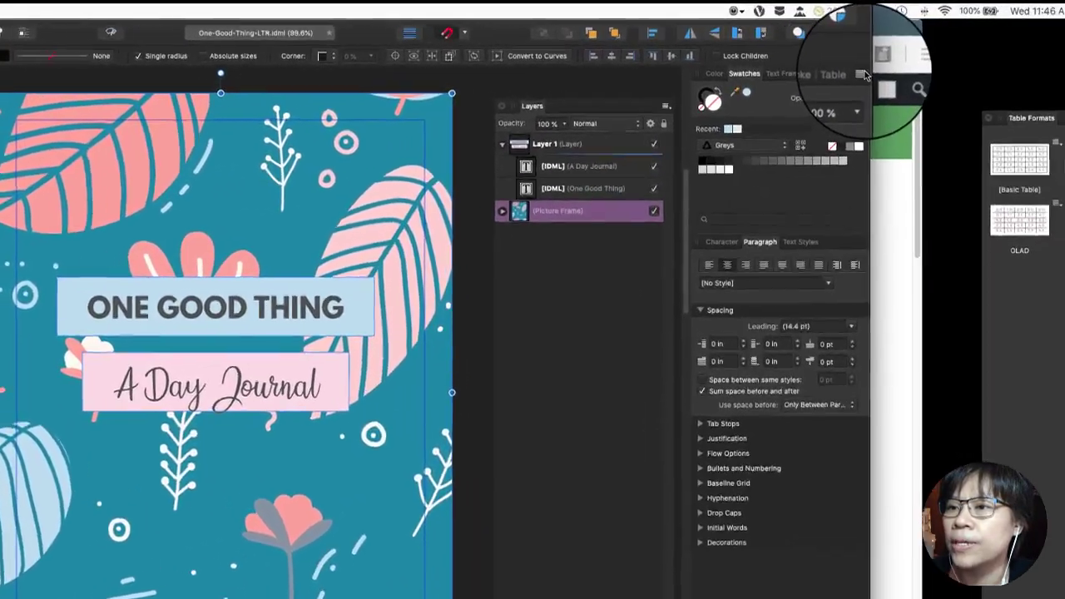
click(860, 75)
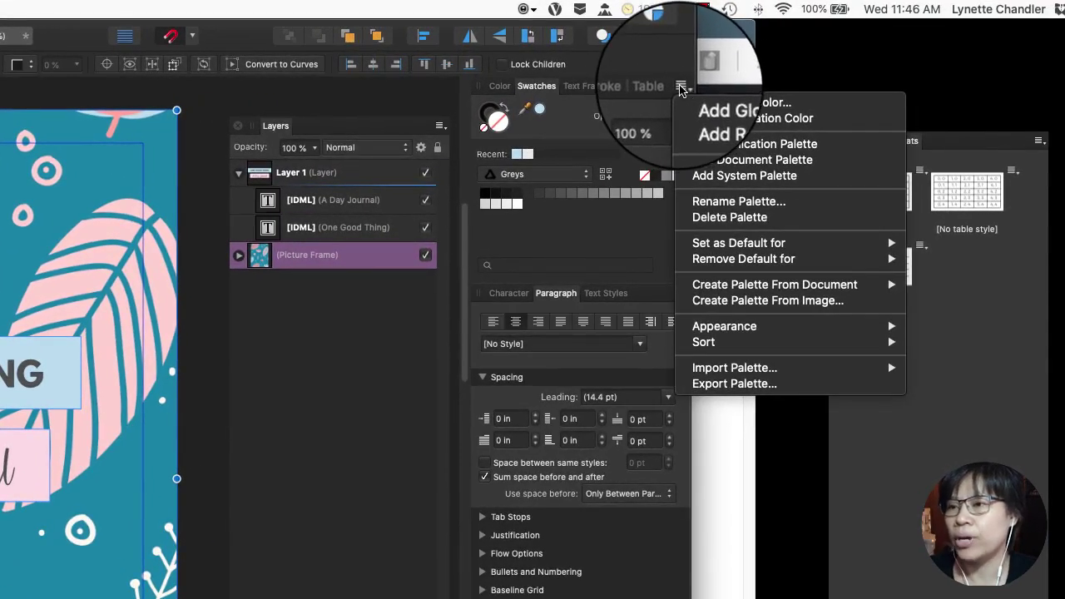
mouse_move(708, 248)
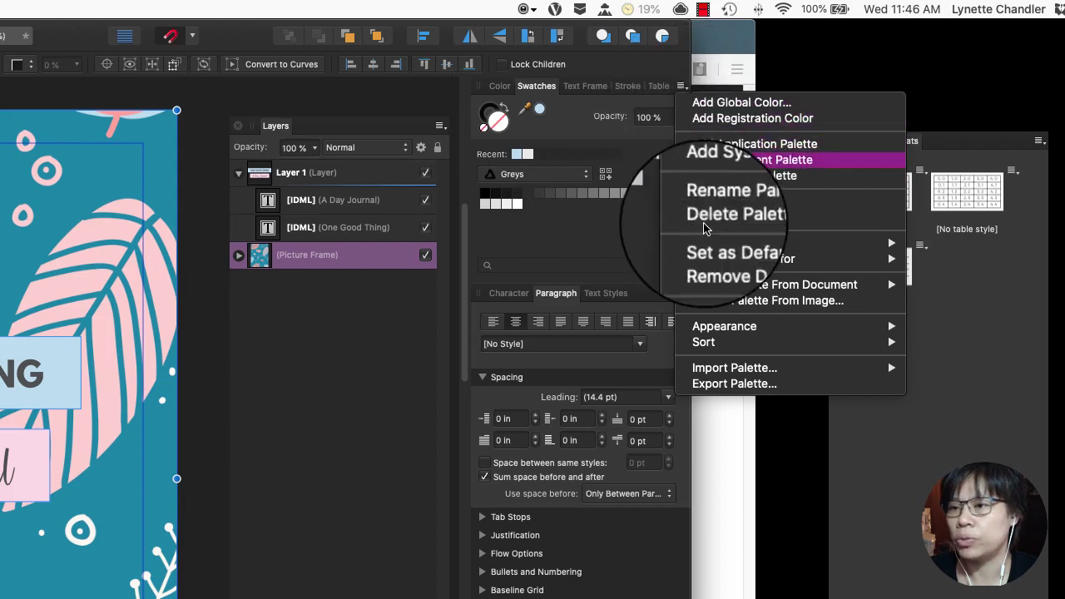
mouse_move(706, 283)
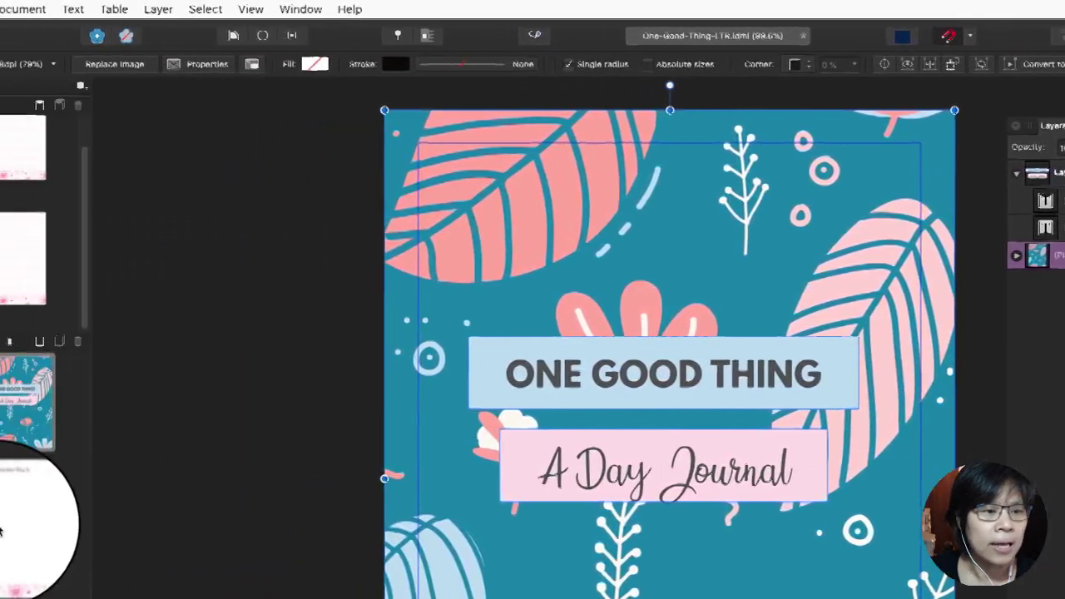
double_click(2, 530)
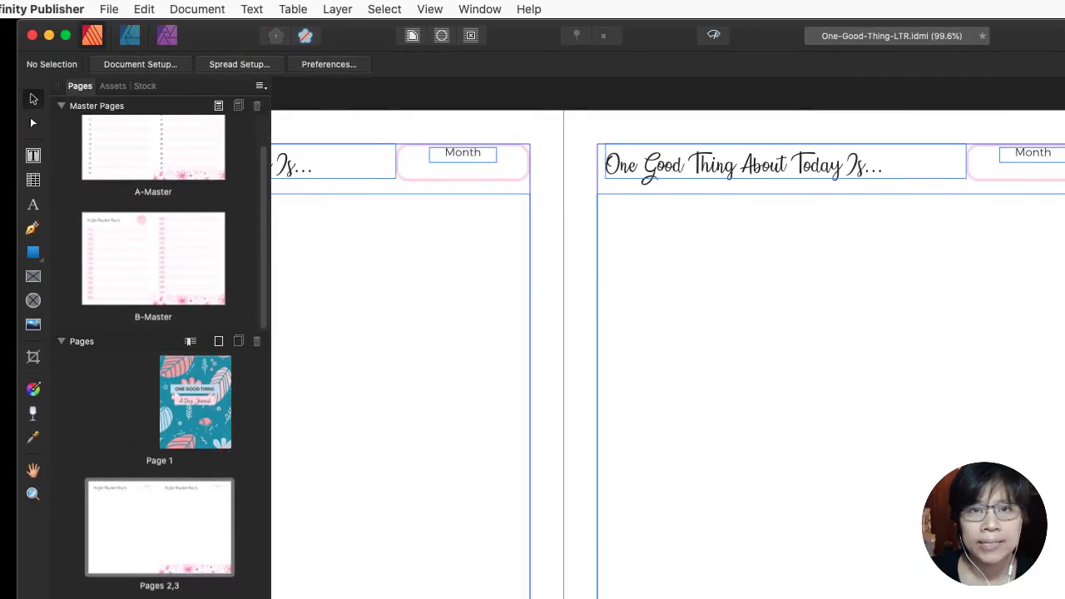
double_click(207, 447)
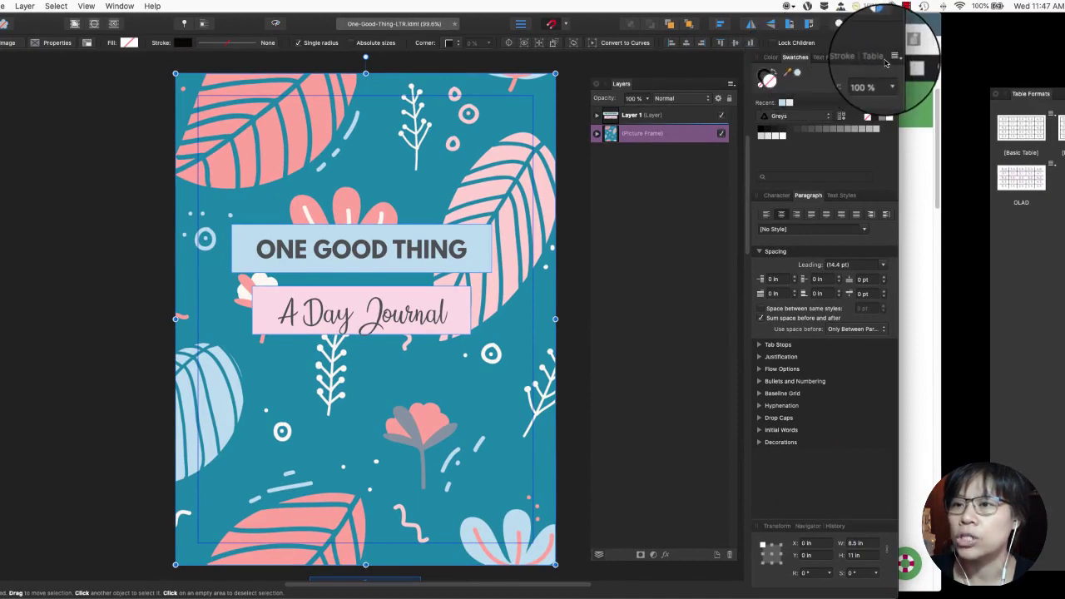
Create a five-color document palette from the image Gentle_garden_patttern-04.jpg.
click(892, 59)
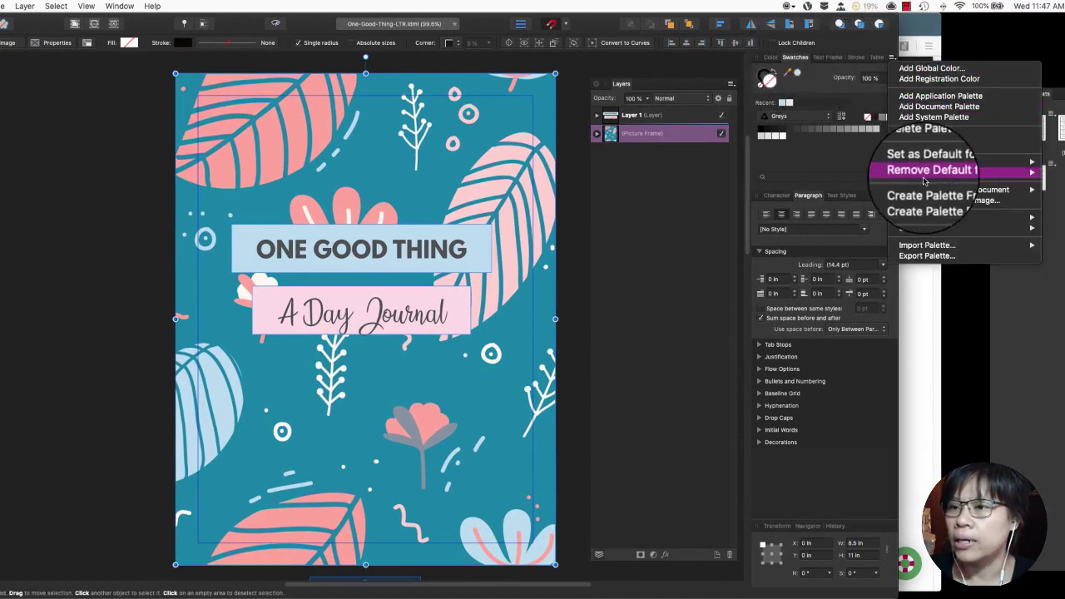
click(920, 202)
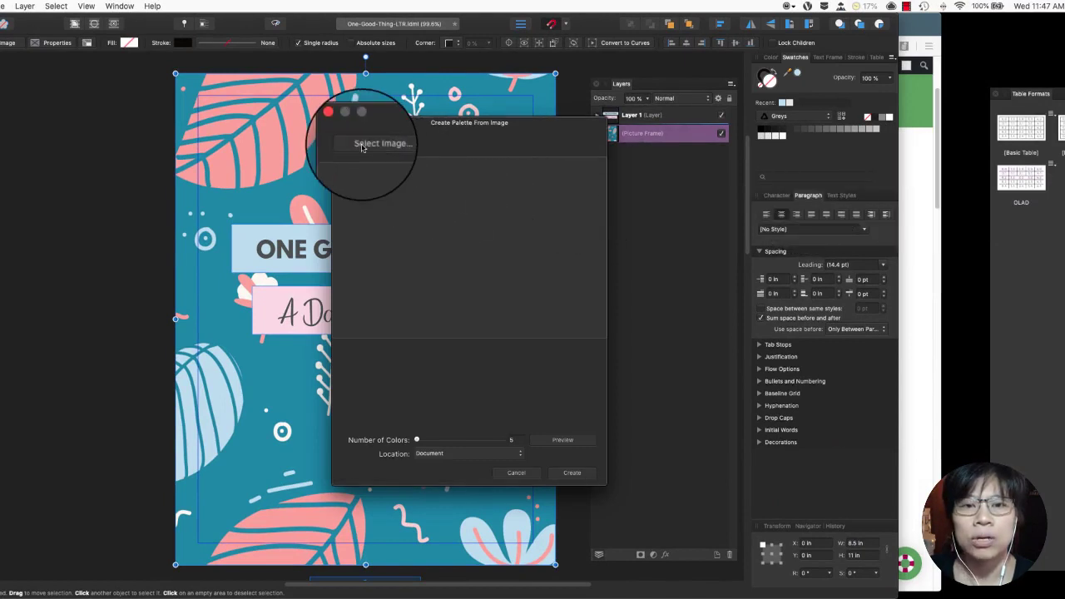
click(371, 143)
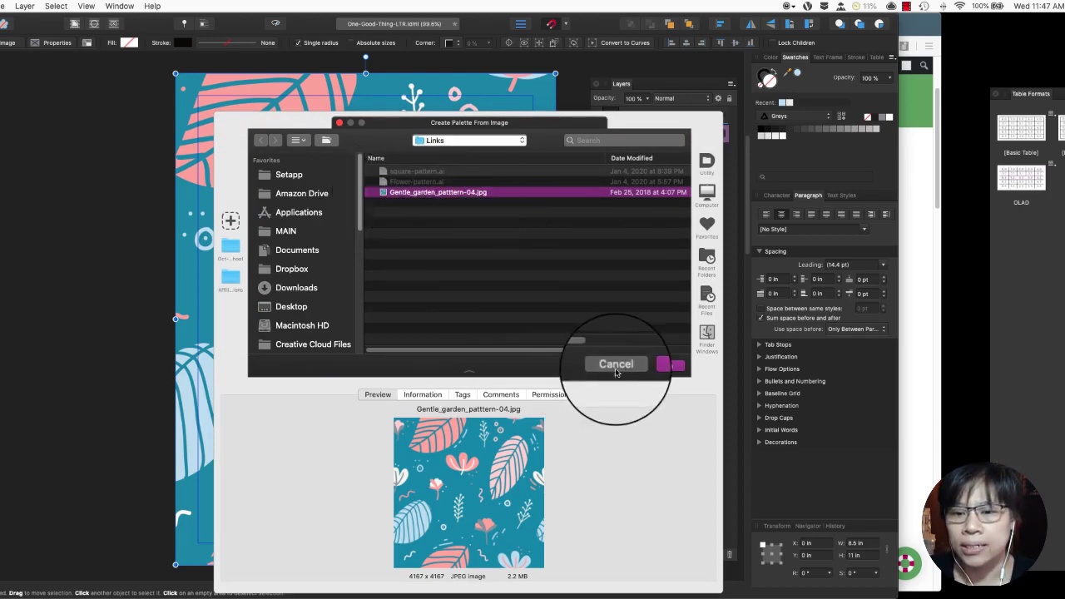
click(665, 366)
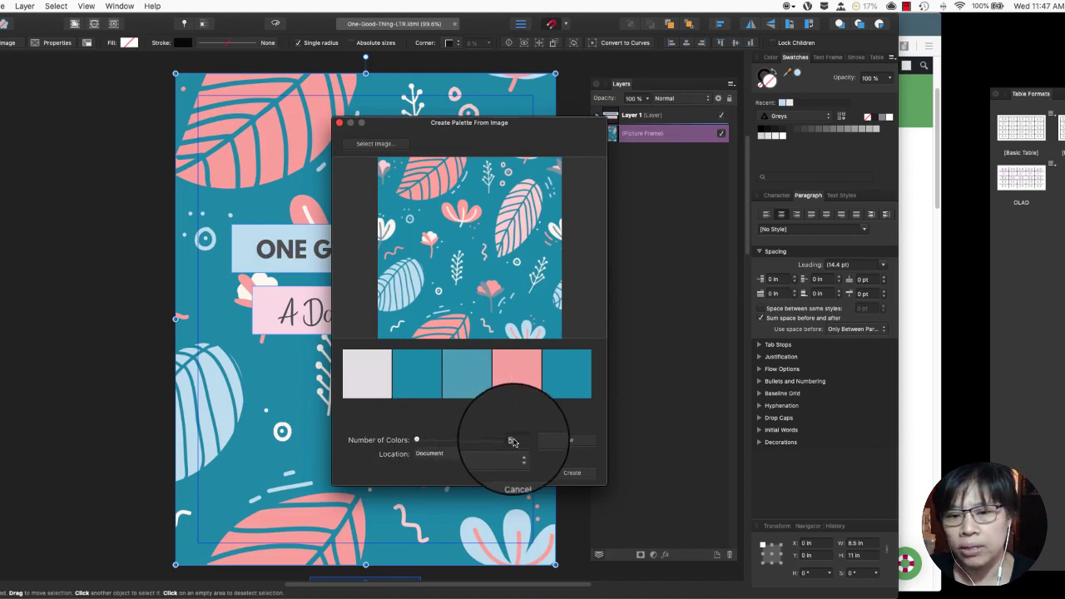
click(470, 455)
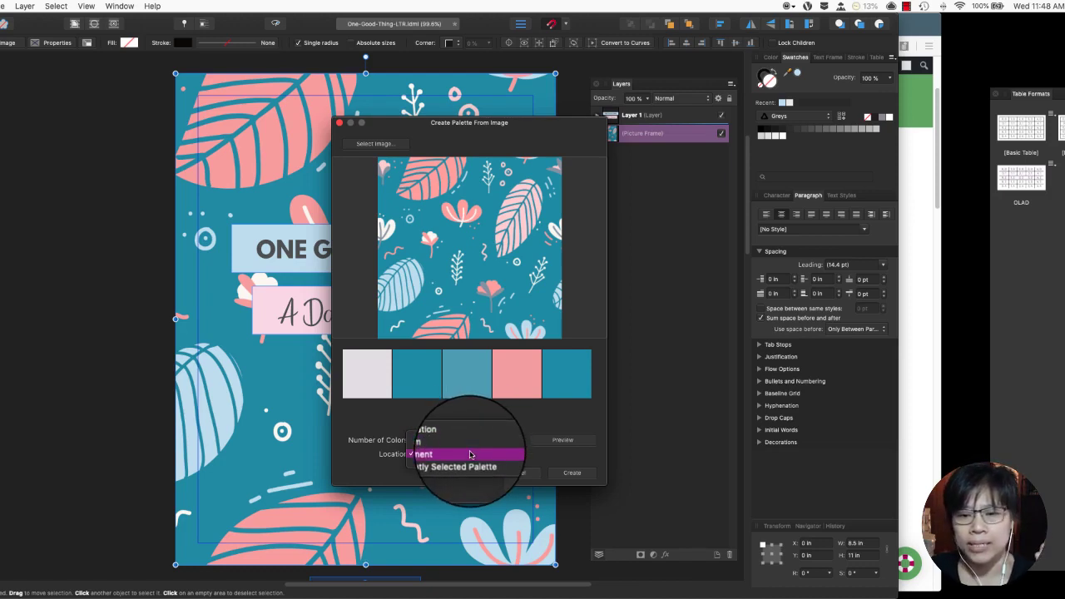
click(470, 454)
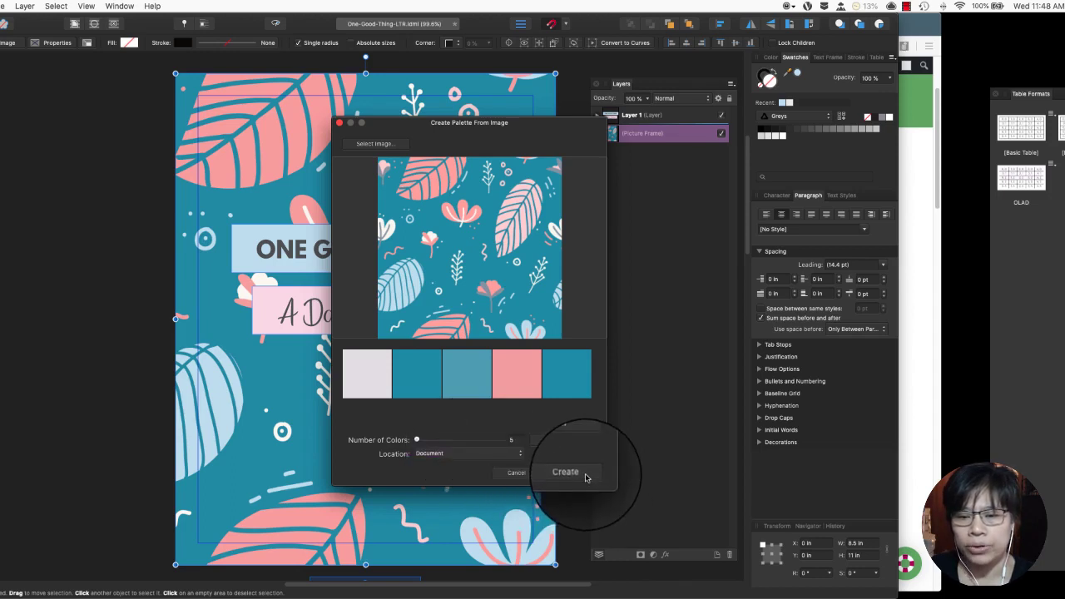
click(566, 472)
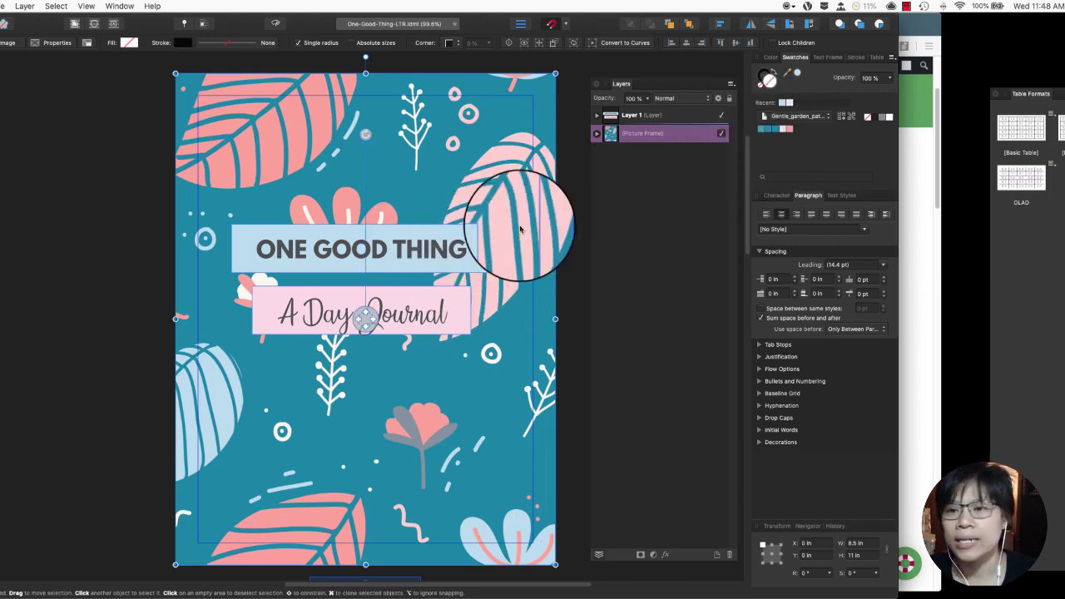
click(485, 240)
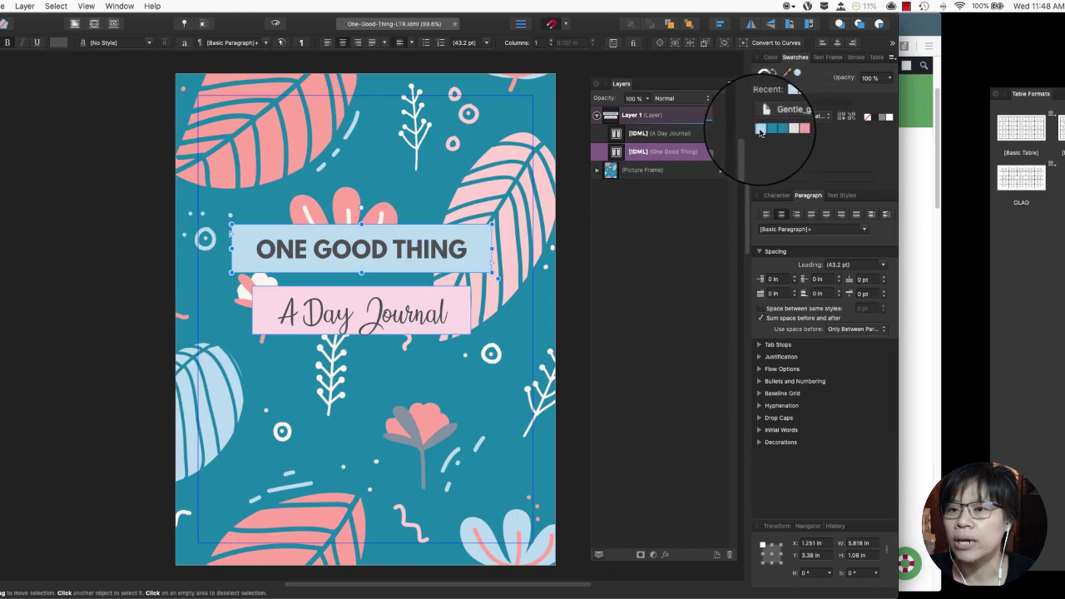
click(759, 131)
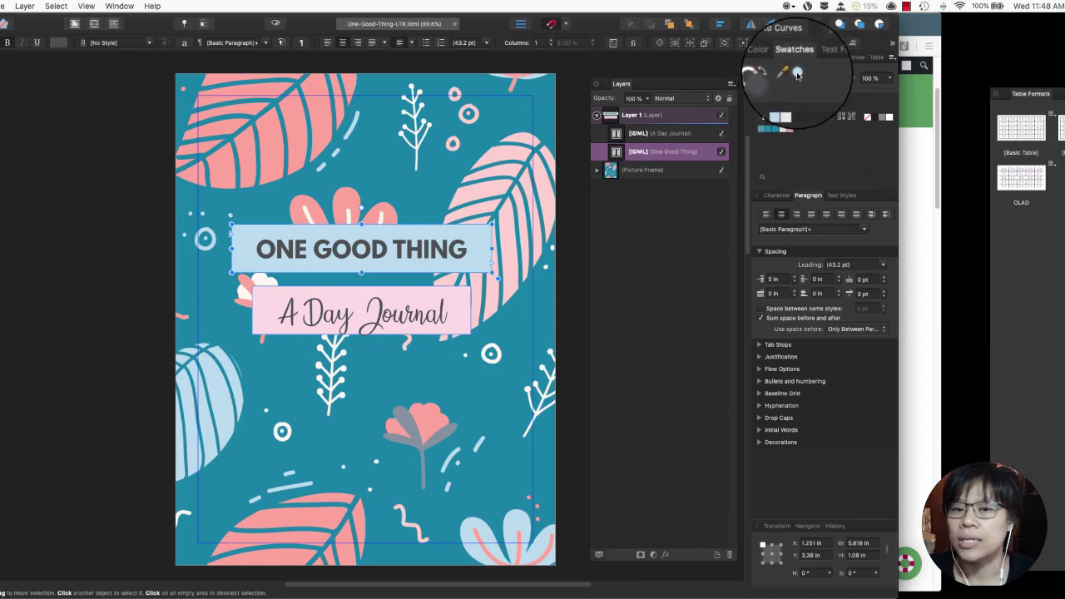
right_click(395, 230)
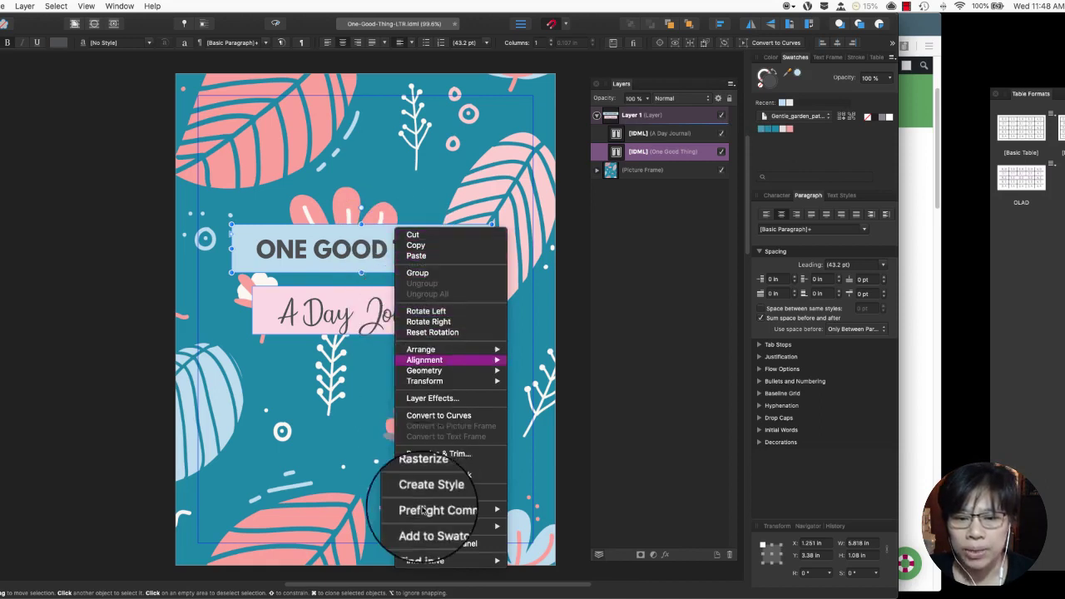
mouse_move(499, 526)
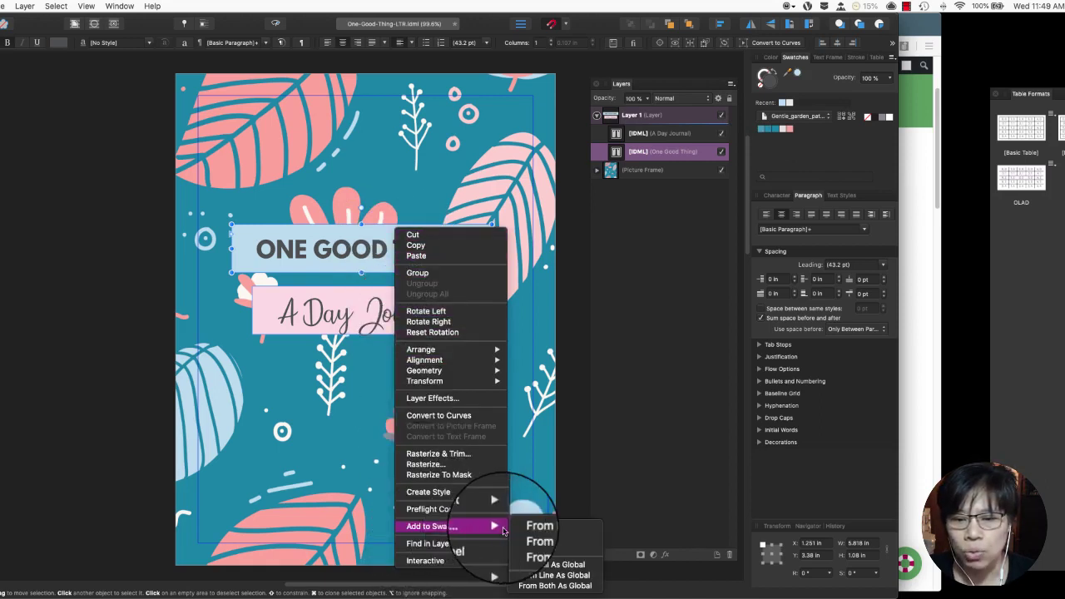
click(643, 359)
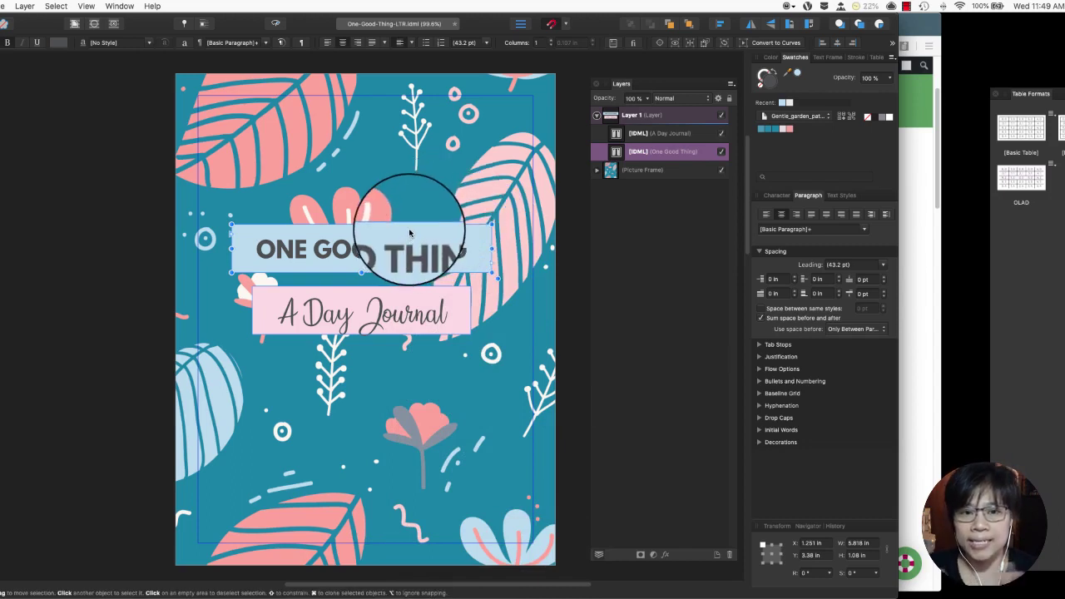
Add the ONE GOOD THING text frame's current fill color to the Gentle_garden palette as a swatch.
click(361, 298)
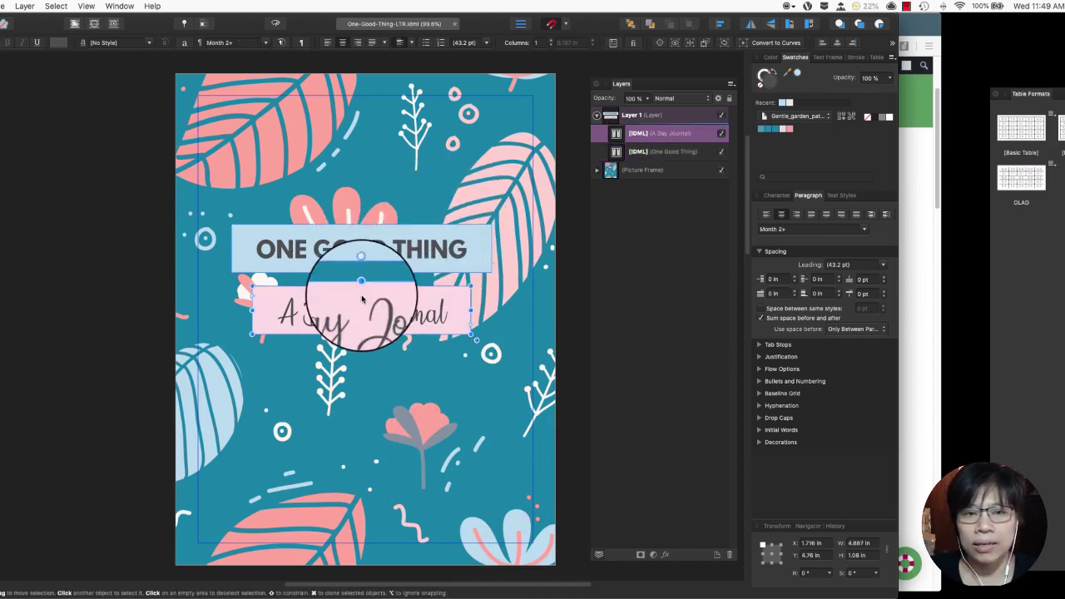
click(395, 229)
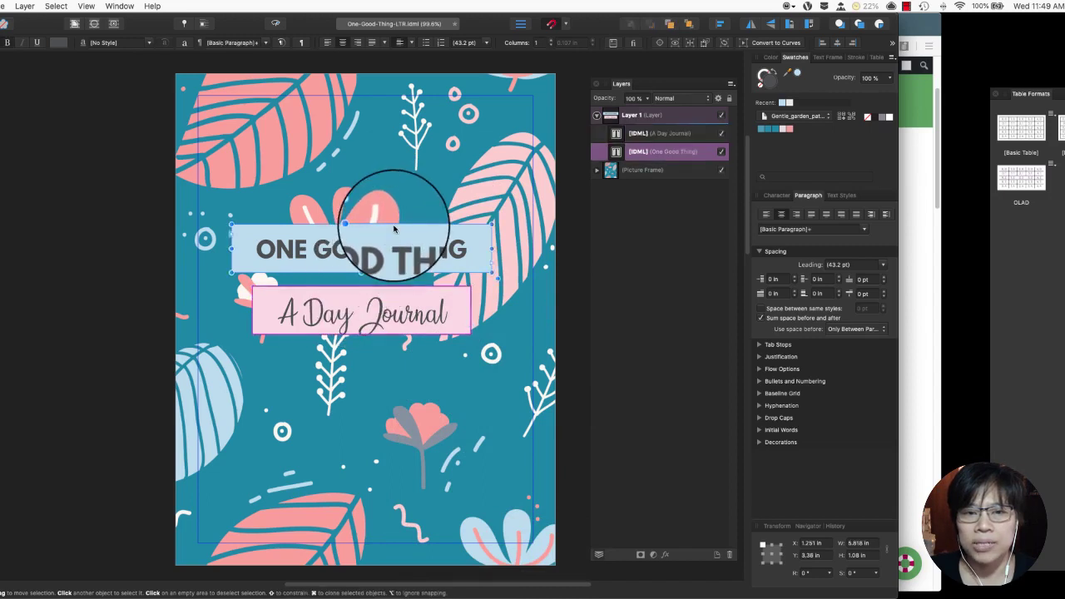
right_click(394, 229)
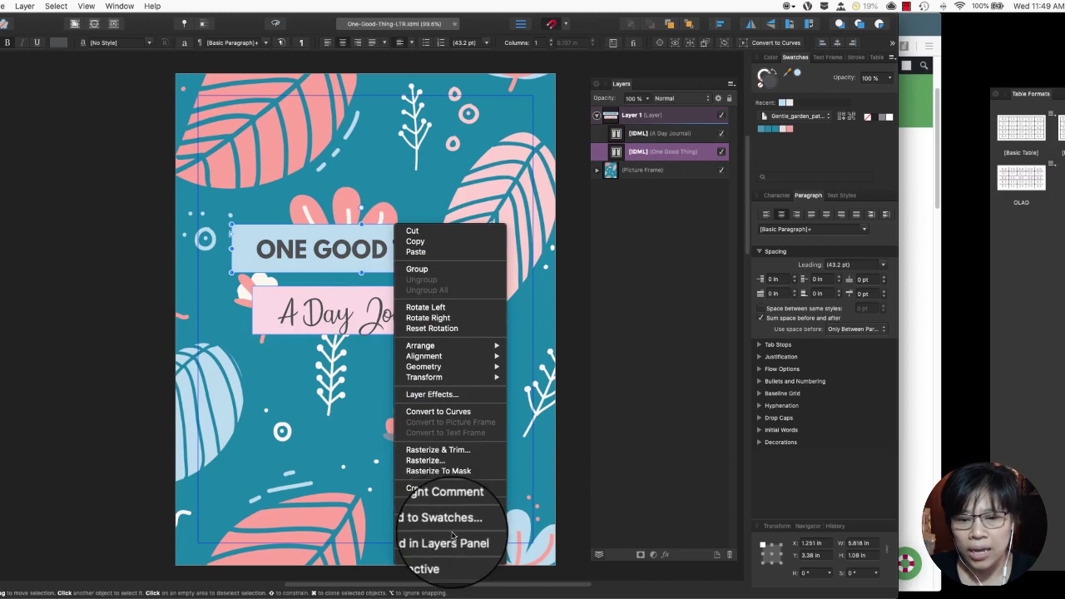
mouse_move(452, 524)
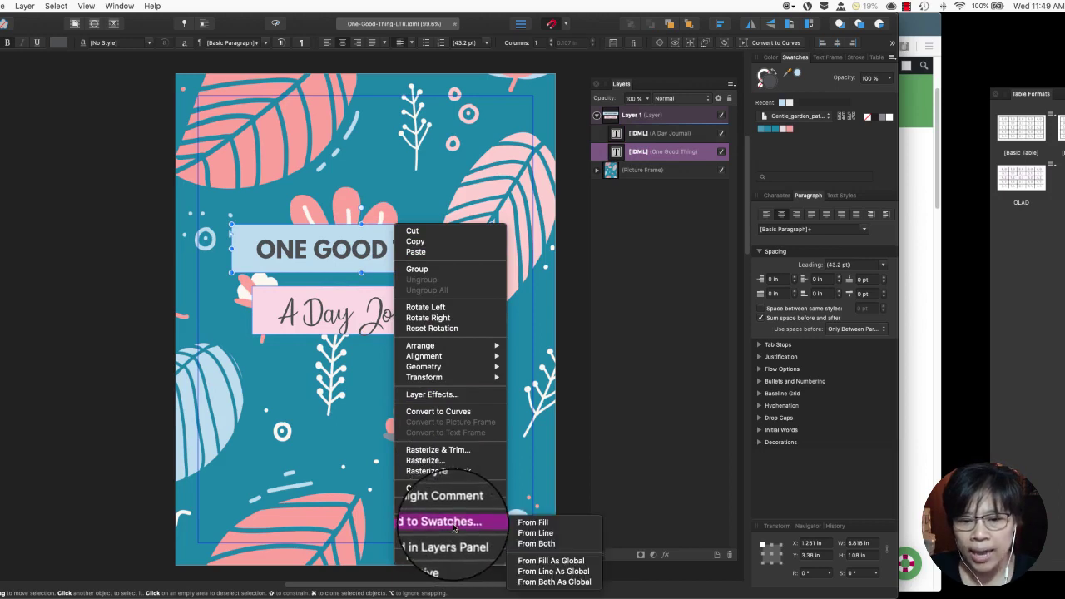
click(527, 524)
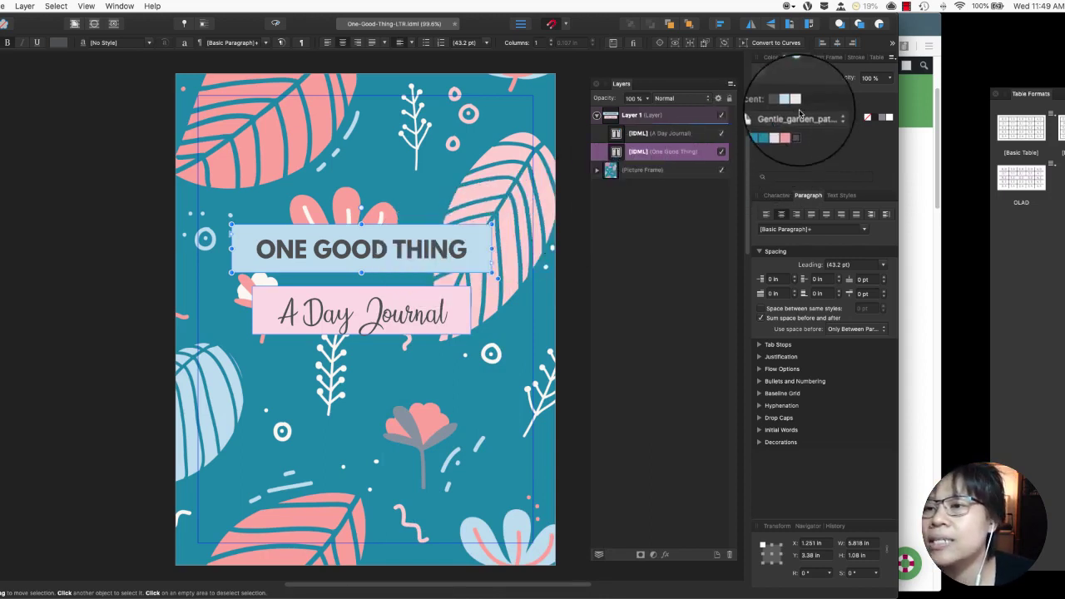
right_click(482, 237)
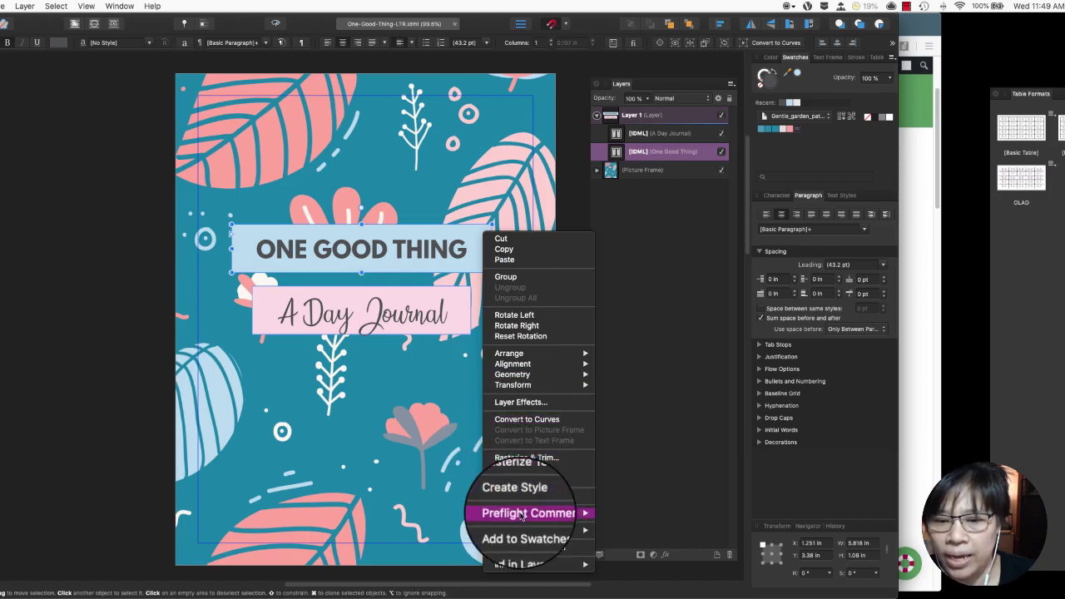
mouse_move(566, 530)
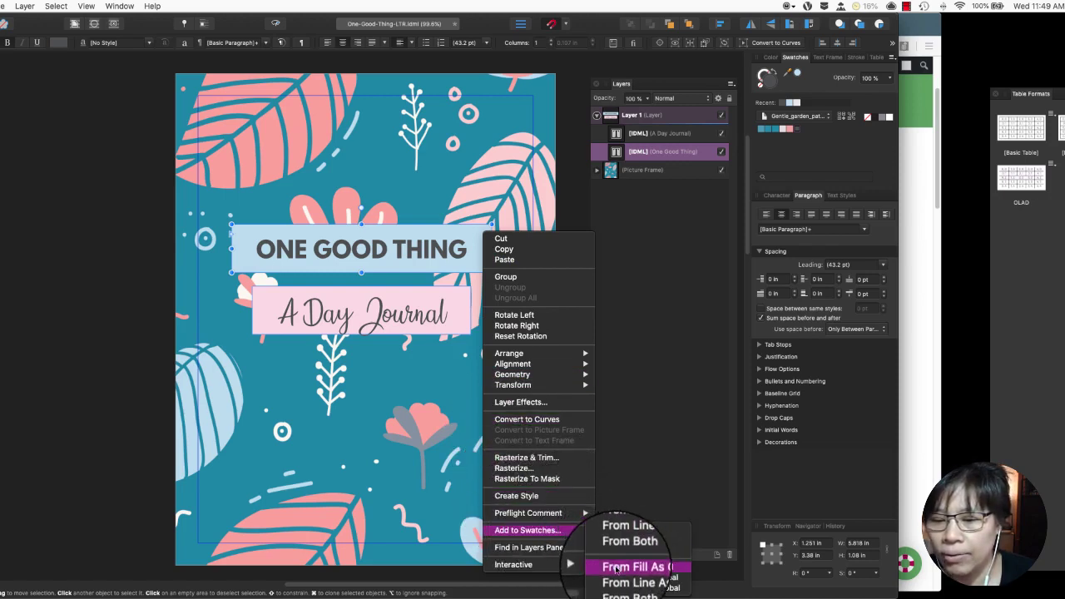
click(793, 104)
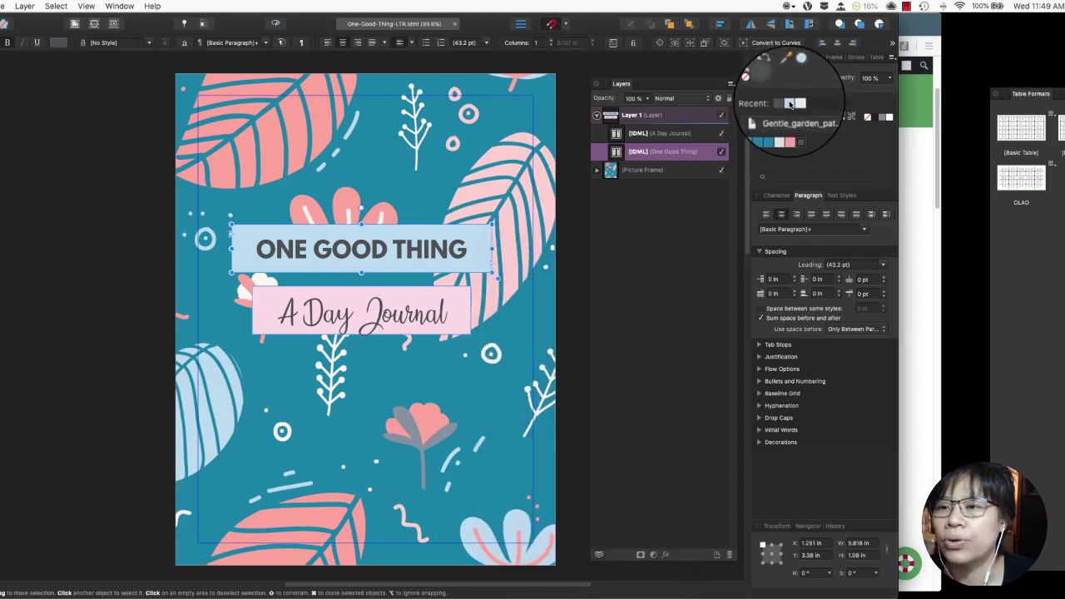
Color the ONE GOOD THING text with the recently used light blue and add that fill to the Gentle_garden palette.
click(791, 103)
click(791, 103)
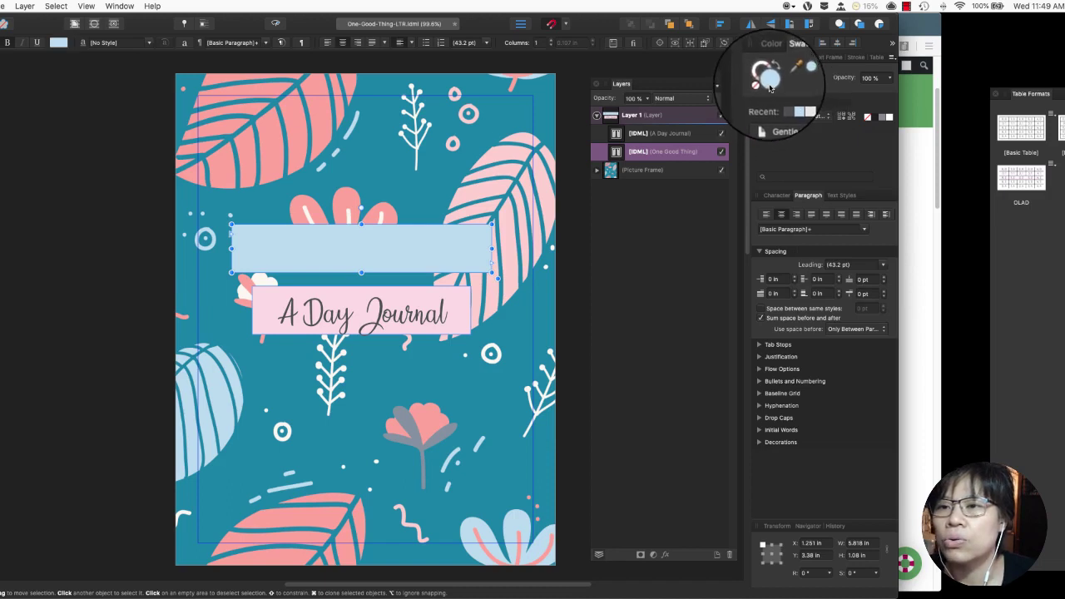
click(768, 83)
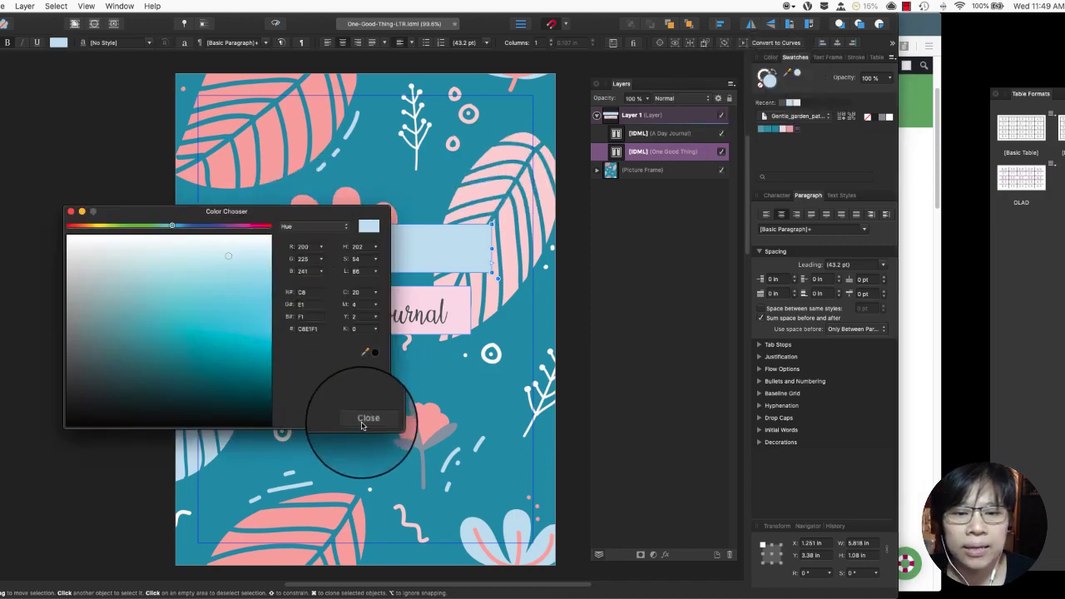
click(366, 419)
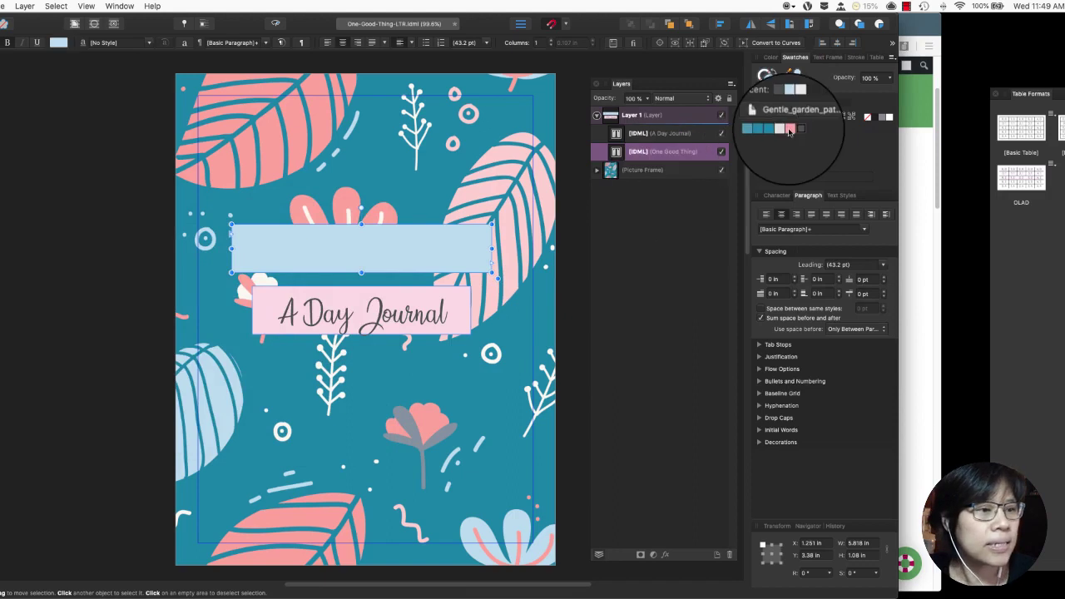
right_click(449, 256)
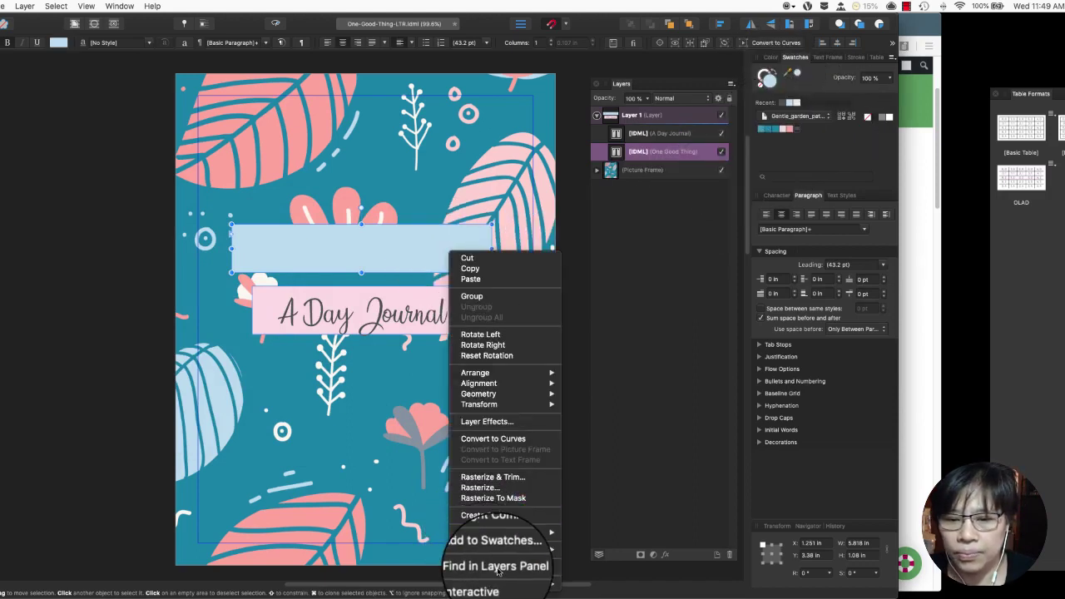
mouse_move(505, 553)
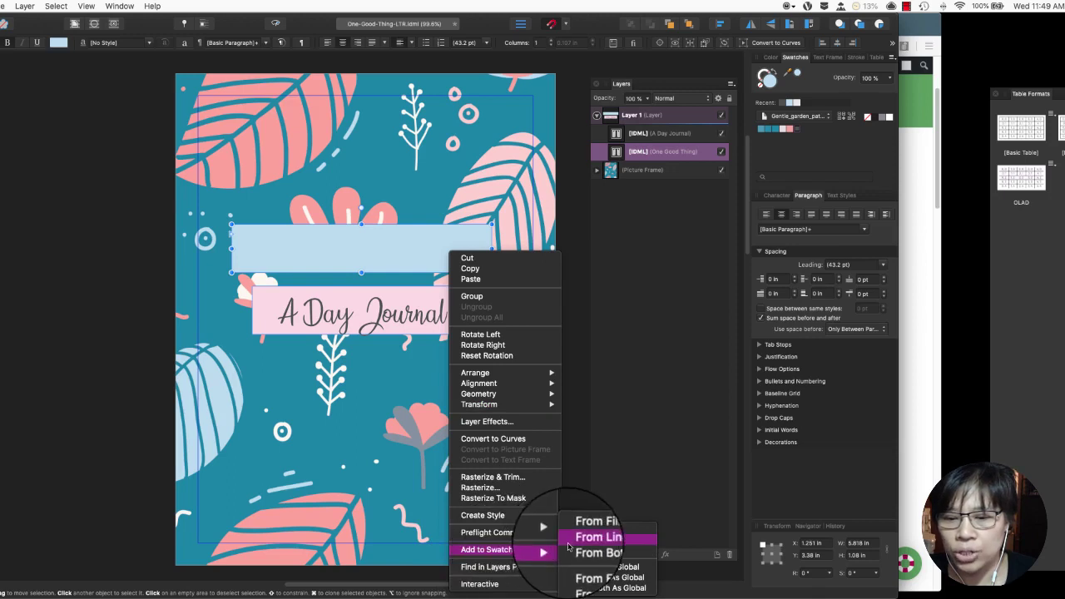
click(587, 525)
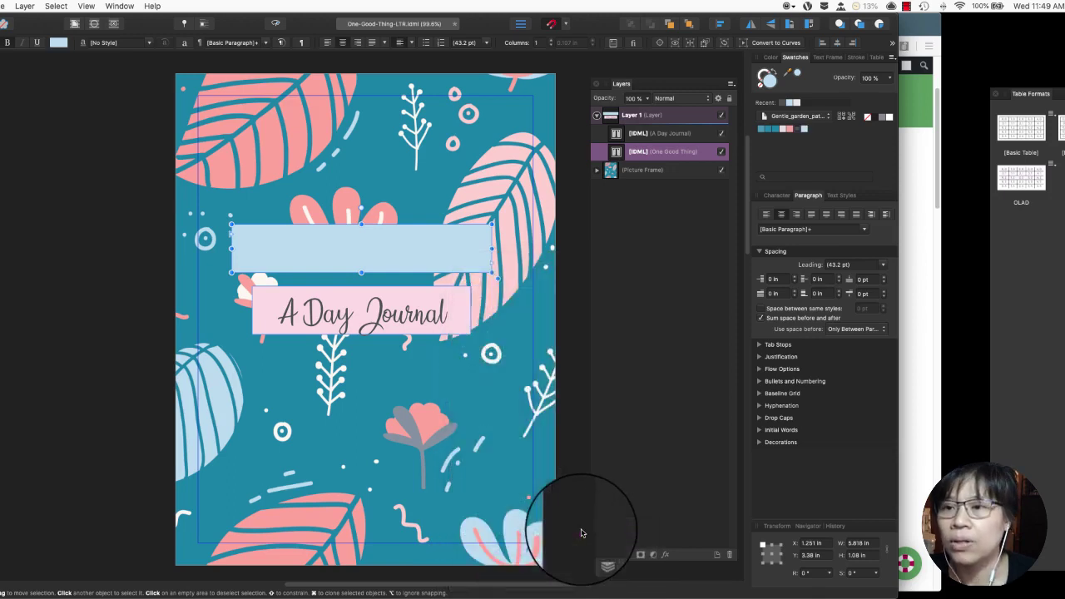
Recolor the ONE GOOD THING text with the dark gray swatch and delete that swatch from the palette.
click(797, 130)
right_click(797, 131)
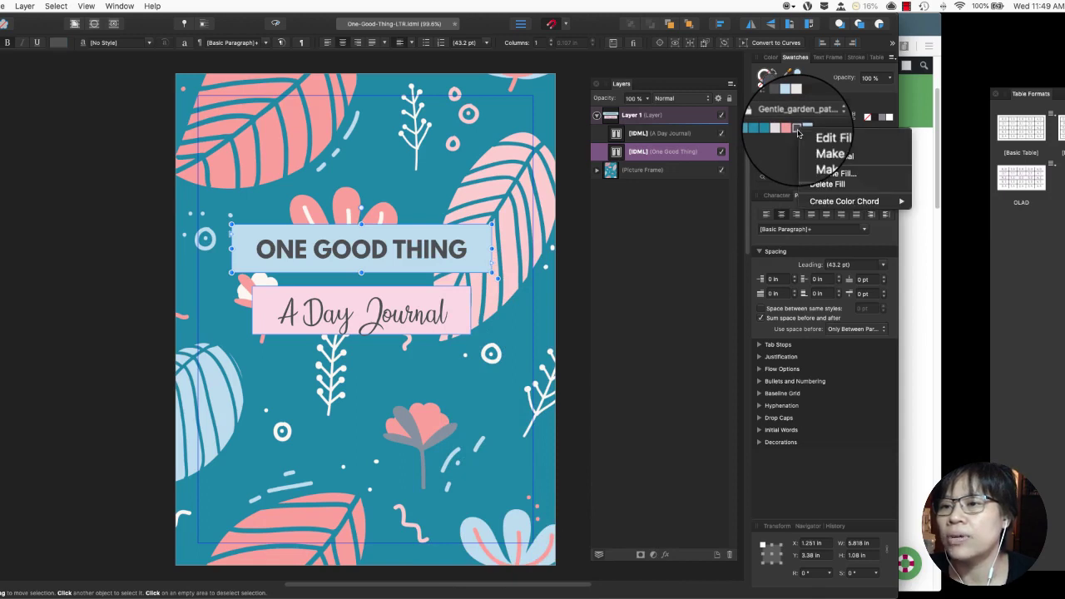
click(814, 184)
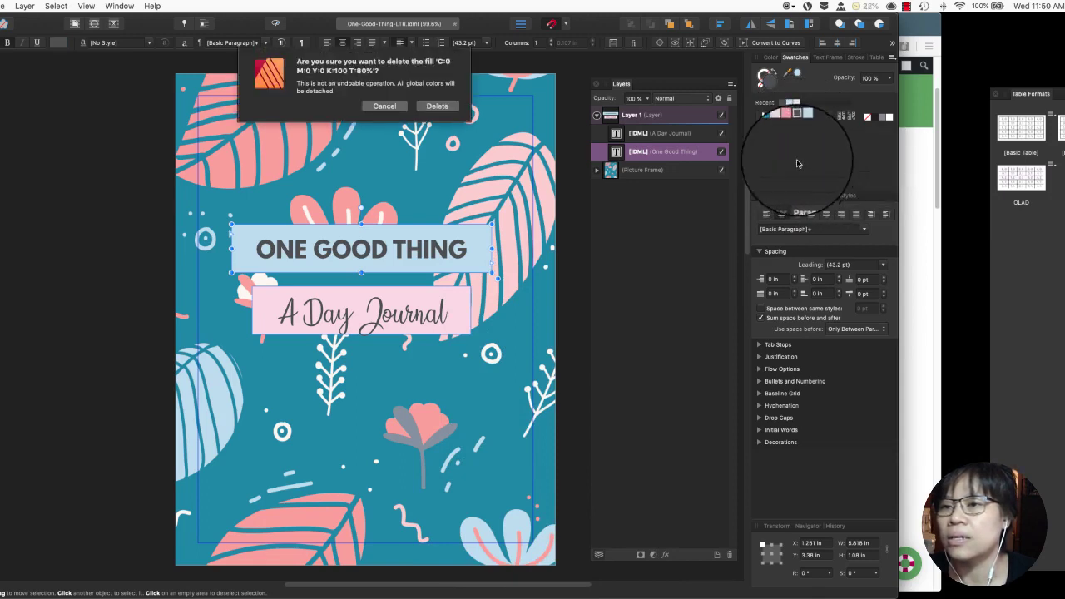
click(426, 108)
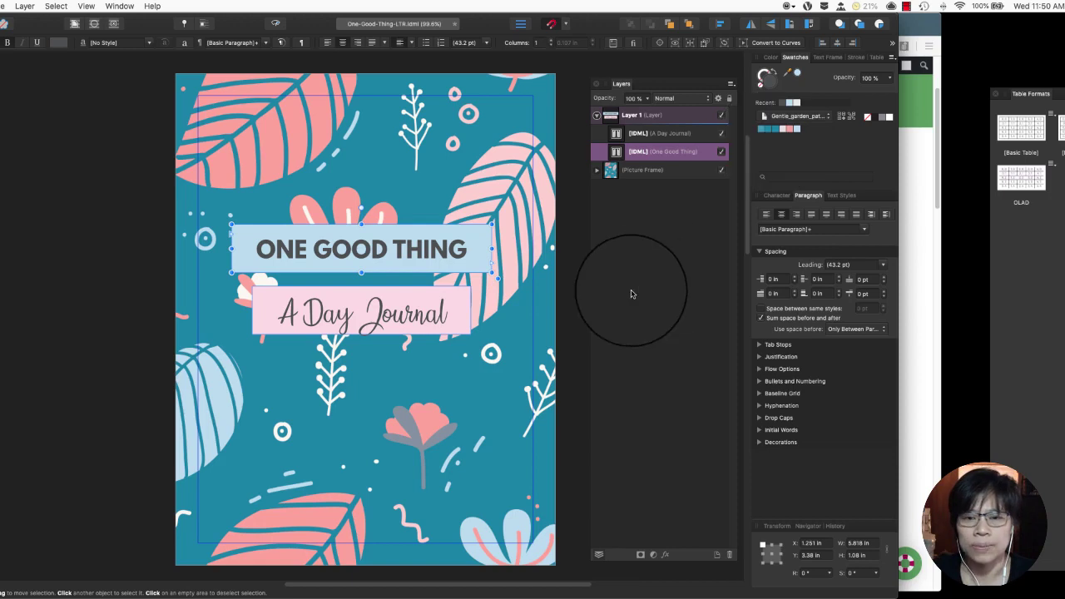
Try the light blue palette swatch on the A Day Journal text frame and undo the color change.
click(441, 287)
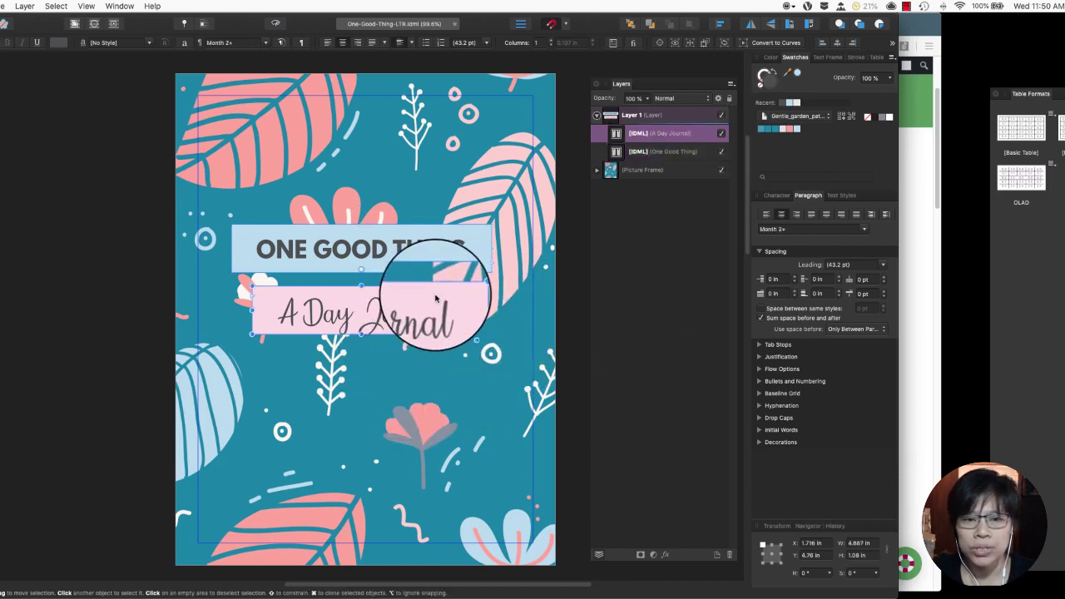
click(797, 129)
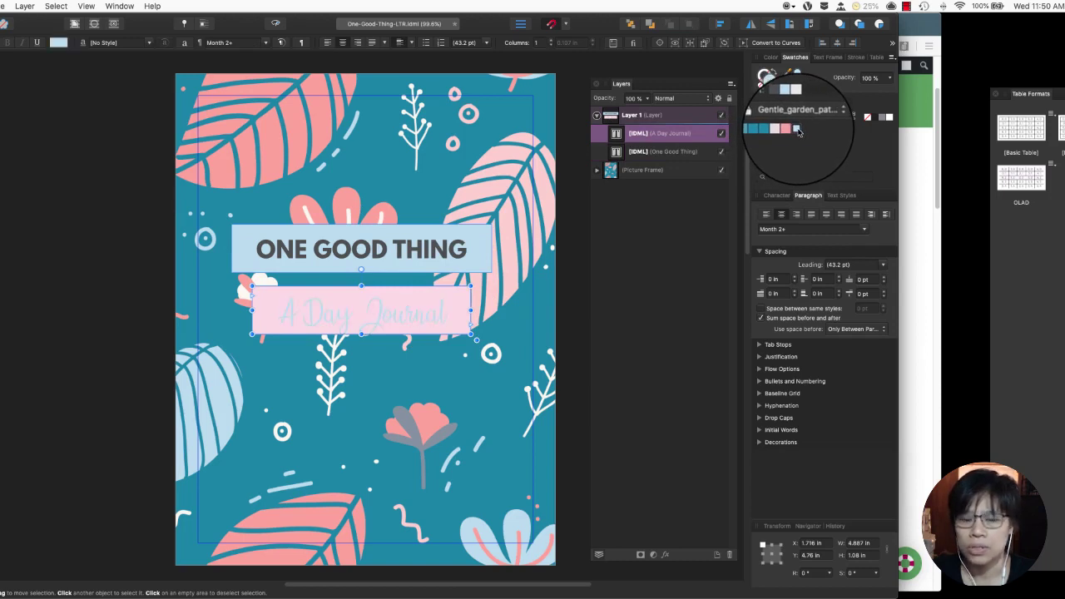
key(super+z)
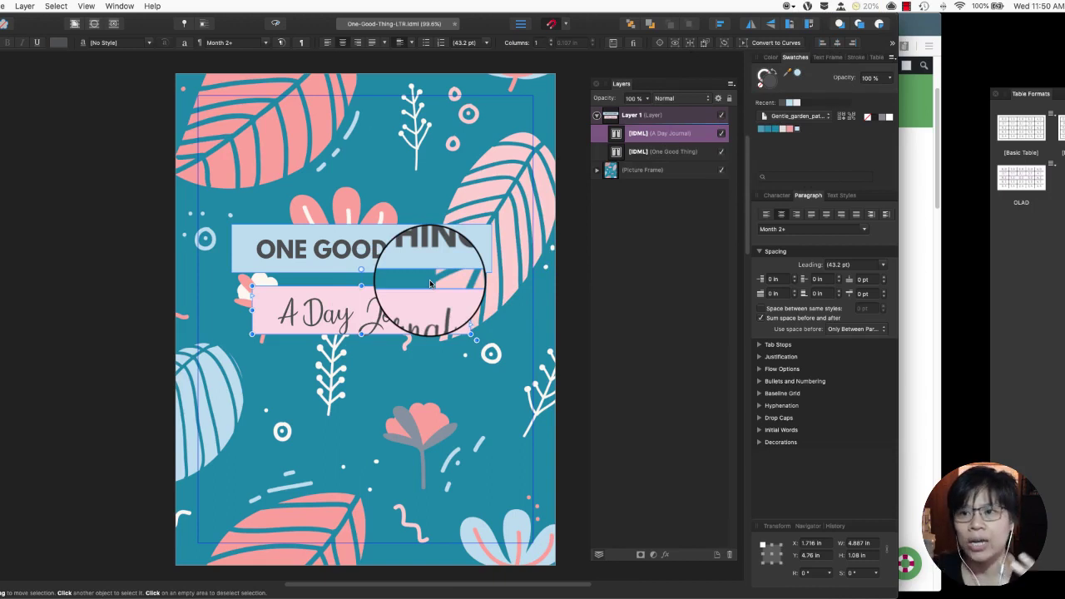
Set the A Day Journal text frame's background fill to the light blue swatch from the Gentle_garden palette.
click(834, 58)
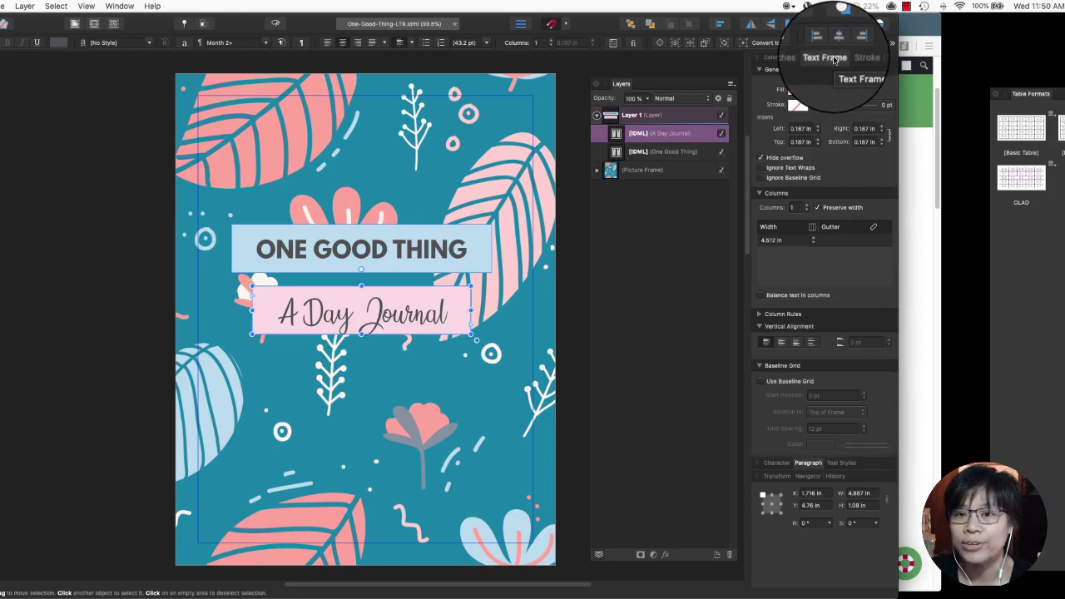
click(802, 89)
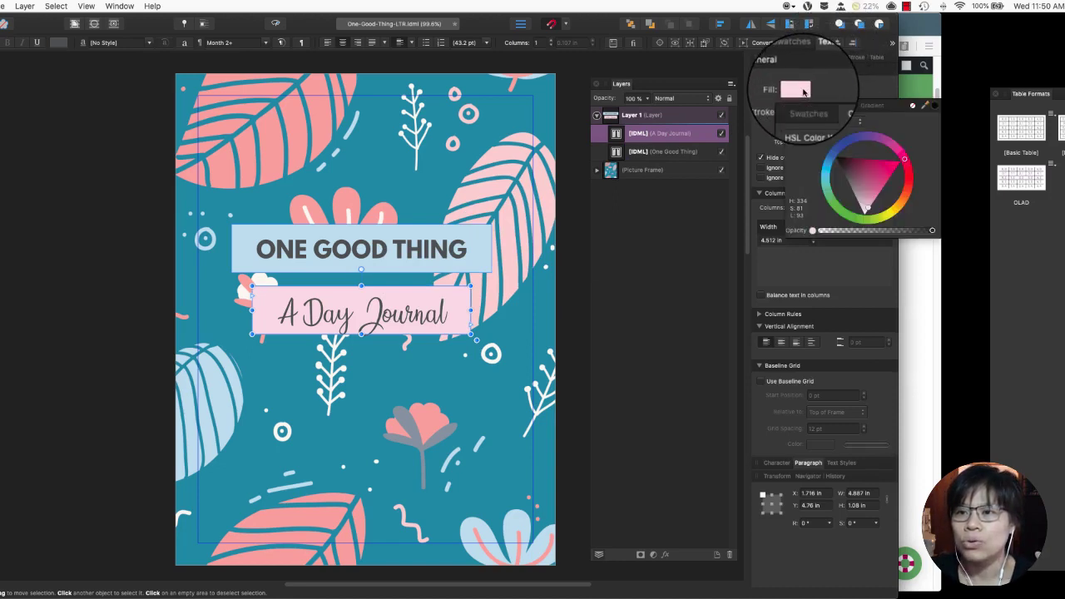
click(805, 106)
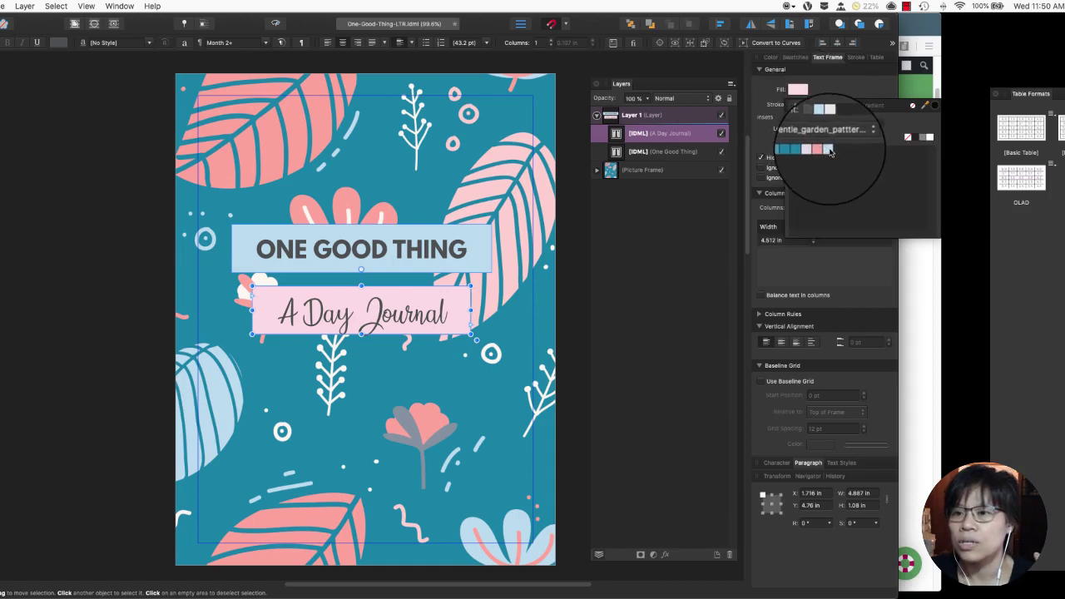
click(828, 149)
click(666, 278)
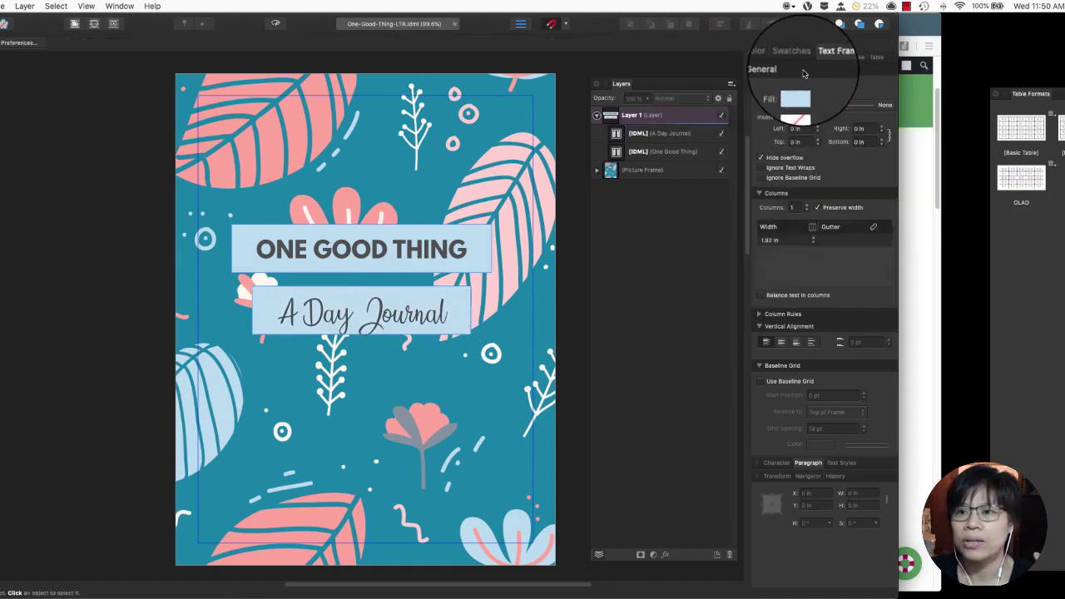
click(803, 60)
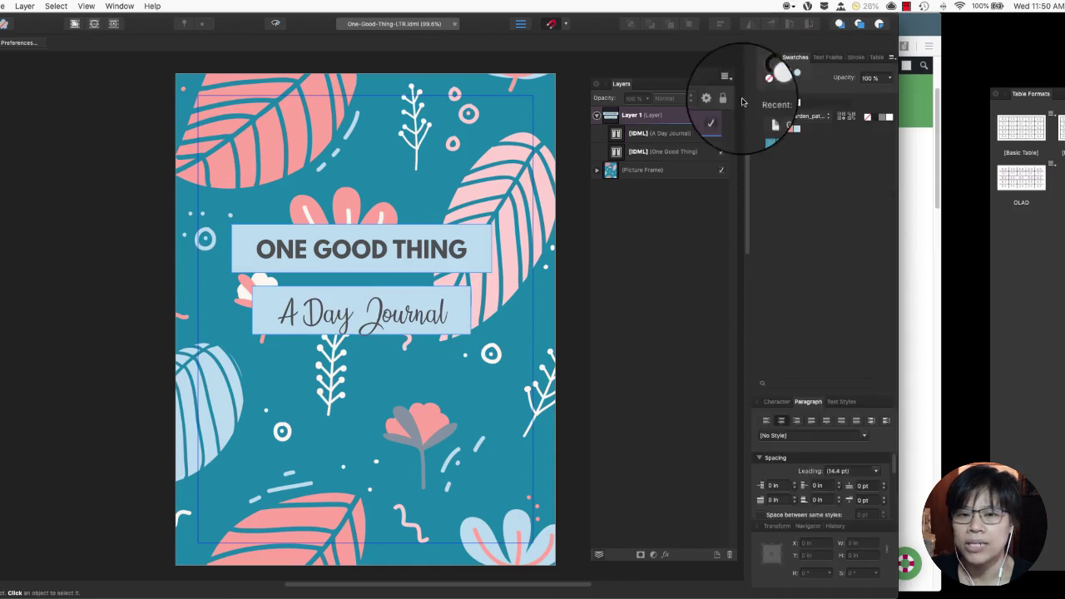
click(402, 260)
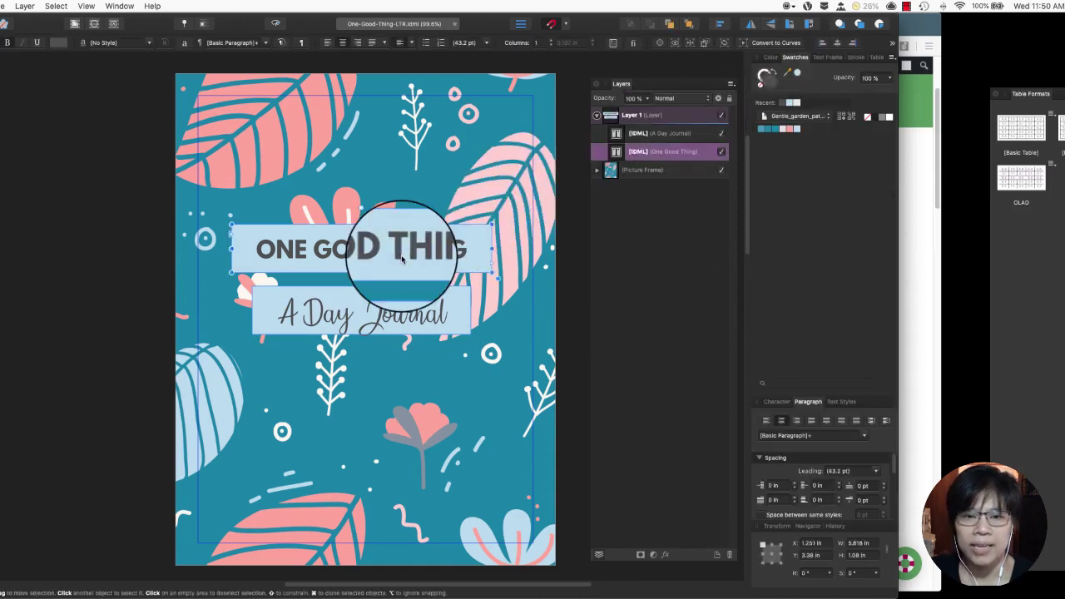
click(385, 317)
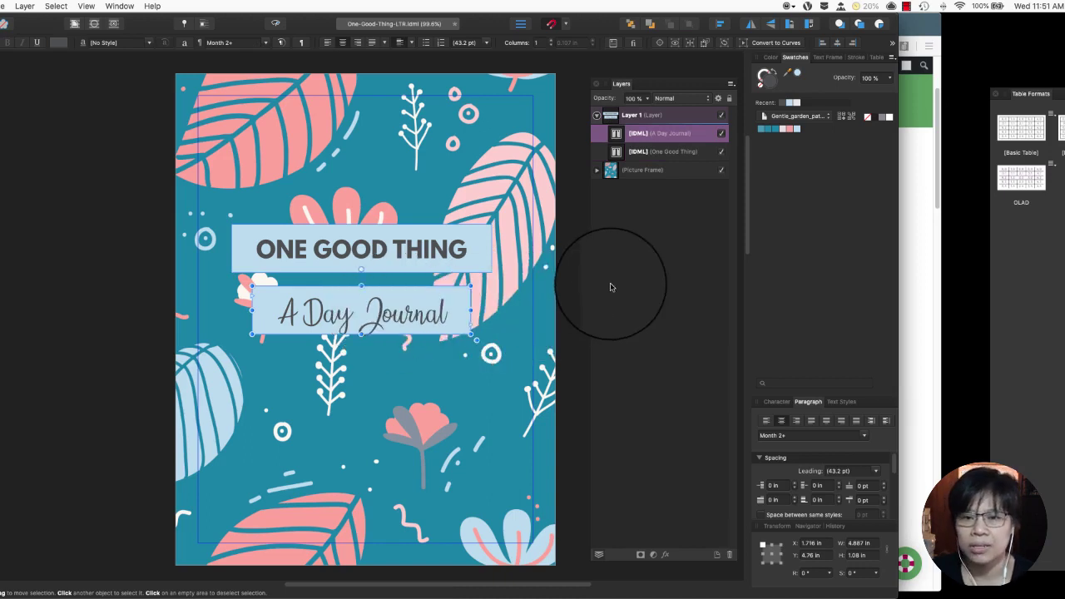
click(573, 288)
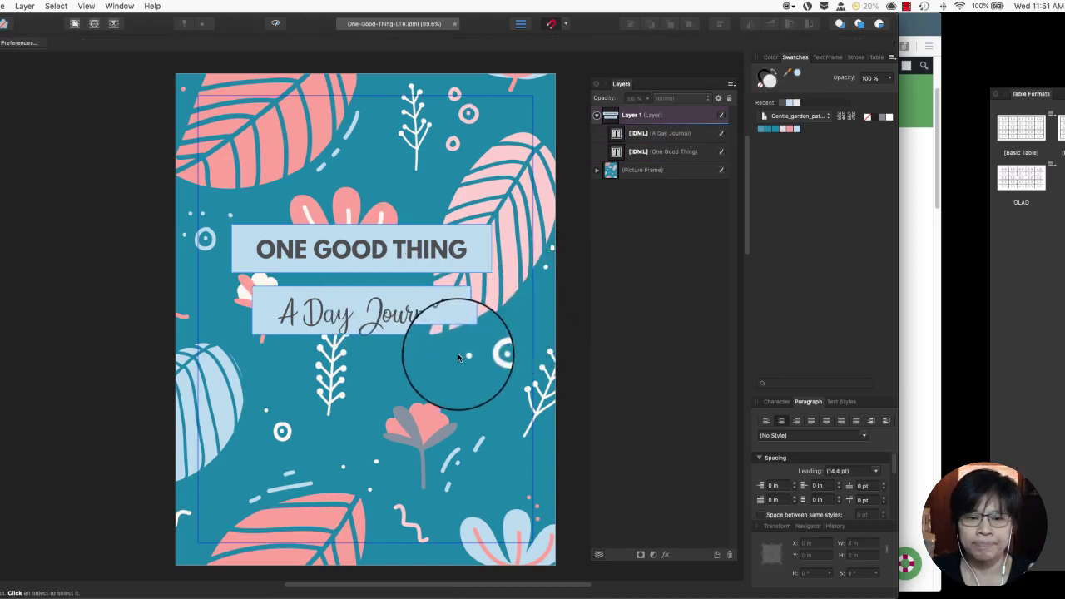
Open the A-Master spread for editing.
scroll(457, 358, down, 2)
scroll(449, 356, up, 2)
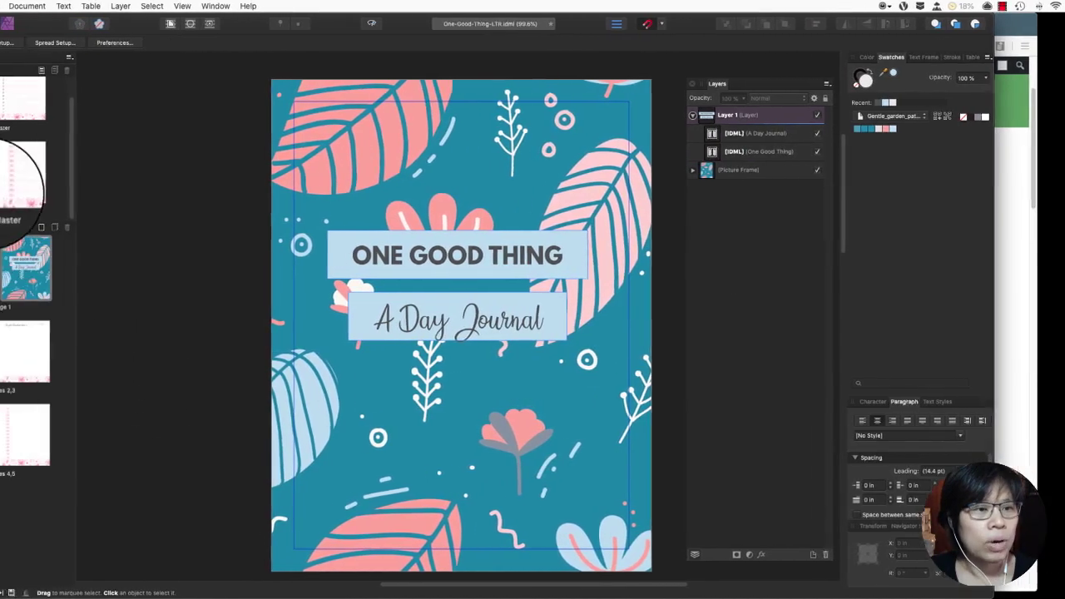
double_click(22, 104)
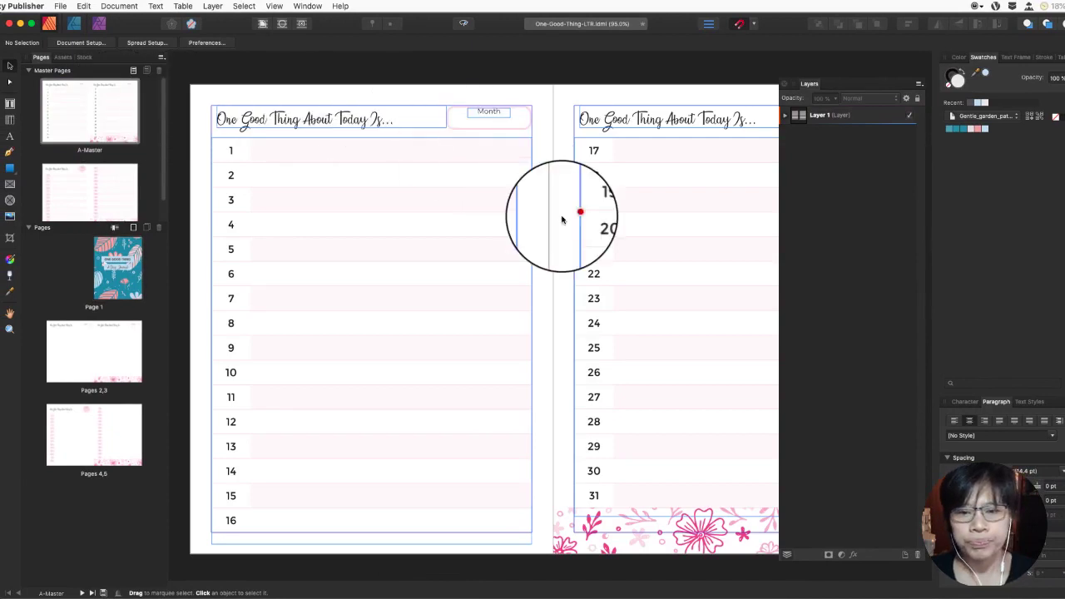
Move the floating Layers panel off the master spread and dock the Table Formats panel with the text formatting panels.
click(620, 534)
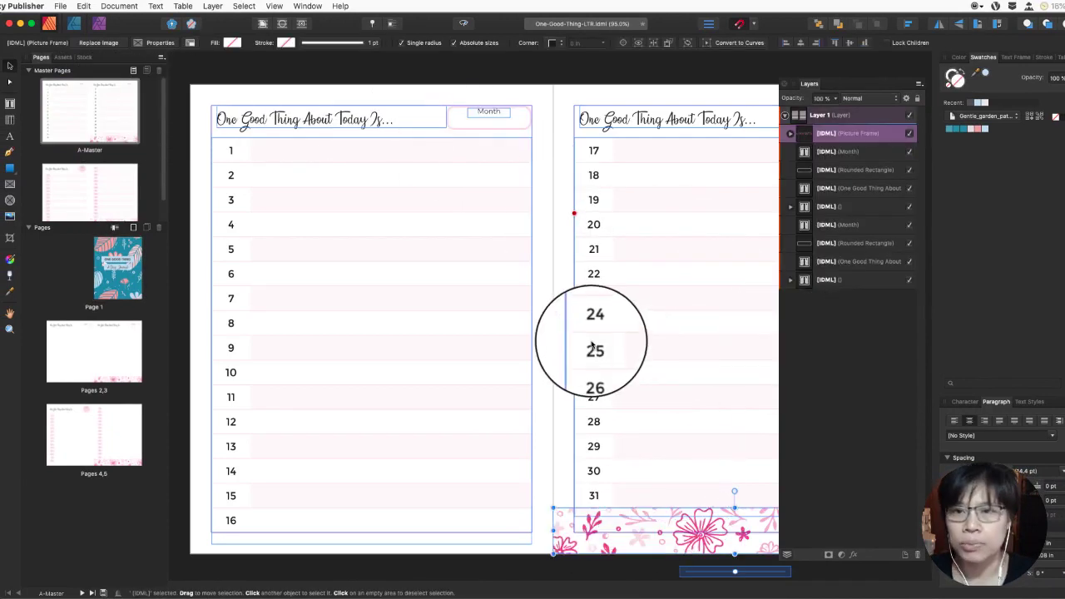
scroll(592, 346, right, 1)
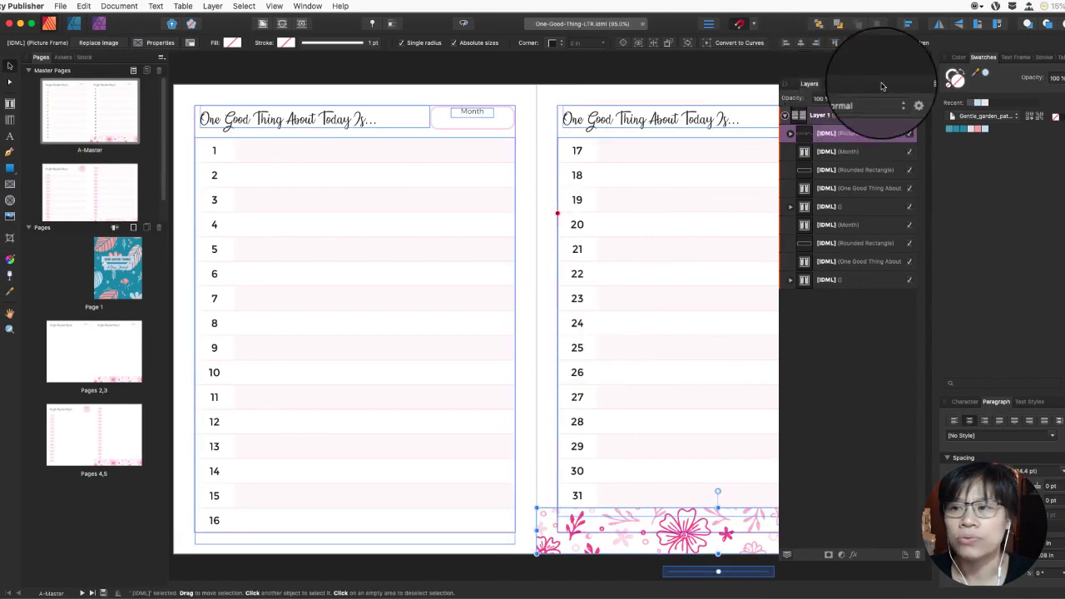
drag(882, 85, 1057, 83)
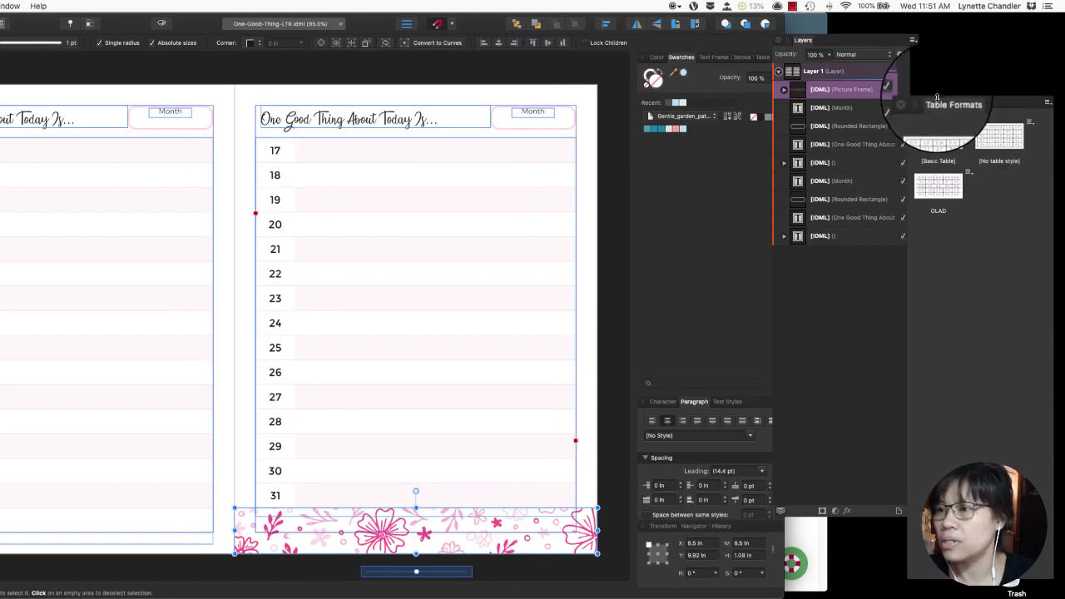
drag(936, 99, 678, 383)
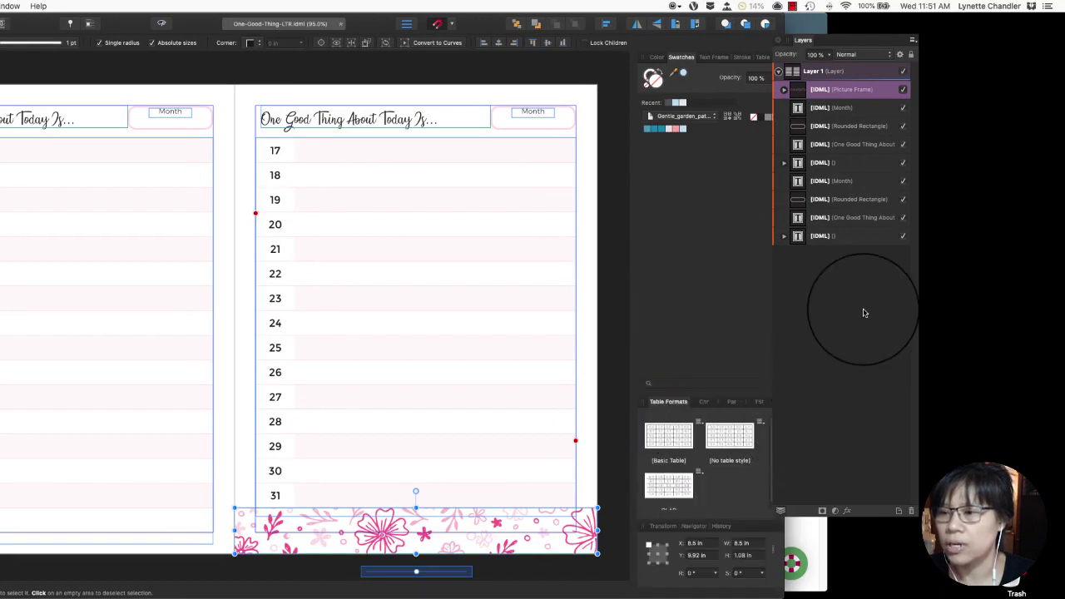
click(863, 305)
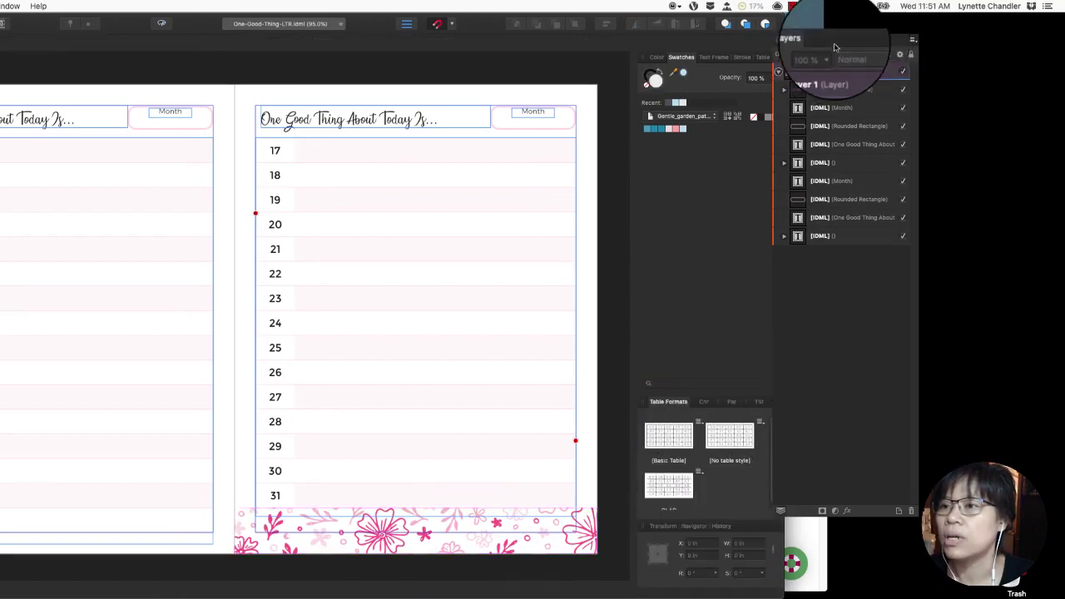
drag(839, 43, 852, 39)
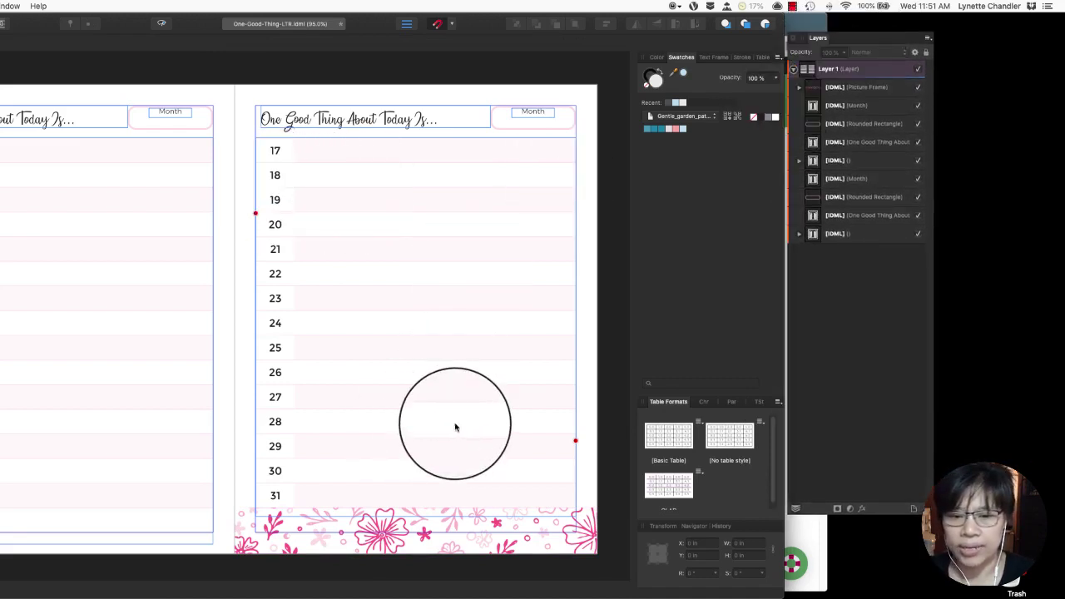
Replace the floral image in the A-Master footer picture frame with Gentle_garden_patttern-04.jpg from the Links folder.
click(441, 539)
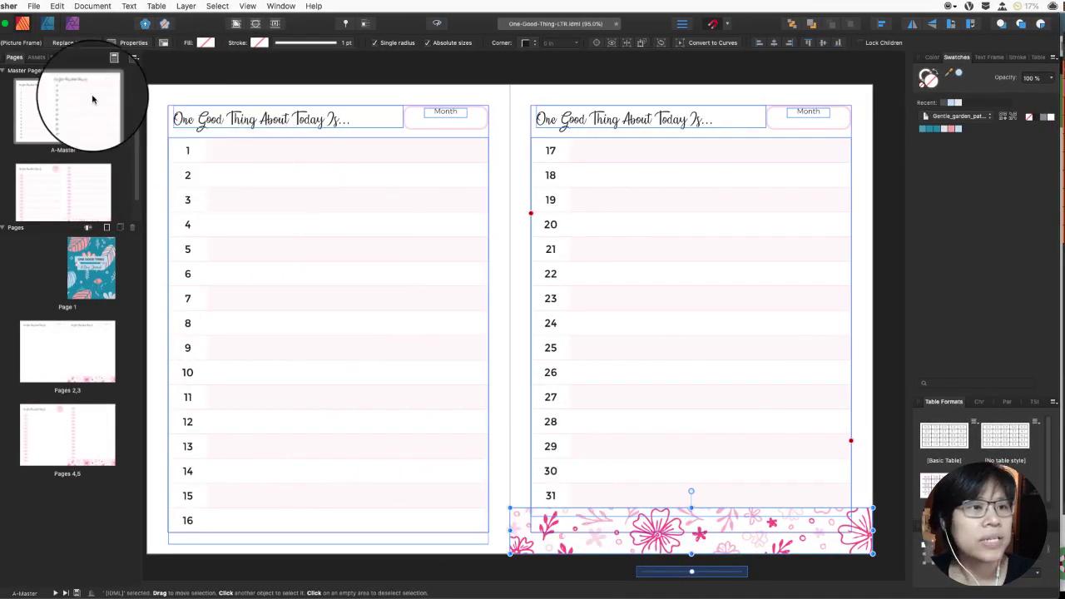
click(79, 47)
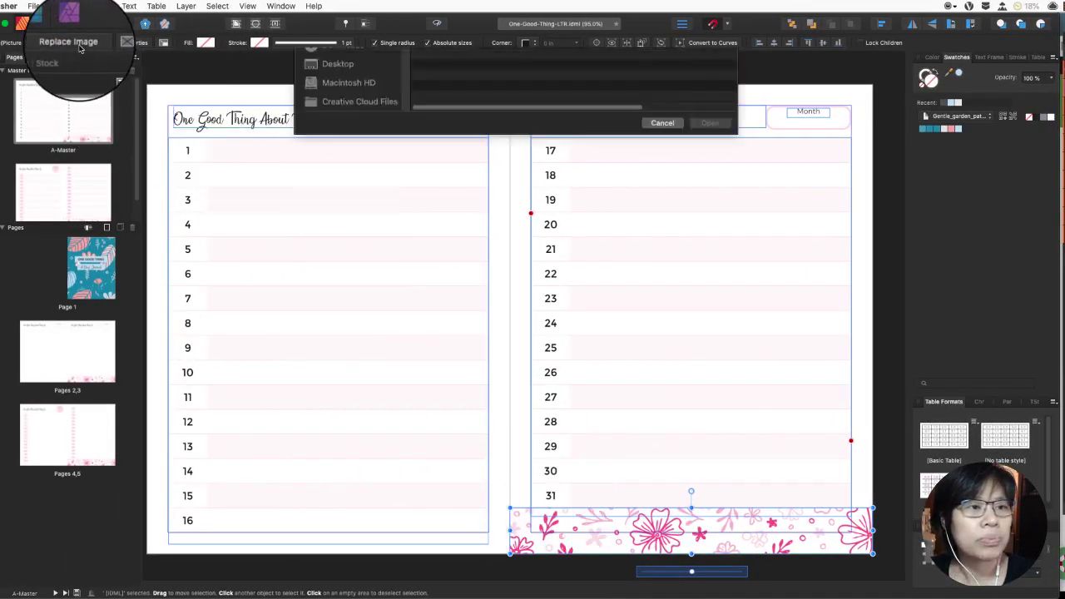
click(462, 112)
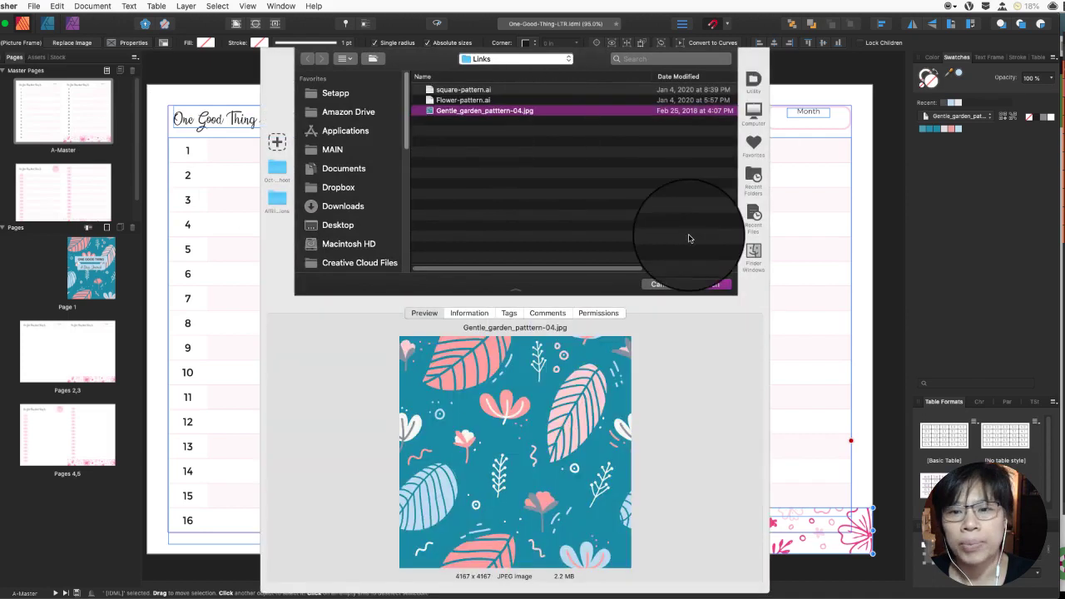
click(710, 284)
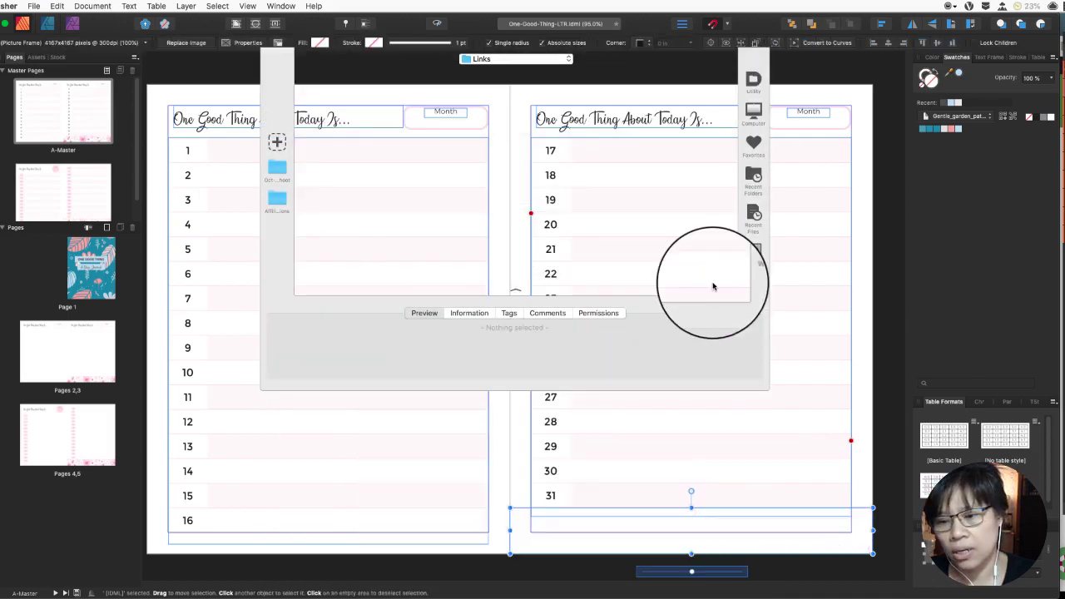
Scale down the new pattern image inside the A-Master footer frame and reposition it so the pattern fills the band.
click(647, 547)
scroll(699, 494, down, 1)
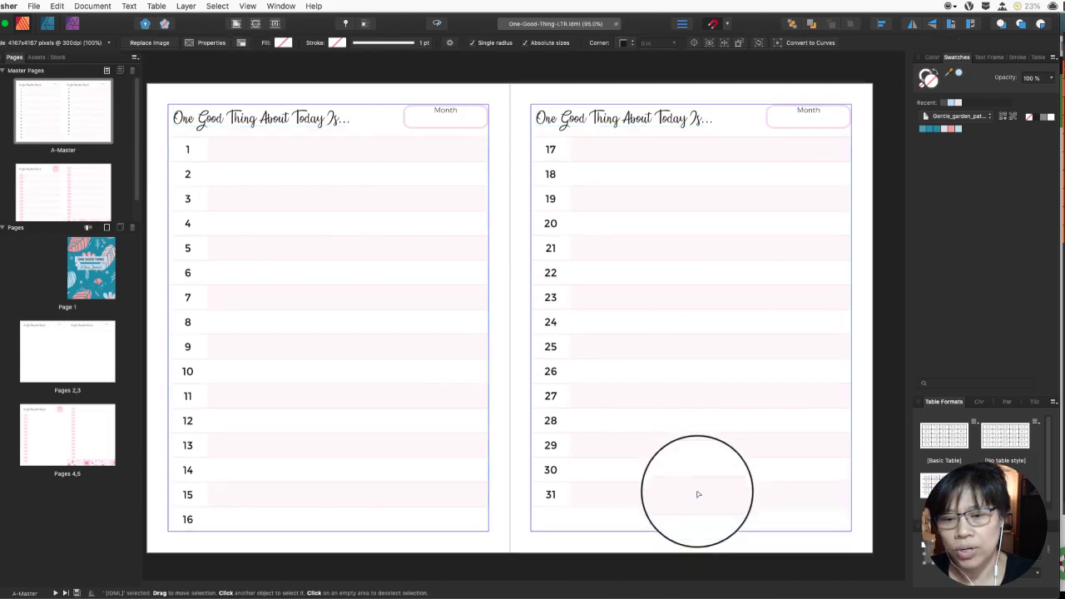
scroll(759, 466, down, 1)
scroll(759, 465, down, 1)
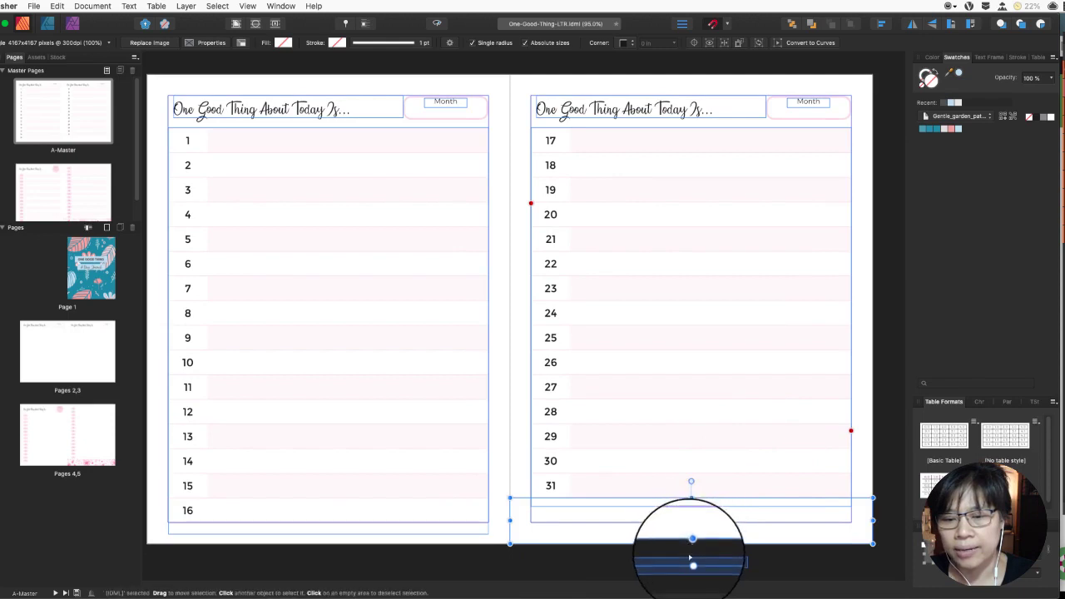
drag(691, 563, 666, 566)
scroll(707, 445, down, 5)
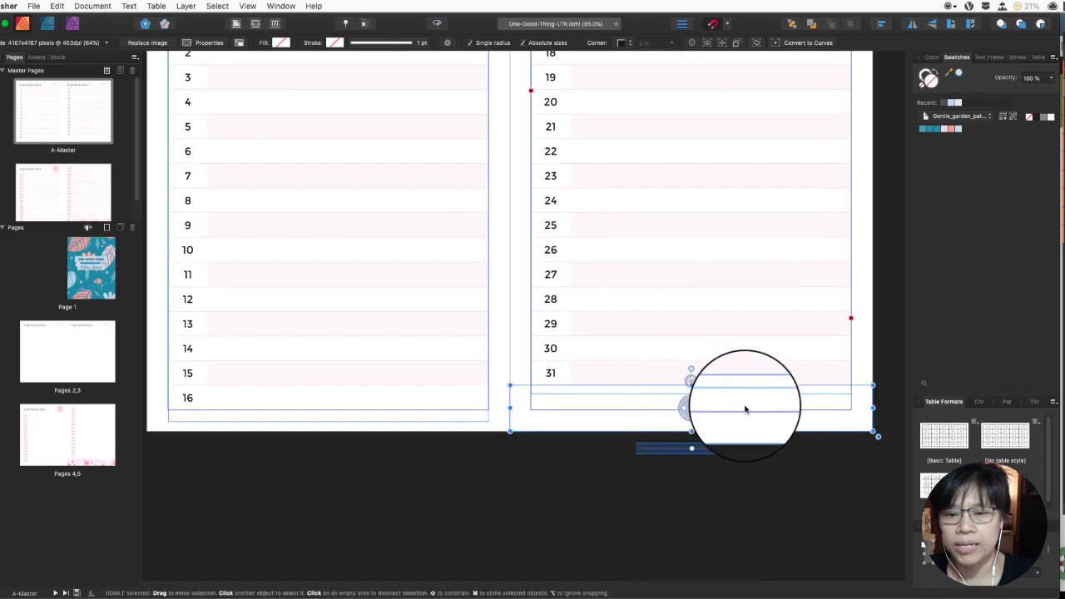
click(687, 408)
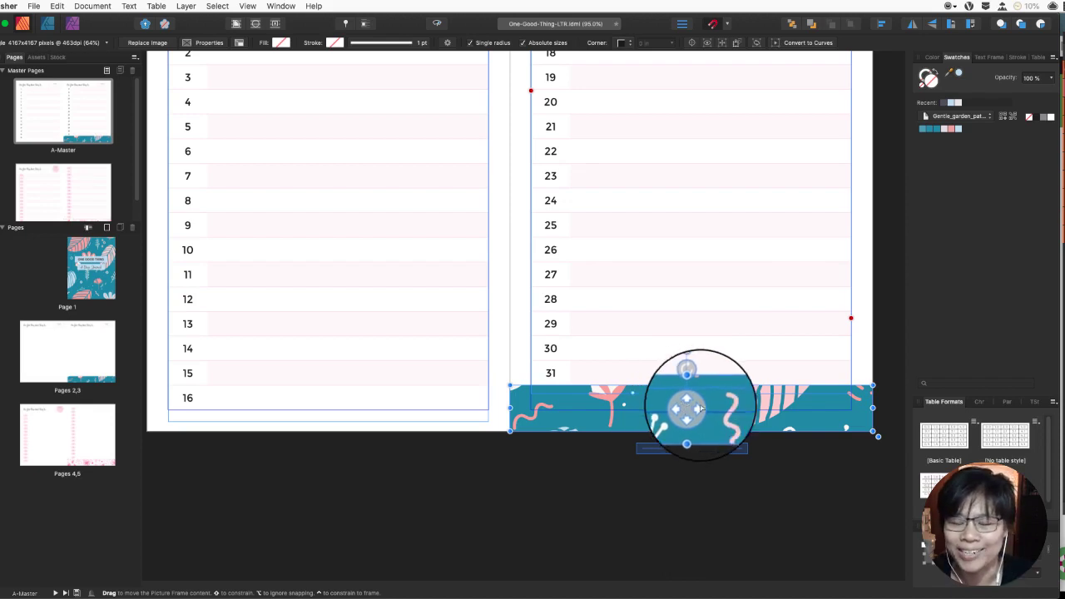
click(546, 490)
click(700, 410)
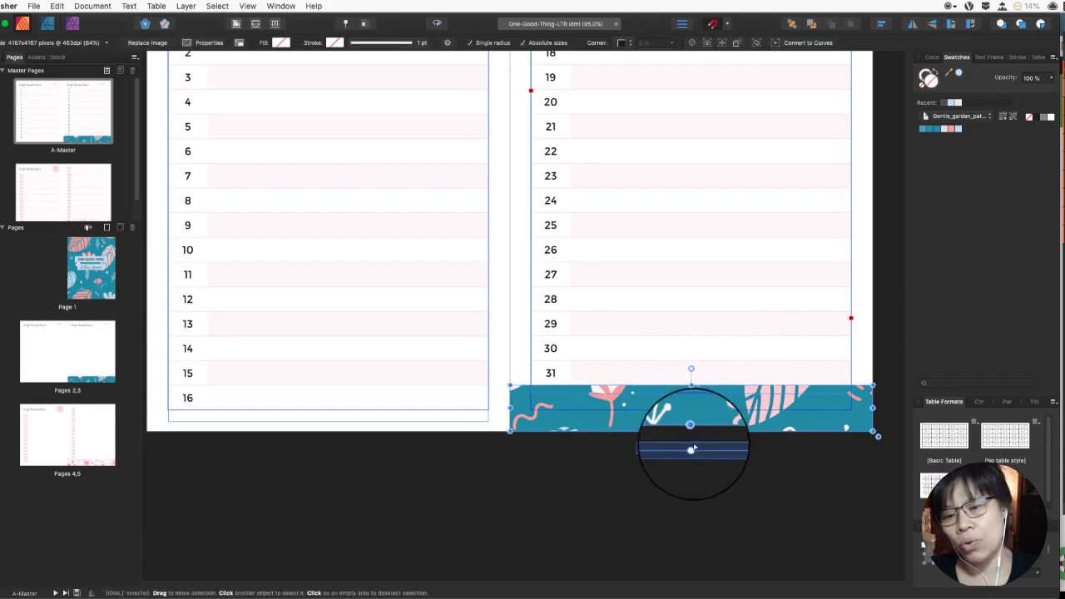
mouse_move(691, 449)
mouse_down()
mouse_move(682, 451)
mouse_move(692, 450)
mouse_up()
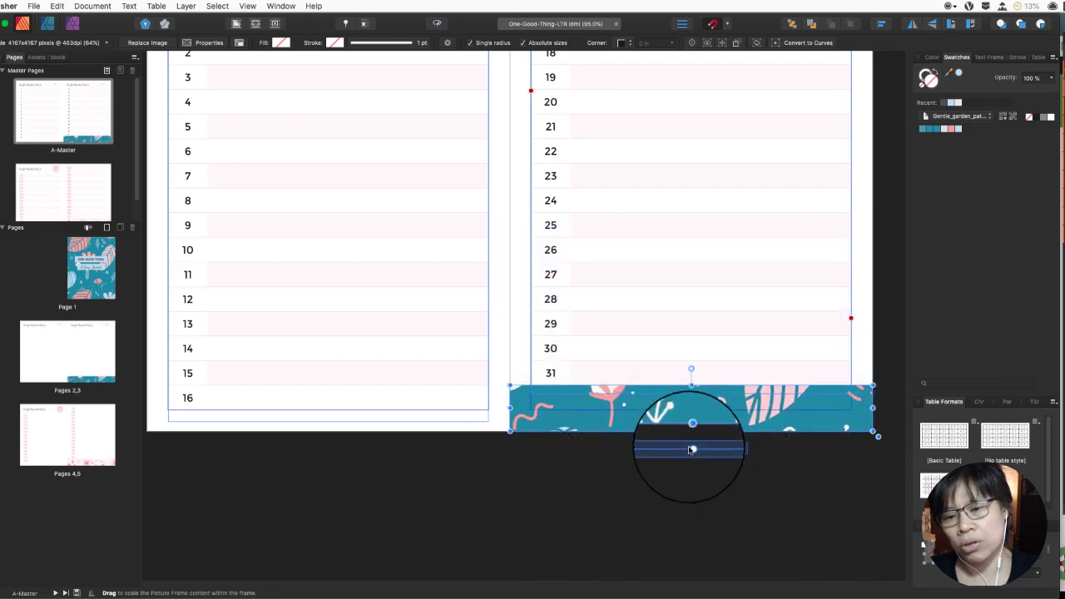
drag(690, 410, 692, 433)
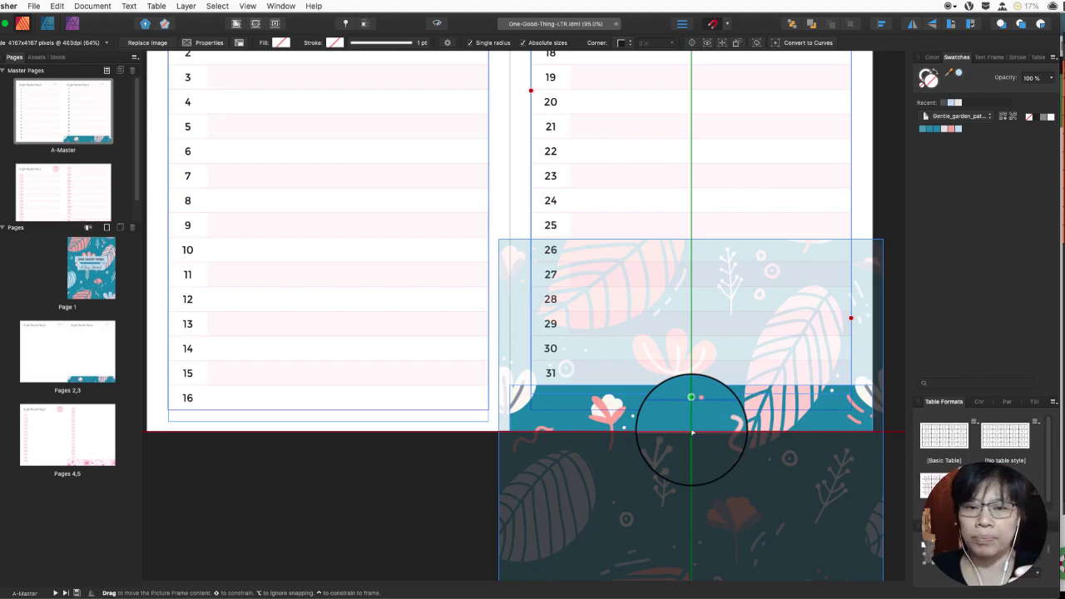
drag(692, 433, 692, 432)
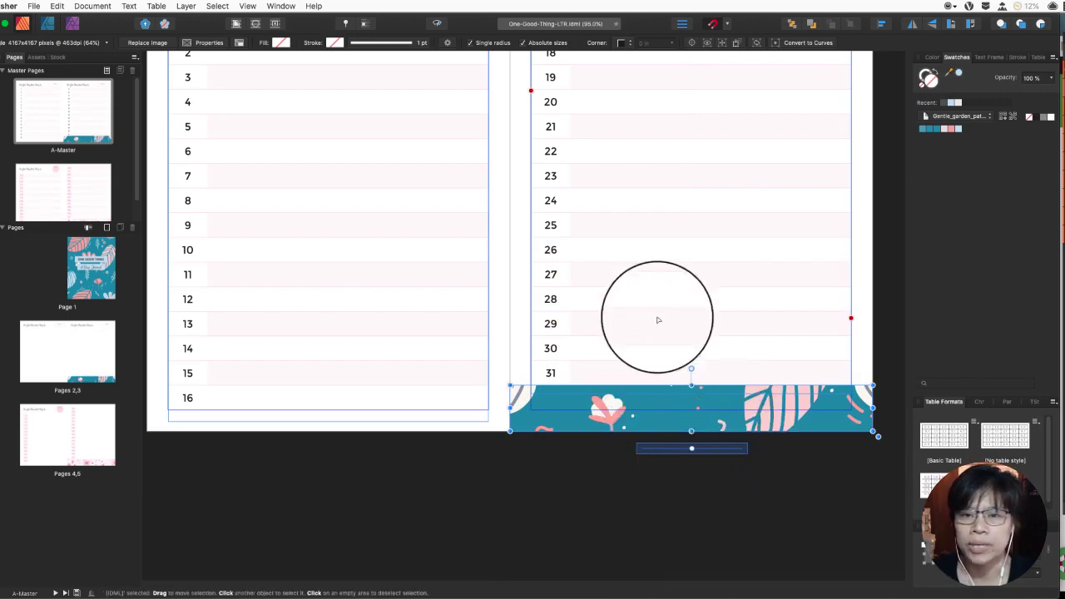
Recolor the stroke of both Month rounded rectangles on A-Master with a teal swatch from the Gentle_garden palette.
scroll(677, 302, up, 3)
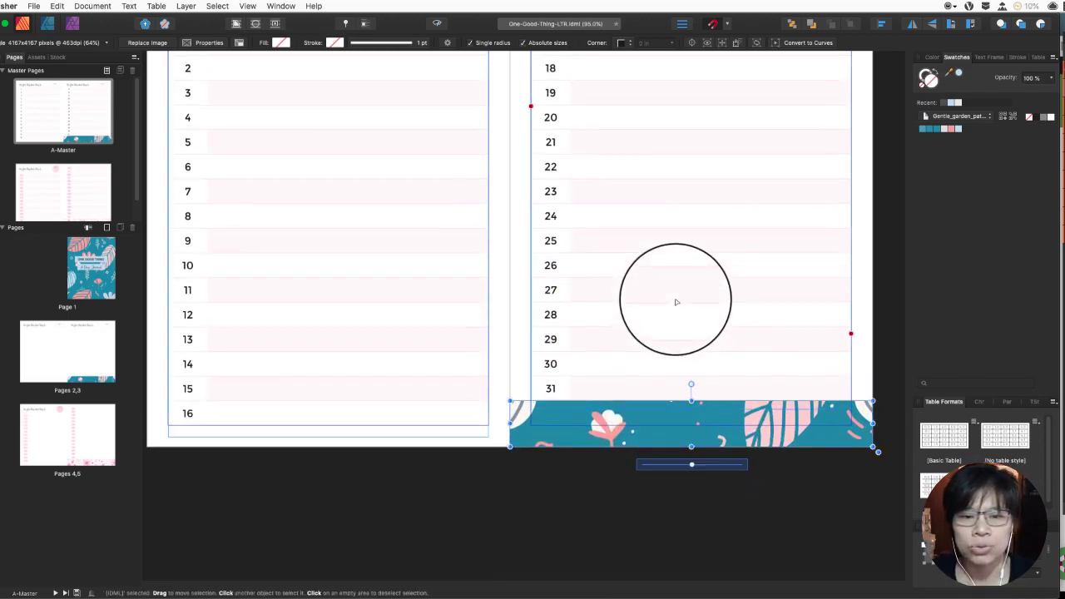
scroll(676, 302, up, 4)
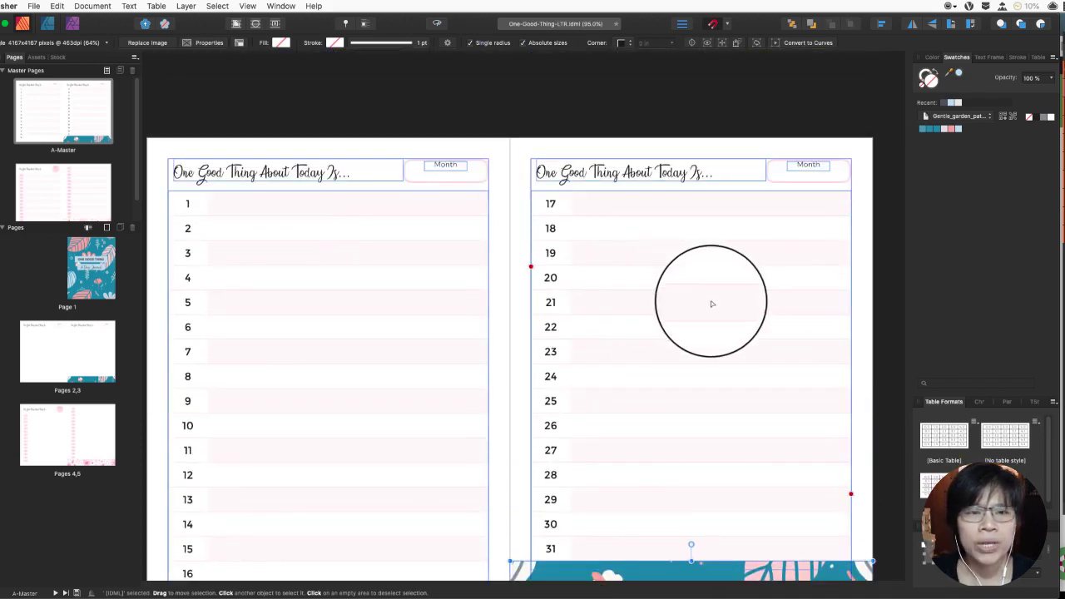
click(475, 179)
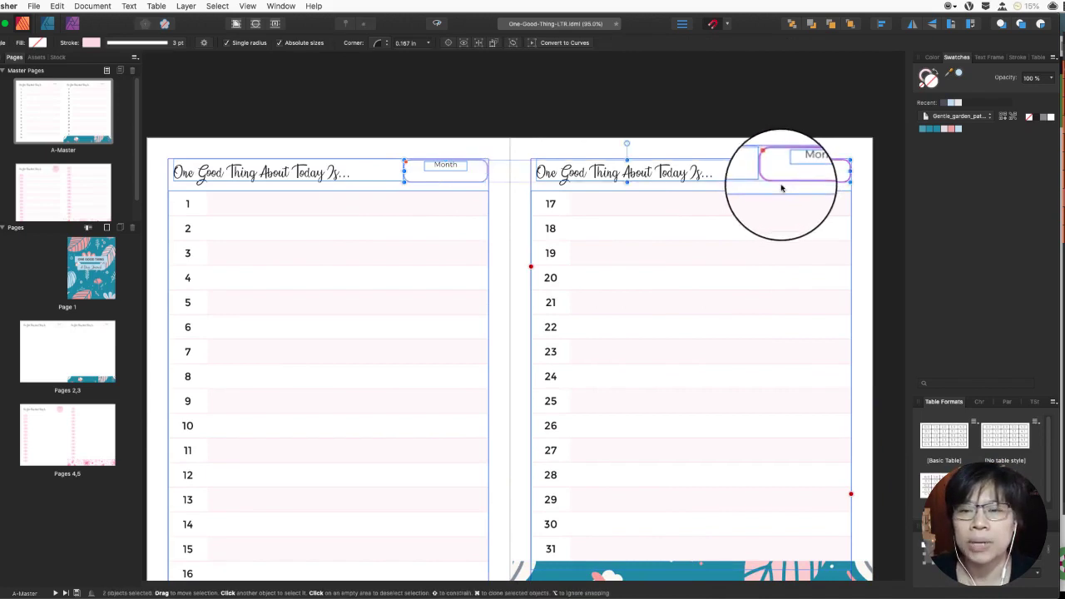
shift+click(795, 166)
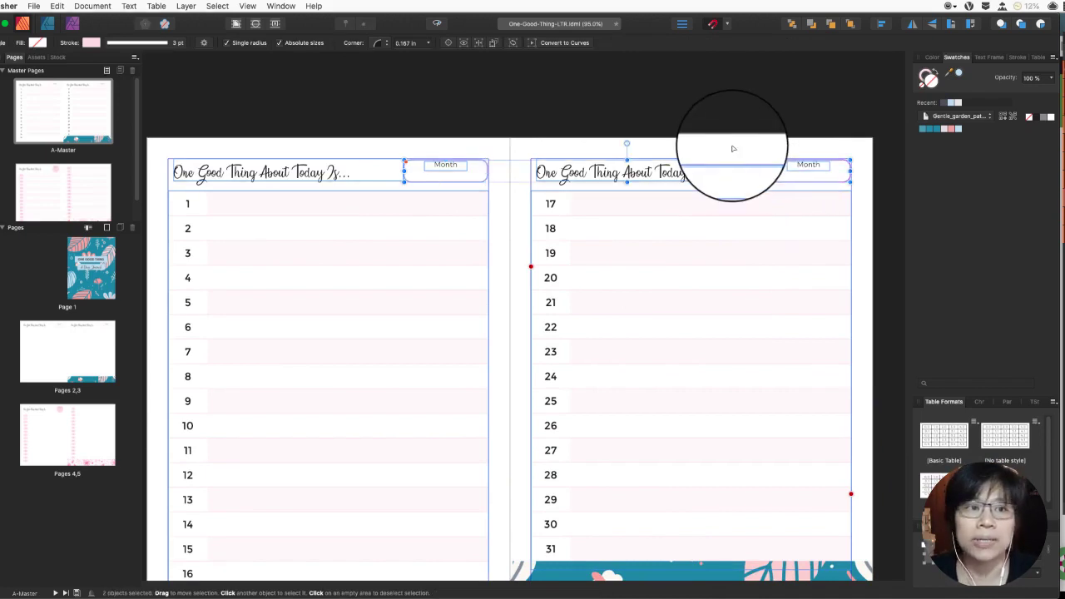
click(93, 45)
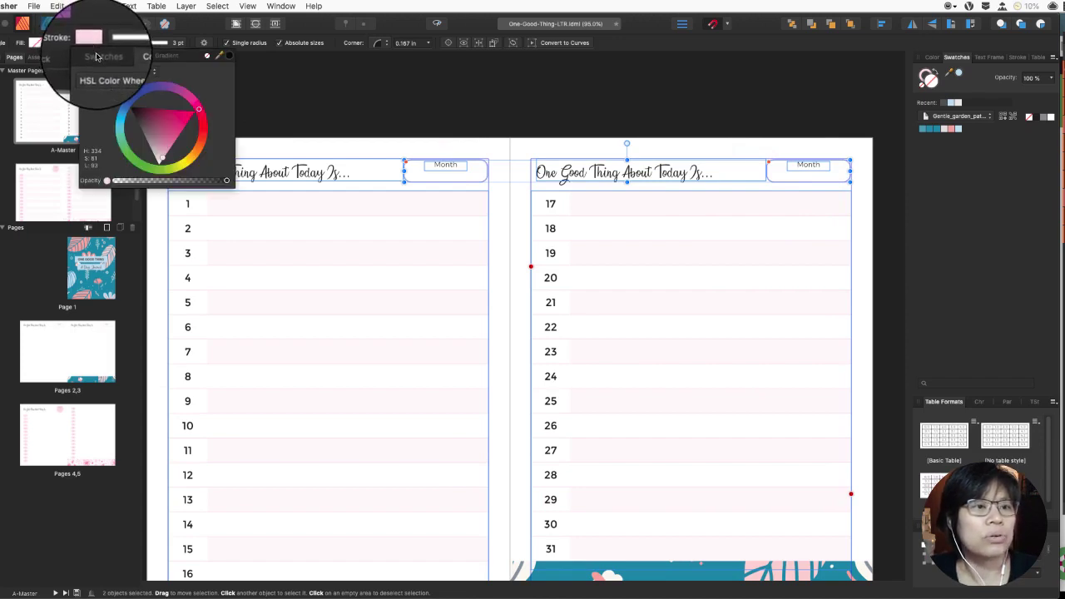
click(106, 62)
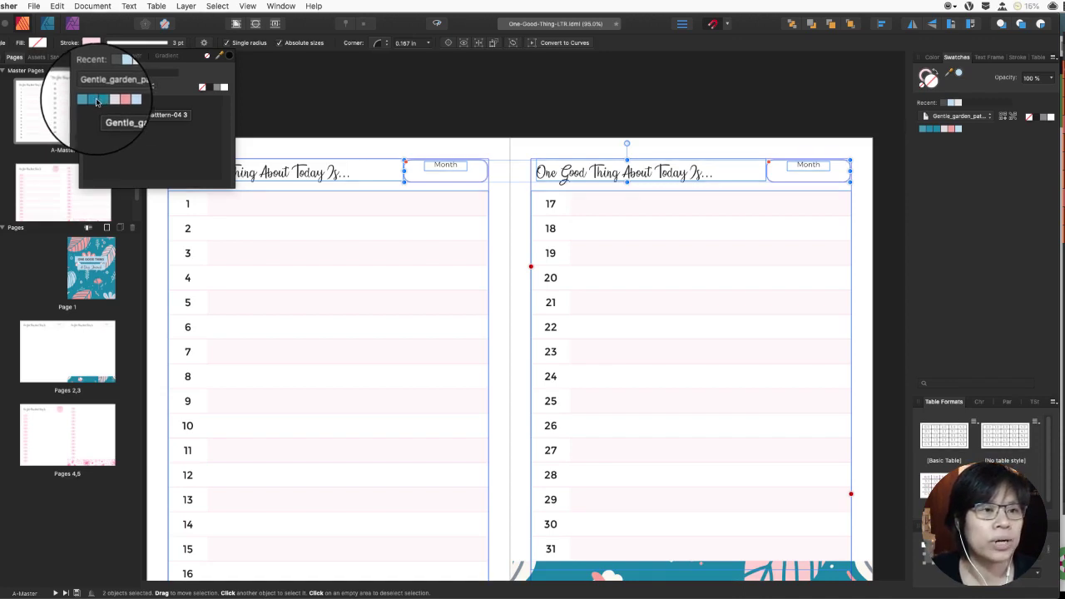
click(94, 101)
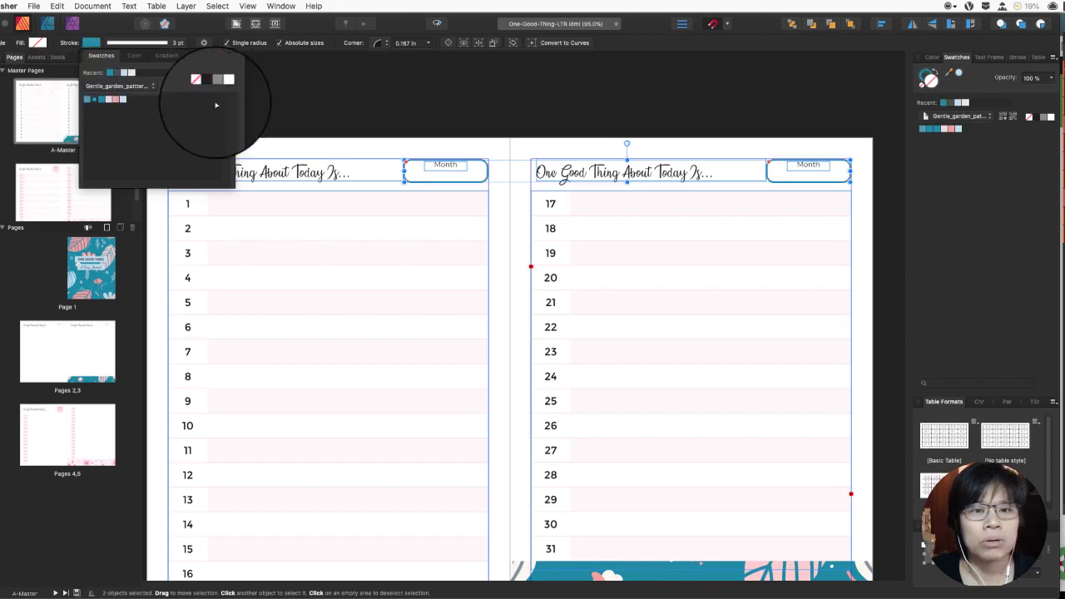
click(383, 108)
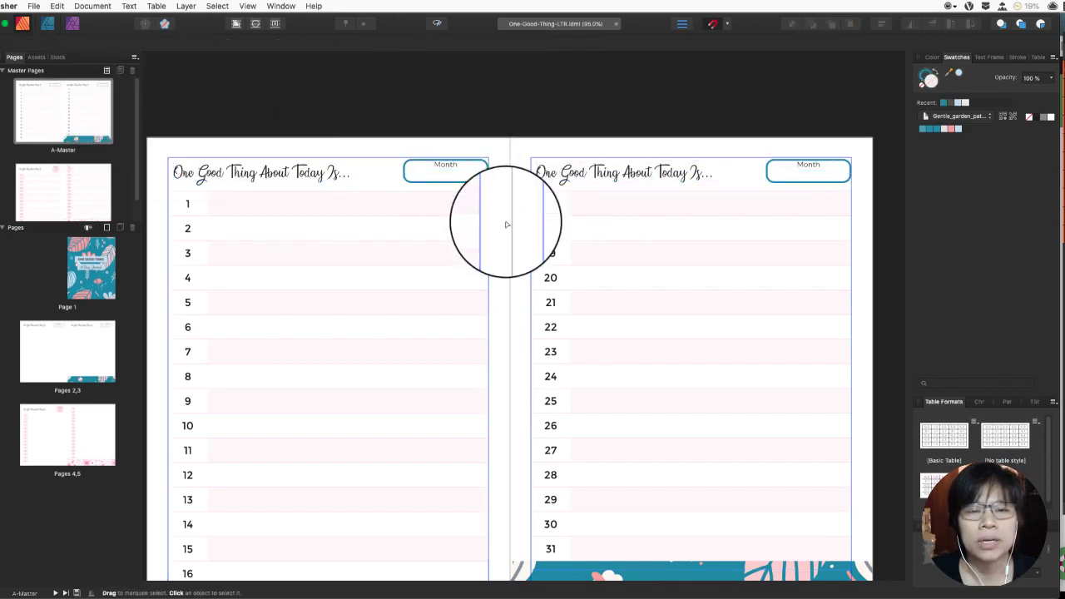
Detach the Table Formats panel from its group and place it just below the palette swatches.
scroll(505, 226, down, 1)
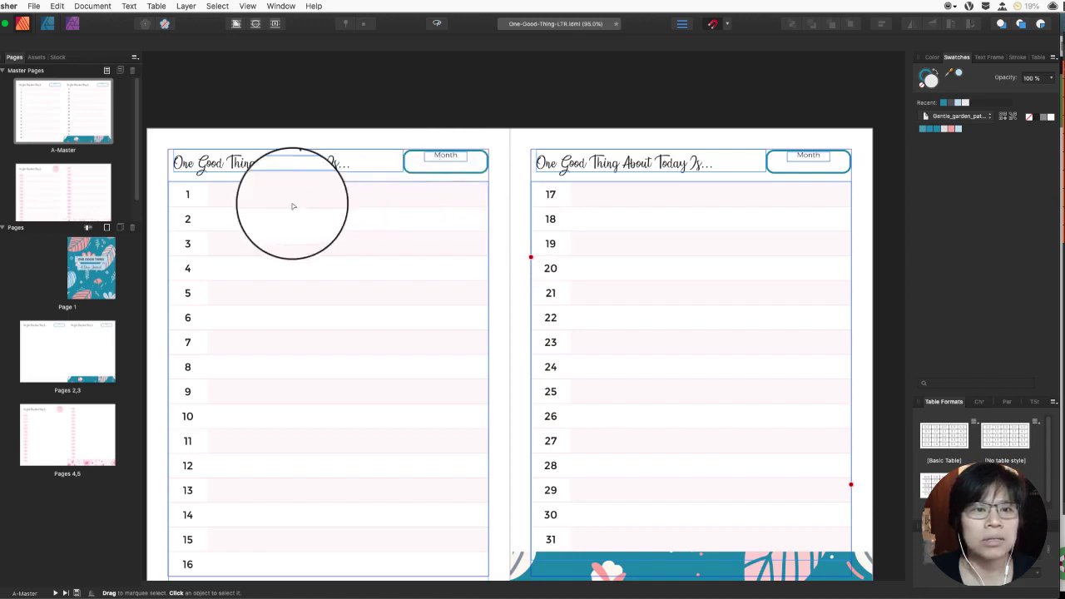
key(a)
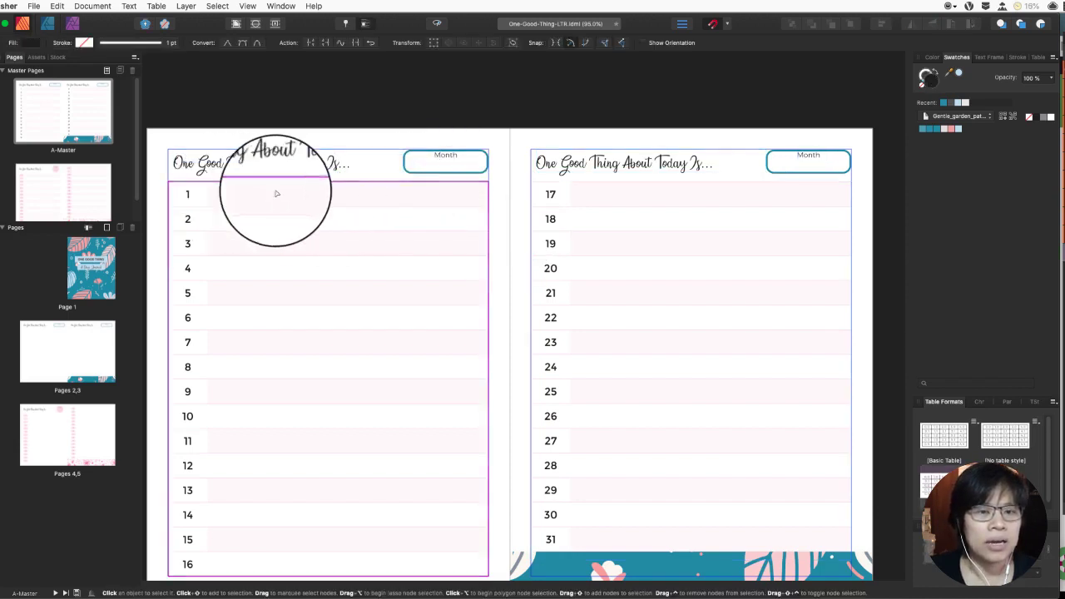
scroll(328, 182, down, 1)
scroll(324, 186, down, 1)
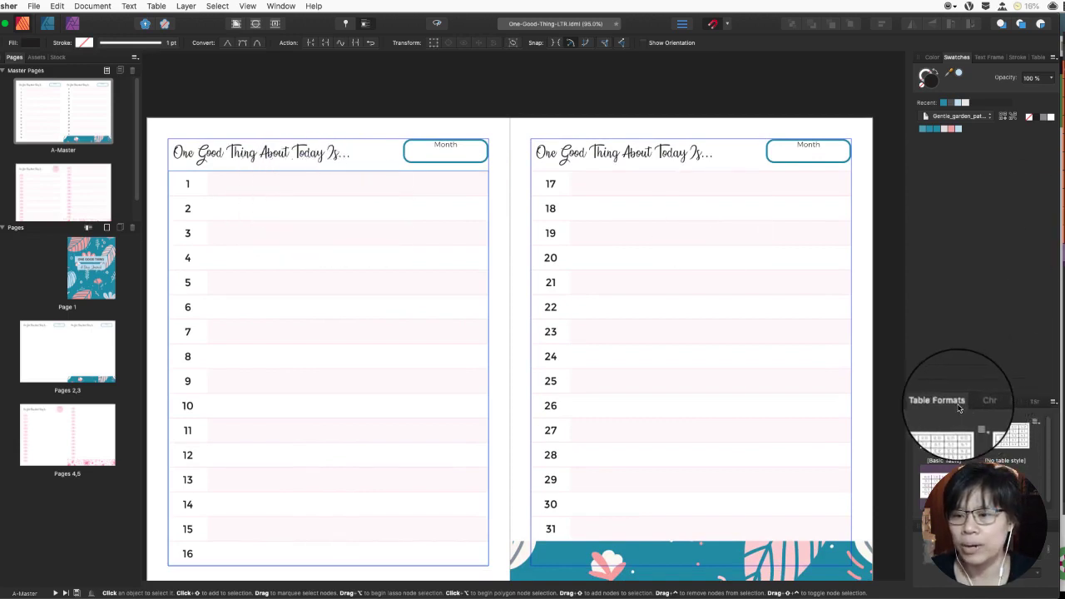
drag(955, 404, 951, 185)
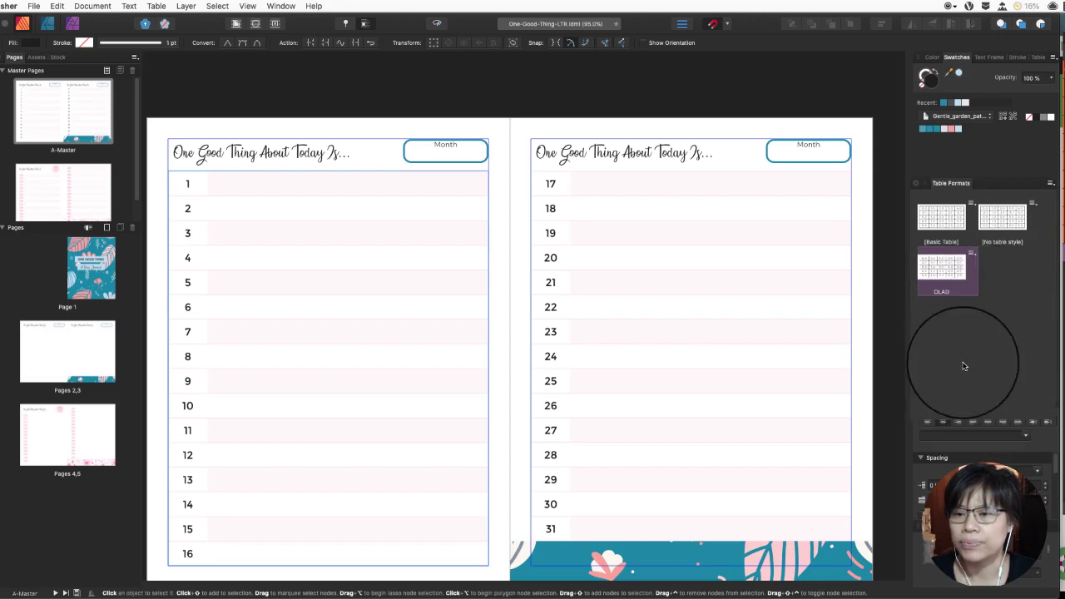
Select the table for days 1 to 16 and rename the OLAD table format as Alternate Blue.
click(386, 179)
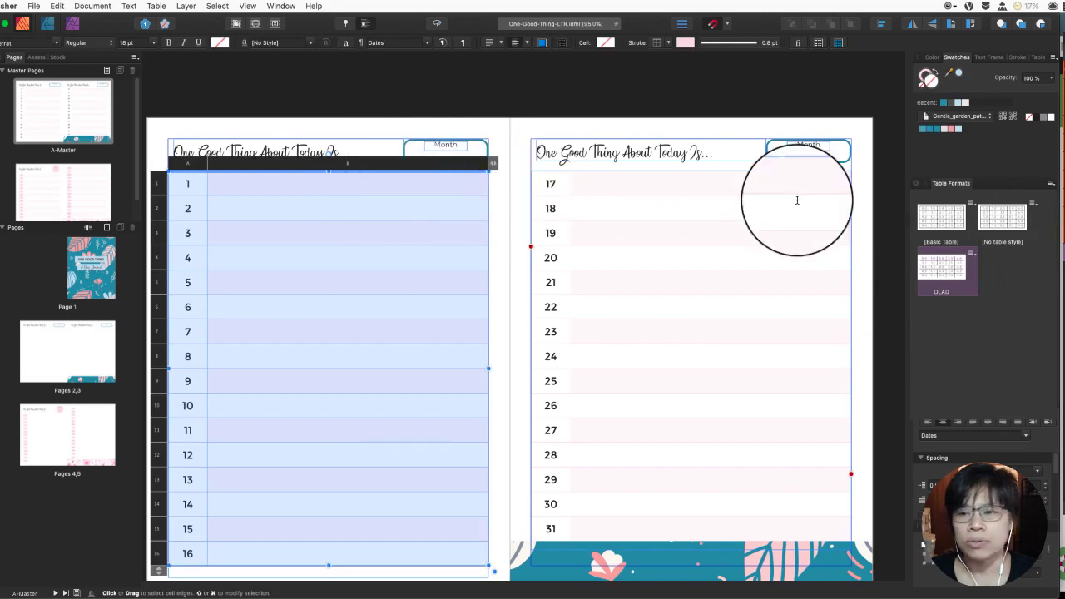
click(943, 276)
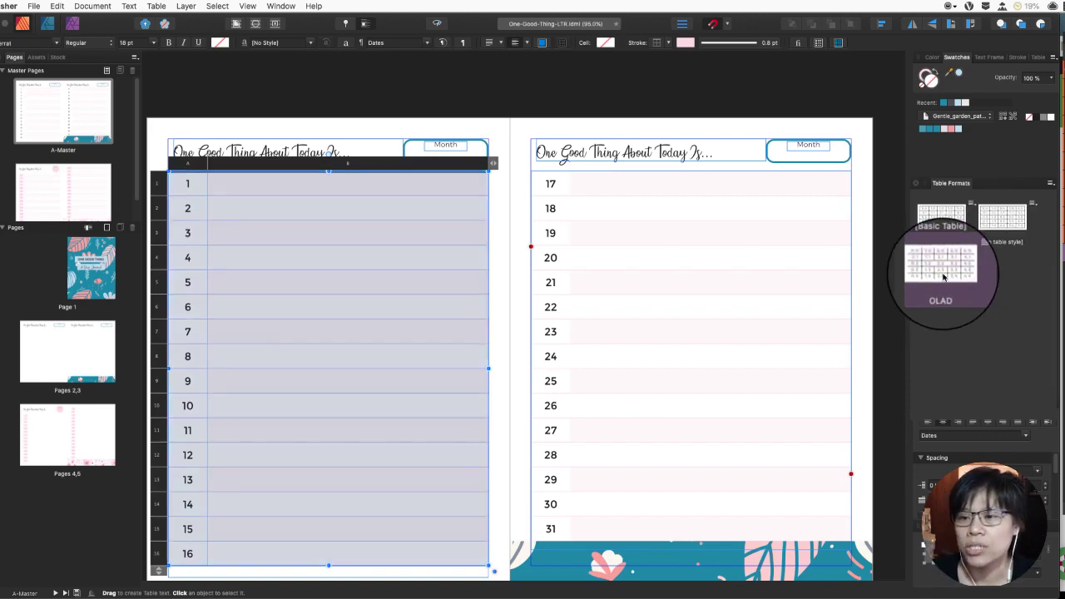
double_click(943, 276)
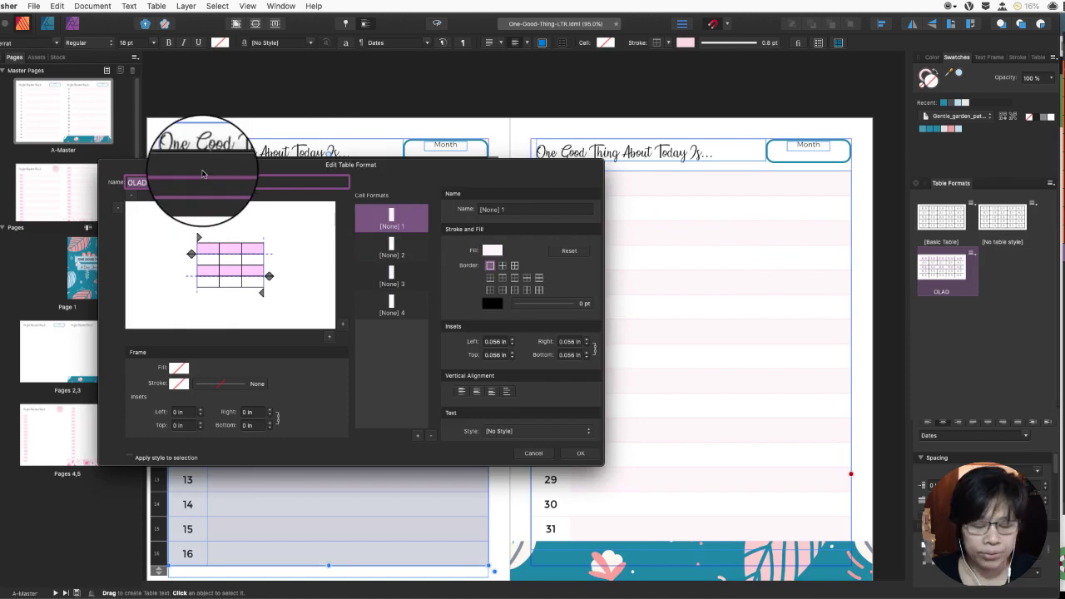
text(Alternate Blue)
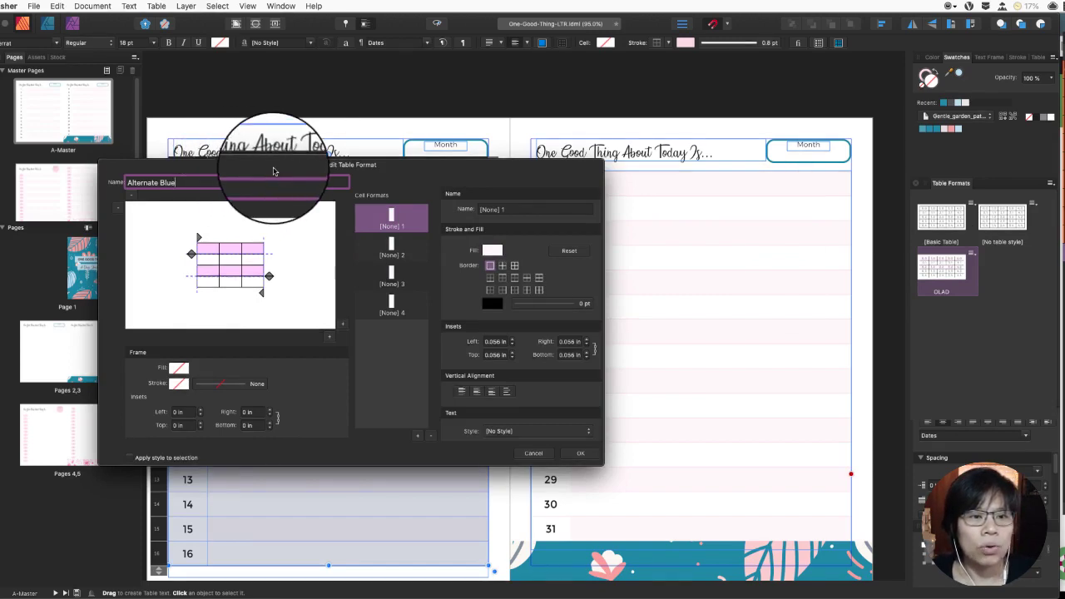
drag(287, 167, 541, 114)
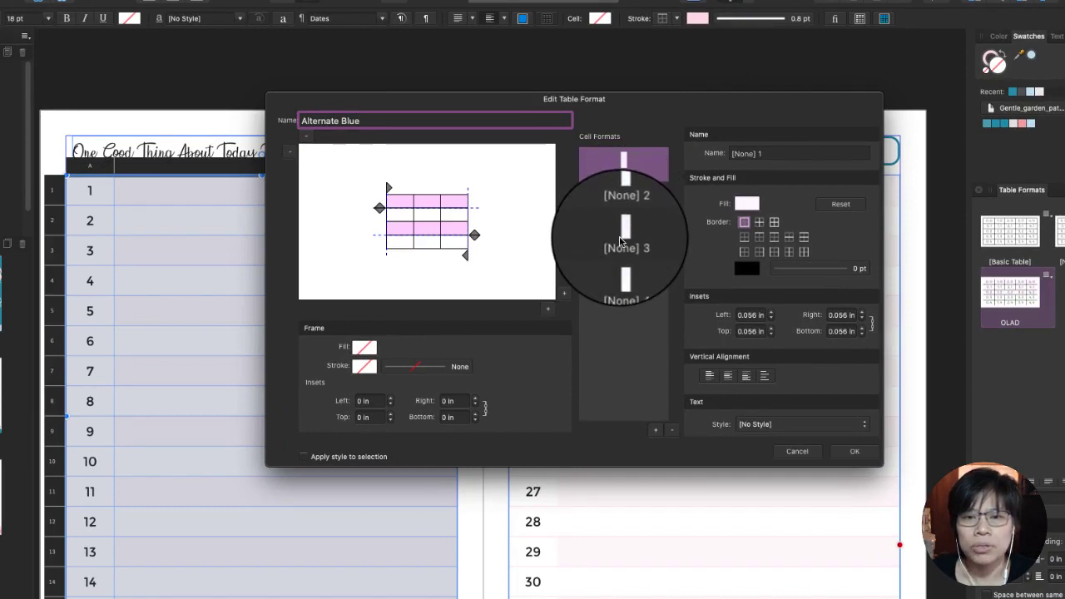
Compare the fill and border settings of the four cell formats in the Alternate Blue table format.
click(620, 241)
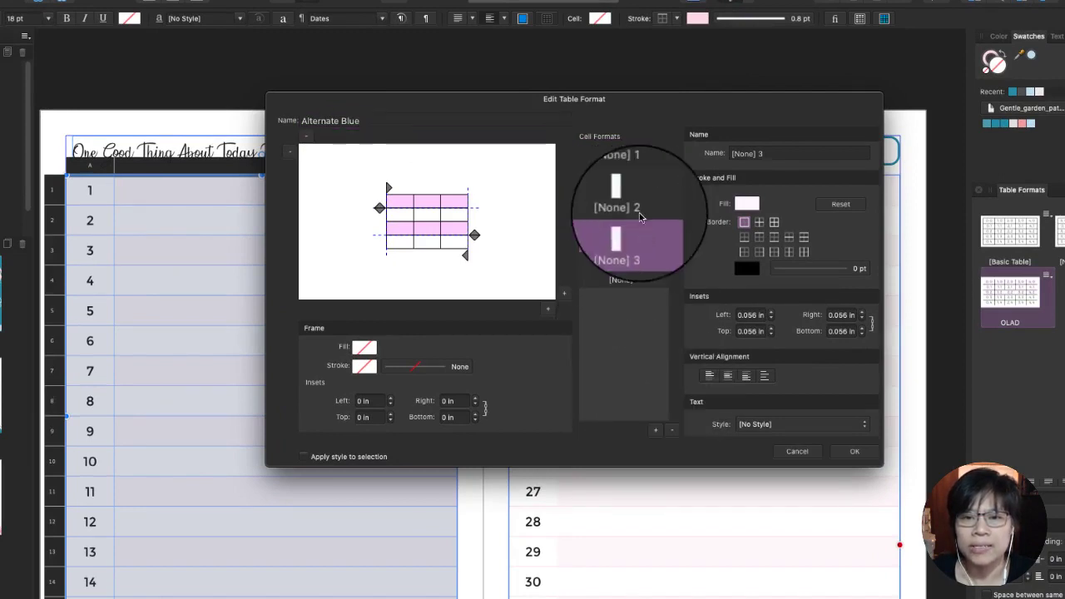
click(637, 163)
click(634, 202)
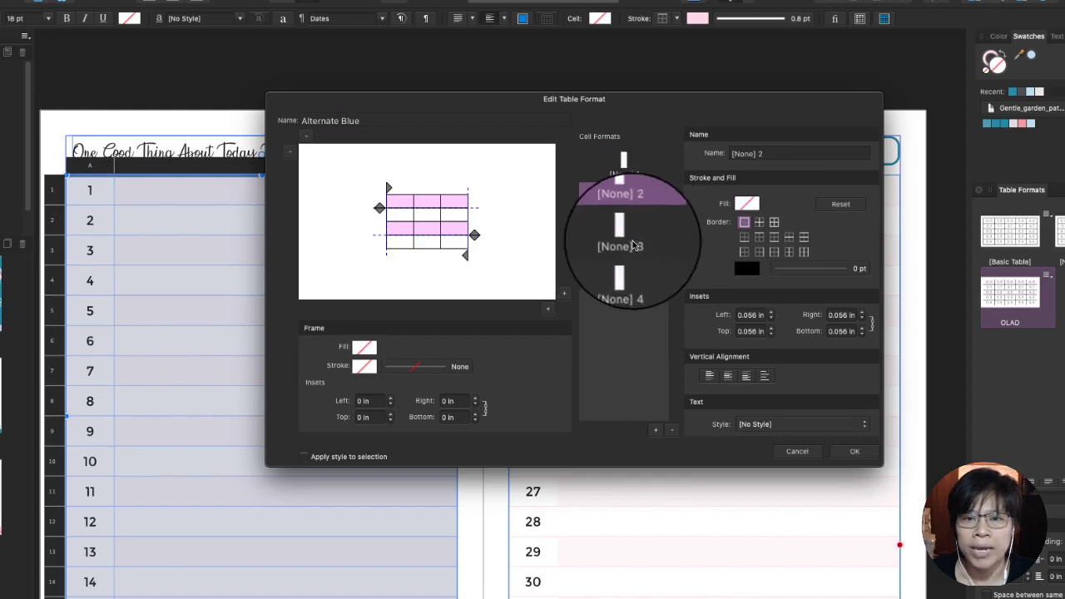
click(633, 245)
click(637, 278)
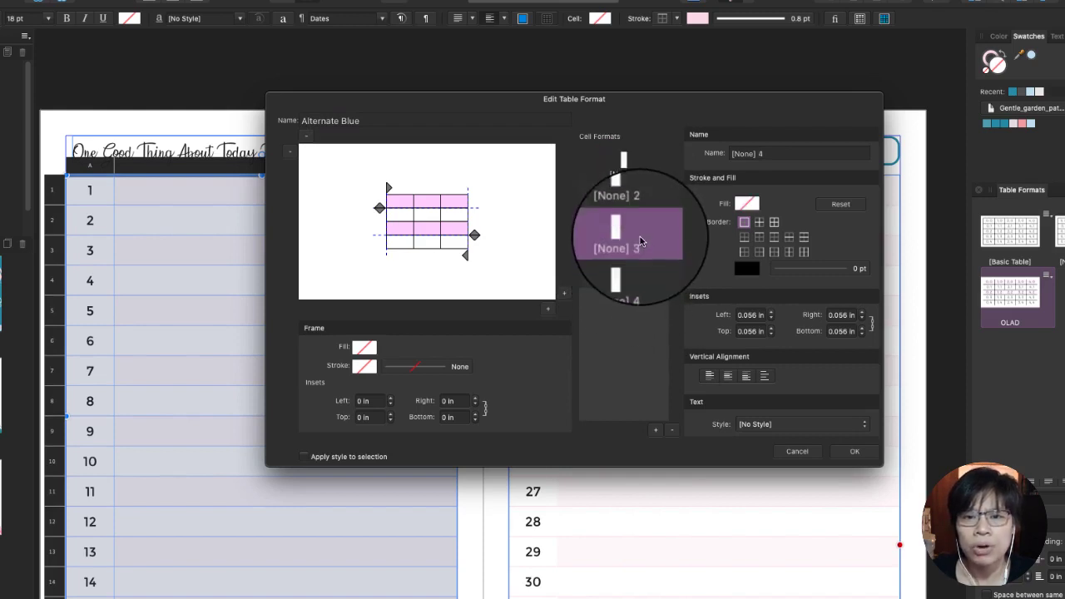
click(640, 241)
click(640, 275)
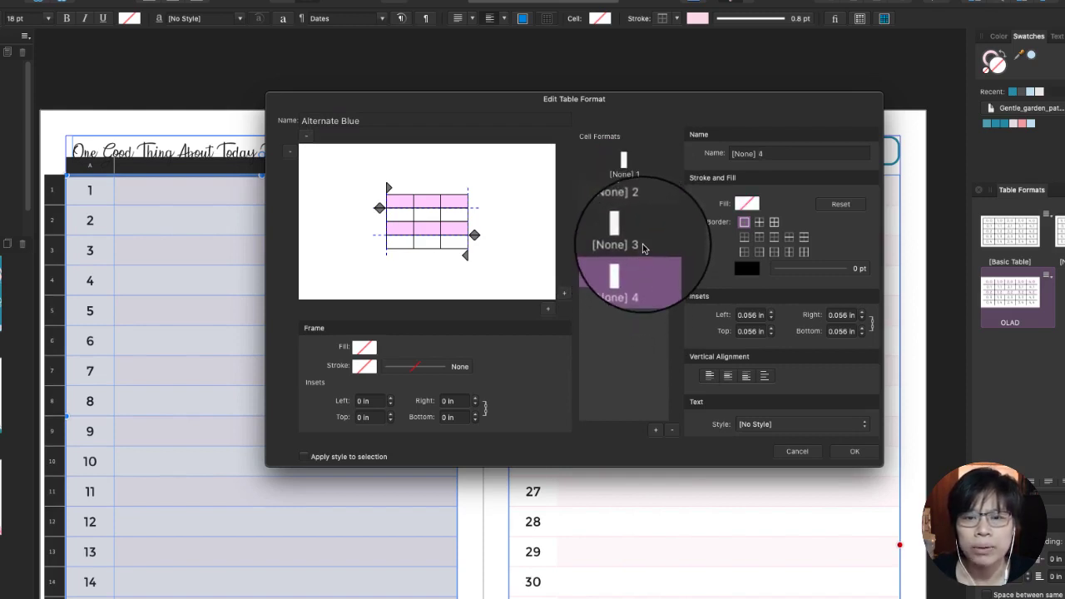
click(641, 254)
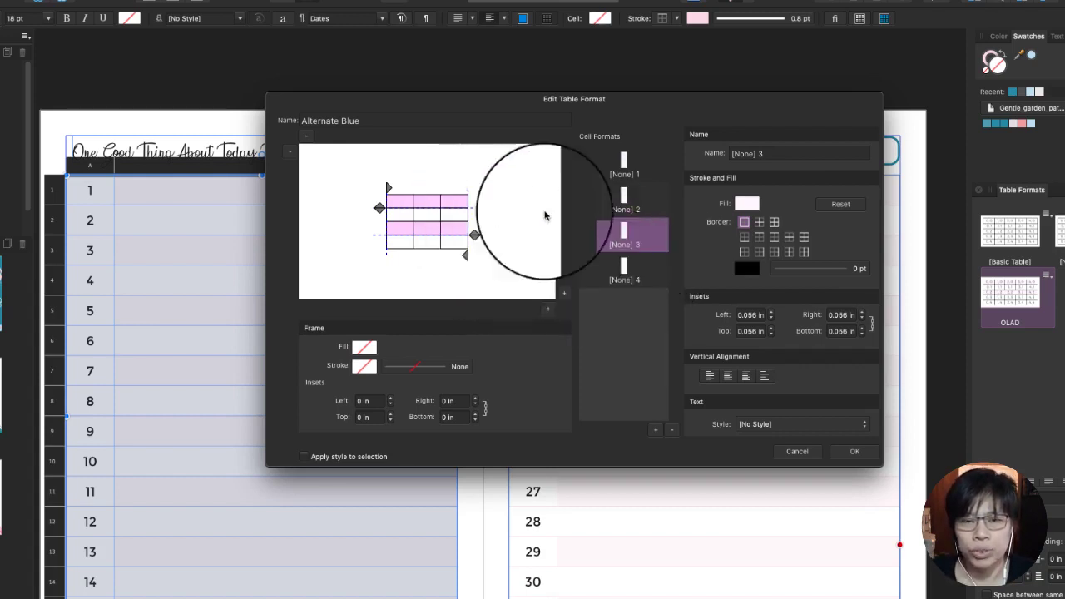
Delete cell formats [None] 4 and [None] 3, and save the Alternate Blue format with its style applied to the selected table.
click(642, 275)
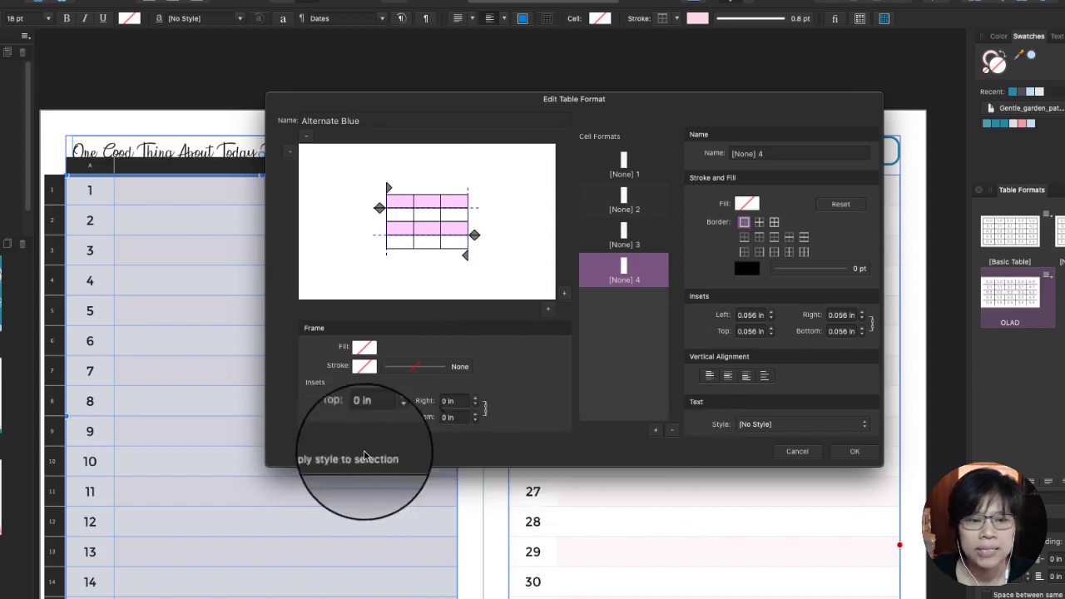
click(673, 433)
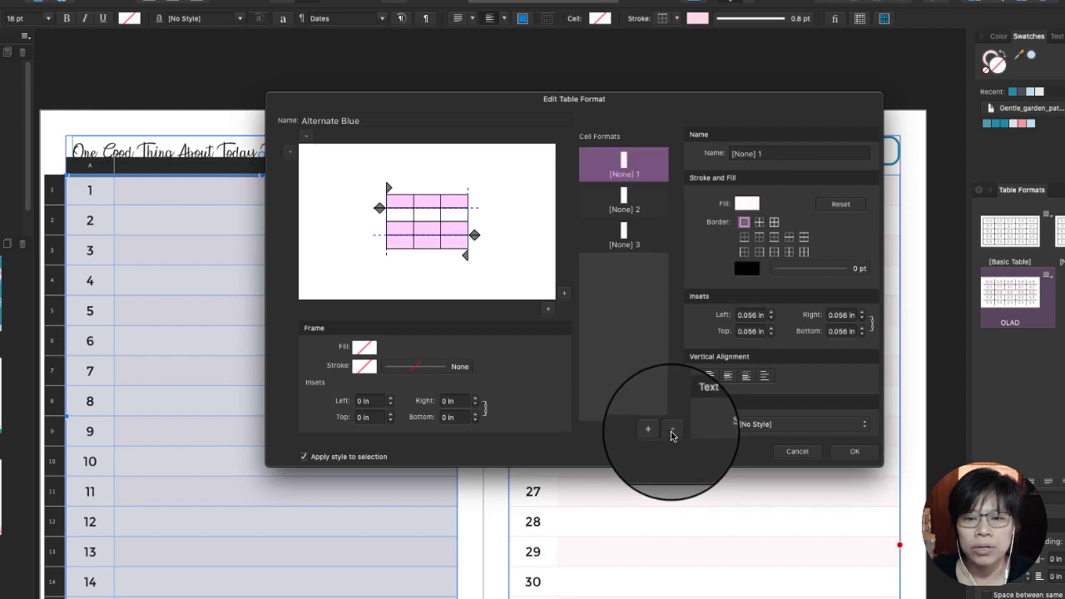
click(625, 243)
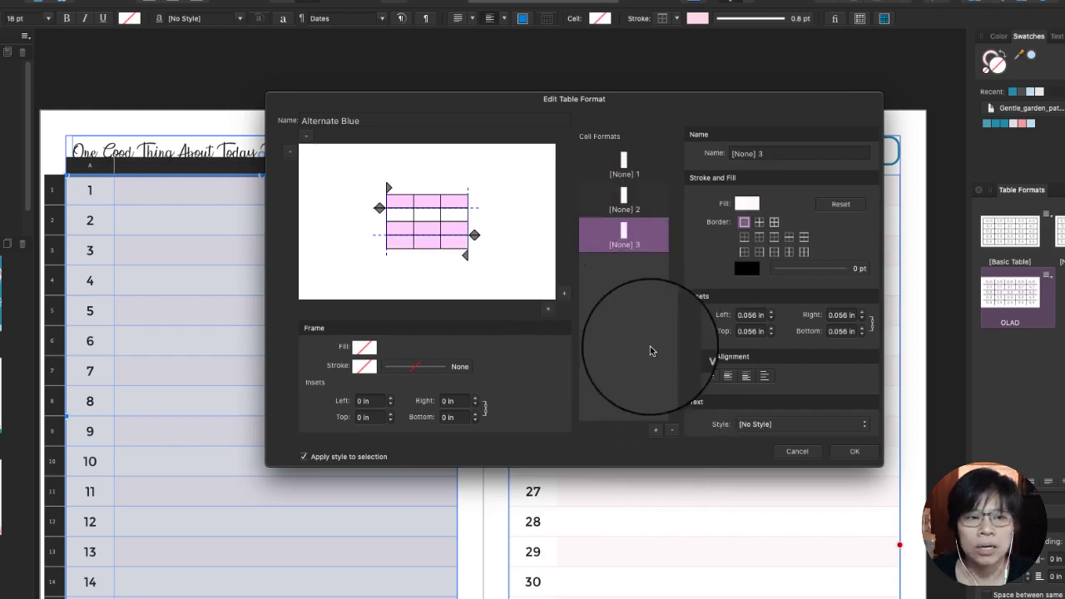
click(672, 432)
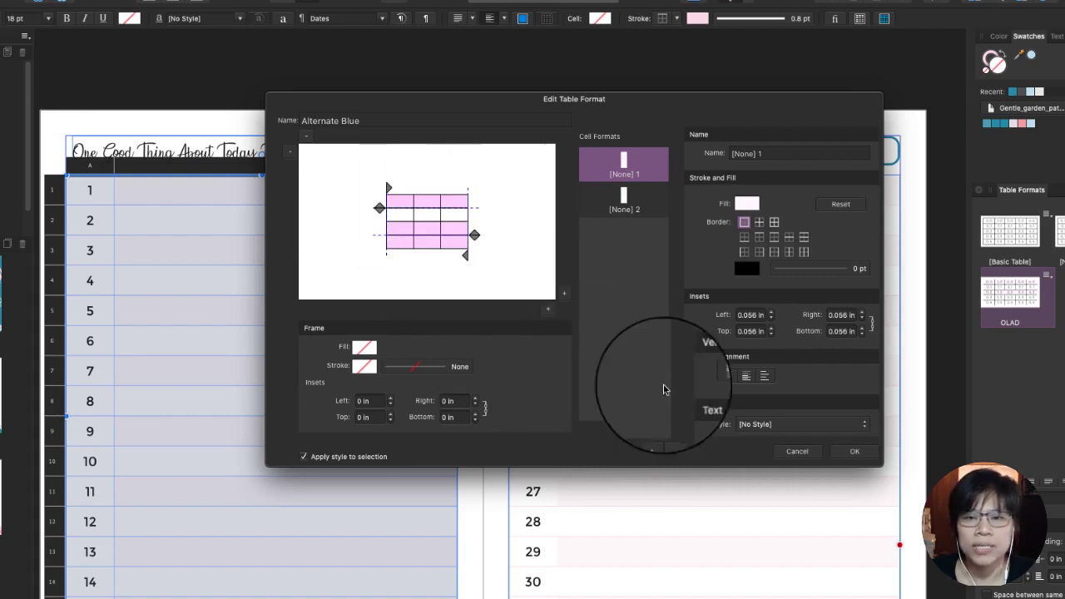
click(855, 452)
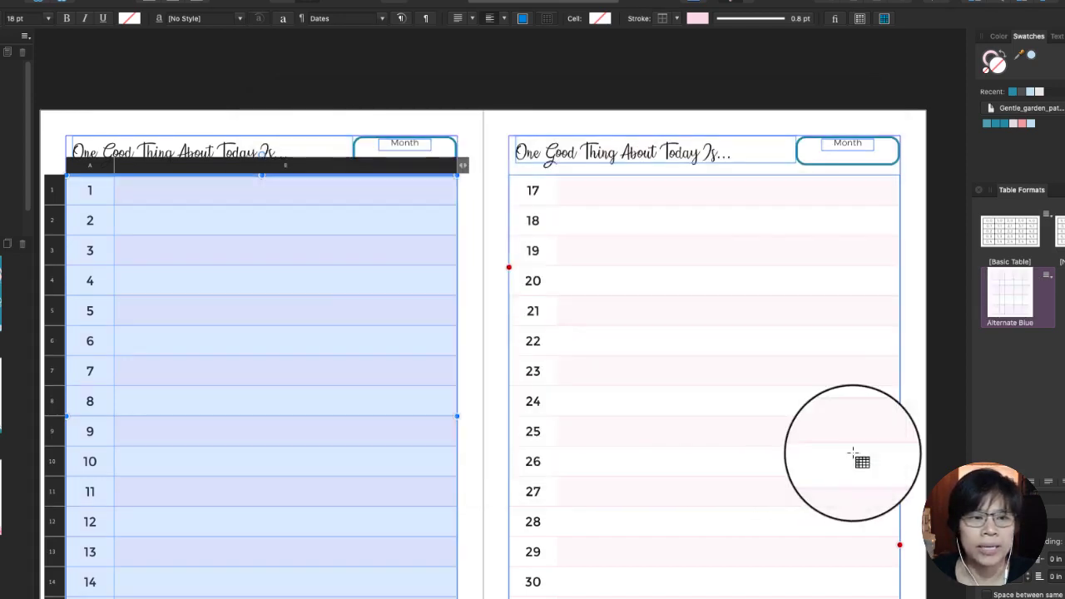
Review the remaining cell formats of Alternate Blue, then deselect the table and inspect its rows on the spread.
click(1019, 303)
double_click(1019, 303)
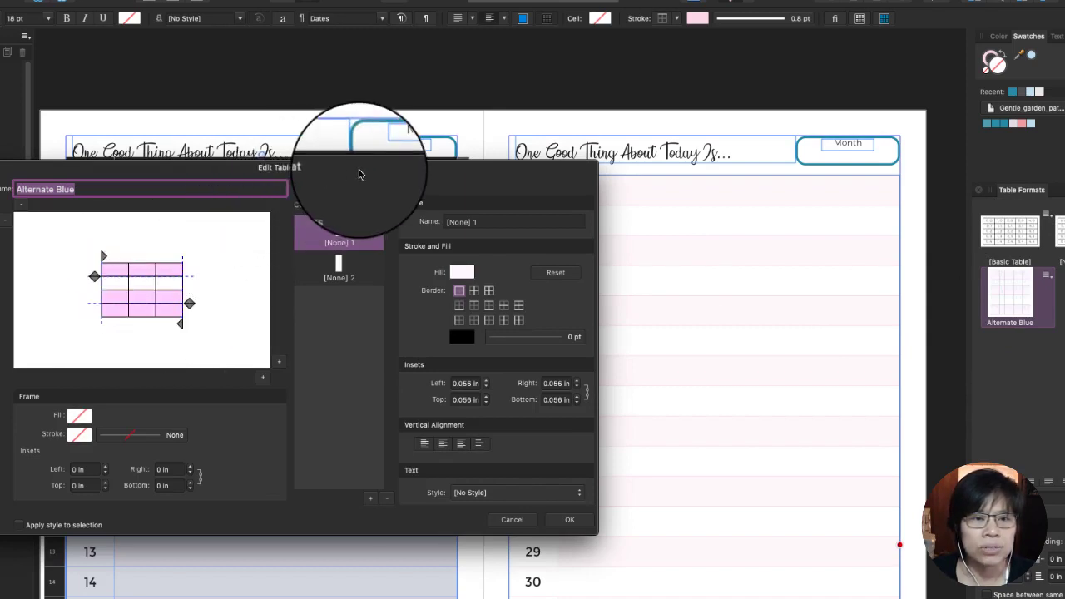
drag(360, 171, 609, 105)
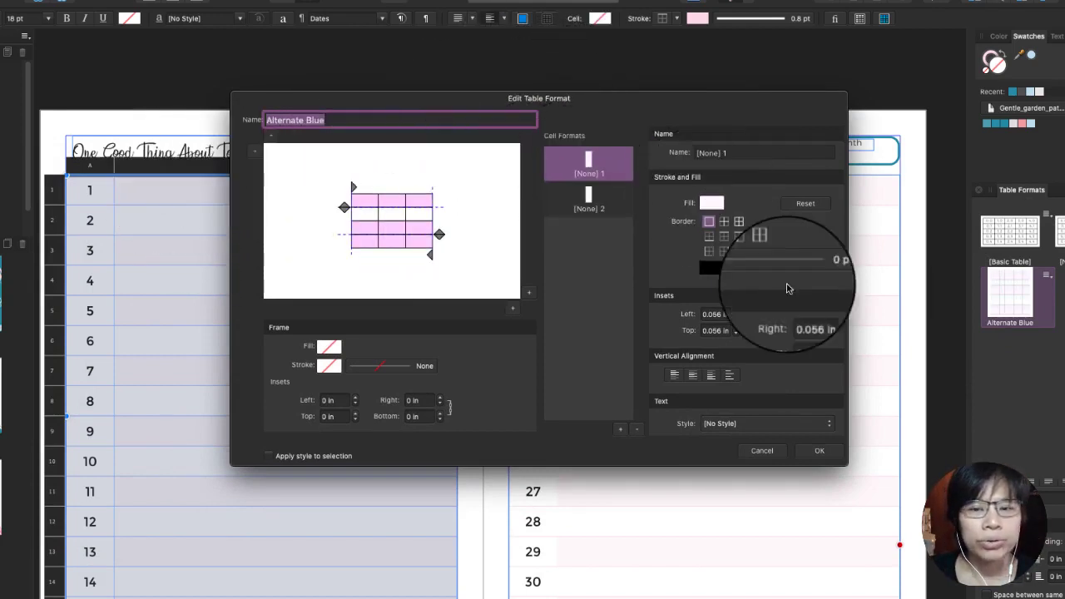
click(821, 448)
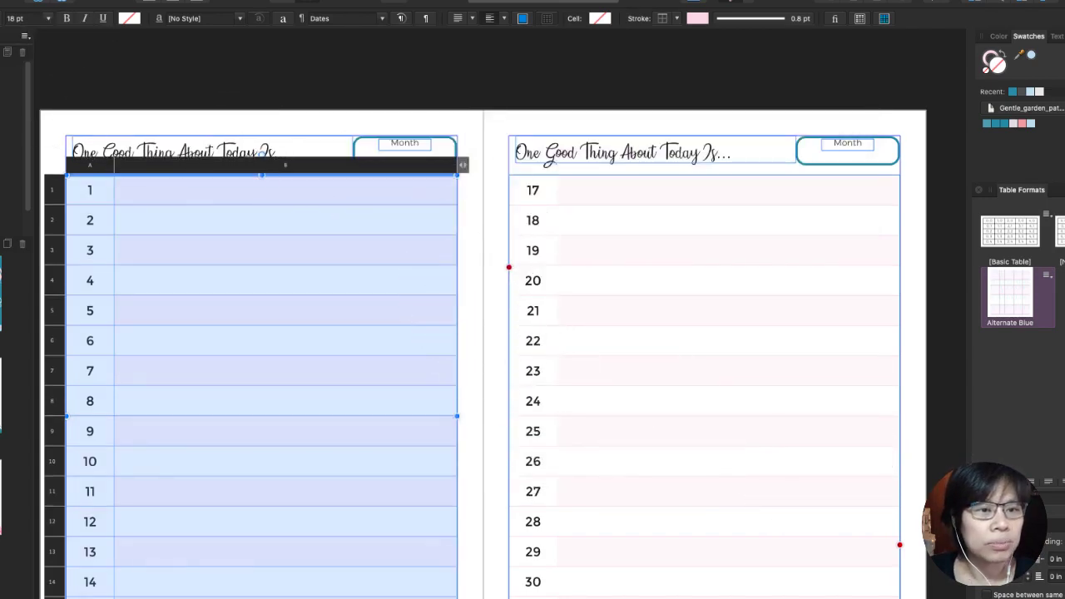
key(v)
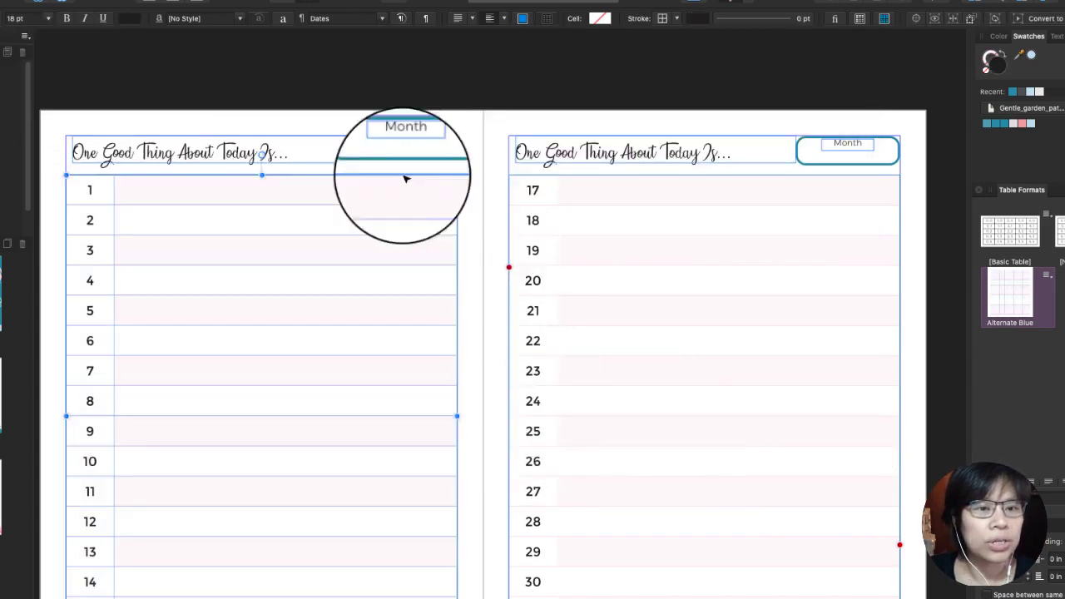
click(479, 210)
scroll(374, 248, up, 2)
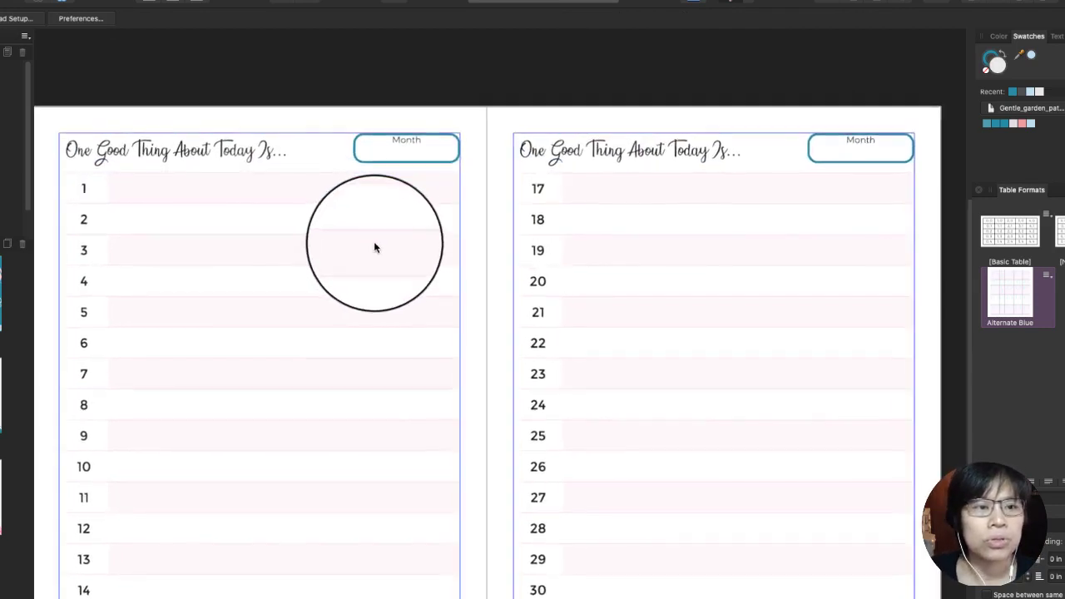
scroll(374, 247, up, 1)
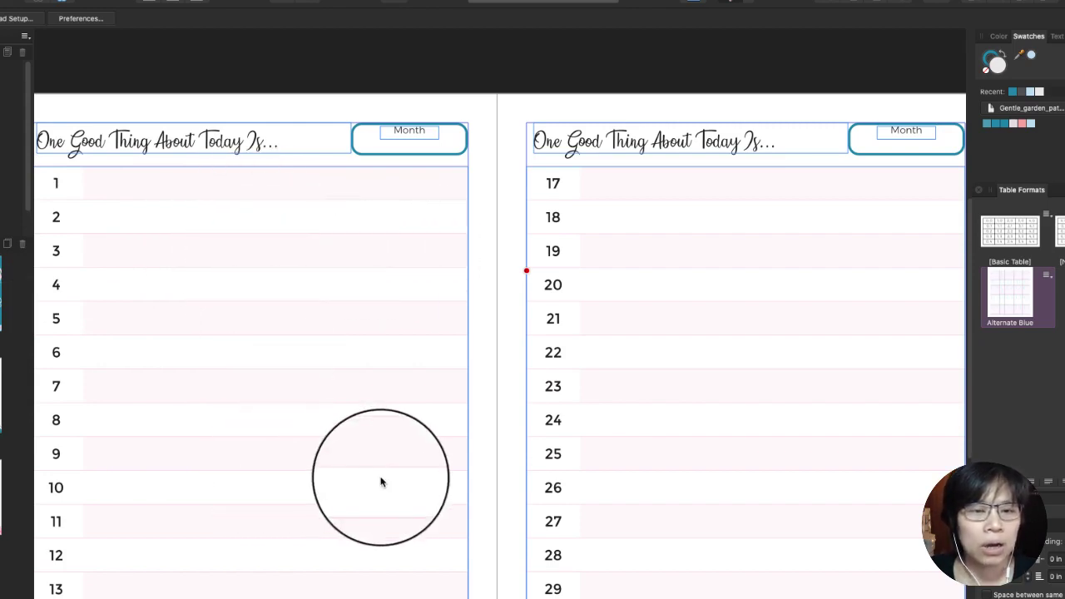
Reset the stroke and fill of cell formats [None] 1 and [None] 2 in the Alternate Blue table format.
double_click(1004, 292)
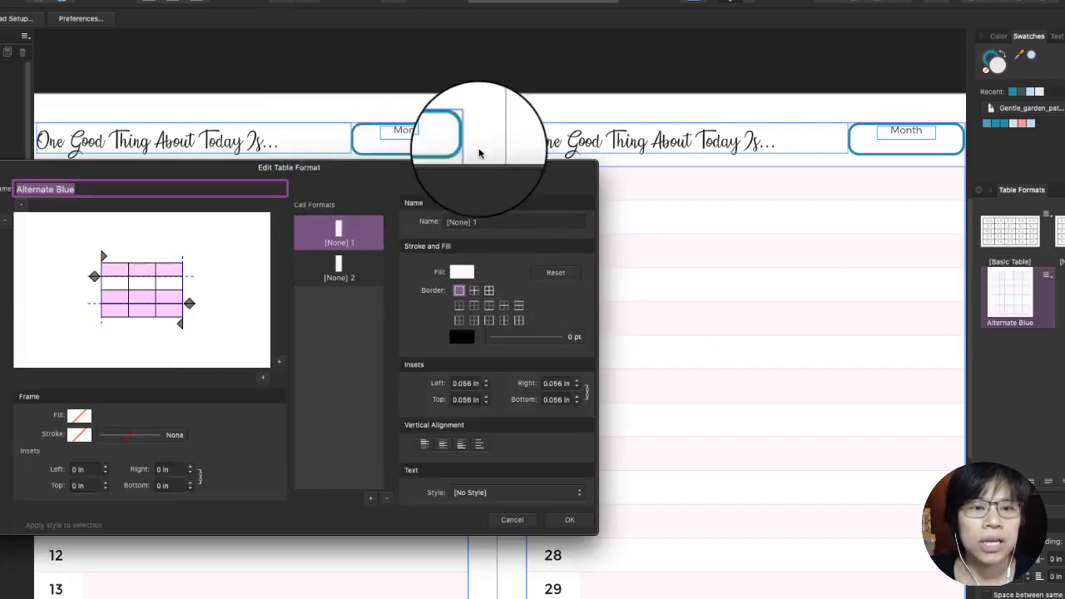
drag(480, 153, 581, 105)
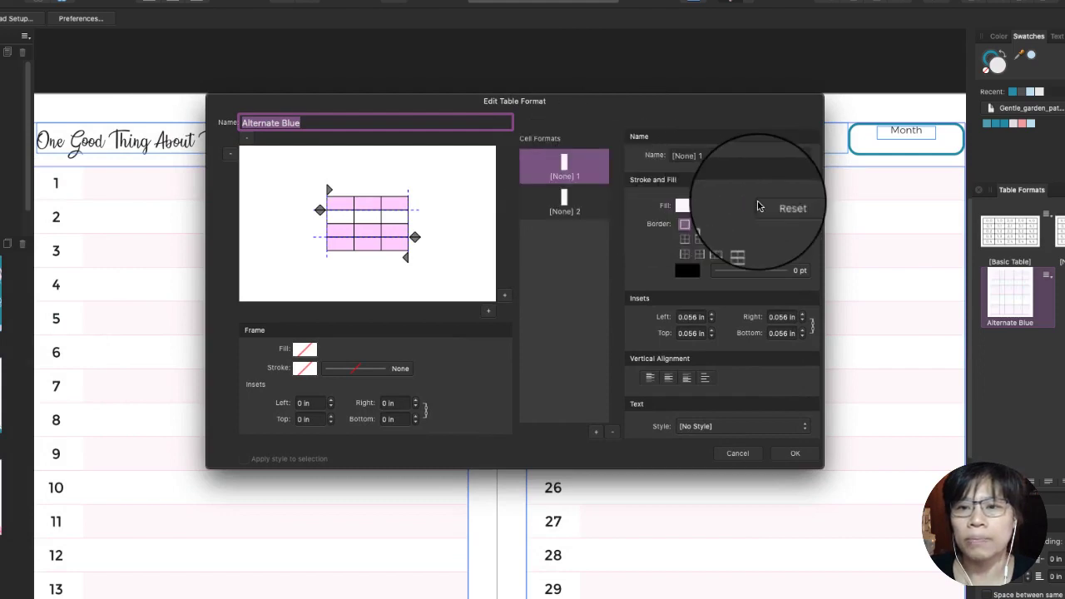
click(588, 208)
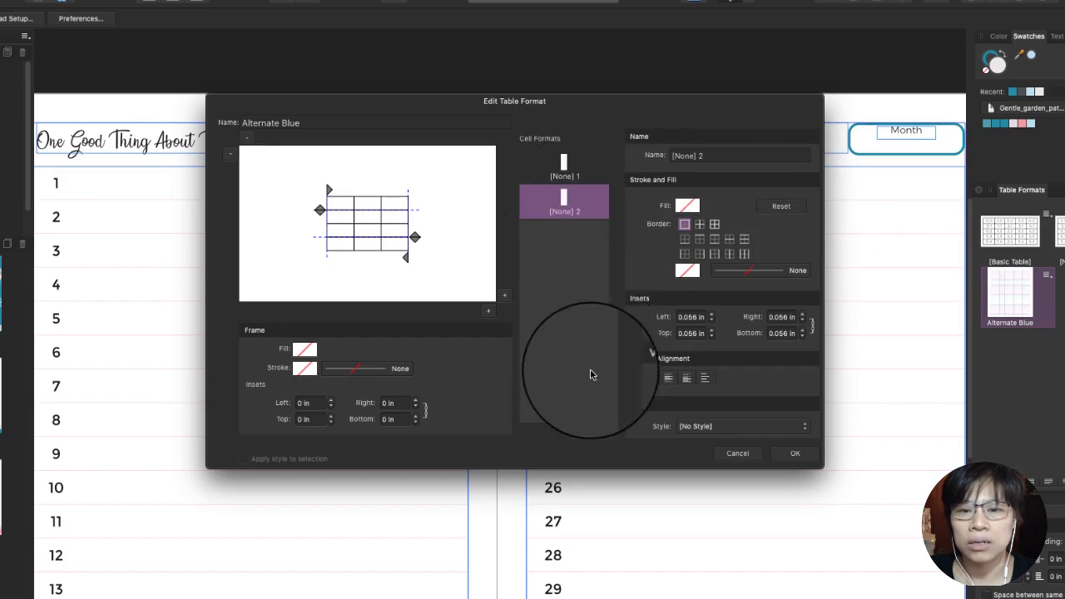
click(576, 174)
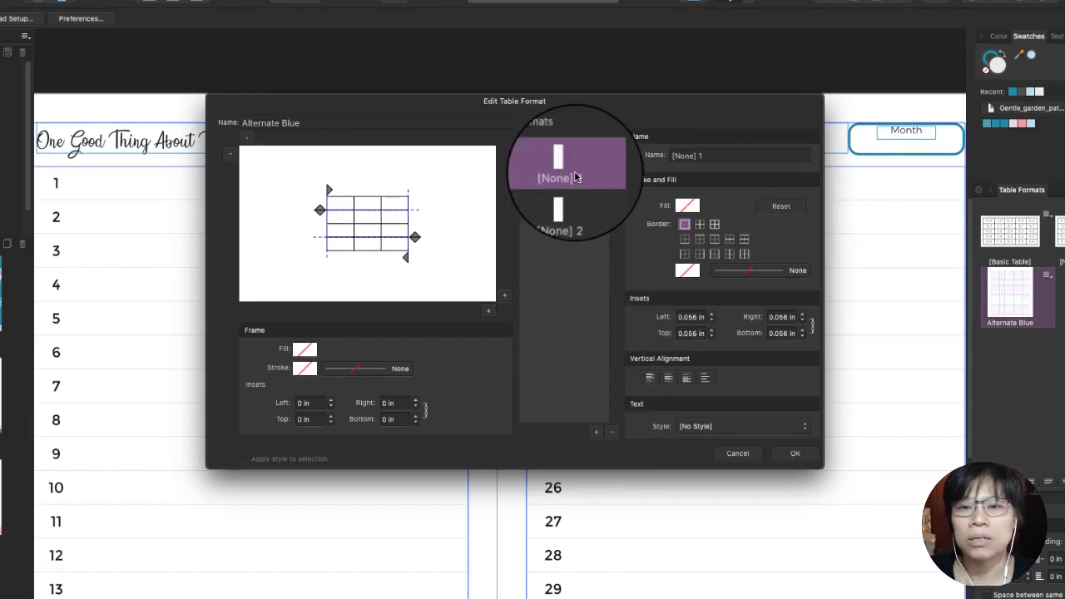
click(572, 204)
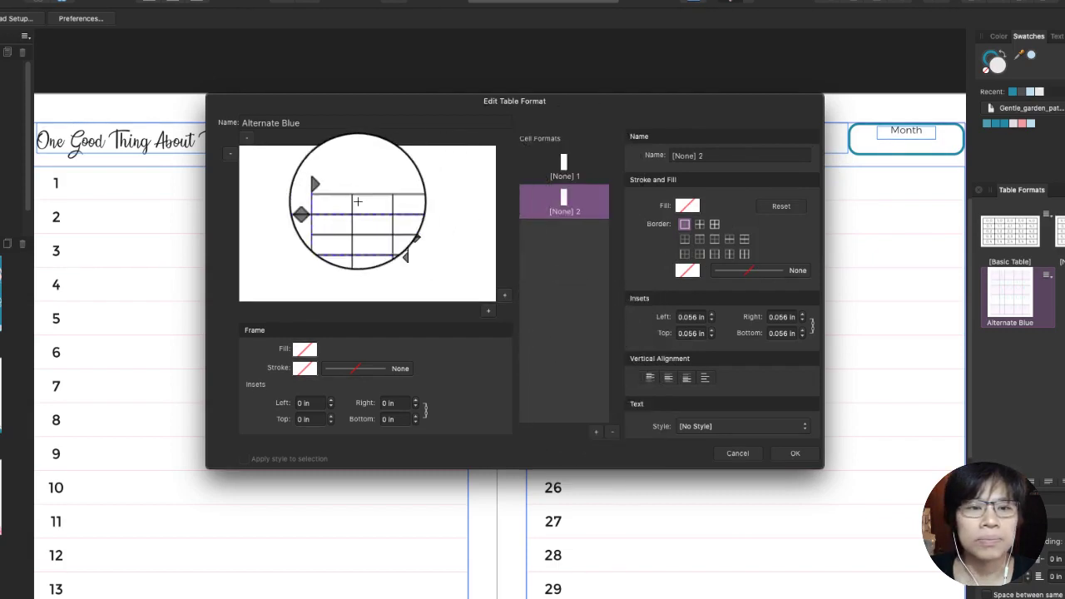
Fill cell format [None] 1 with the pale aqua Gentle_garden swatch and lighten it to H 185, S 60, L 95.
click(340, 202)
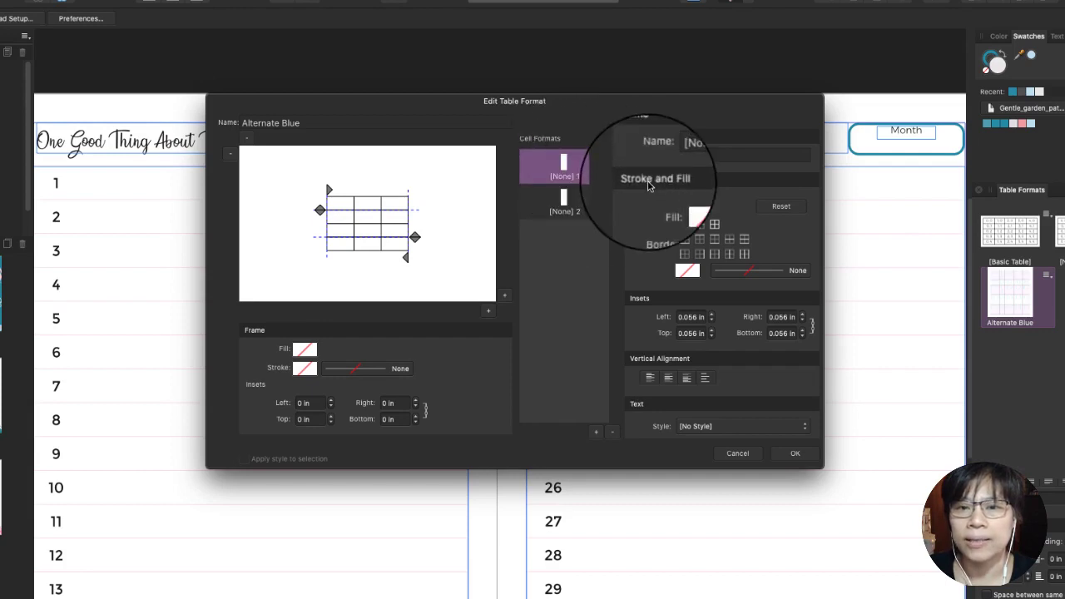
click(686, 206)
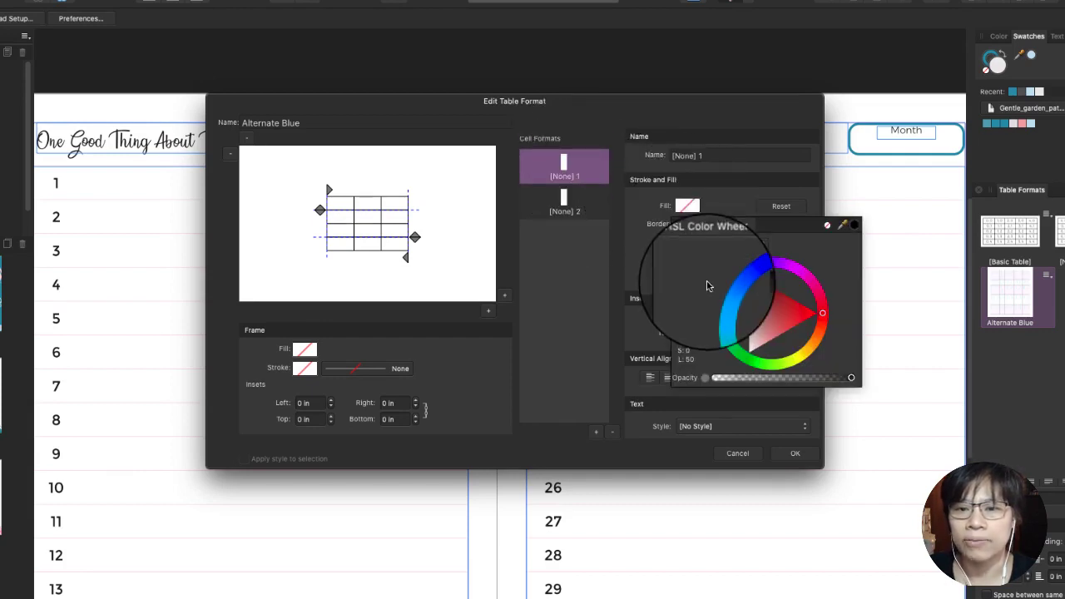
click(708, 236)
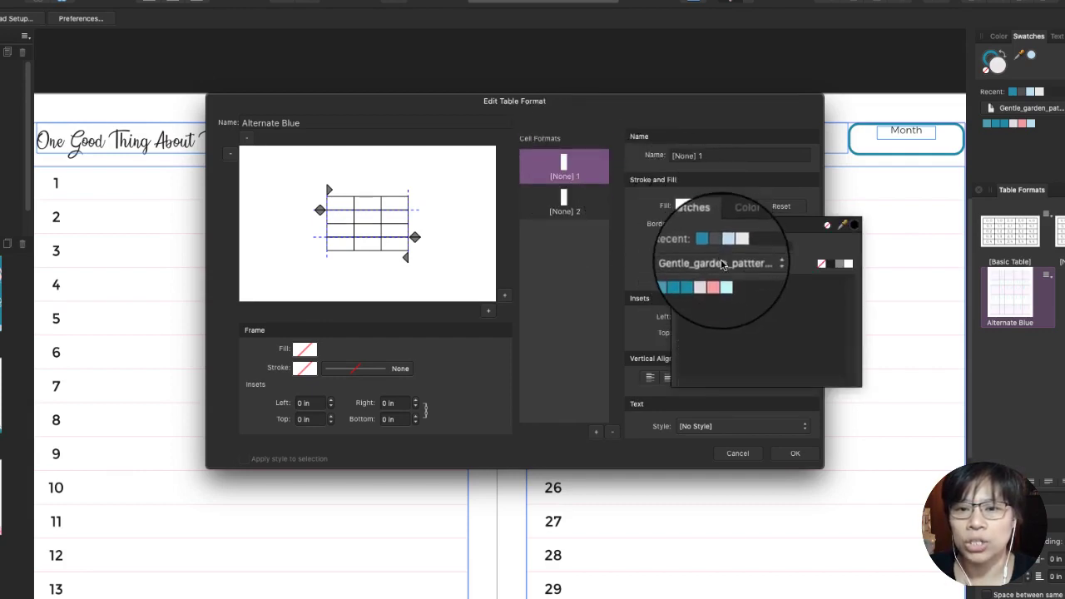
click(724, 279)
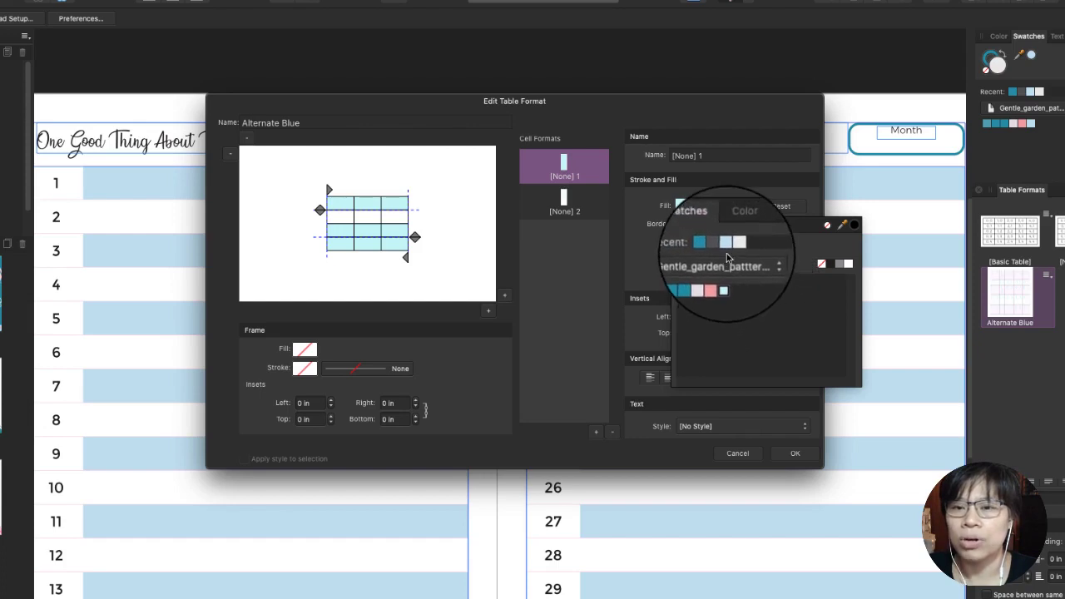
click(738, 225)
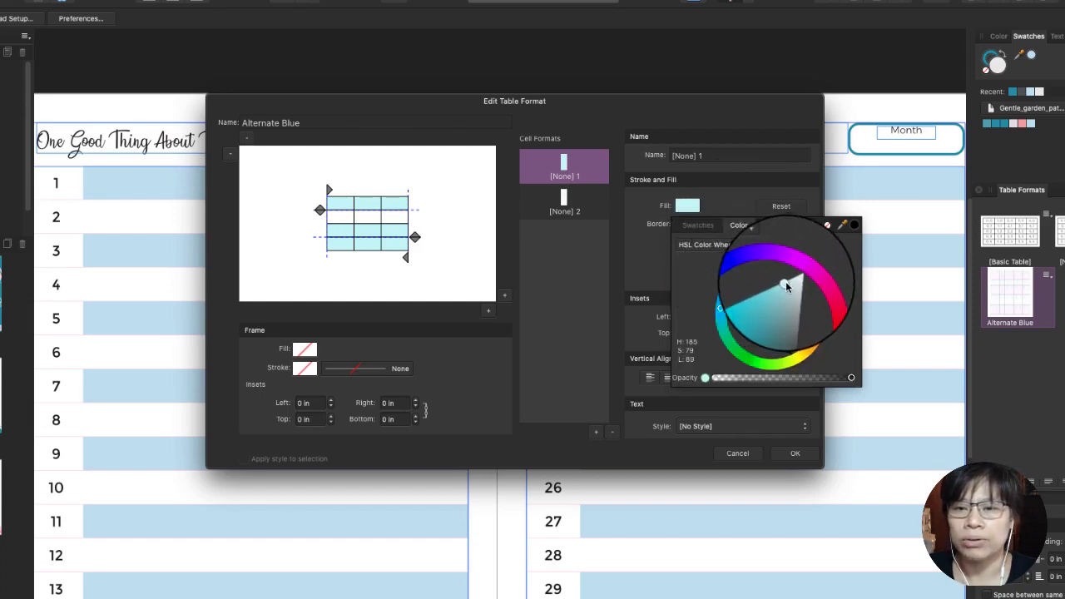
drag(786, 282, 794, 282)
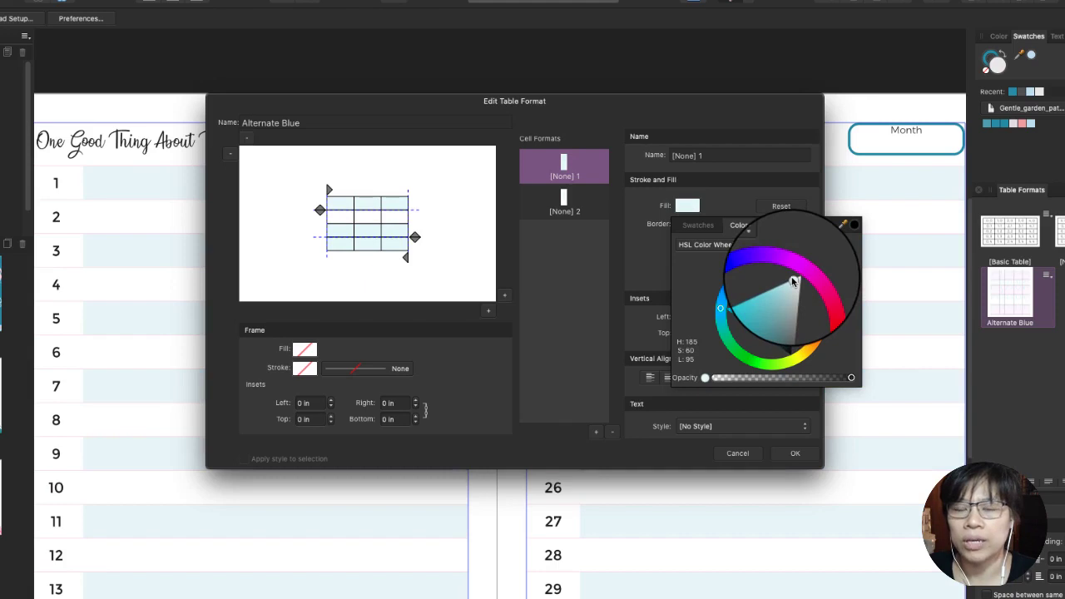
click(742, 206)
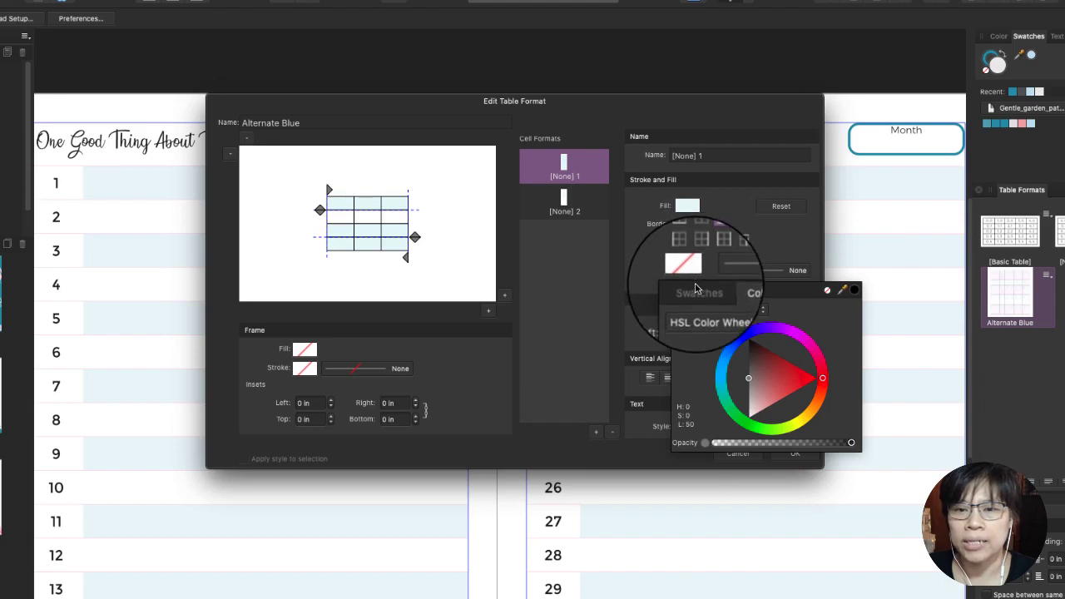
Give cell format [None] 1 a solid 0.8 pt border in the pale aqua Gentle_garden swatch and save the table format.
click(699, 291)
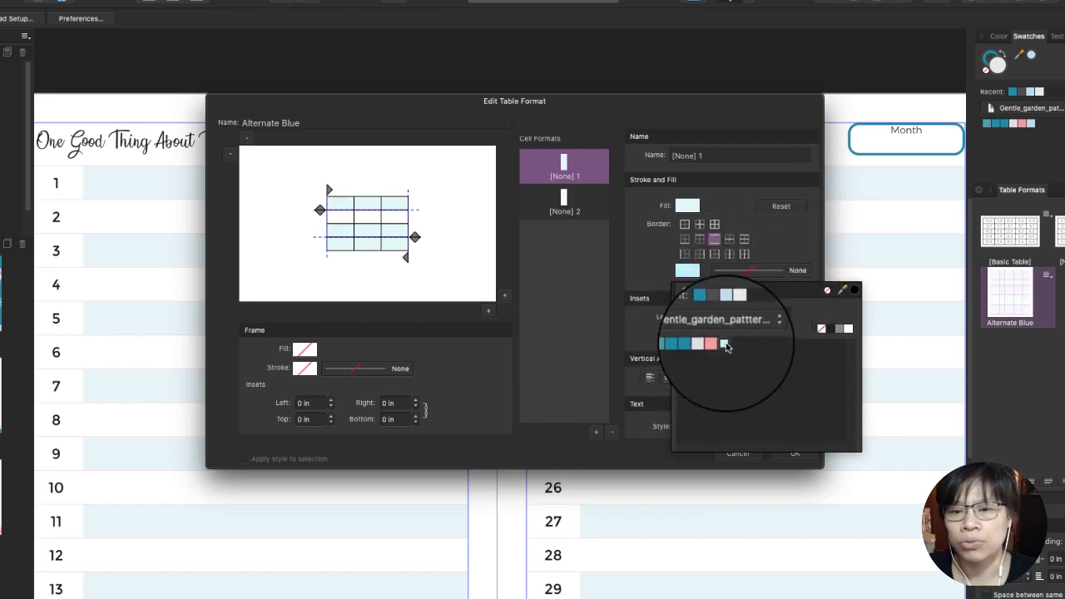
click(780, 256)
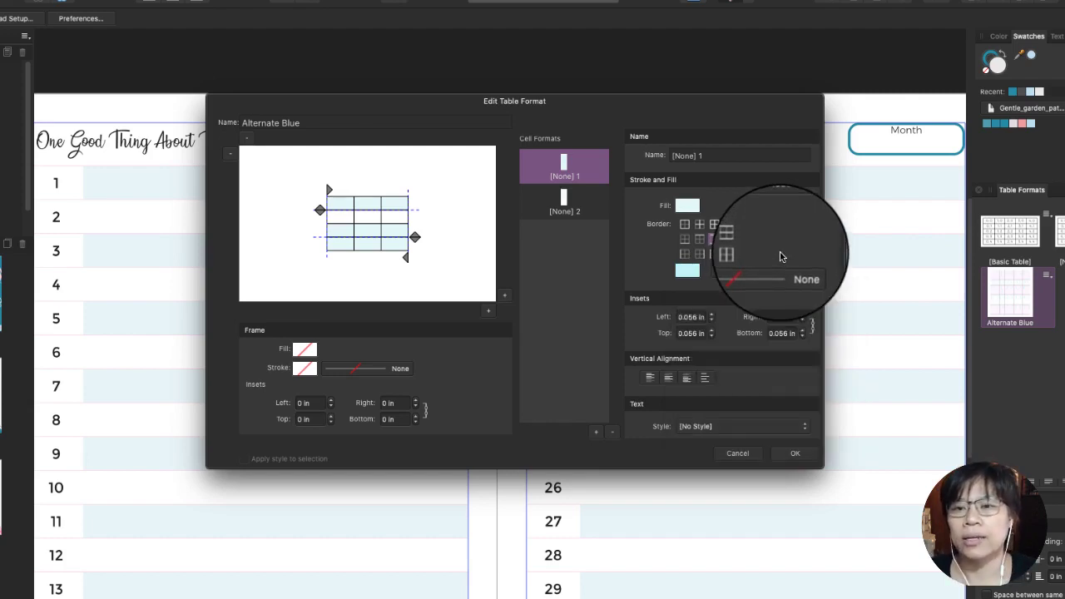
click(759, 279)
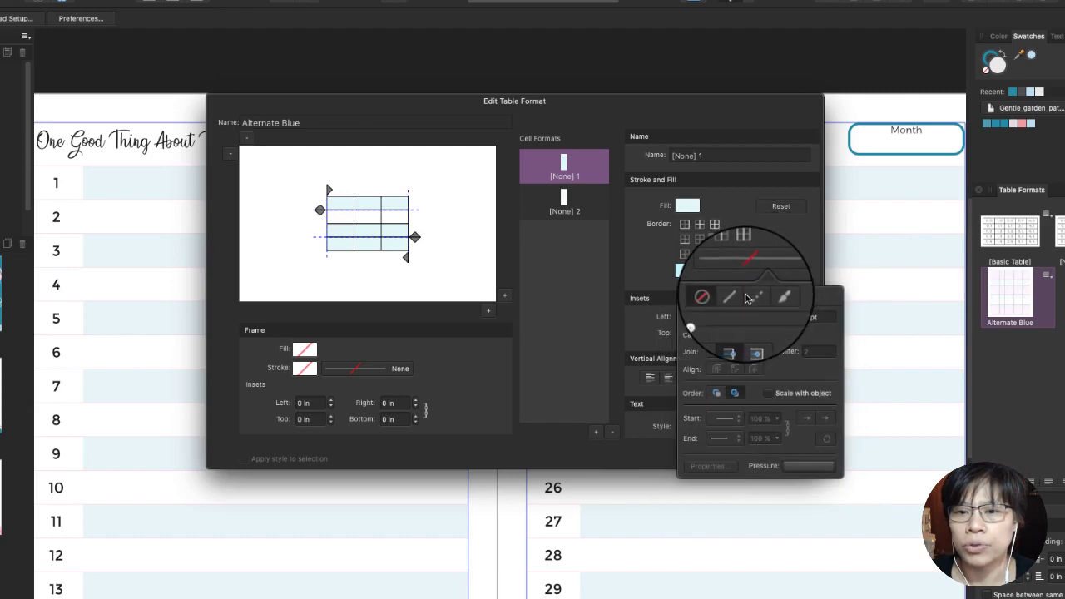
click(730, 297)
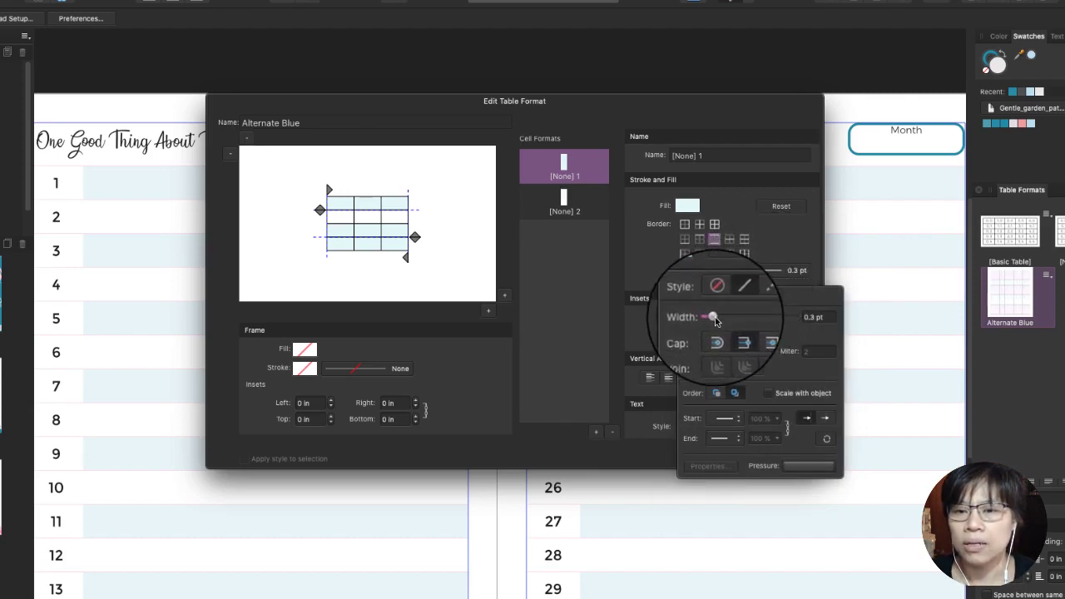
drag(721, 317, 727, 317)
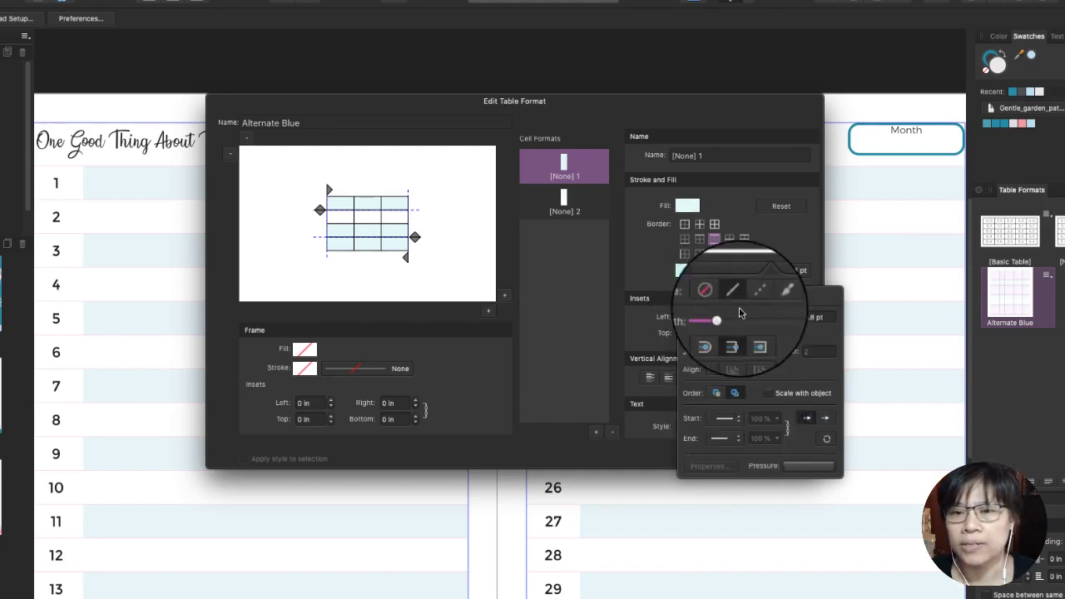
click(659, 242)
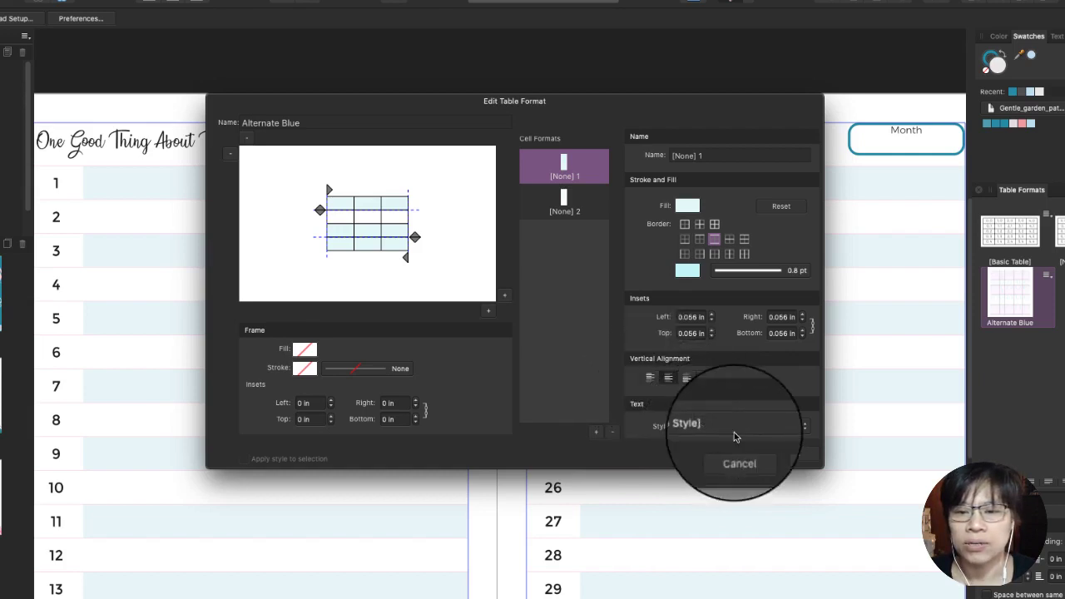
click(795, 454)
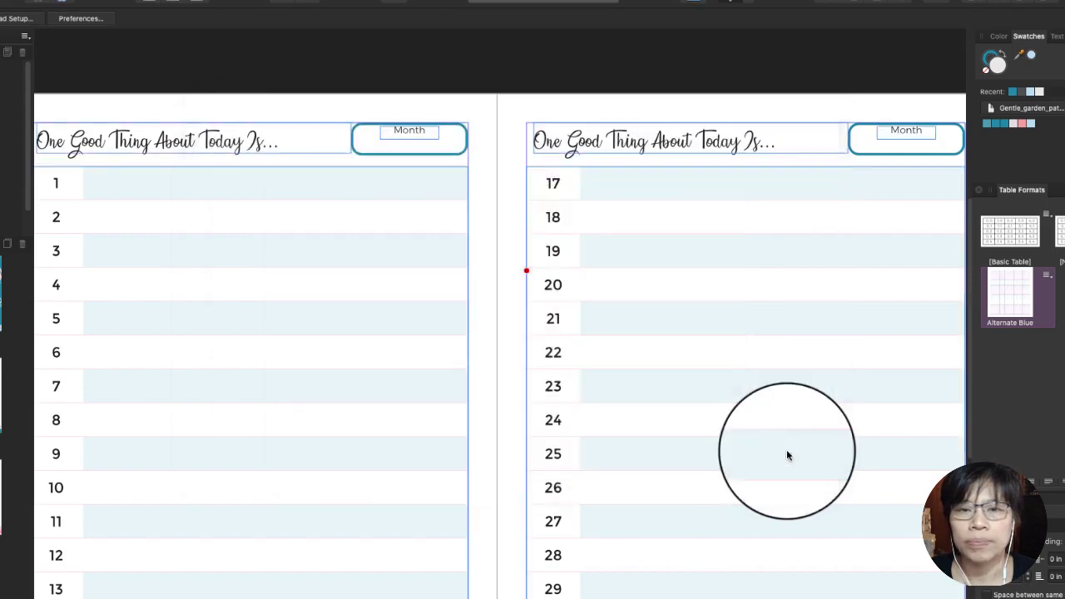
Select the table for days 1 to 16 and fill cell format [None] 2 of Alternate Blue with white.
click(389, 198)
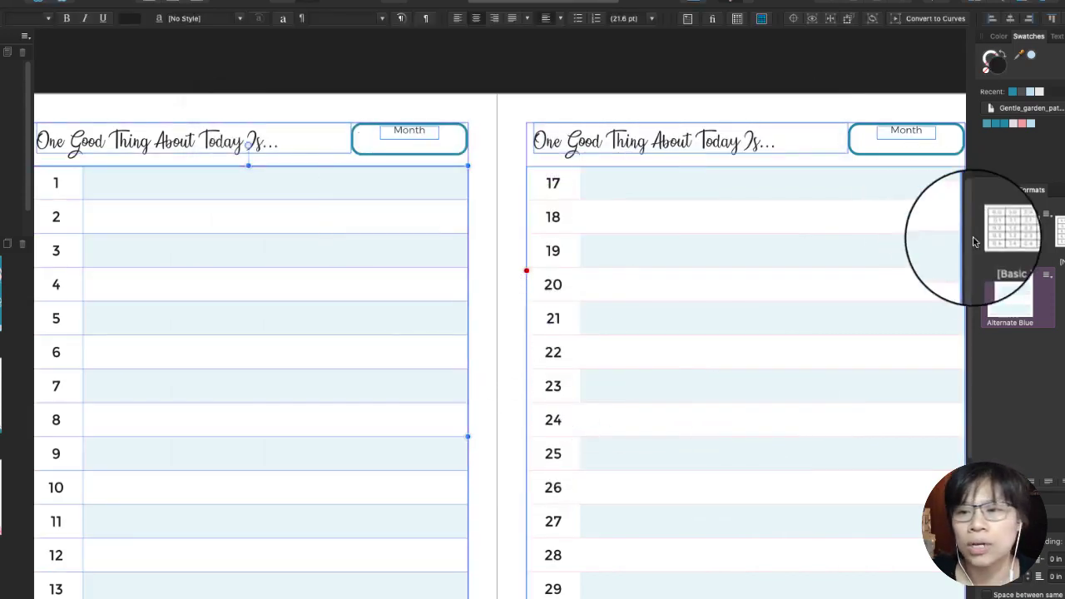
double_click(1024, 304)
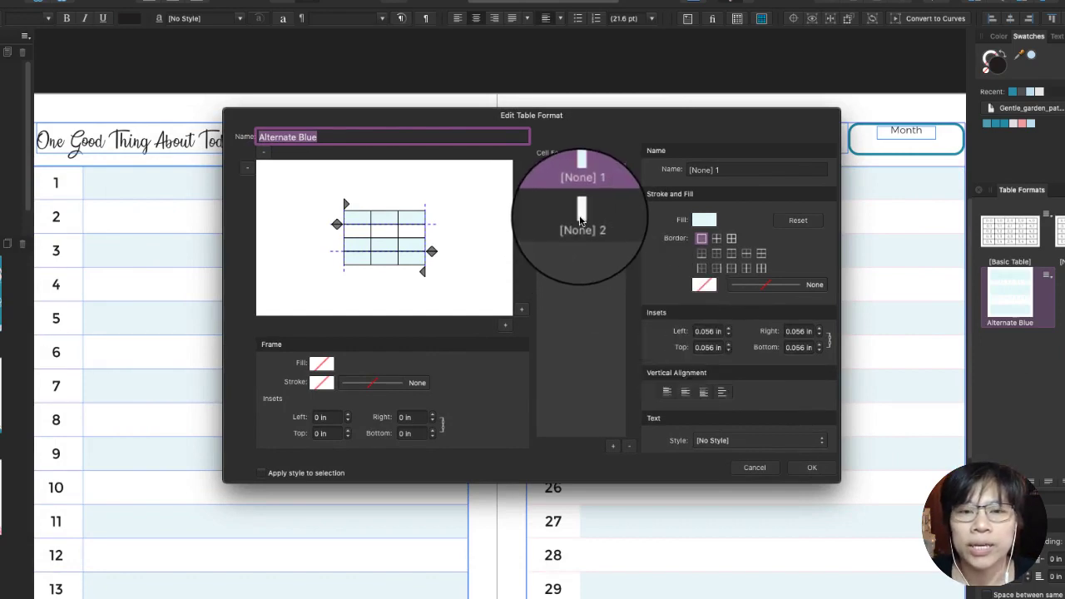
click(581, 217)
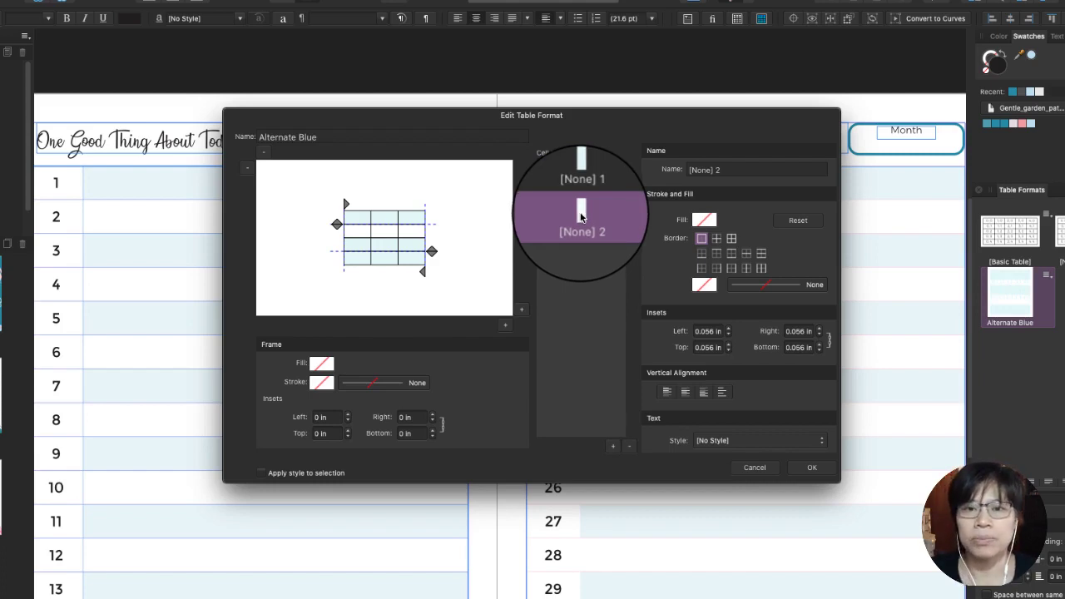
click(704, 220)
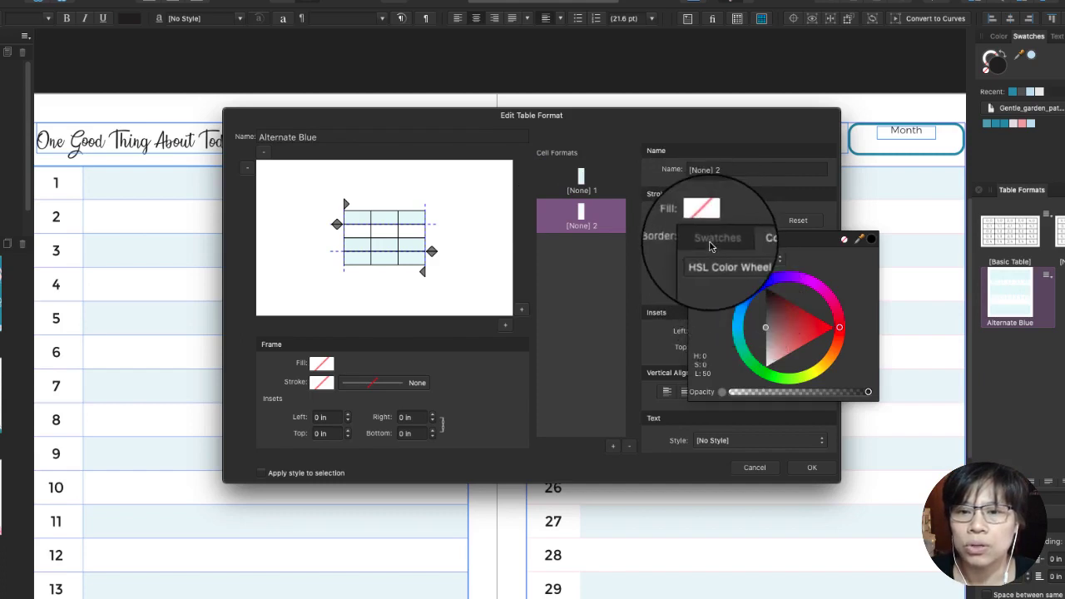
click(713, 240)
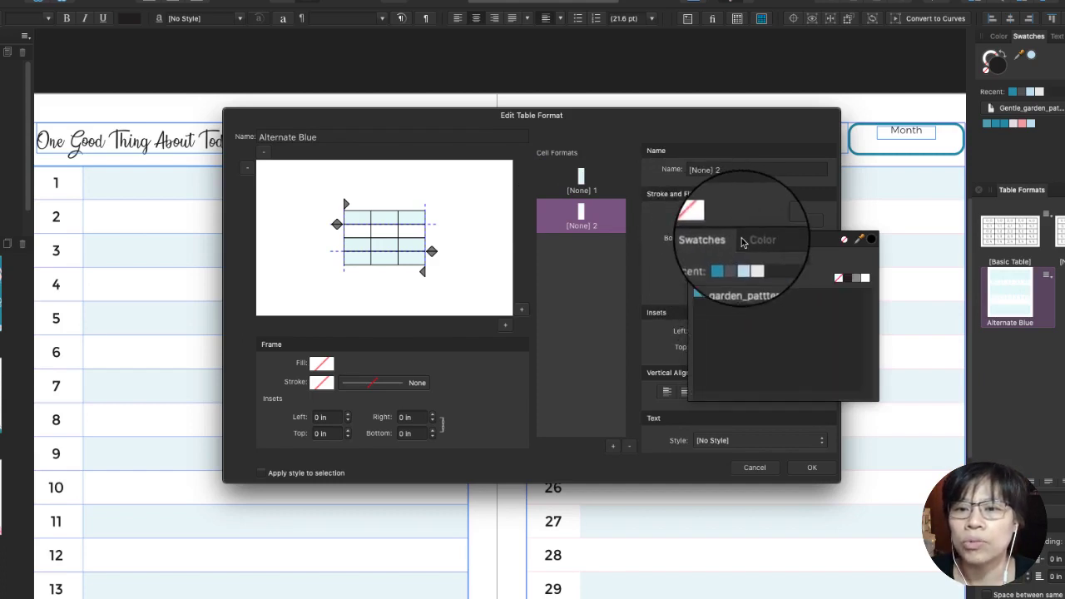
click(756, 240)
drag(779, 355, 763, 376)
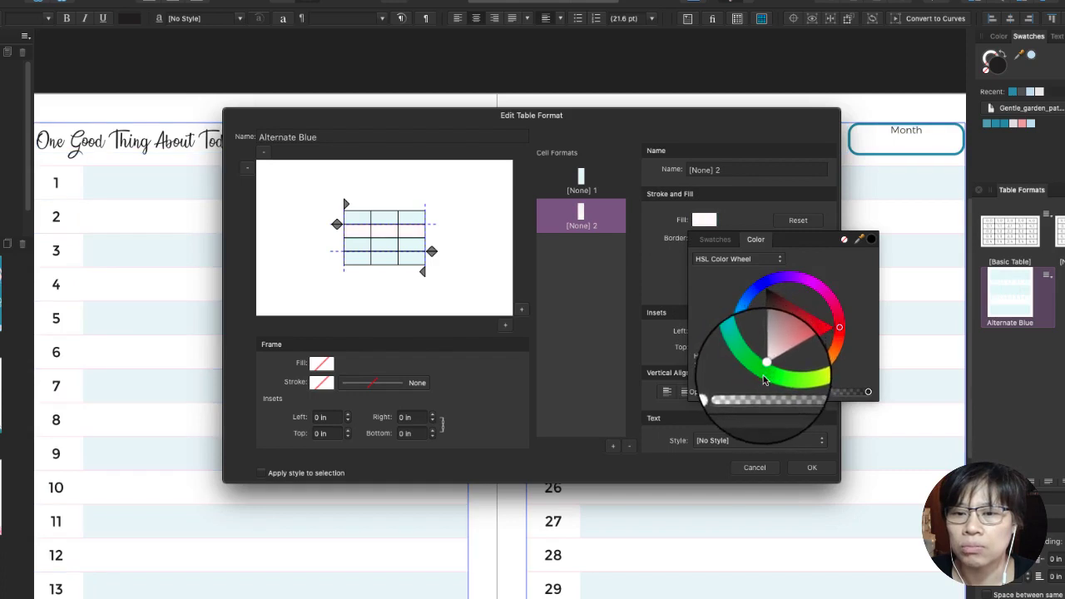
click(712, 244)
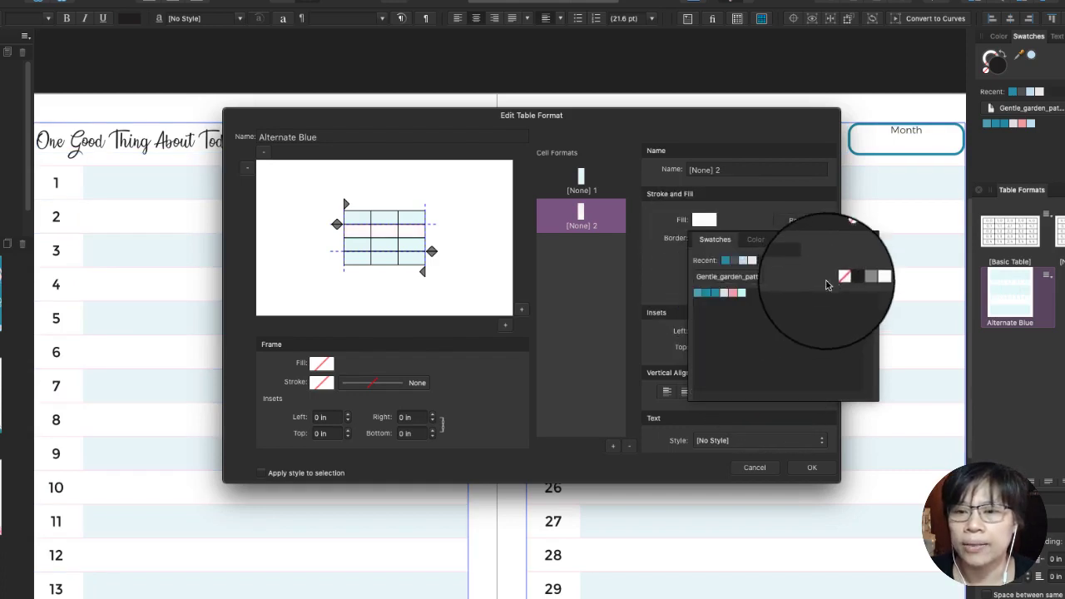
click(657, 273)
Set the border color of cell format [None] 2 to the pale aqua Gentle_garden swatch.
click(698, 284)
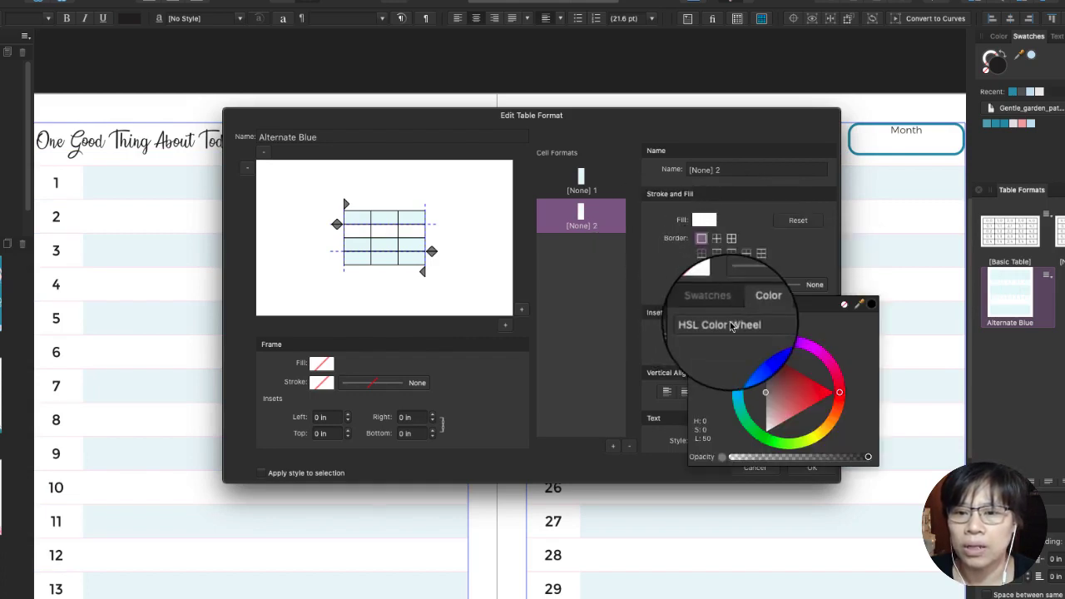
click(712, 306)
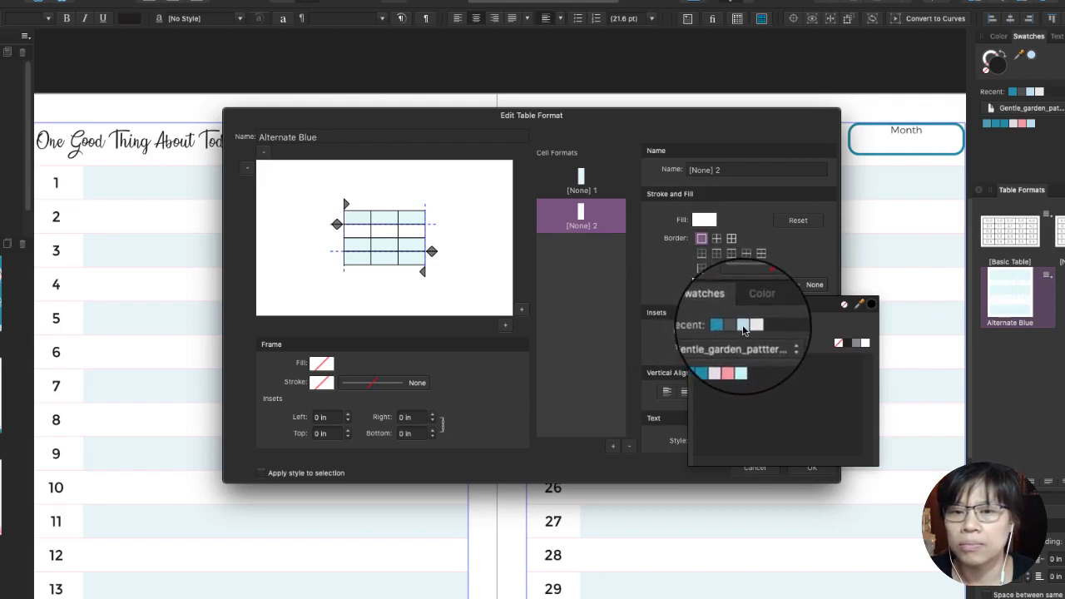
click(743, 326)
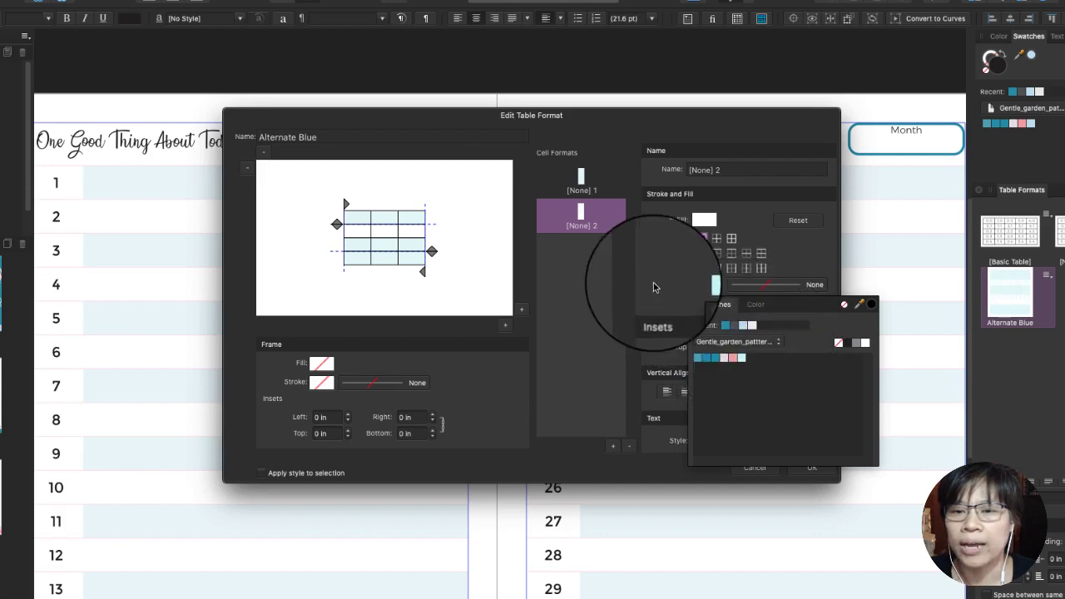
click(656, 283)
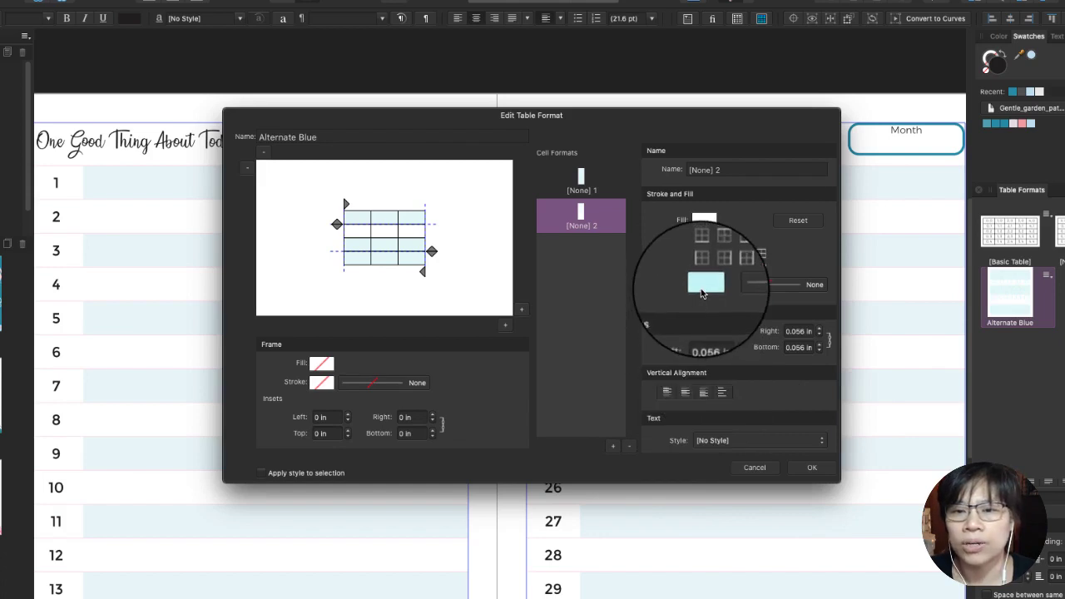
click(701, 287)
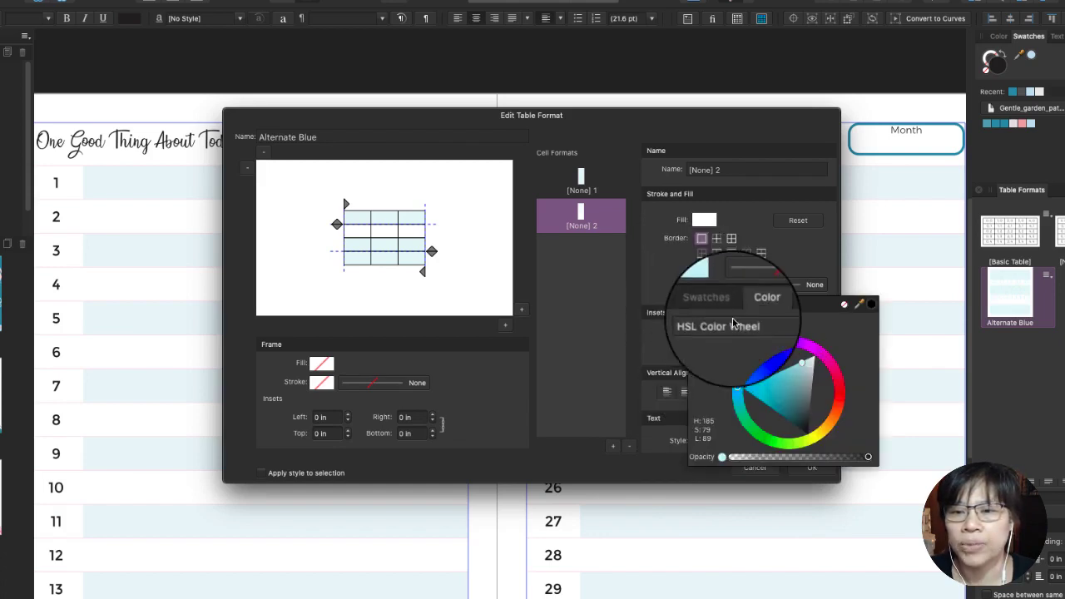
click(728, 310)
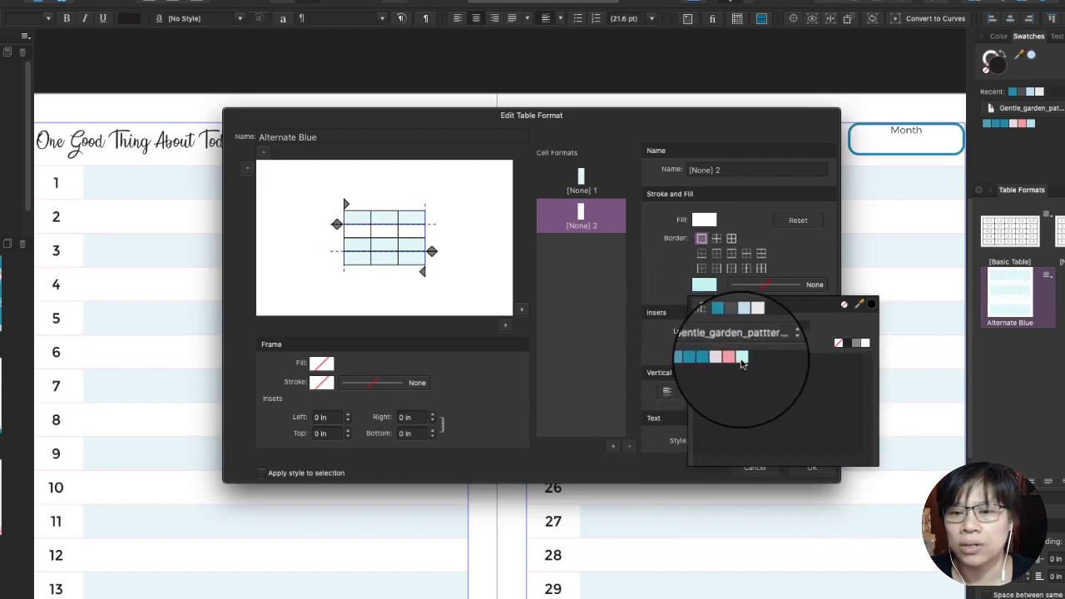
click(660, 292)
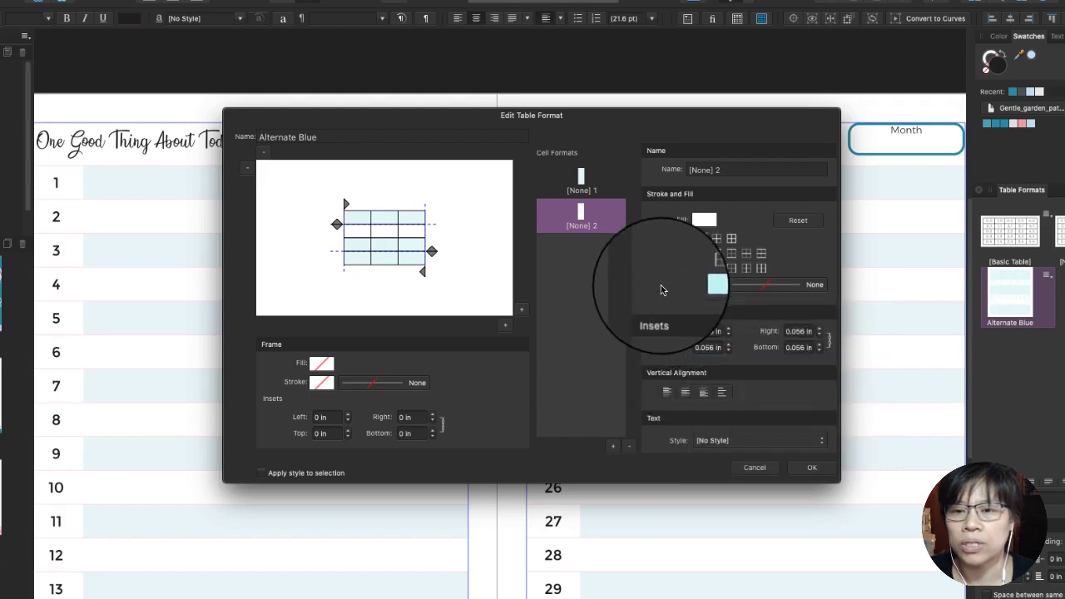
Make the border of cell format [None] 2 a solid 0.8 pt line and save the table format.
click(766, 289)
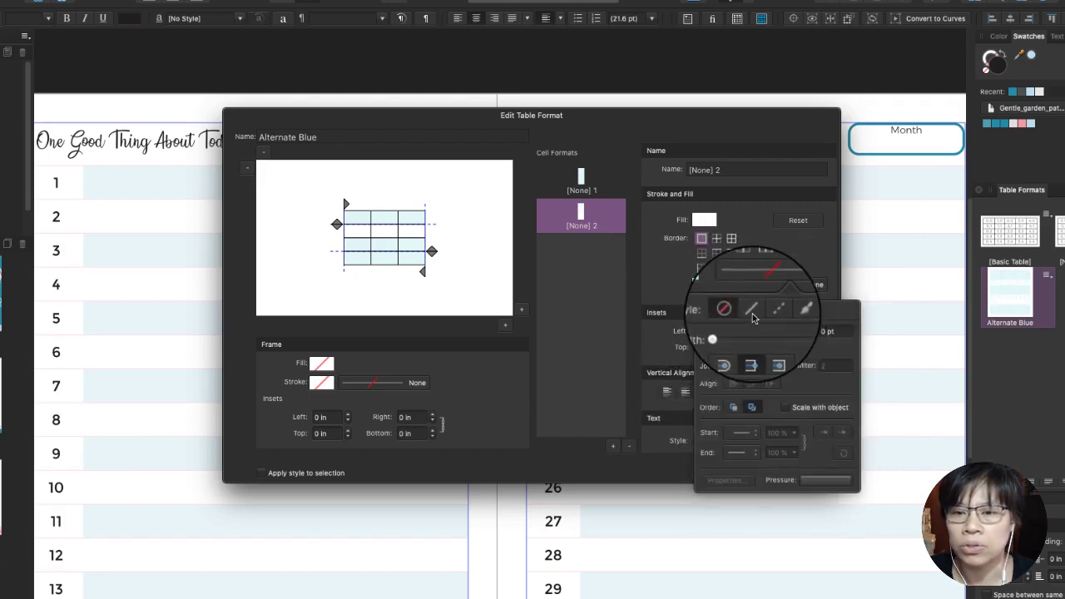
click(752, 315)
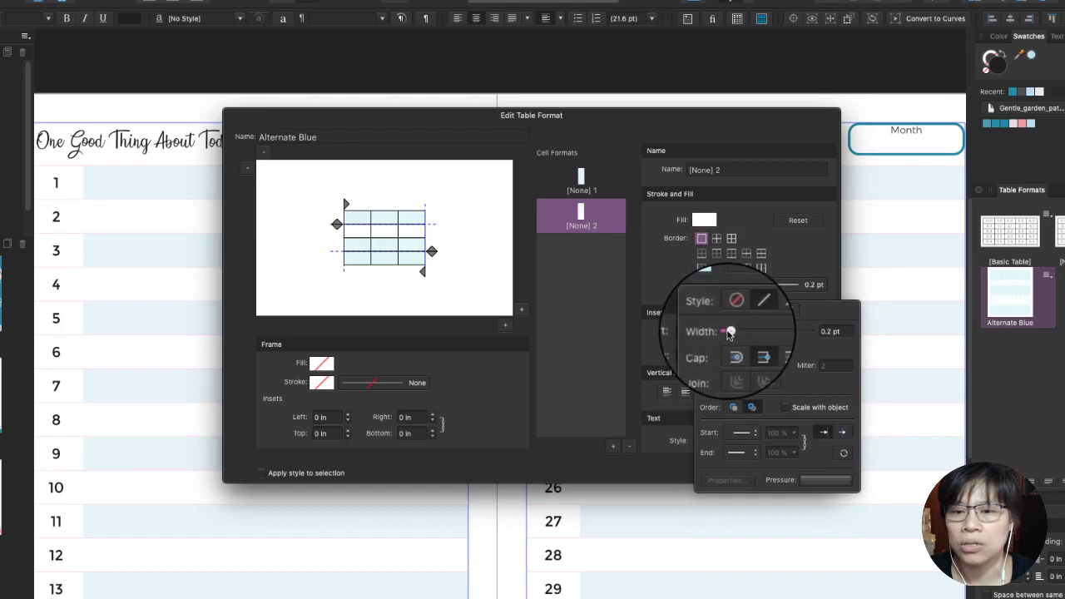
drag(729, 333, 740, 333)
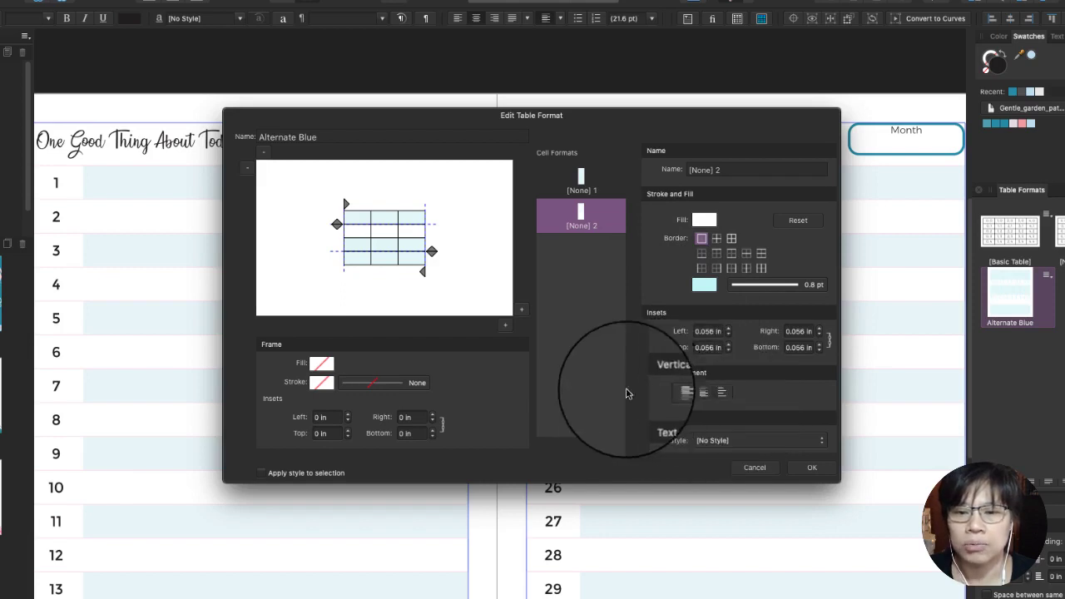
click(432, 258)
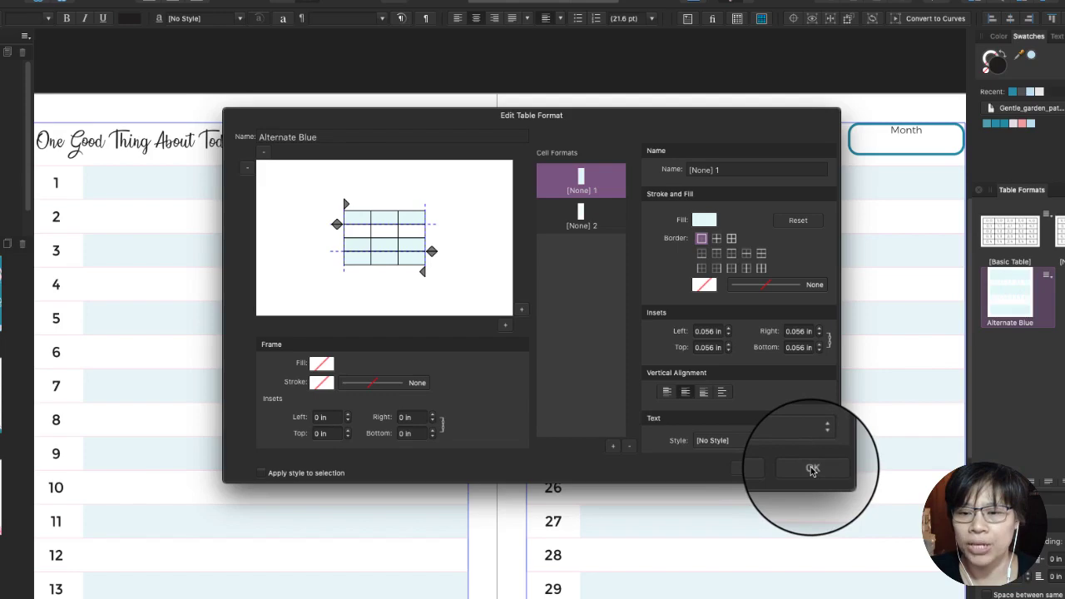
click(813, 470)
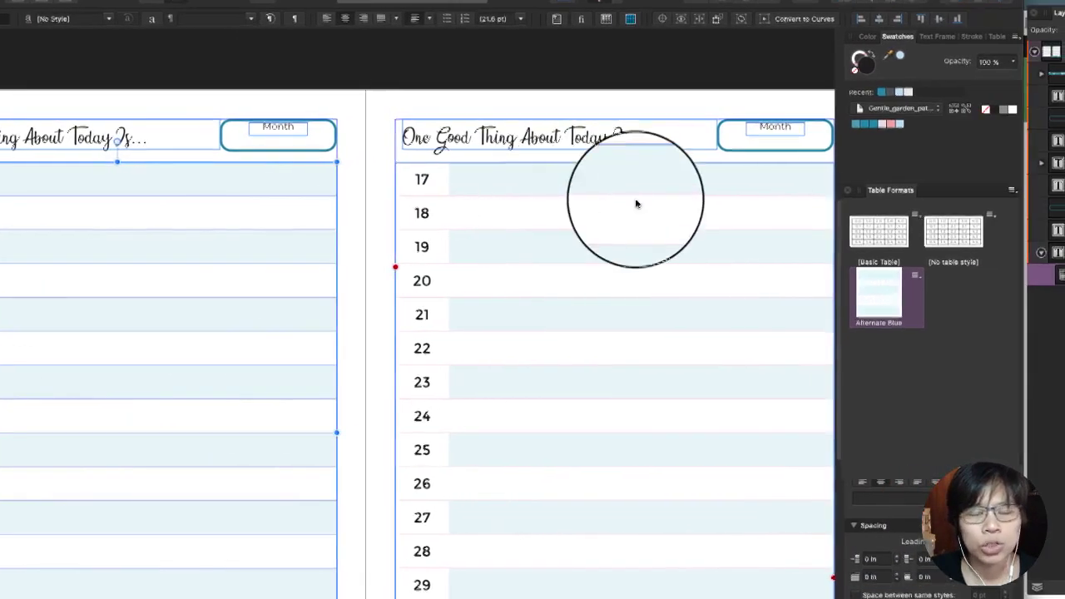
Apply Alternate Blue to the days 1 to 16 table, overriding its local formatting, and inspect the rows on the spread.
right_click(877, 298)
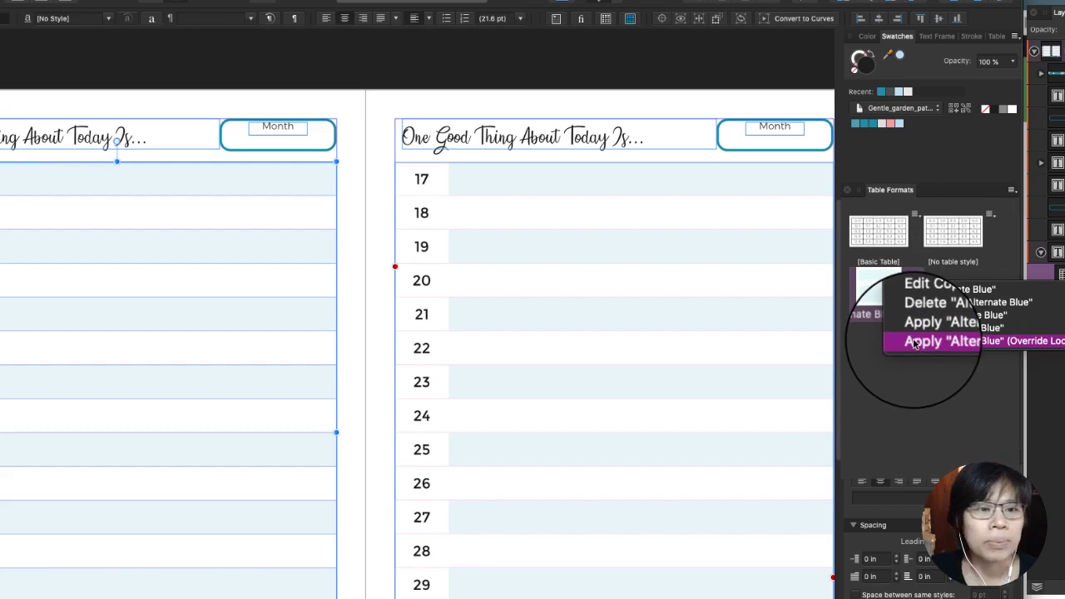
click(915, 341)
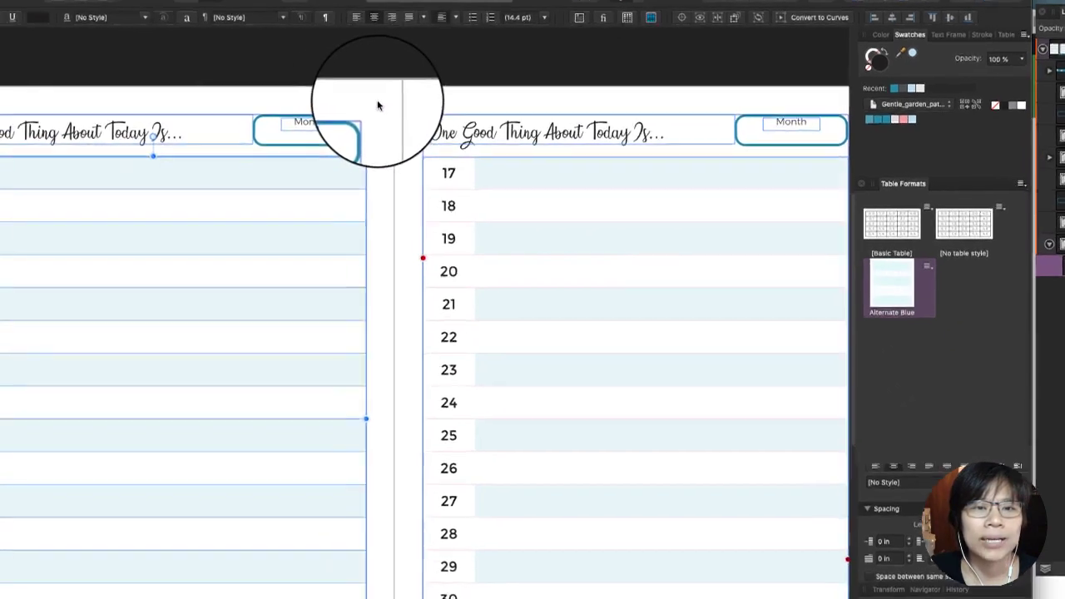
click(348, 106)
scroll(396, 292, down, 2)
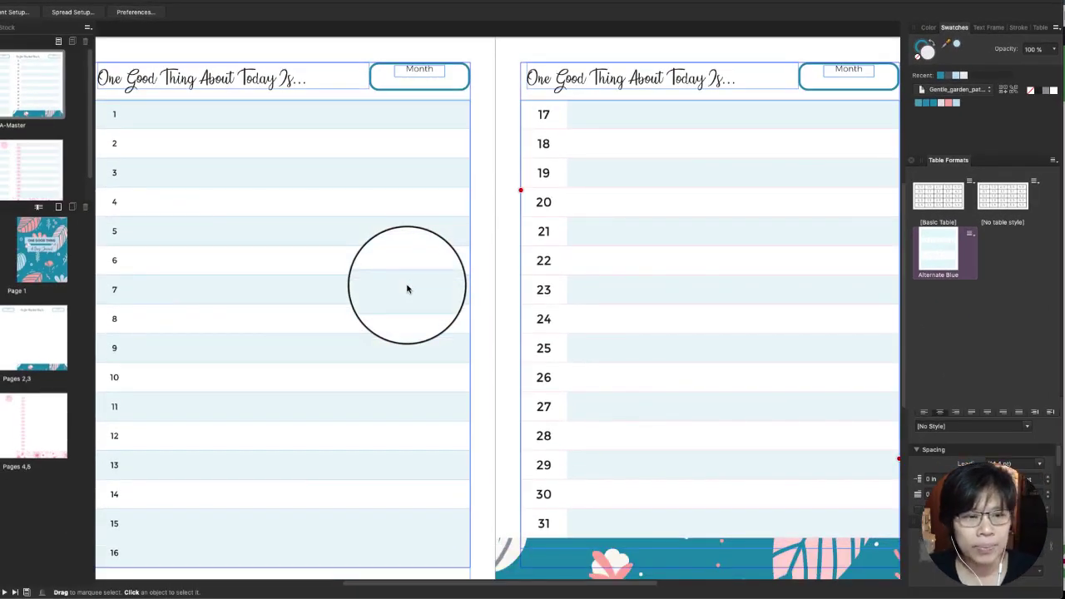
scroll(407, 289, up, 1)
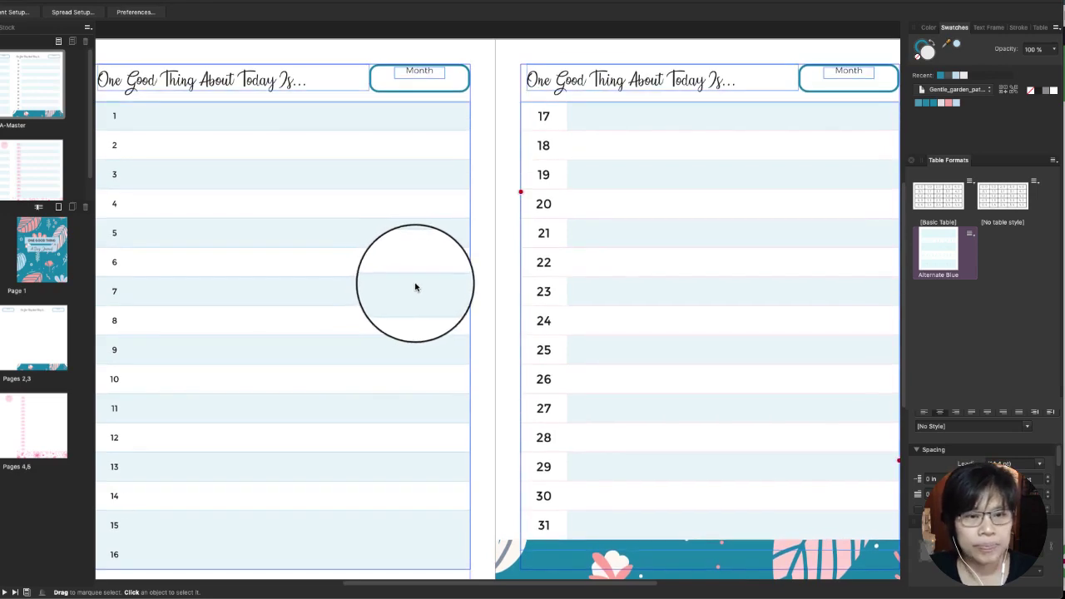
scroll(415, 288, left, 2)
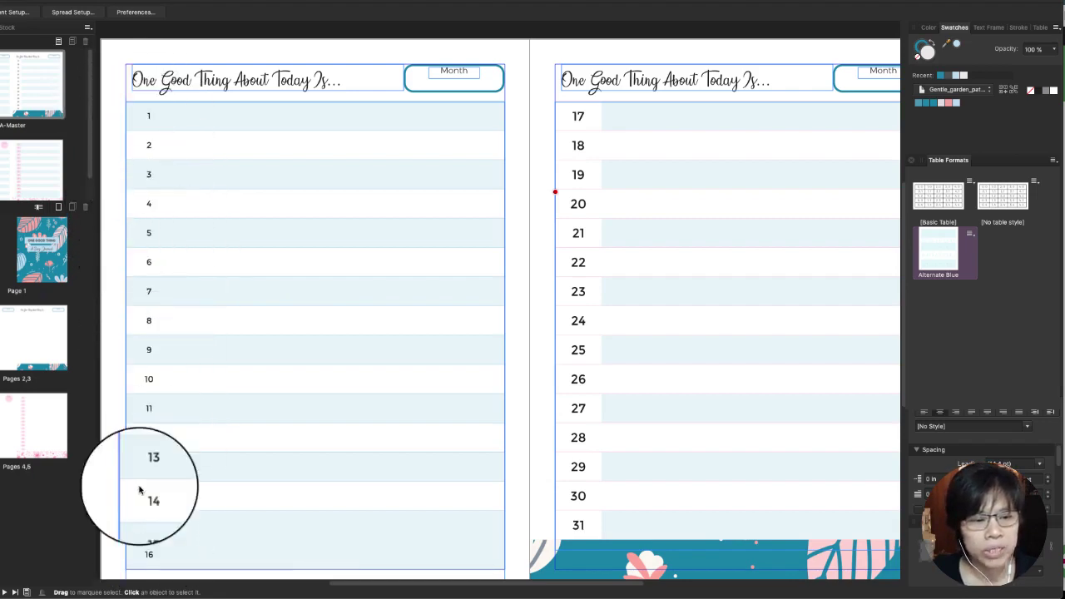
Reopen the Alternate Blue table format and rename cell format [None] 2 as White and [None] 1 as Blue.
double_click(930, 256)
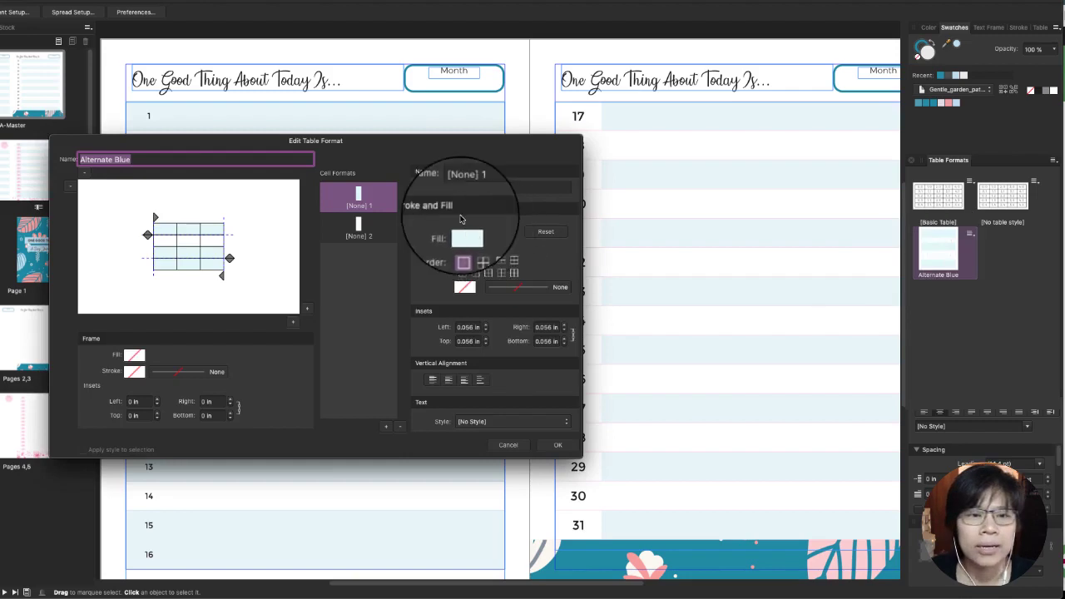
drag(420, 141, 633, 100)
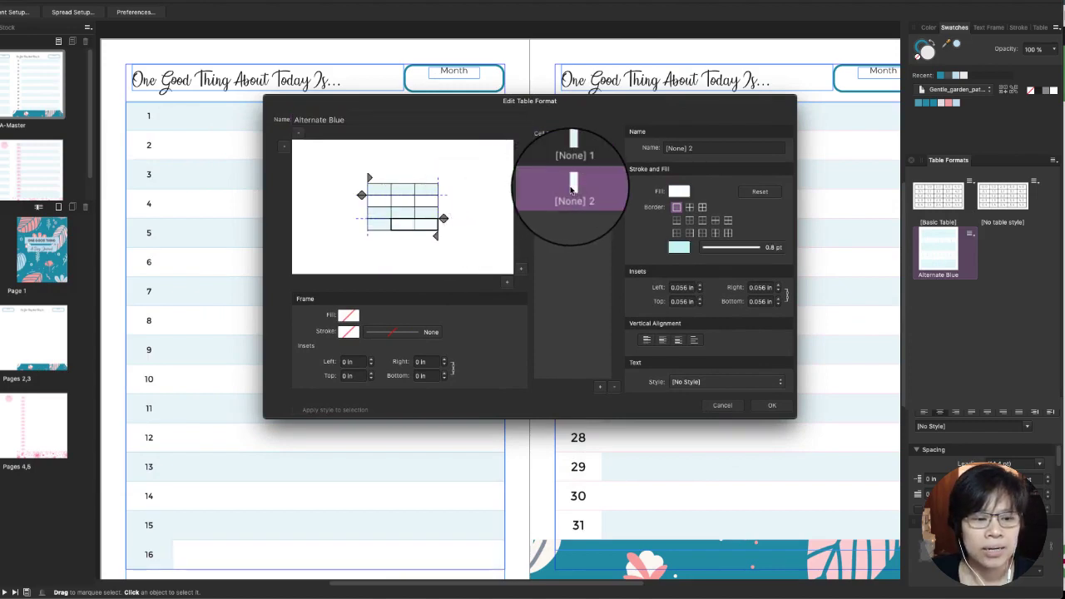
click(684, 147)
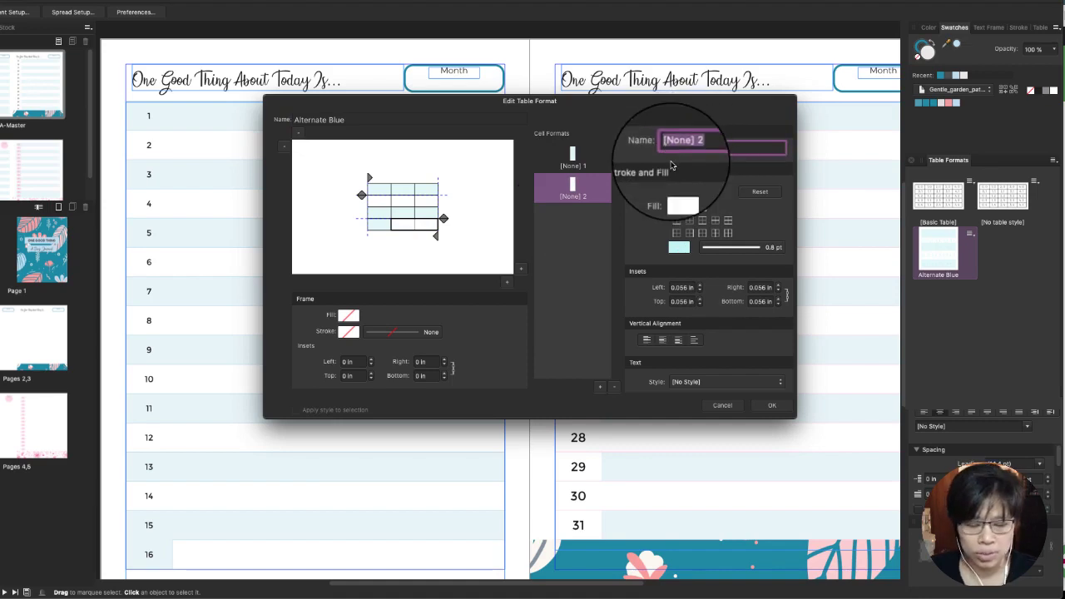
text(Wh)
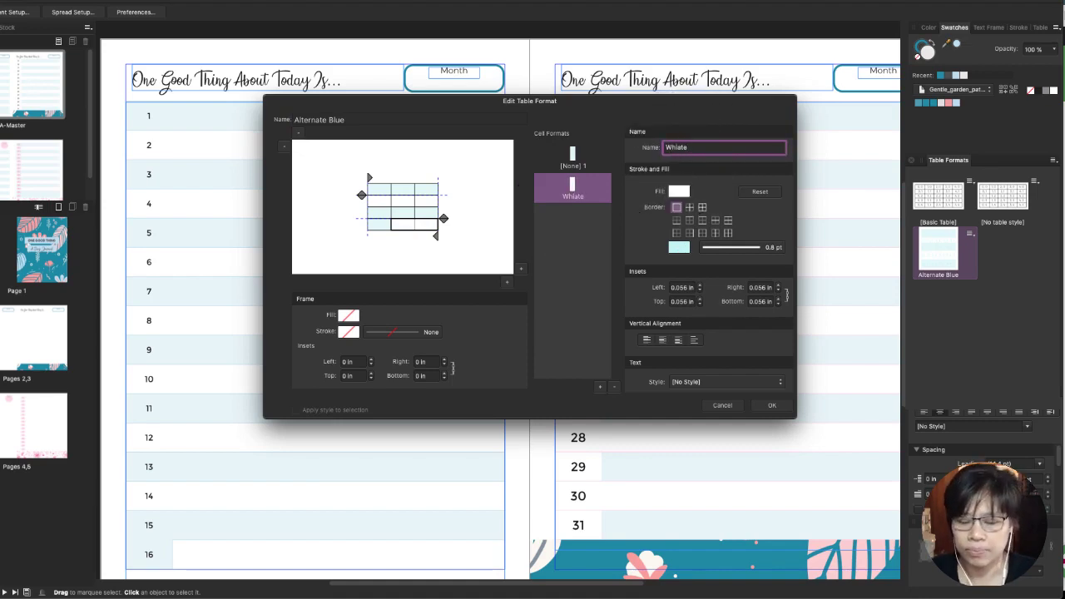
text(ite)
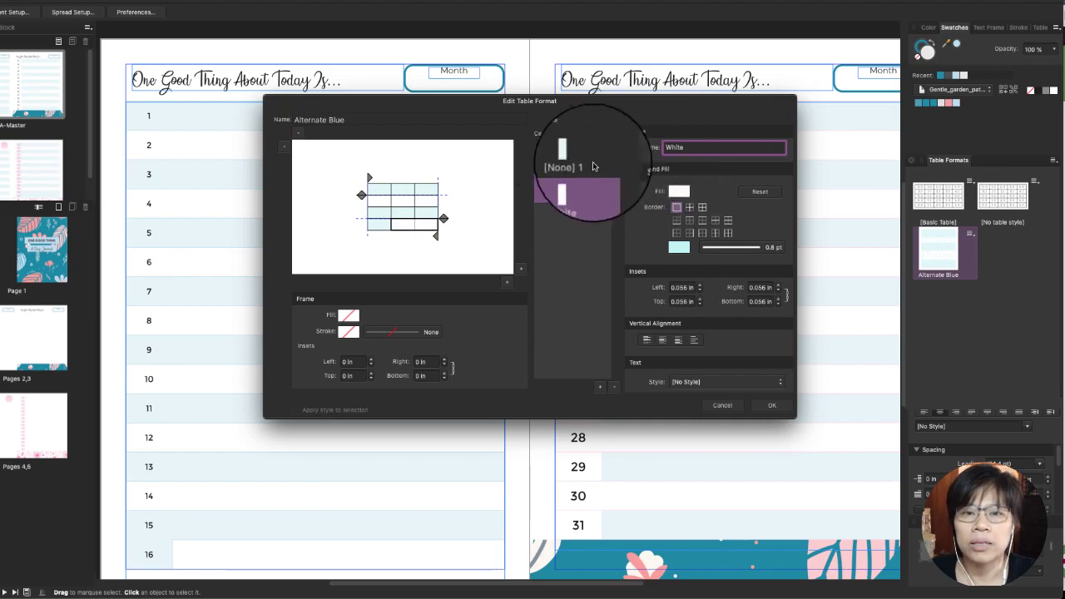
click(573, 158)
click(689, 148)
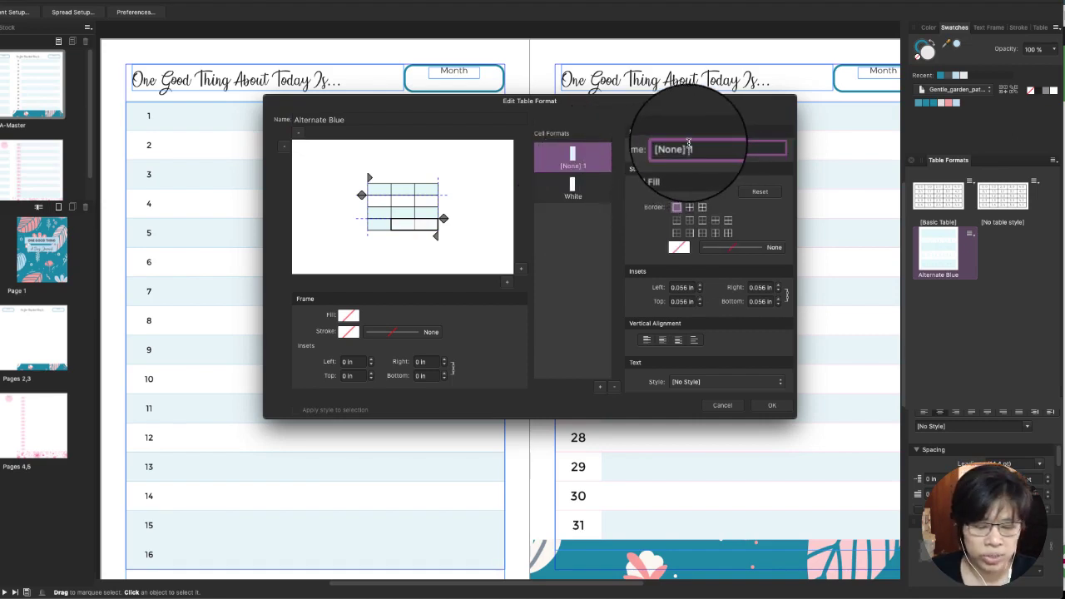
text(Blue)
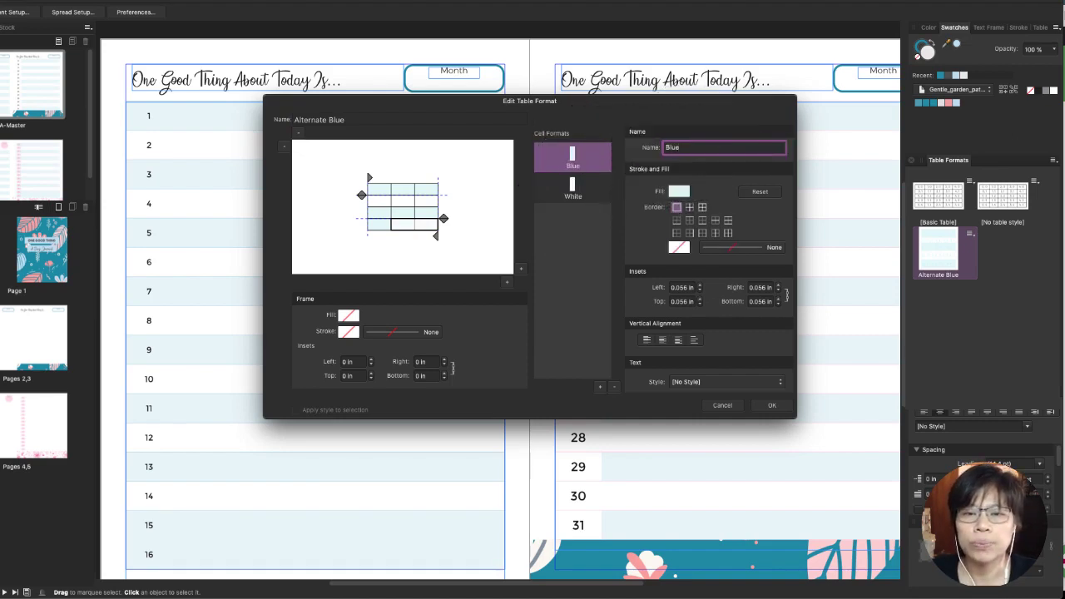
Assign the White and Blue cell formats to alternating rows in the second and third columns of the Alternate Blue preview.
click(398, 200)
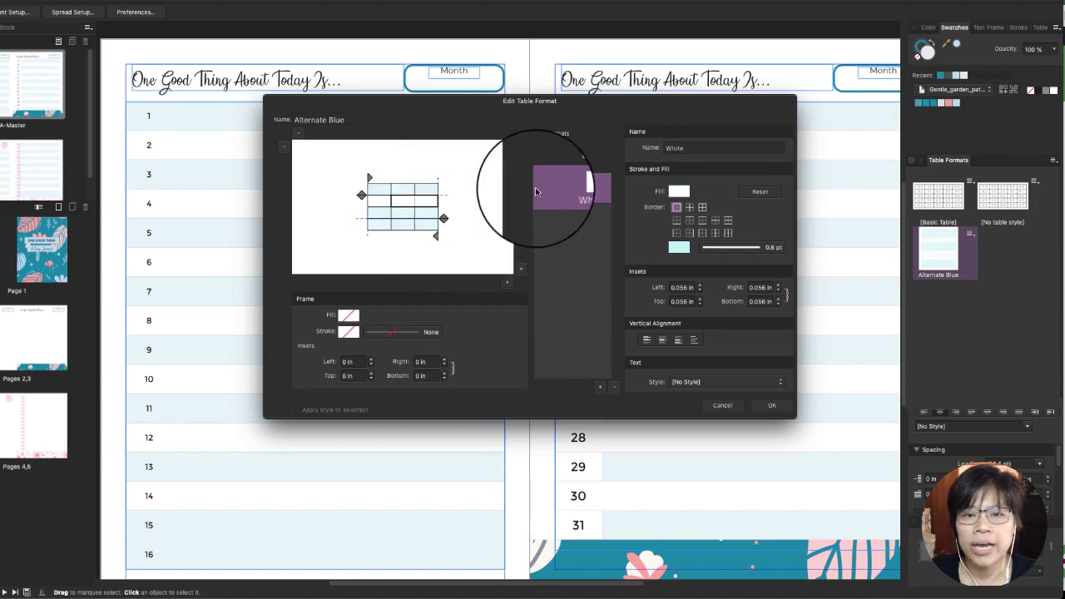
click(406, 190)
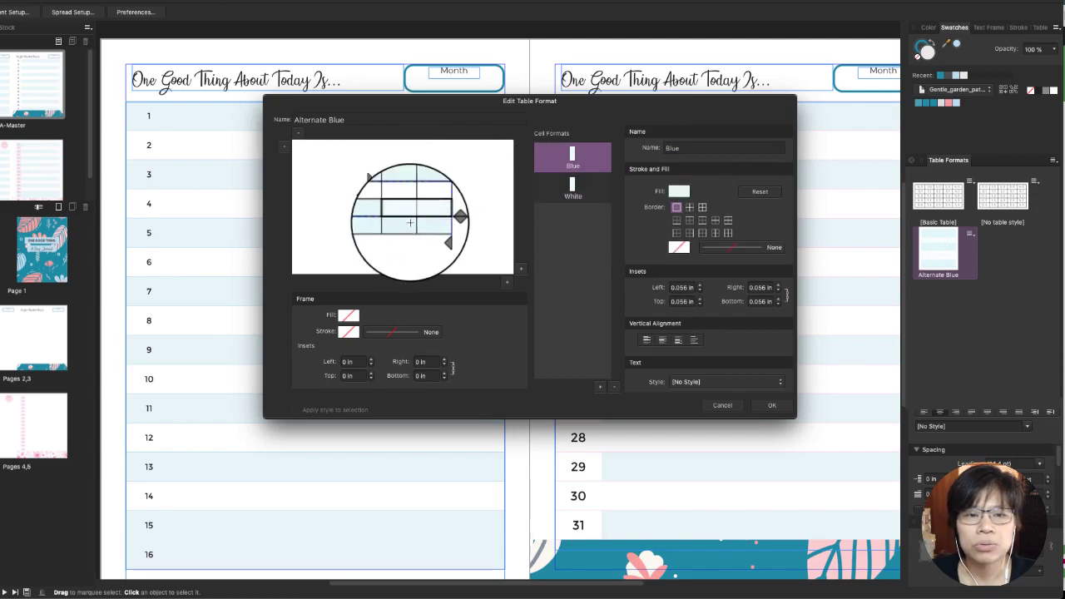
click(573, 191)
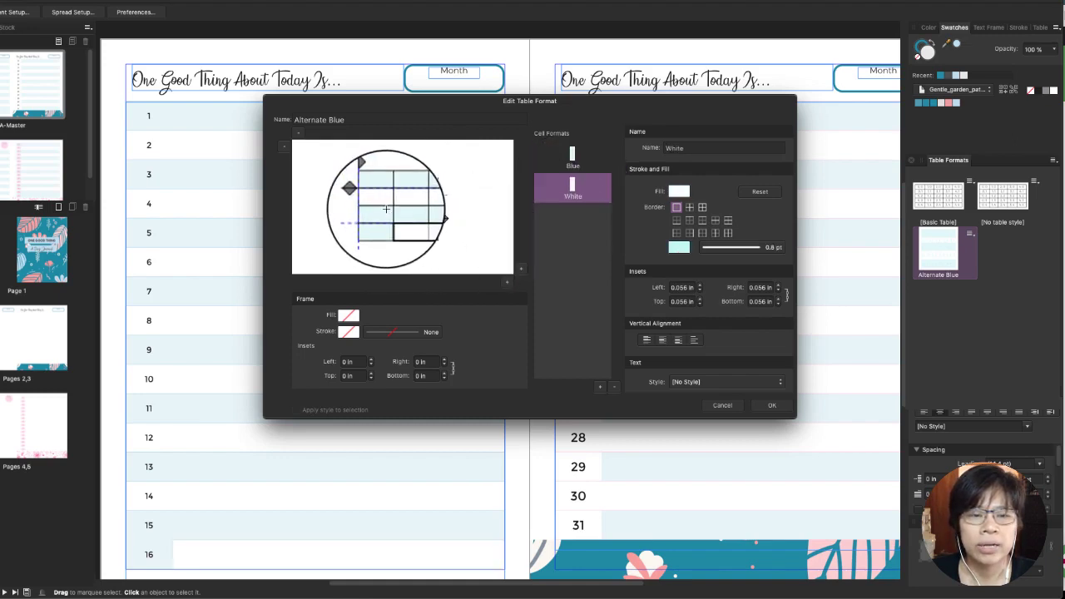
Assign the White cell format to the whole first column of the Alternate Blue preview and save the table format.
drag(378, 186, 378, 215)
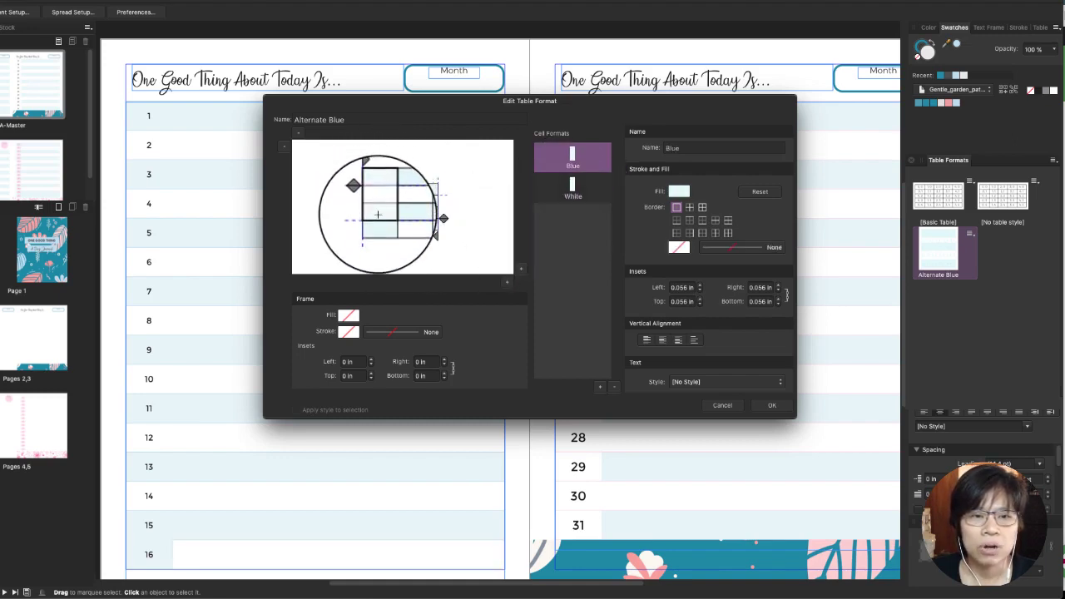
click(567, 185)
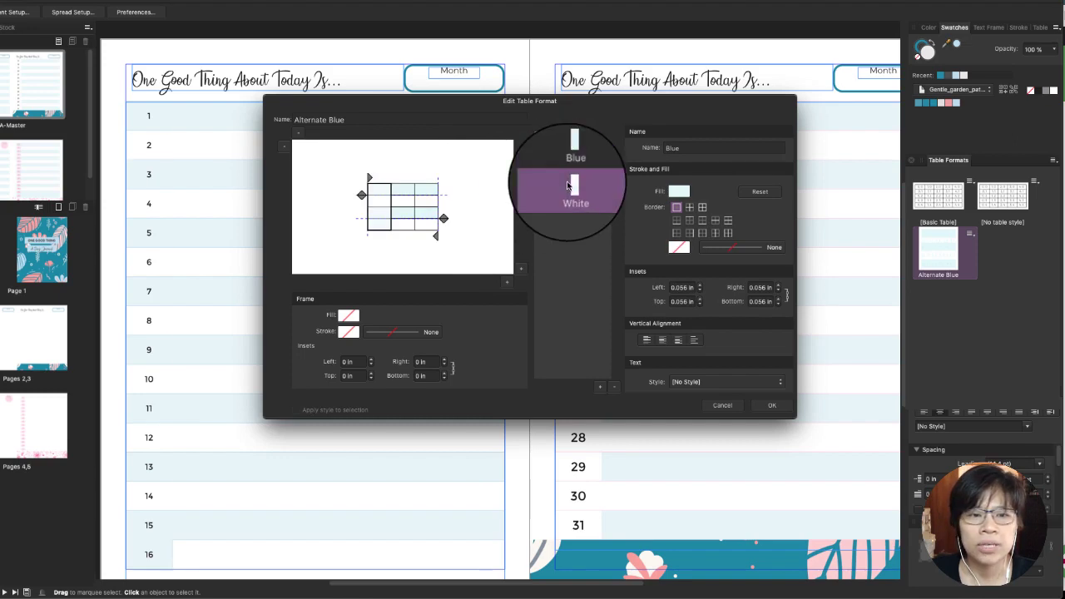
click(774, 406)
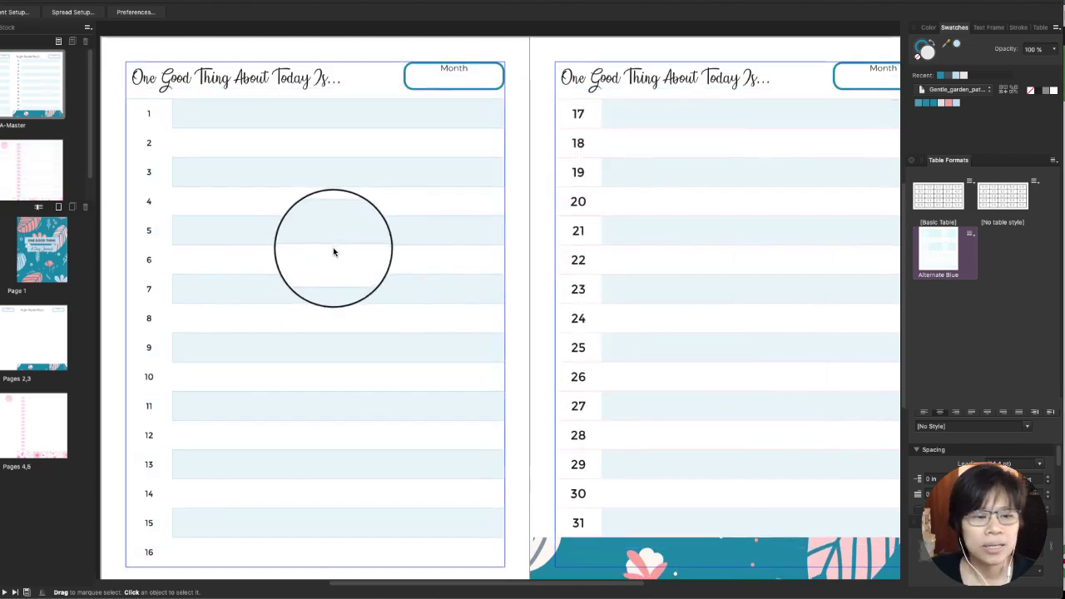
Examine the row borders of both day tables, and check the border settings of Alternate Blue's Blue cell format.
scroll(332, 251, down, 2)
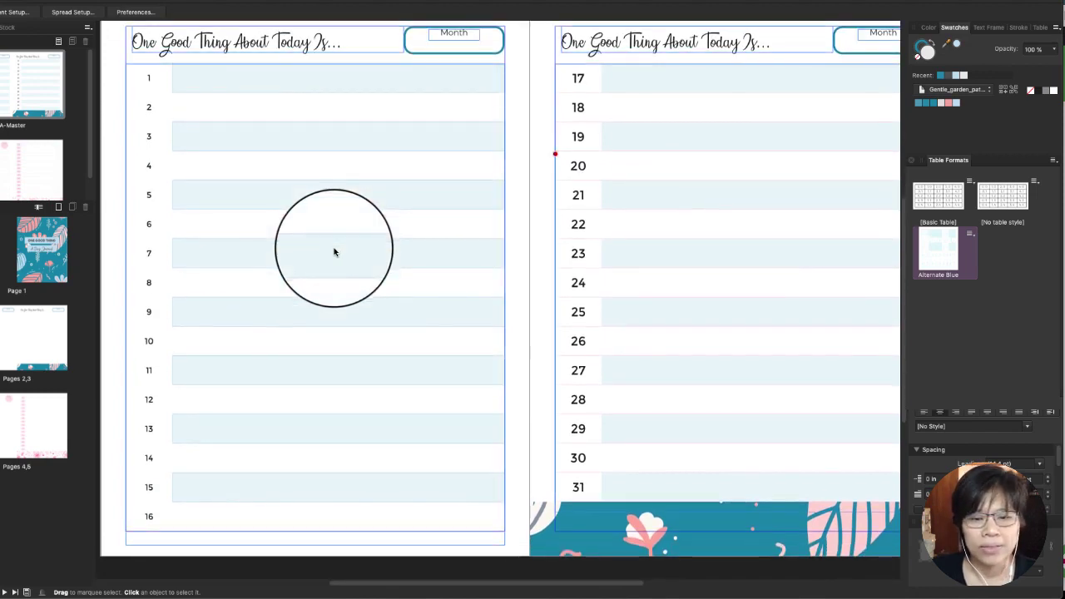
scroll(334, 252, up, 2)
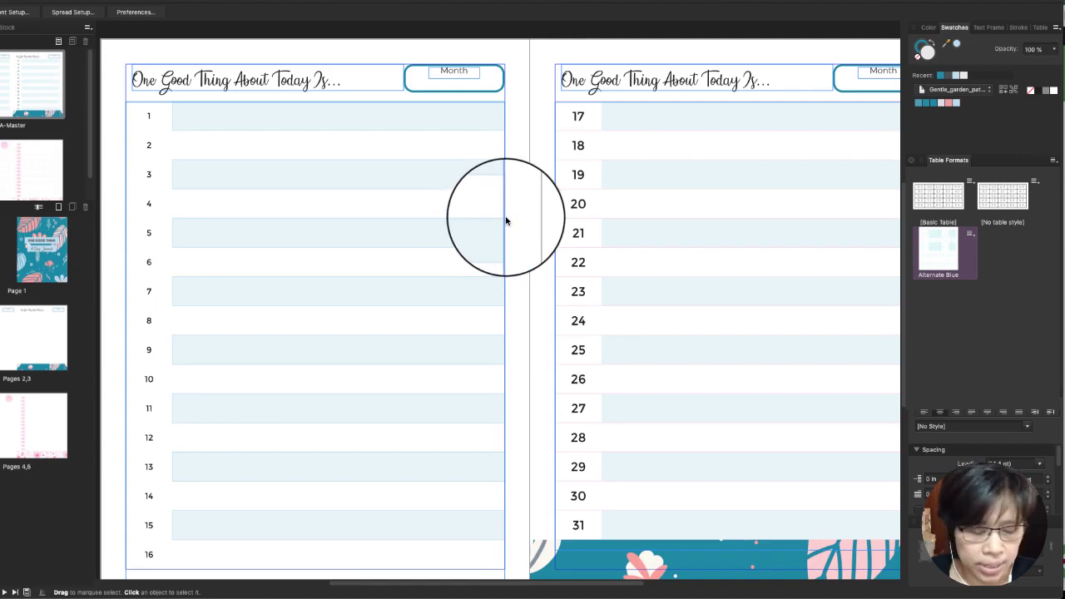
scroll(397, 237, up, 3)
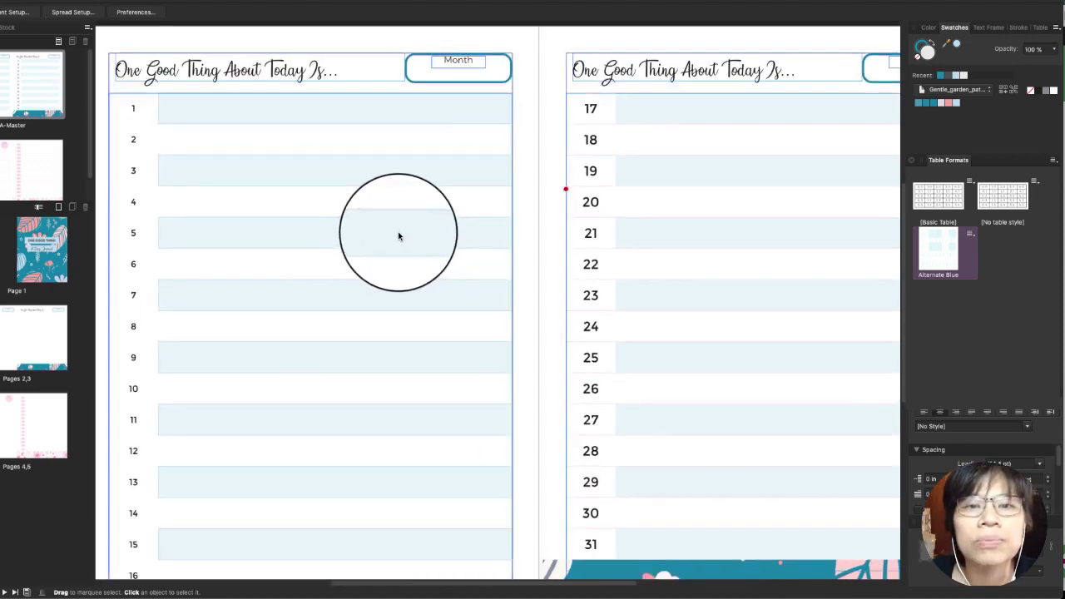
scroll(315, 228, left, 4)
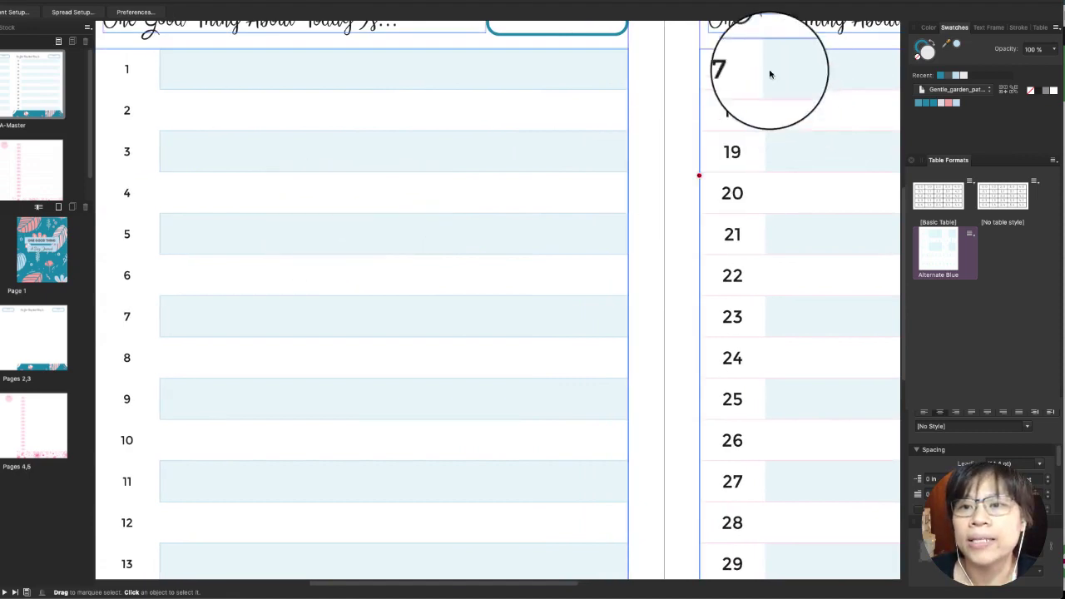
scroll(781, 95, up, 1)
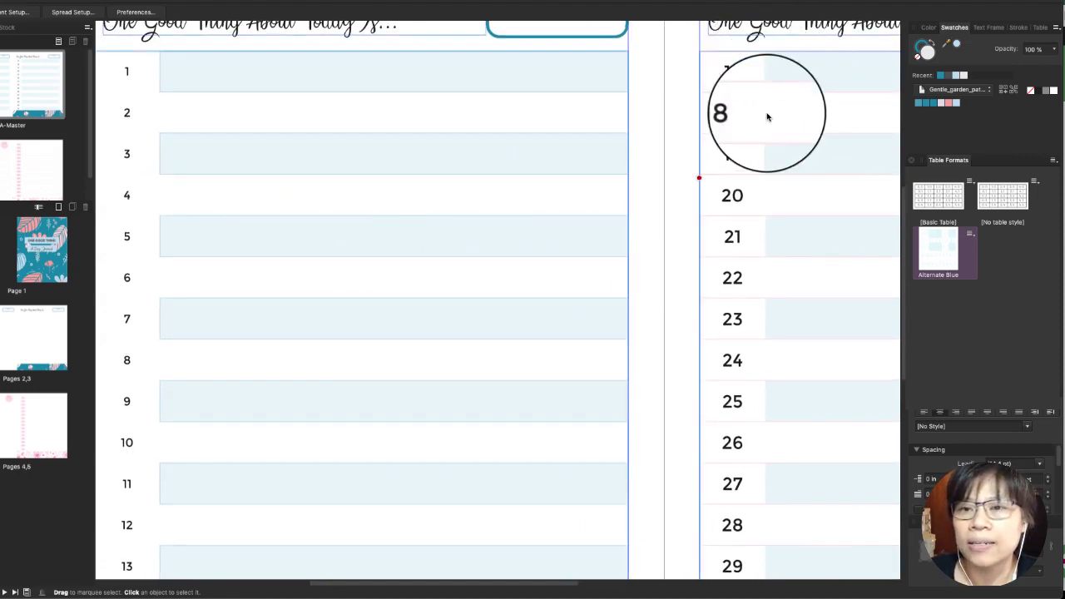
scroll(753, 124, left, 1)
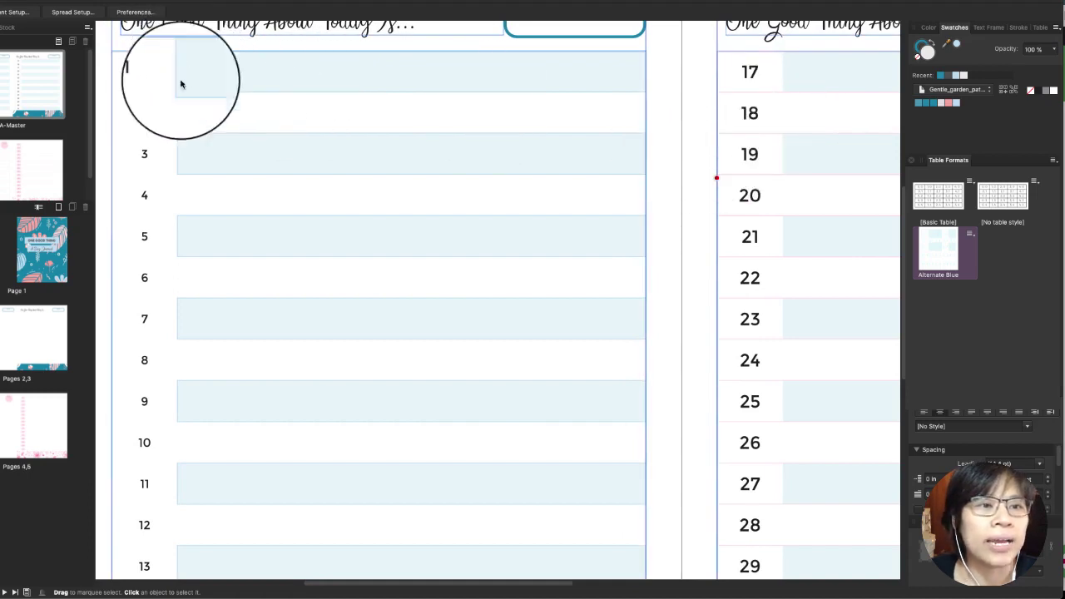
double_click(941, 255)
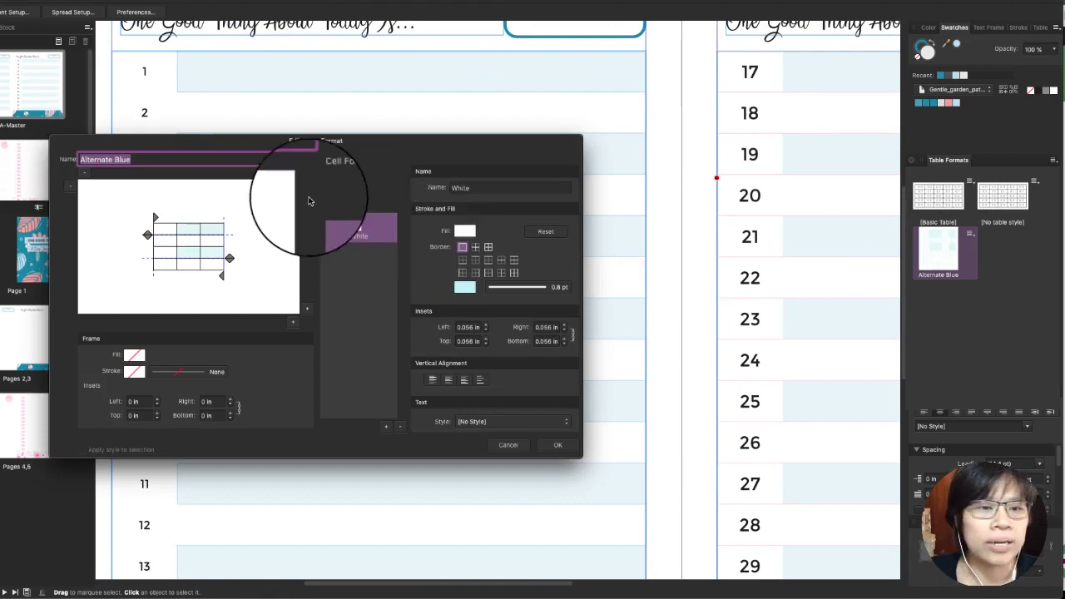
drag(442, 134, 576, 114)
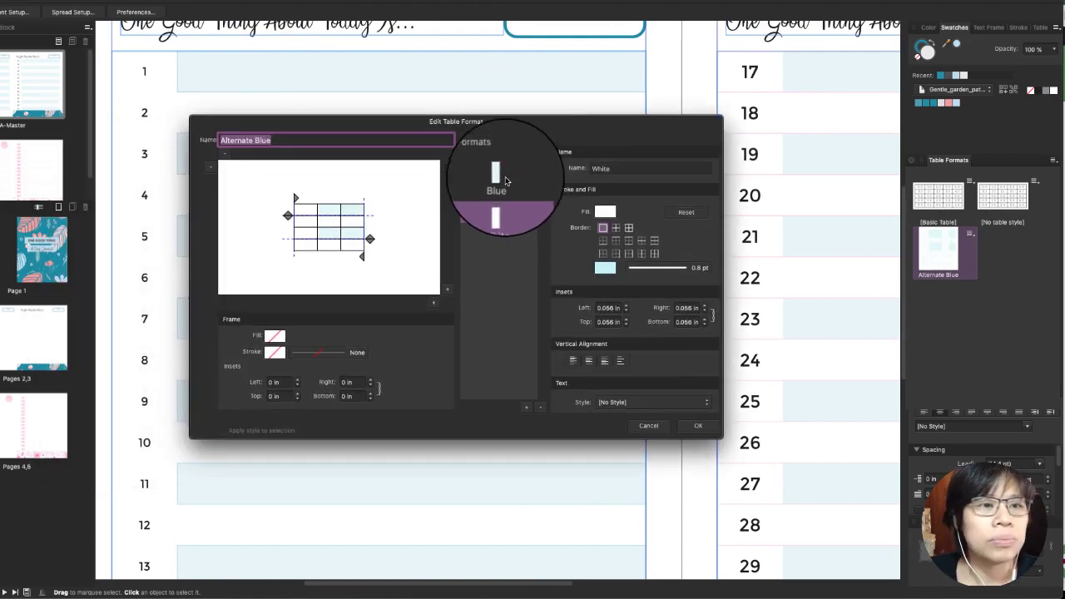
click(503, 179)
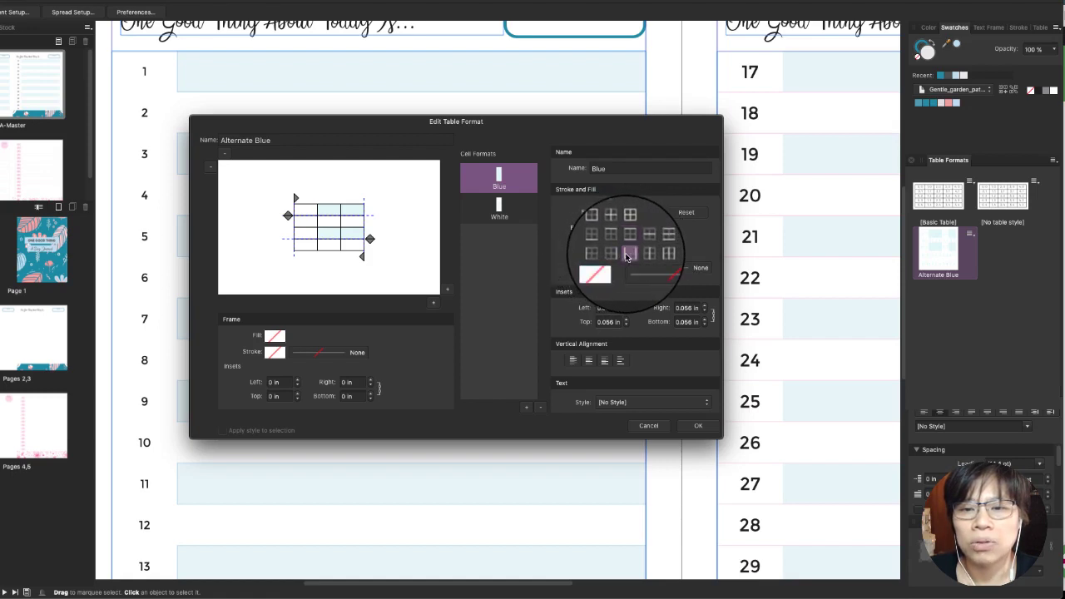
click(602, 267)
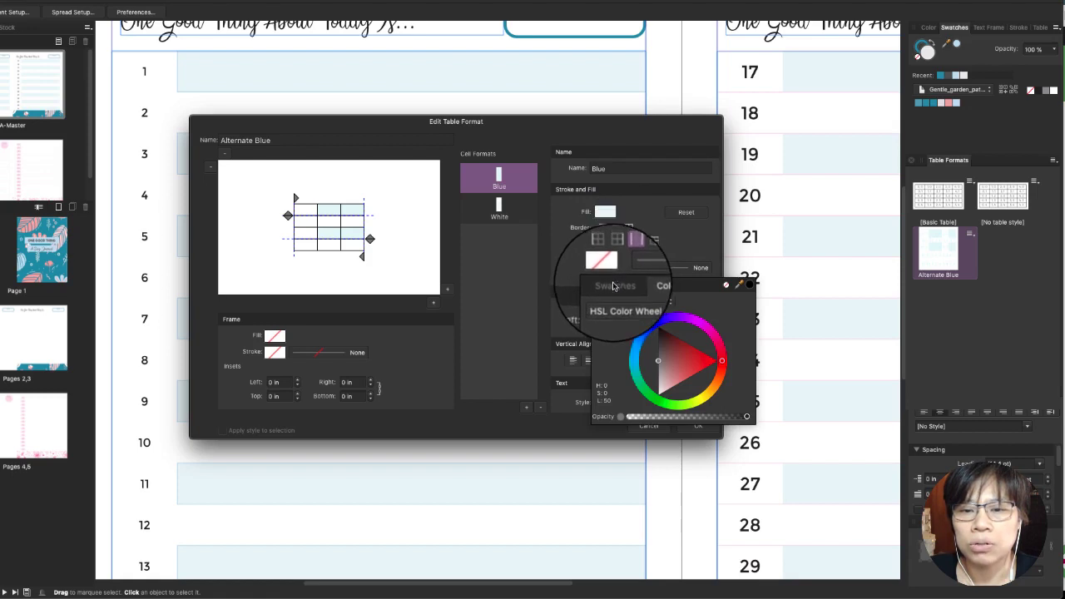
click(583, 262)
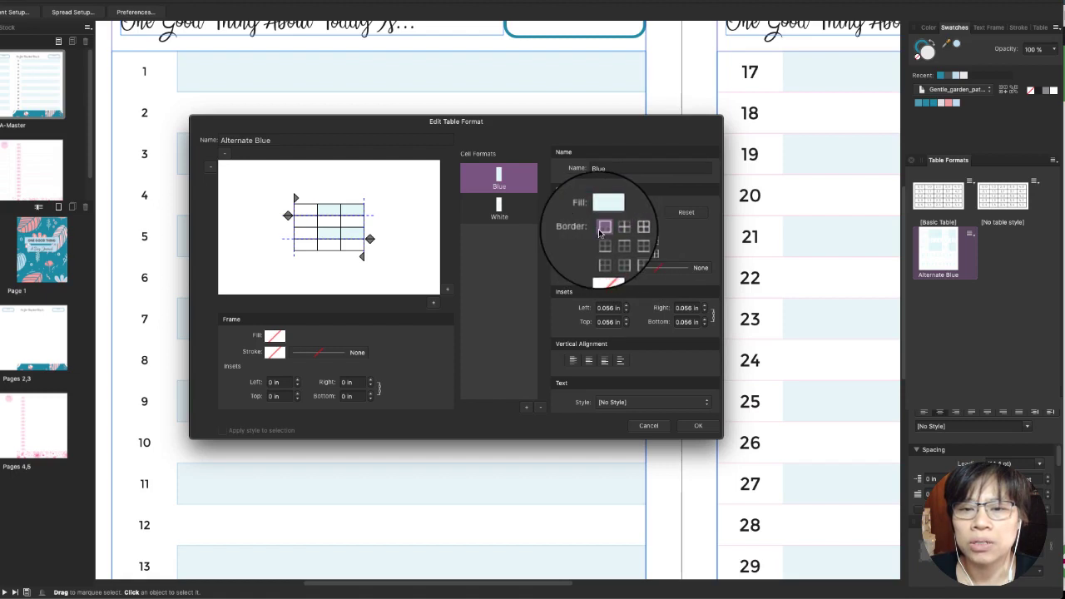
click(697, 428)
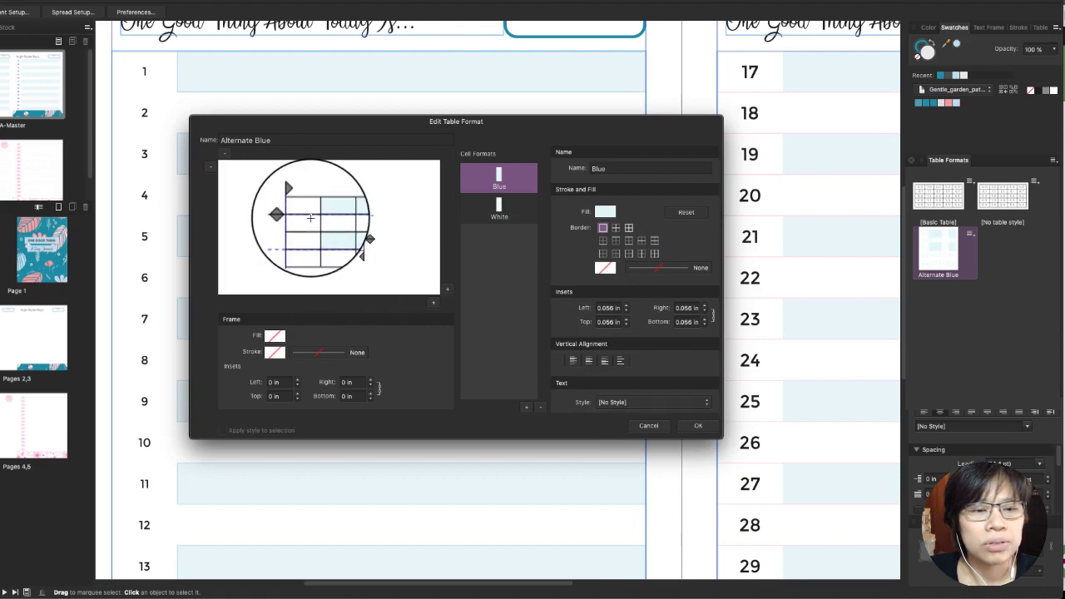
Set the outside border color of Alternate Blue's White cell format to none.
click(499, 208)
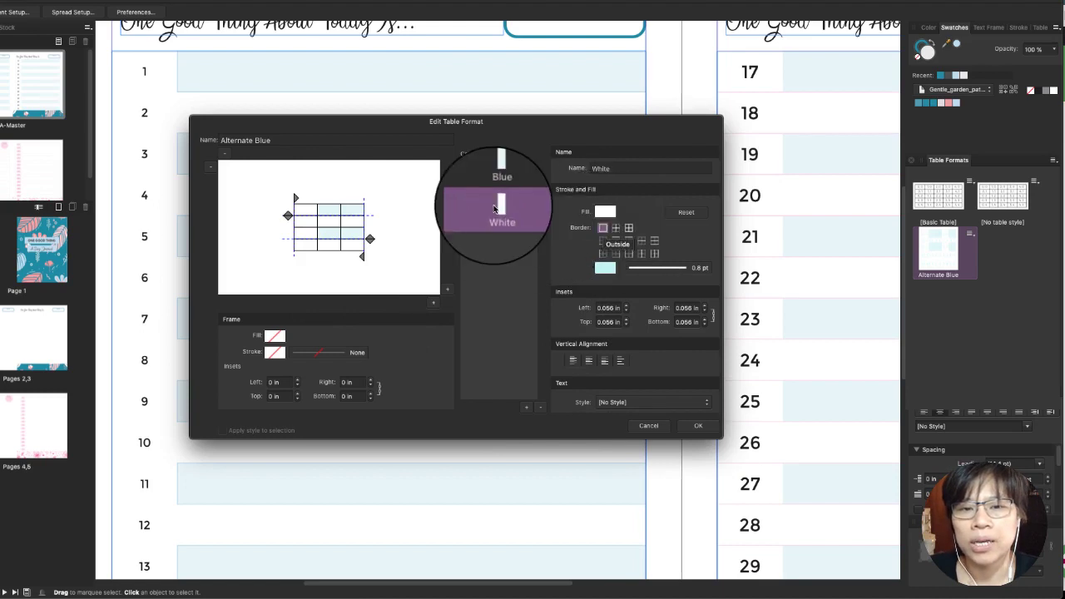
click(603, 228)
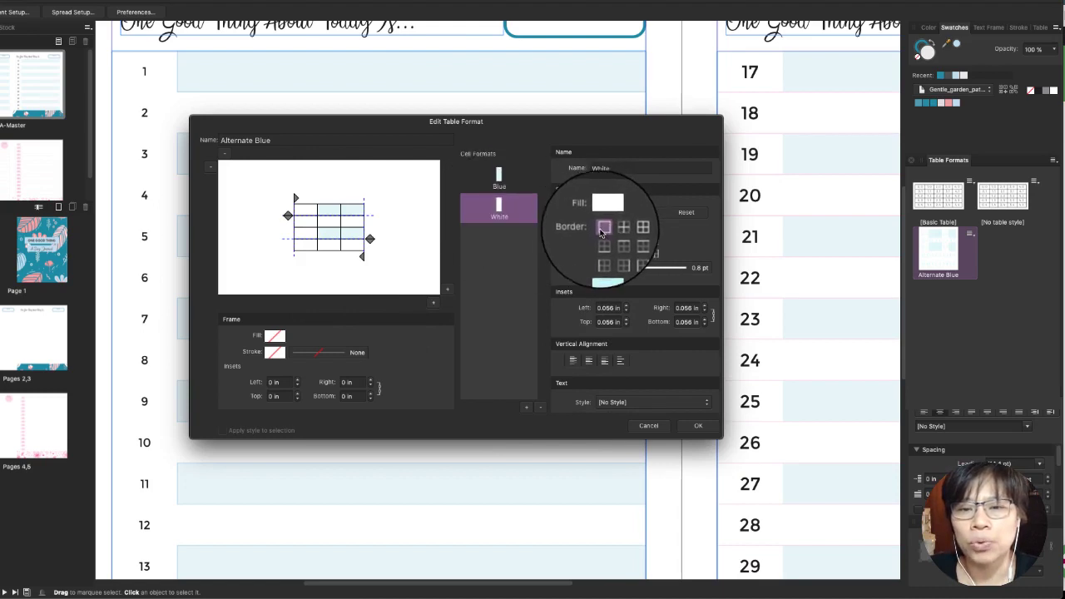
click(613, 272)
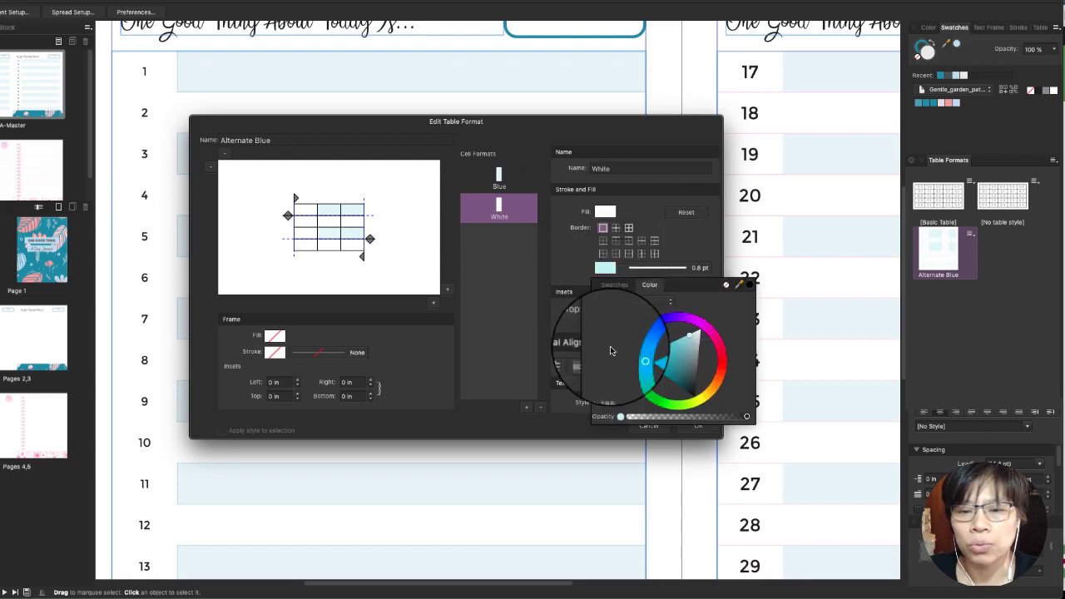
click(621, 285)
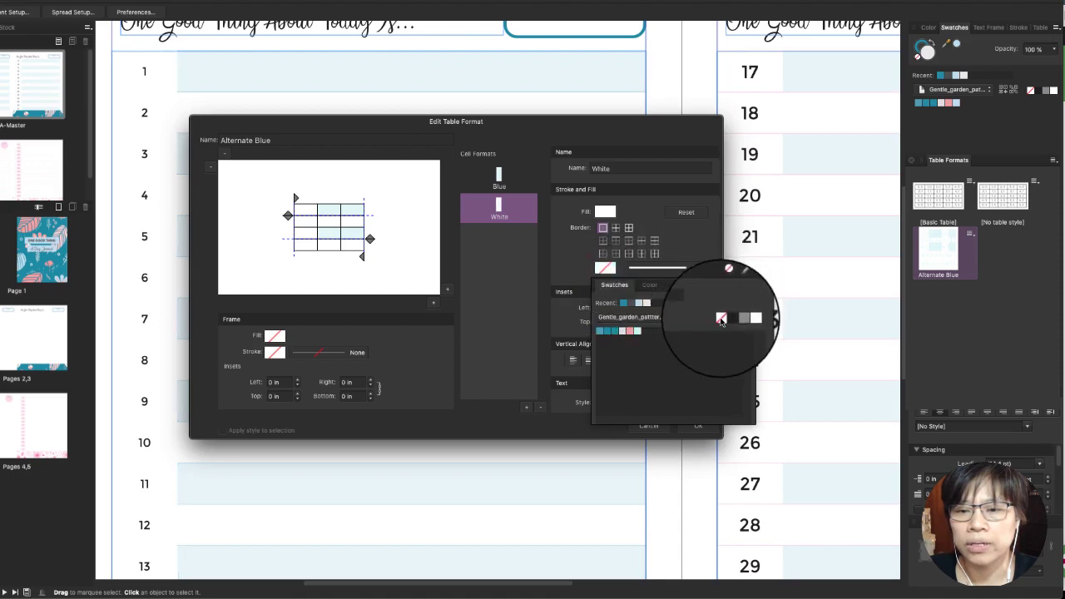
click(573, 263)
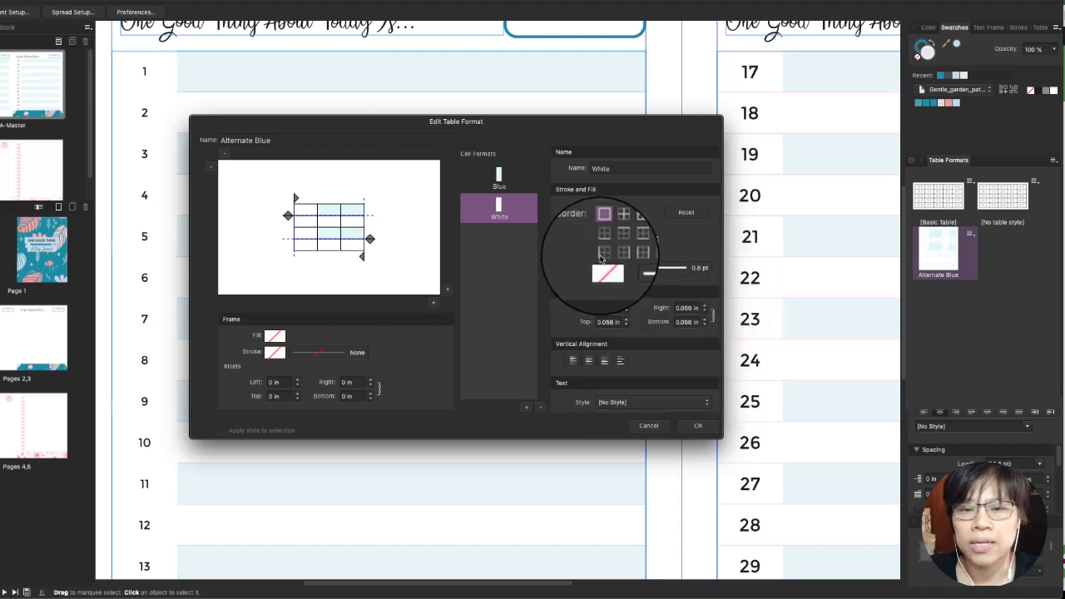
Color the White cell format's outer horizontal borders with the pale aqua Gentle_garden swatch and save the table format.
click(630, 240)
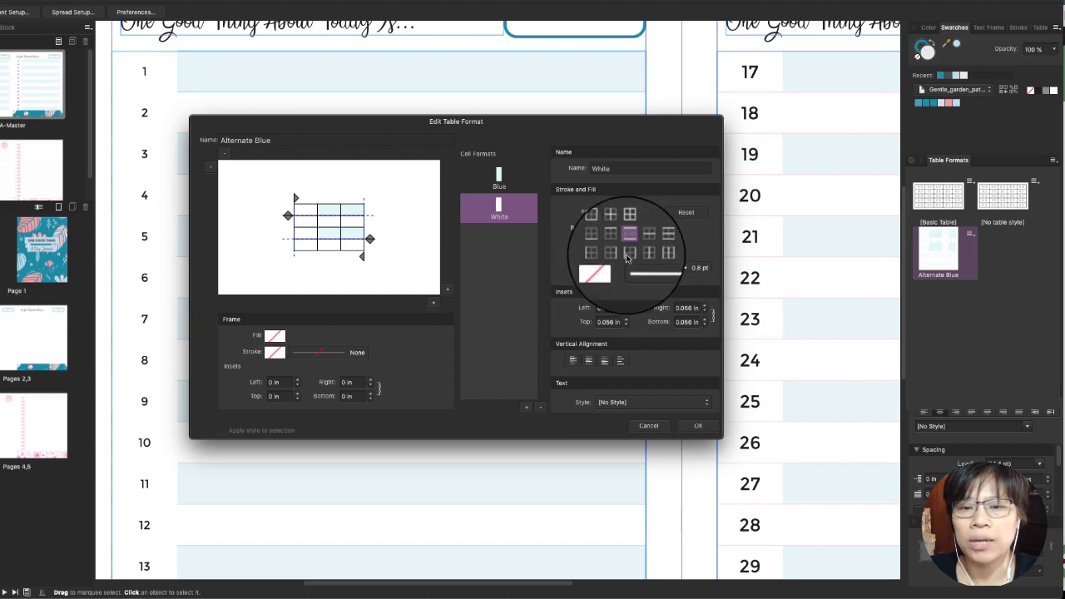
click(613, 271)
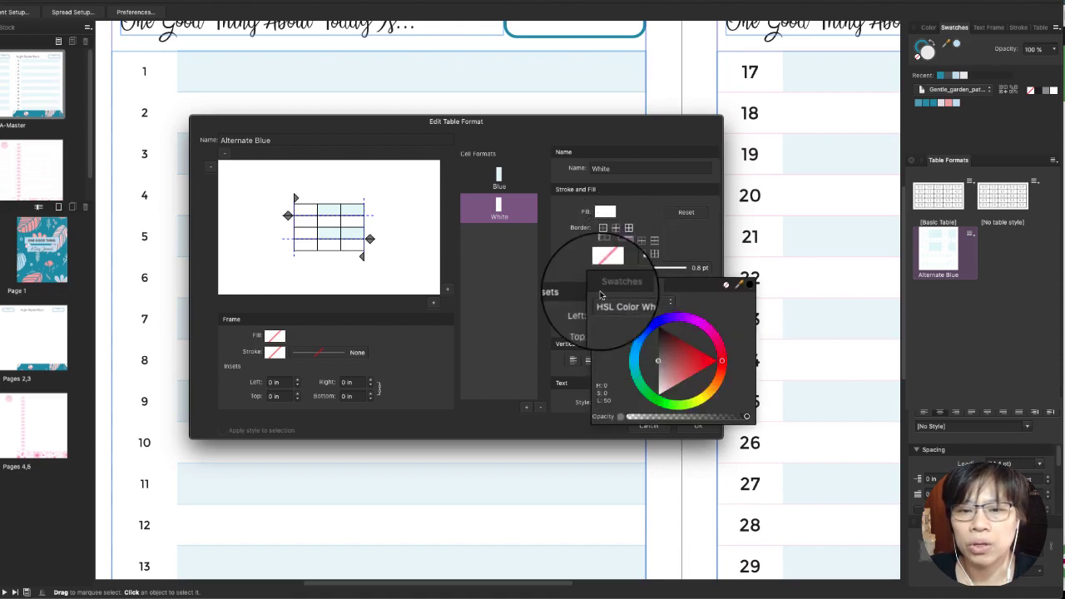
click(625, 281)
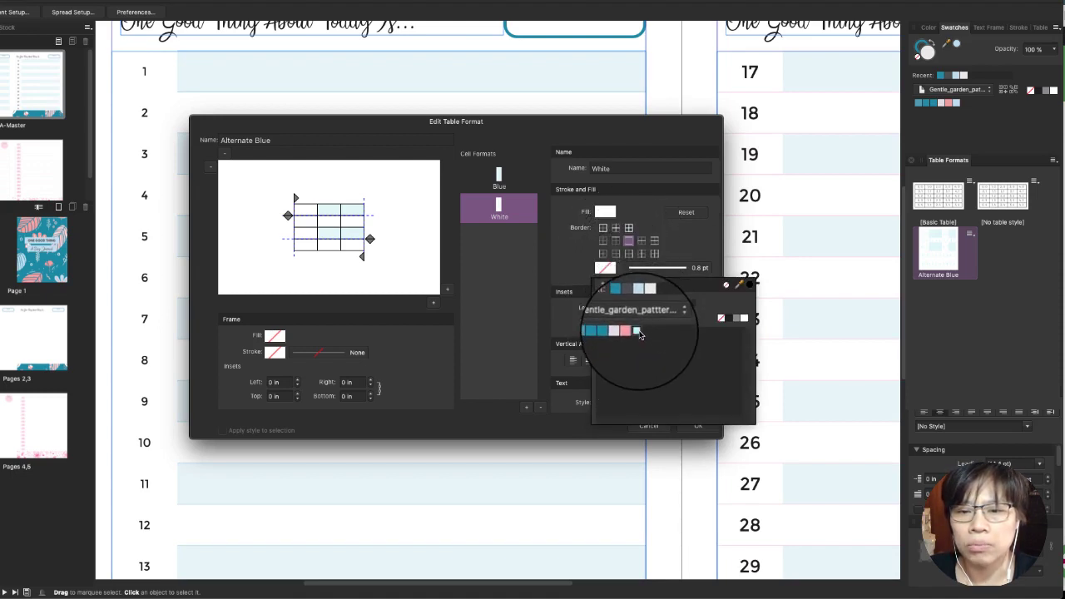
click(638, 332)
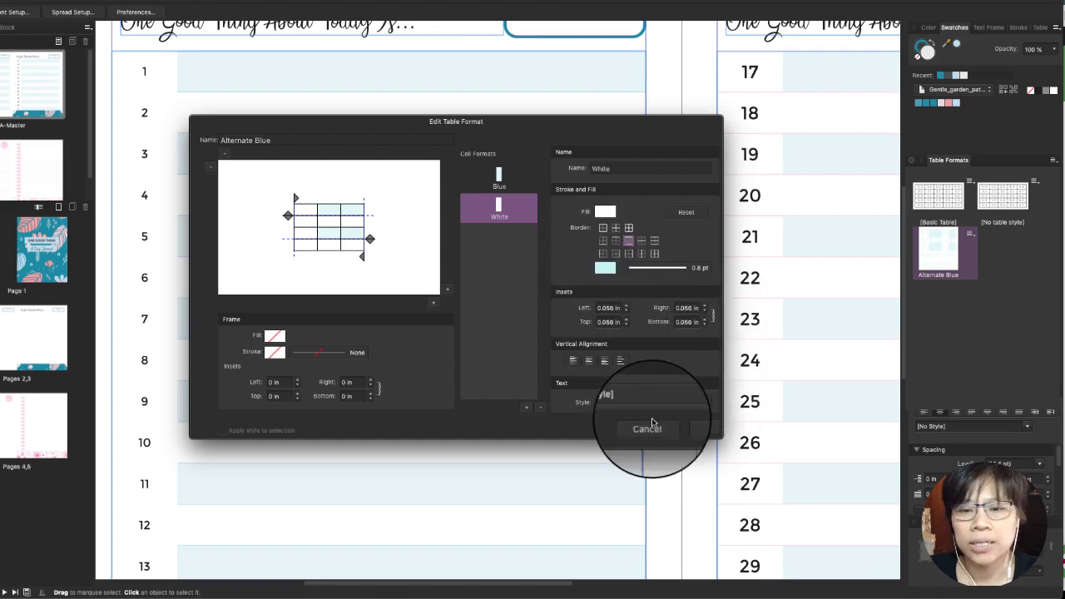
click(697, 427)
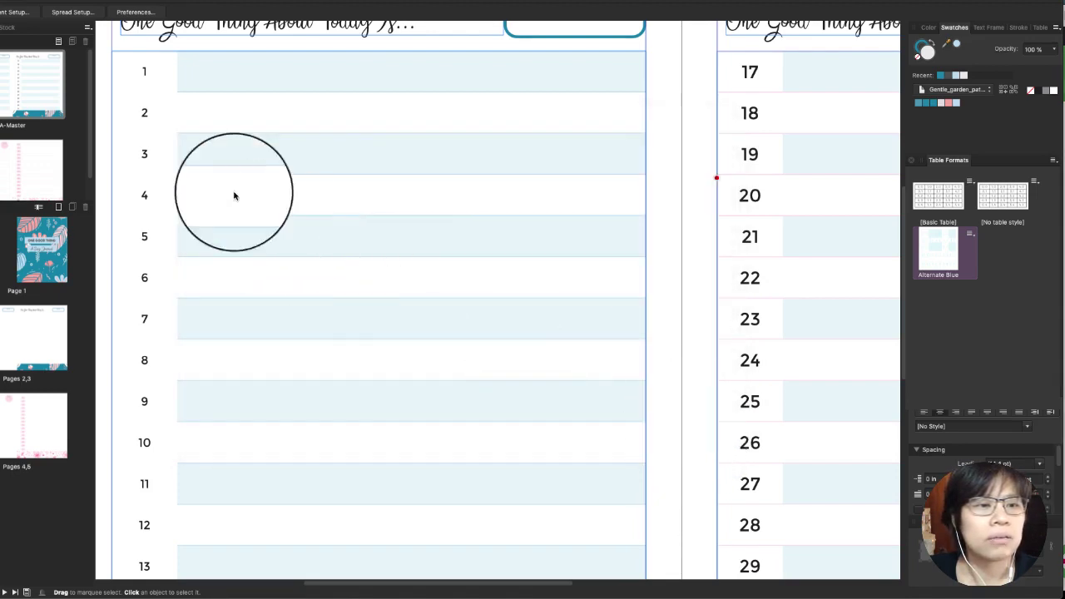
Check the White cell format's horizontal borders in Alternate Blue and reapply the table format to the days 1 to 16 table.
click(158, 132)
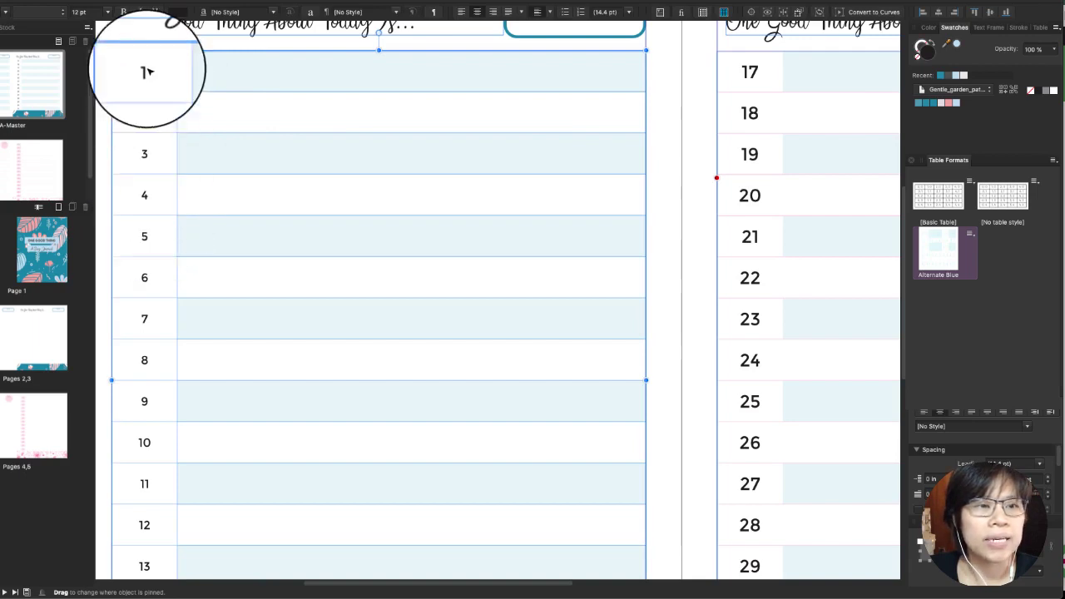
double_click(938, 258)
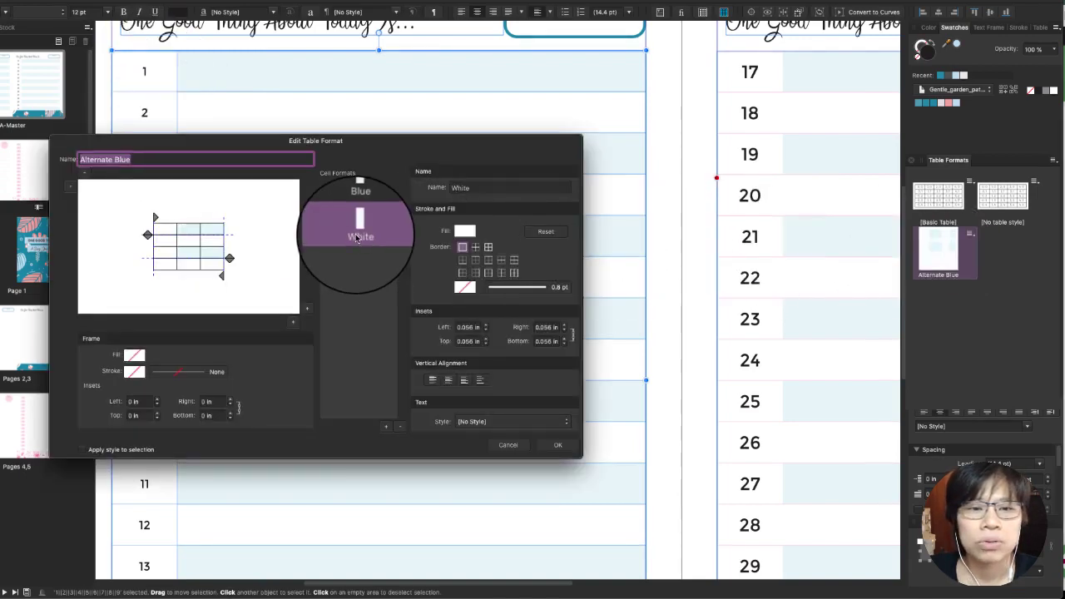
drag(437, 145, 640, 112)
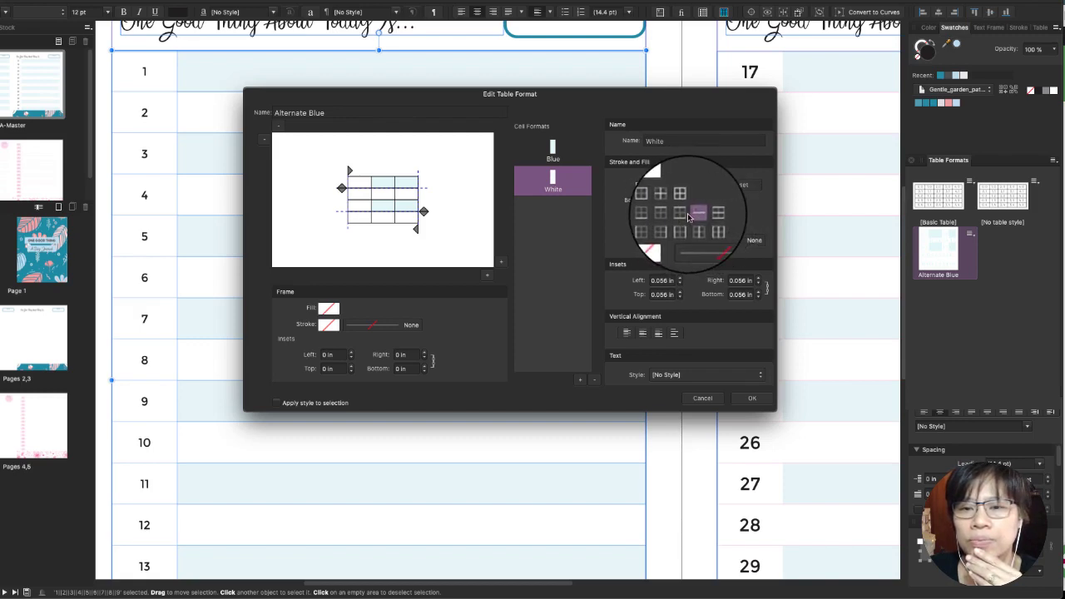
click(684, 215)
click(708, 214)
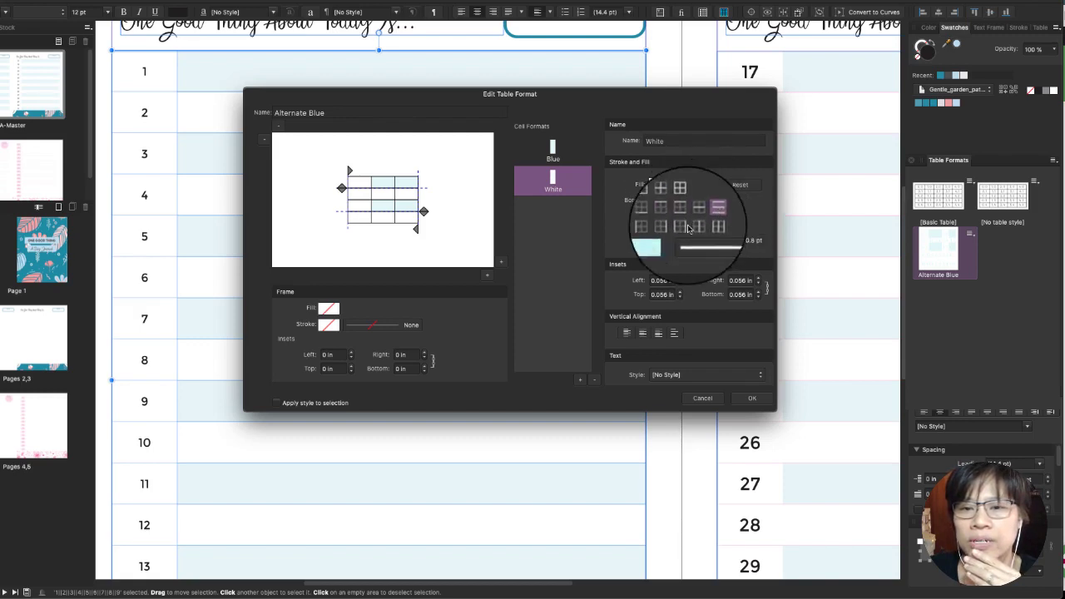
click(752, 398)
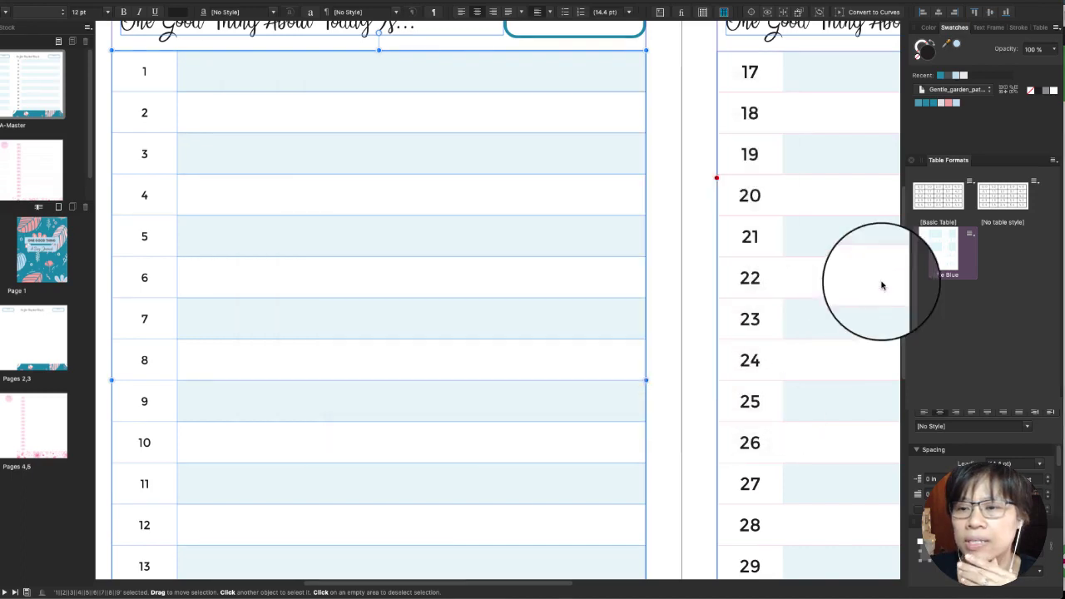
click(970, 235)
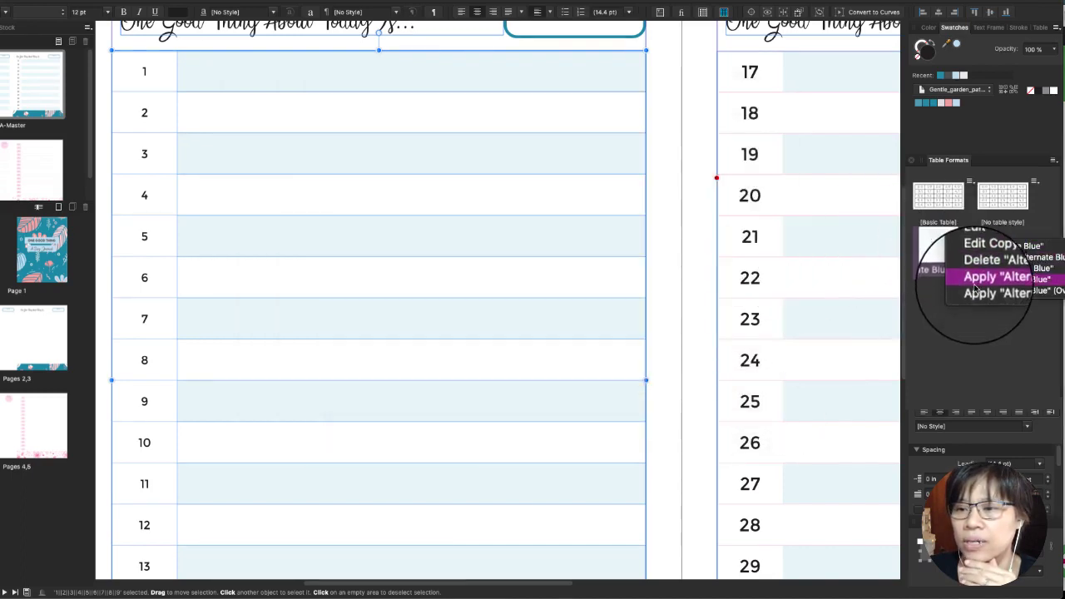
click(974, 291)
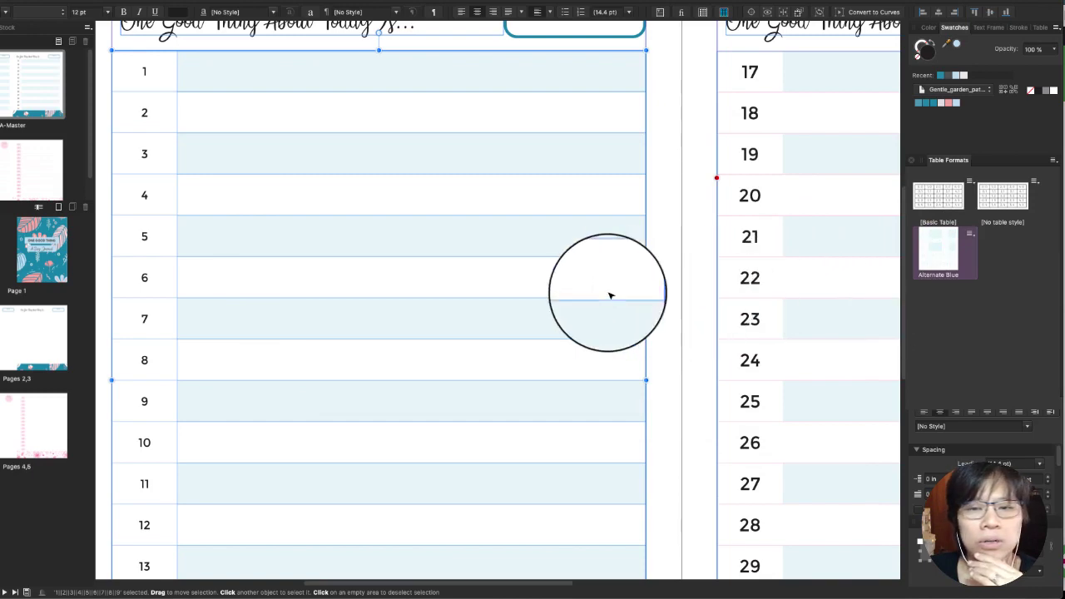
Examine the row borders of the days 1 to 16 table and check the top border color of Alternate Blue's White cell format.
click(658, 285)
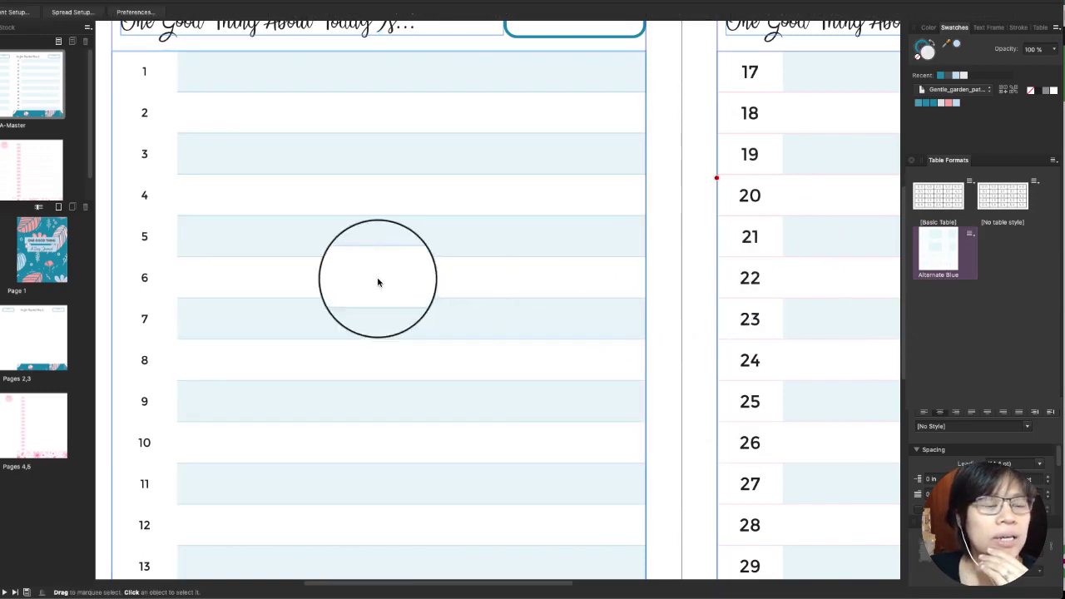
scroll(308, 261, up, 1)
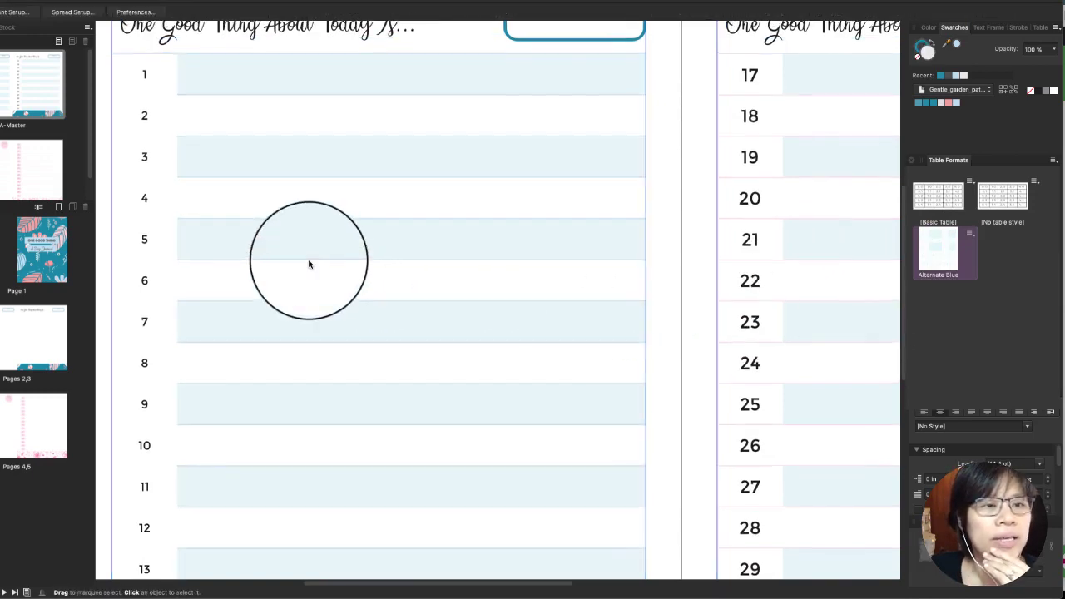
click(166, 95)
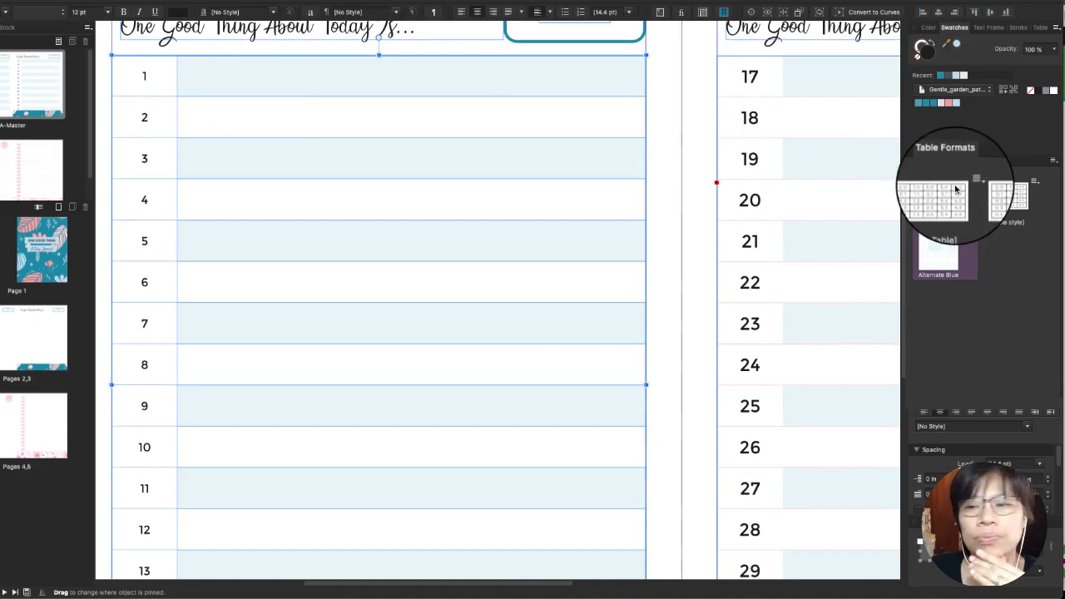
double_click(947, 243)
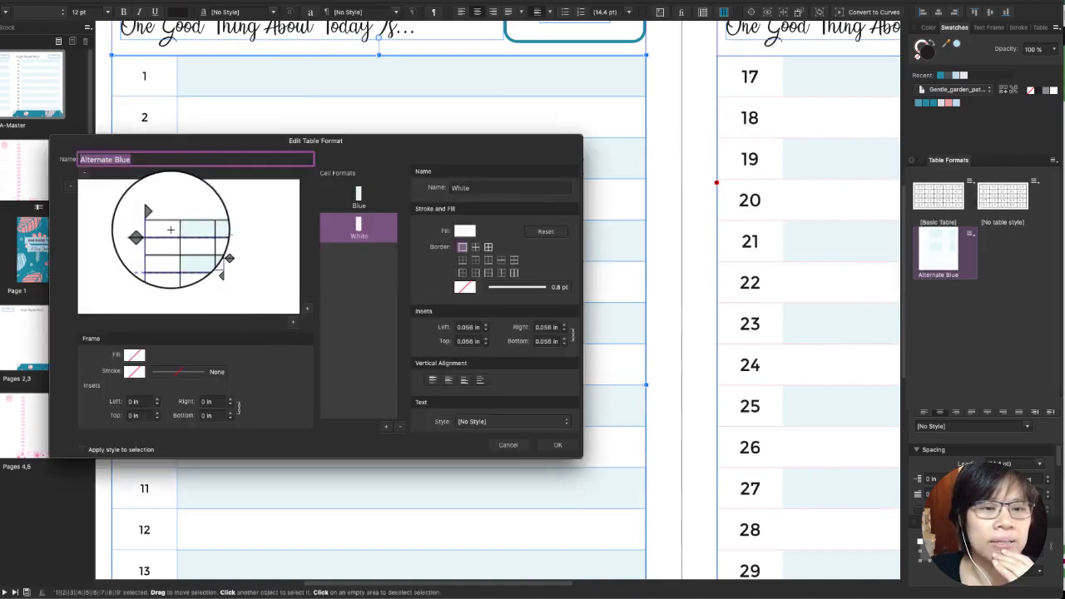
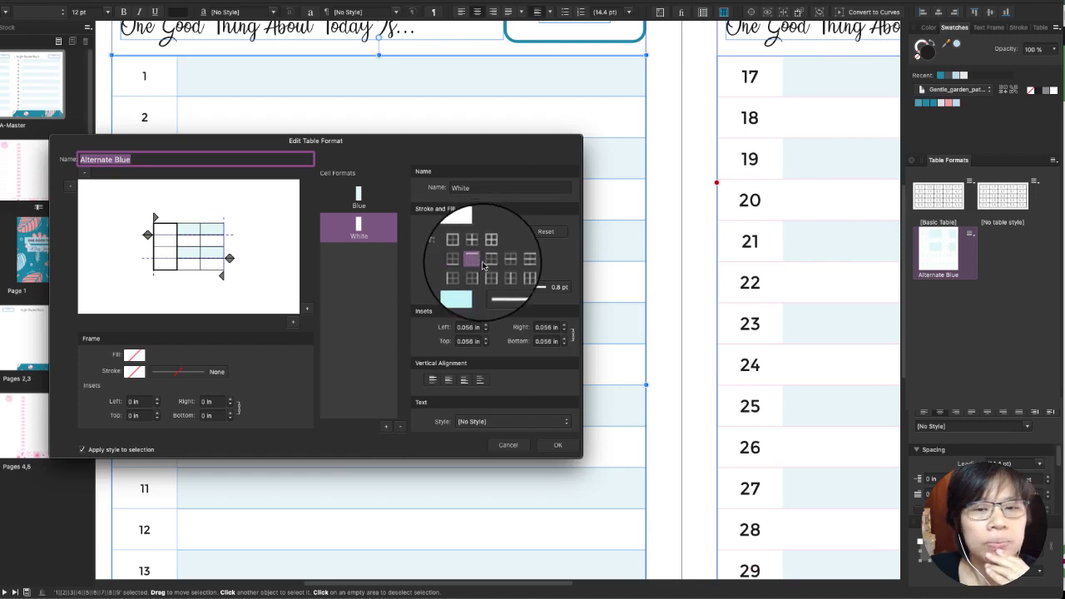
click(462, 287)
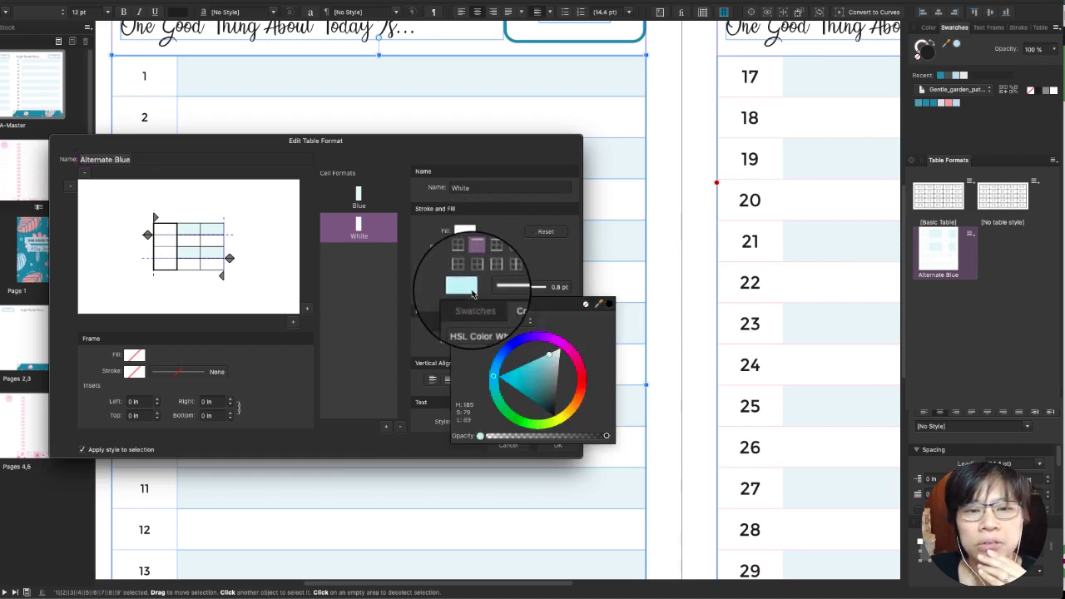
click(473, 306)
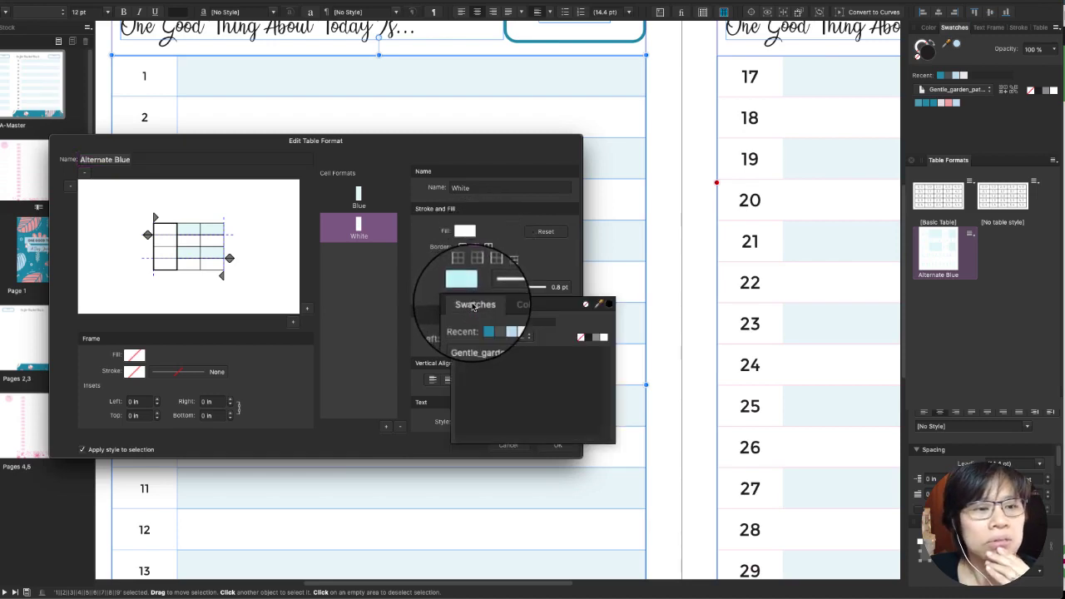
click(156, 230)
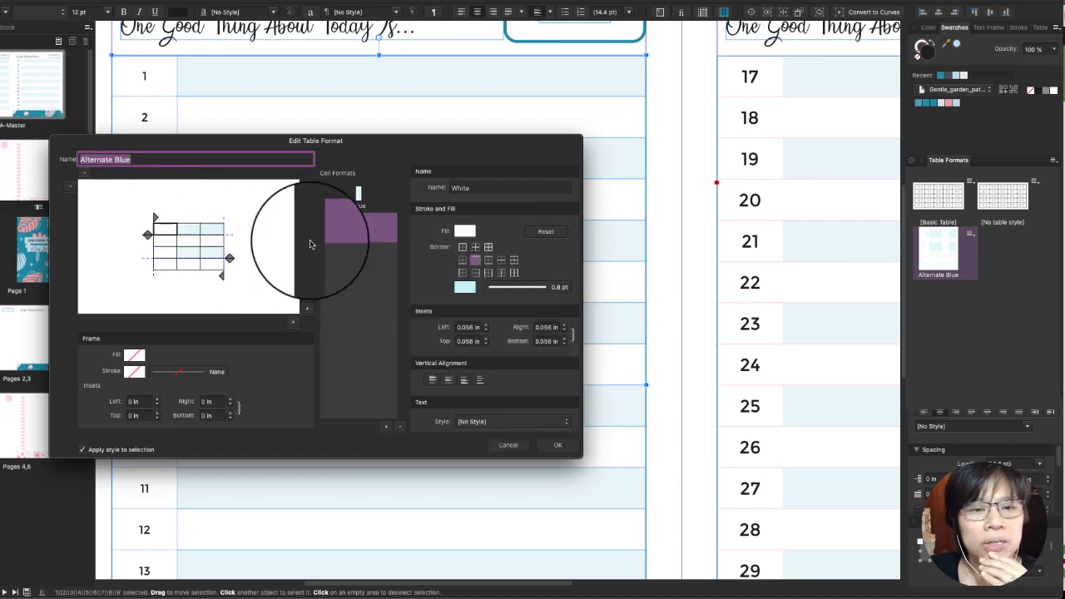
click(344, 229)
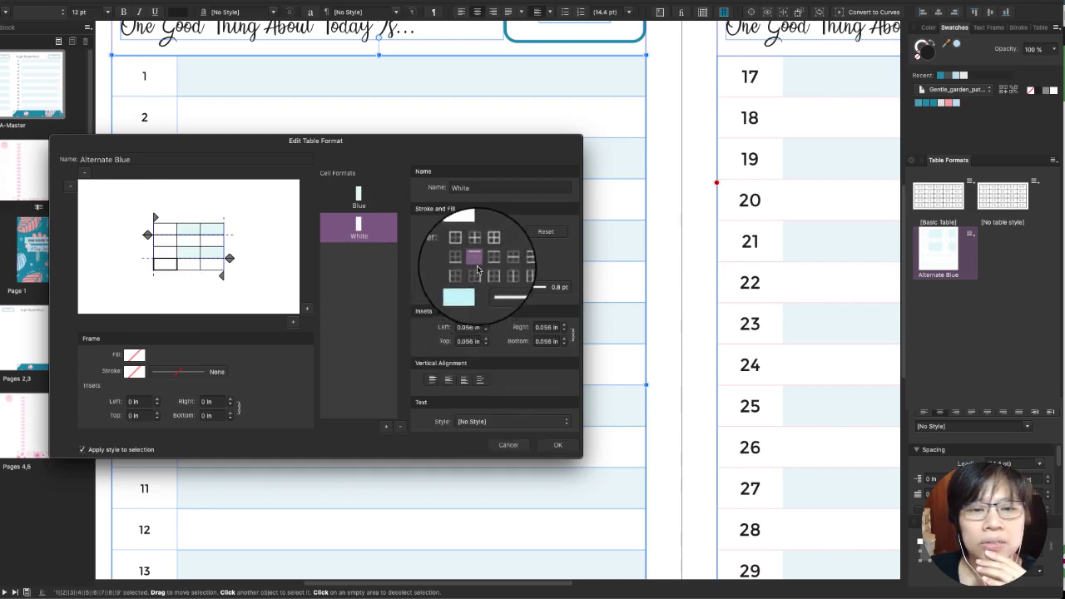
click(545, 446)
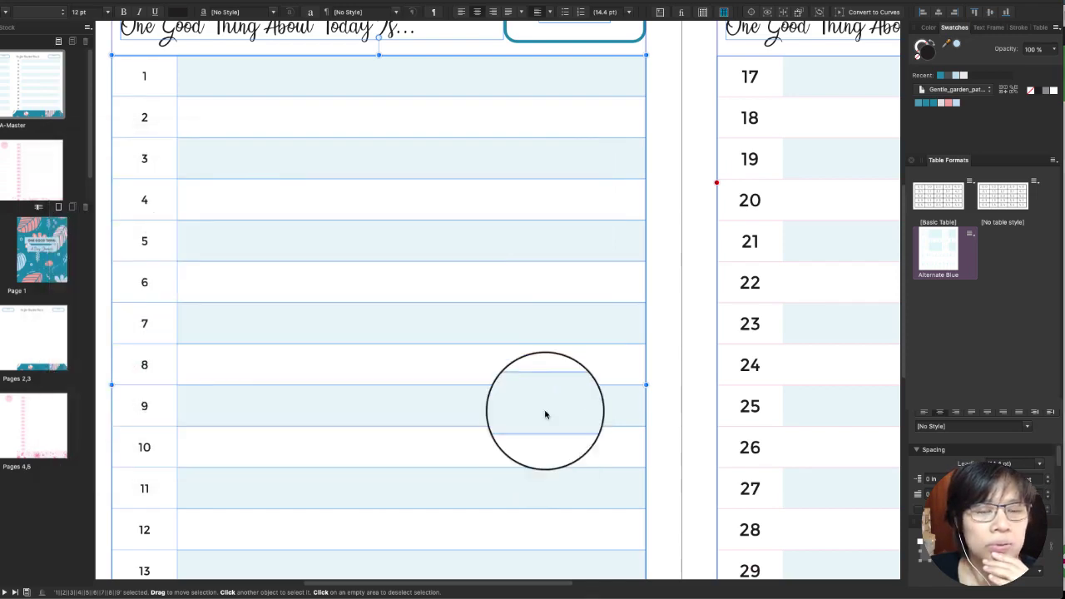
Set all borders of Alternate Blue's White cell format to no color.
scroll(604, 352, down, 1)
scroll(605, 355, down, 5)
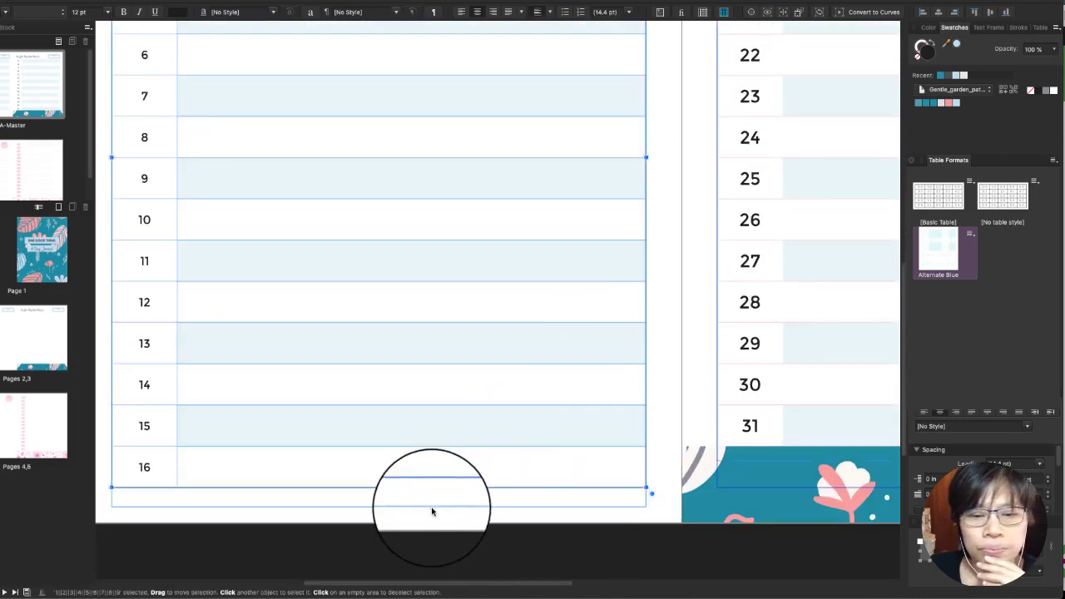
click(380, 512)
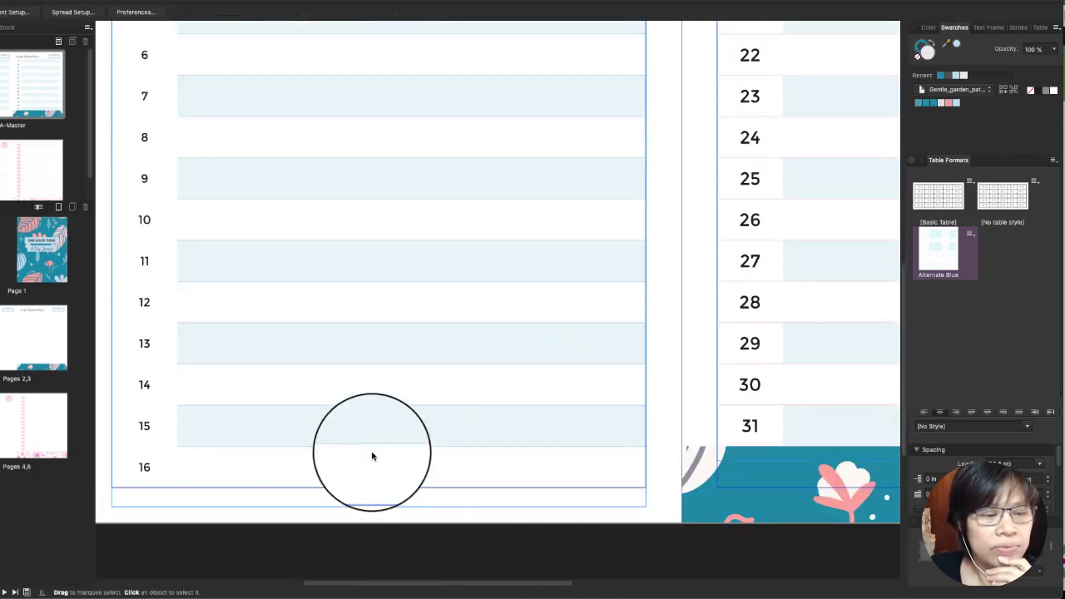
click(372, 456)
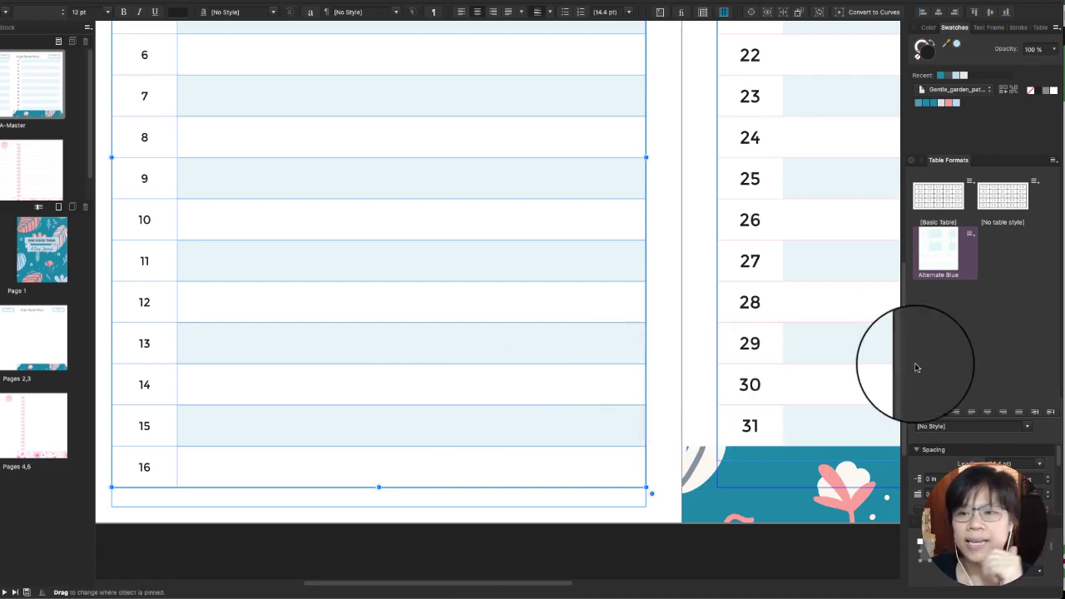
double_click(937, 252)
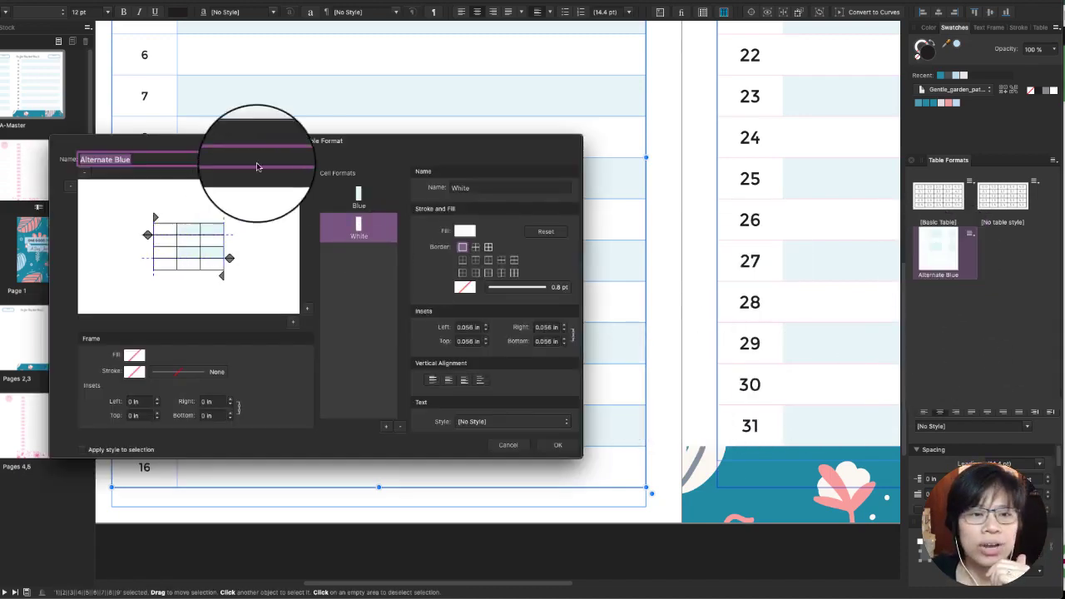
drag(280, 141, 539, 96)
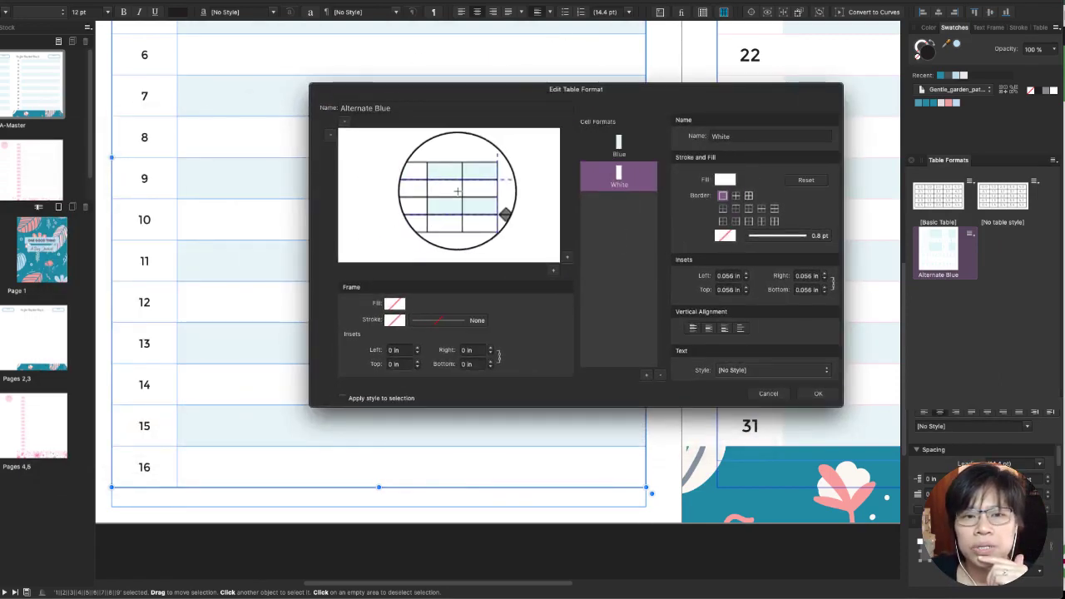
click(749, 196)
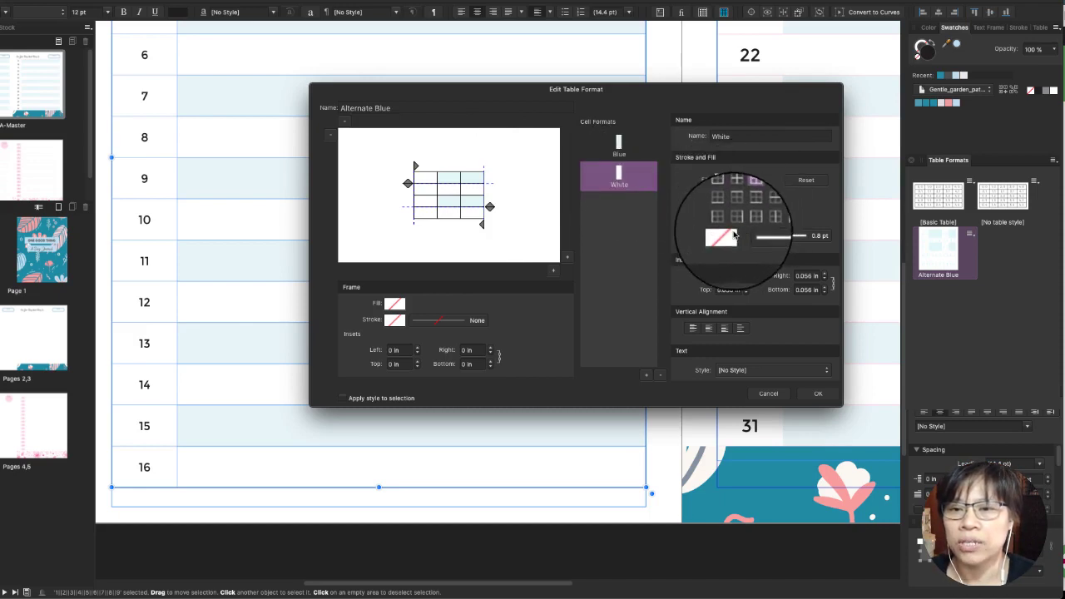
click(724, 222)
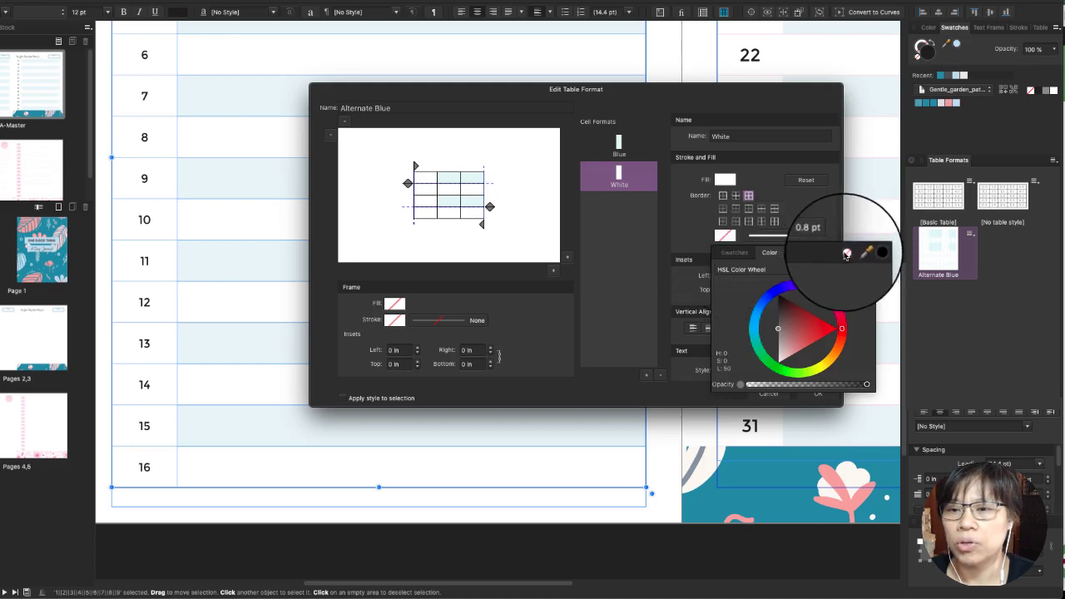
click(690, 222)
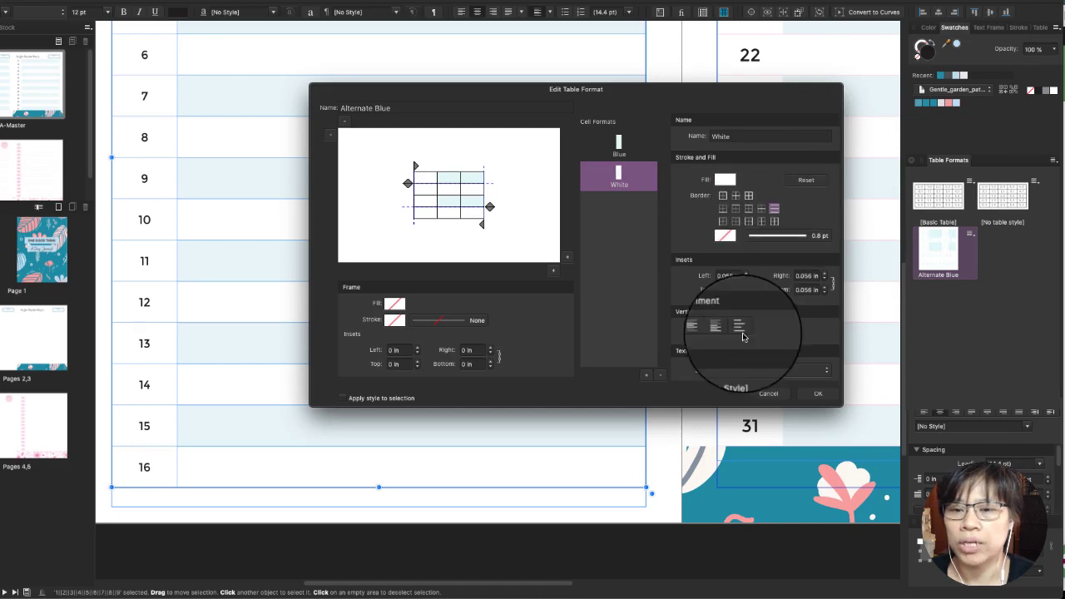
click(628, 244)
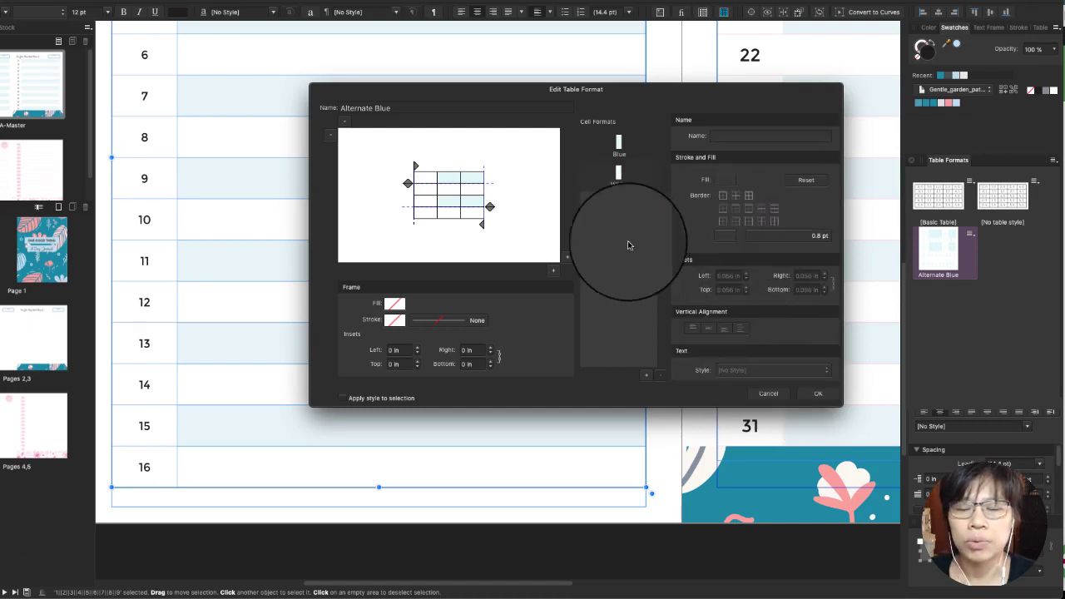
Add a cell format named Left Column to Alternate Blue and assign it to the table's left column cells.
click(647, 376)
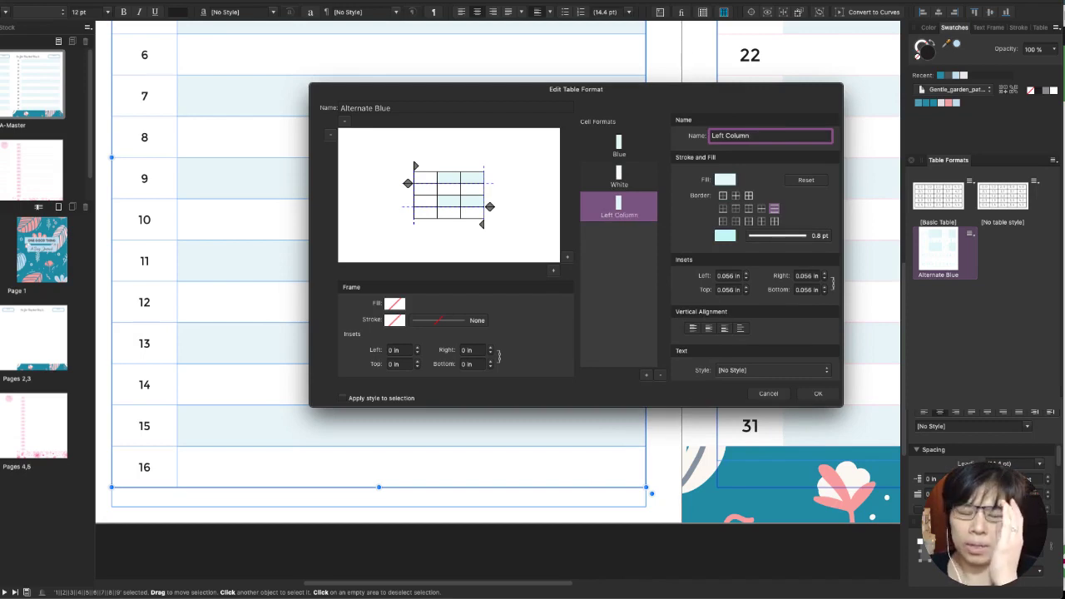
click(426, 178)
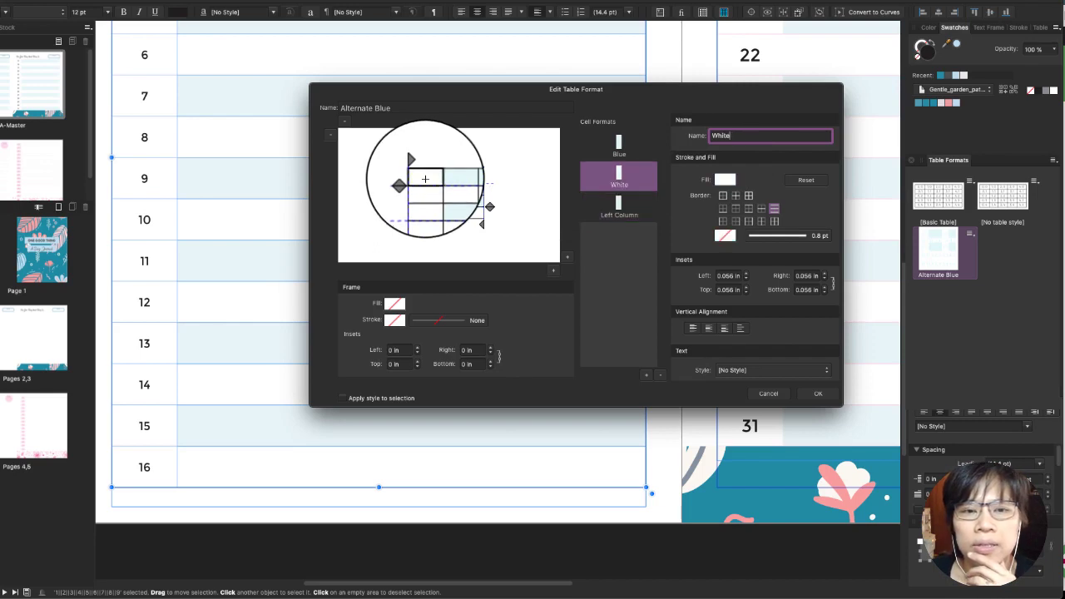
click(617, 206)
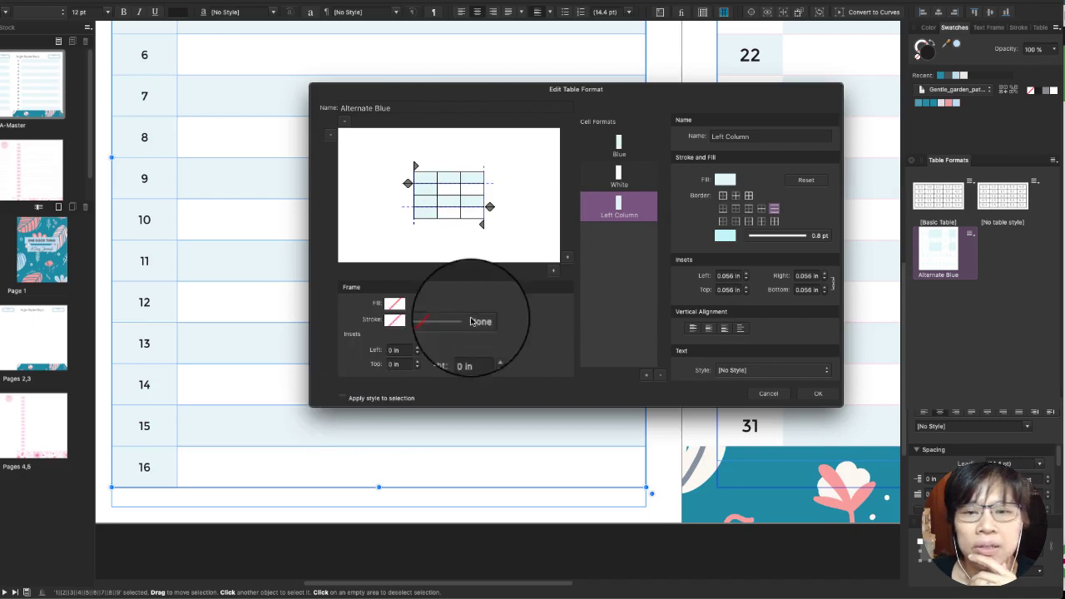
Change the Left Column cell format's fill to white.
click(726, 180)
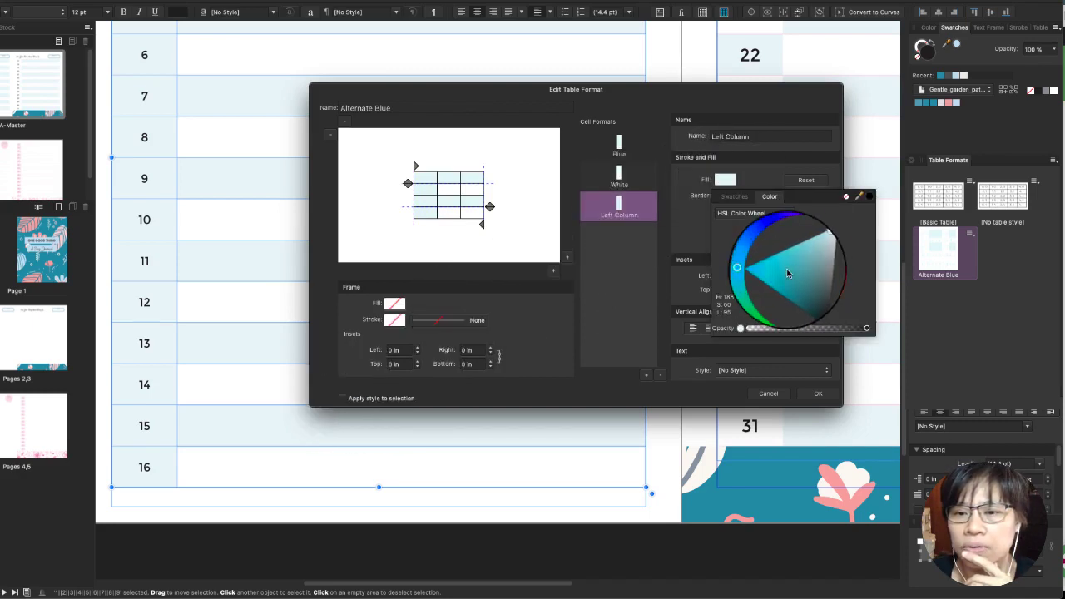
click(734, 197)
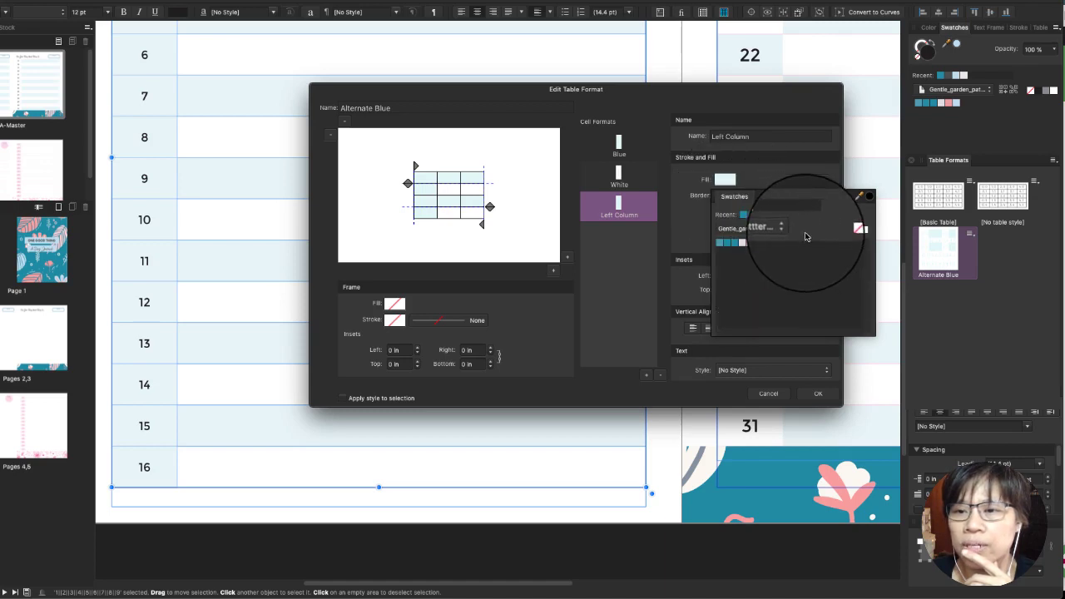
click(769, 196)
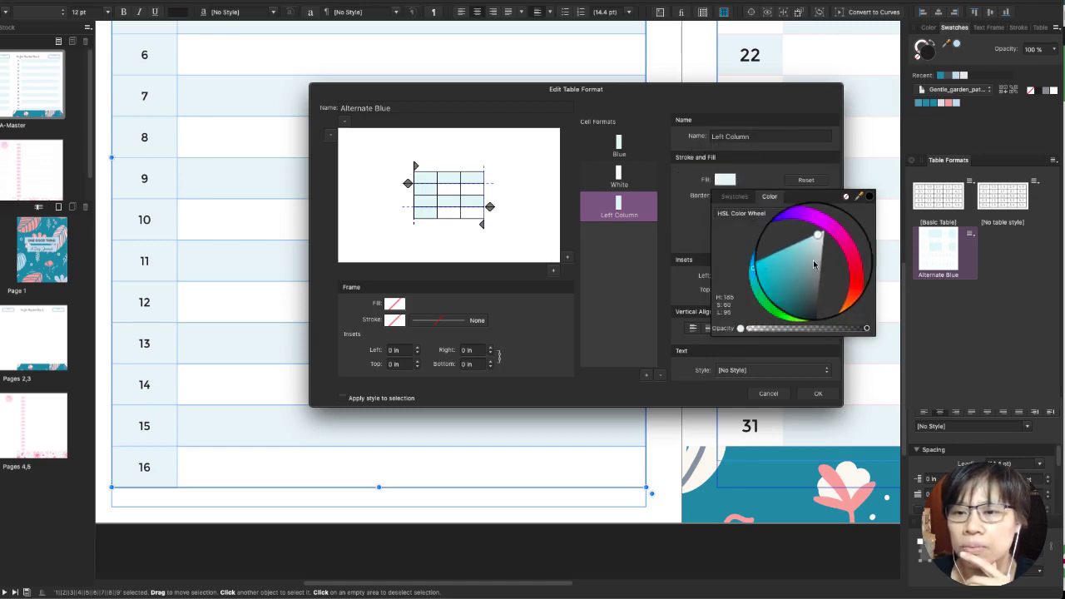
drag(814, 264, 819, 243)
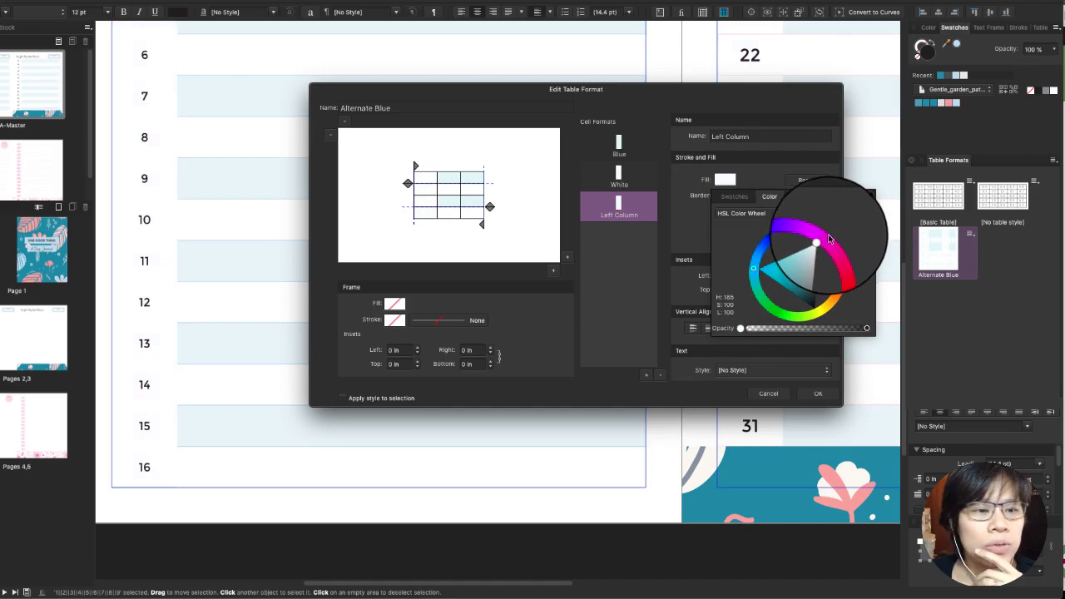
click(760, 172)
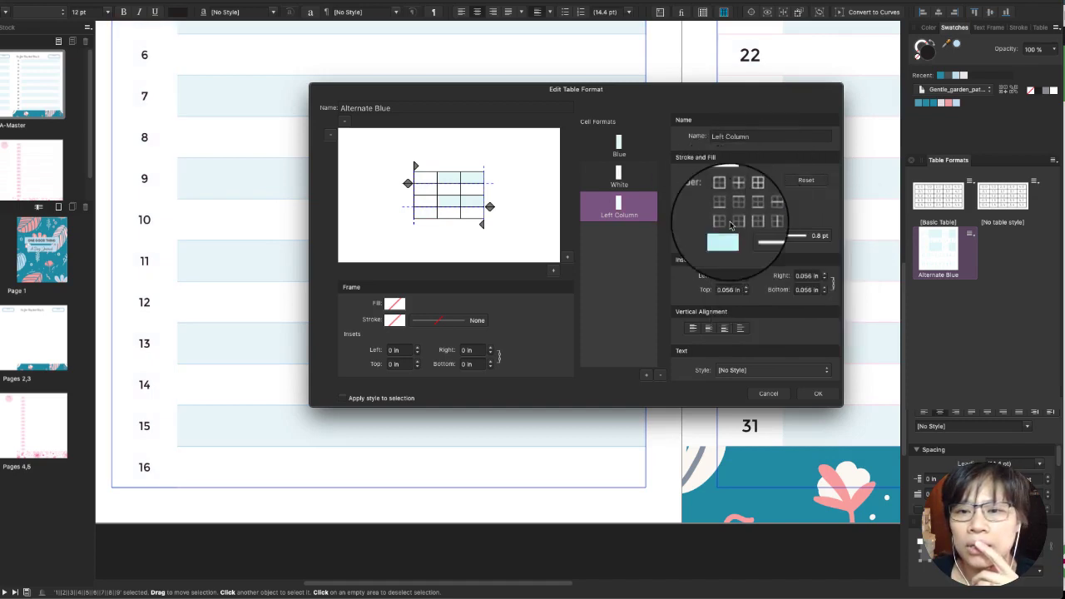
Check the Left Column format's top border color and try adjusting the repeating-row marker in the table preview.
click(770, 213)
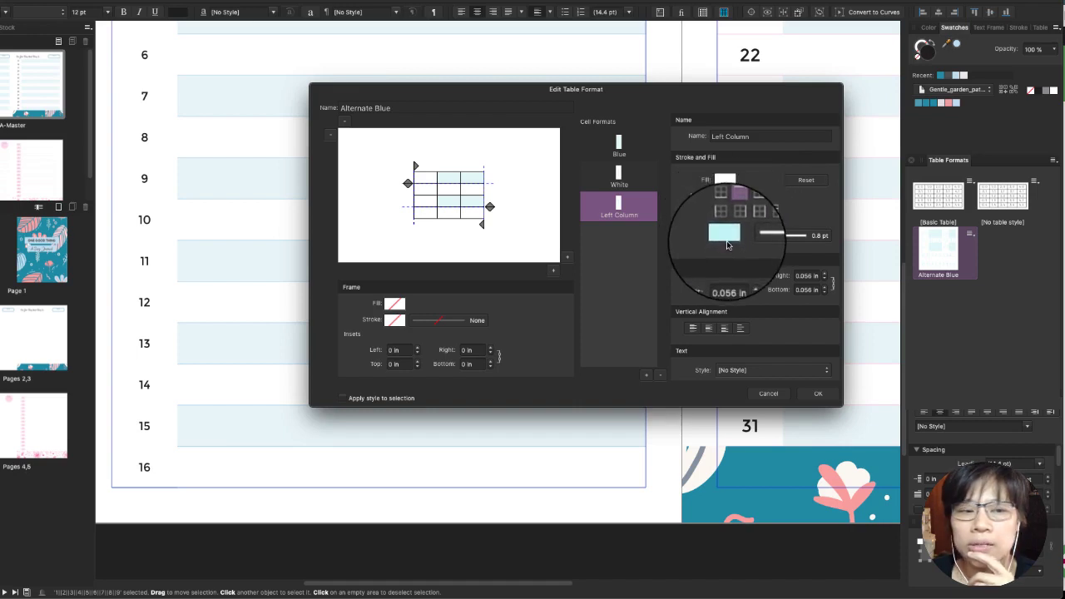
click(723, 236)
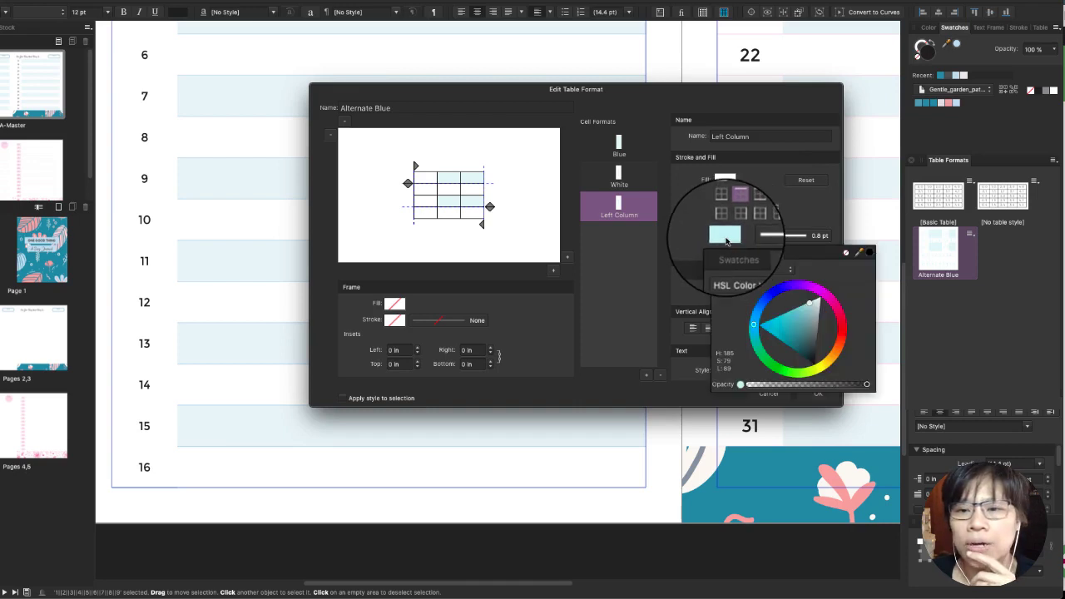
click(638, 225)
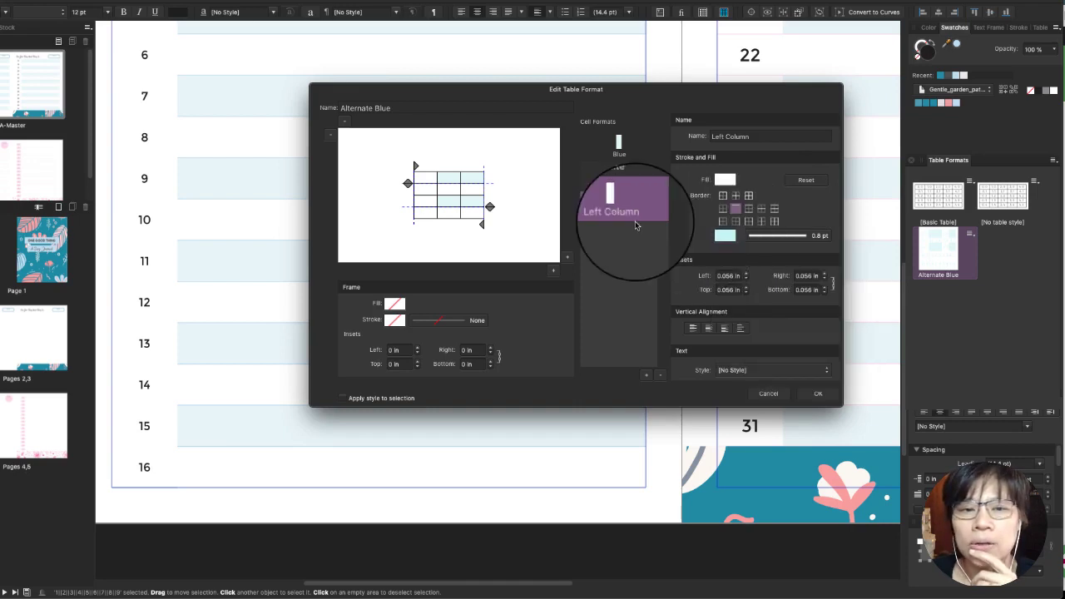
click(408, 187)
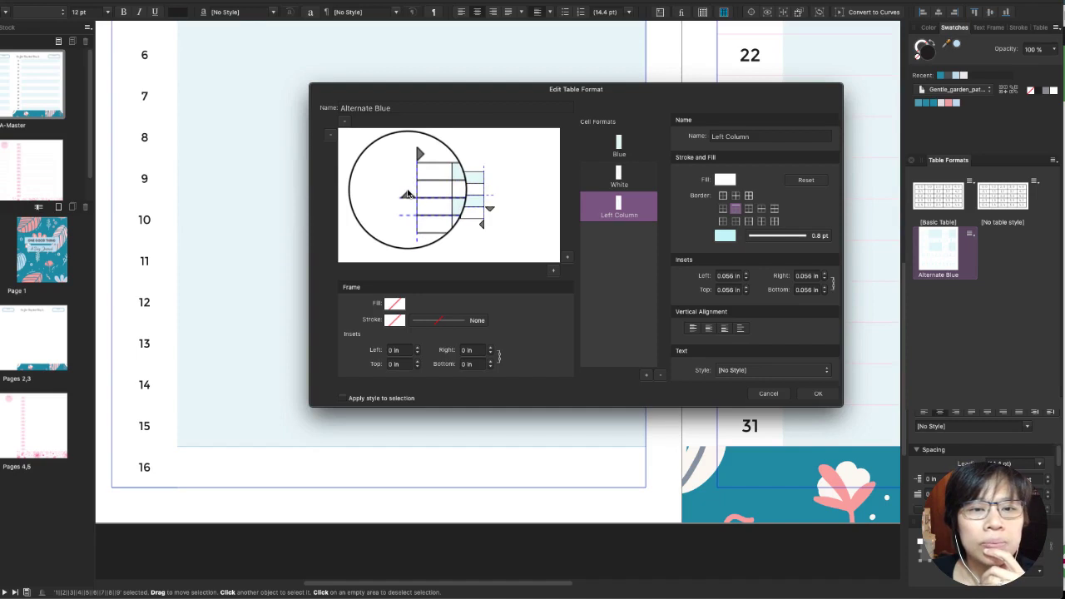
click(407, 194)
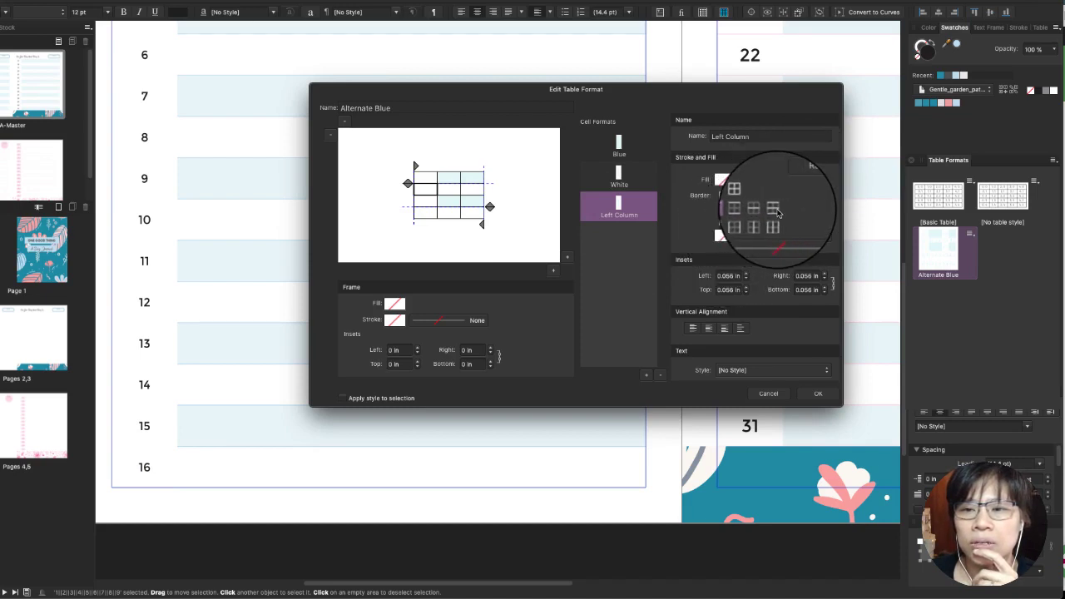
Give the Left Column cell format's horizontal borders a solid 0.8 pt stroke in the Gentle_garden palette's light blue.
click(725, 235)
click(747, 251)
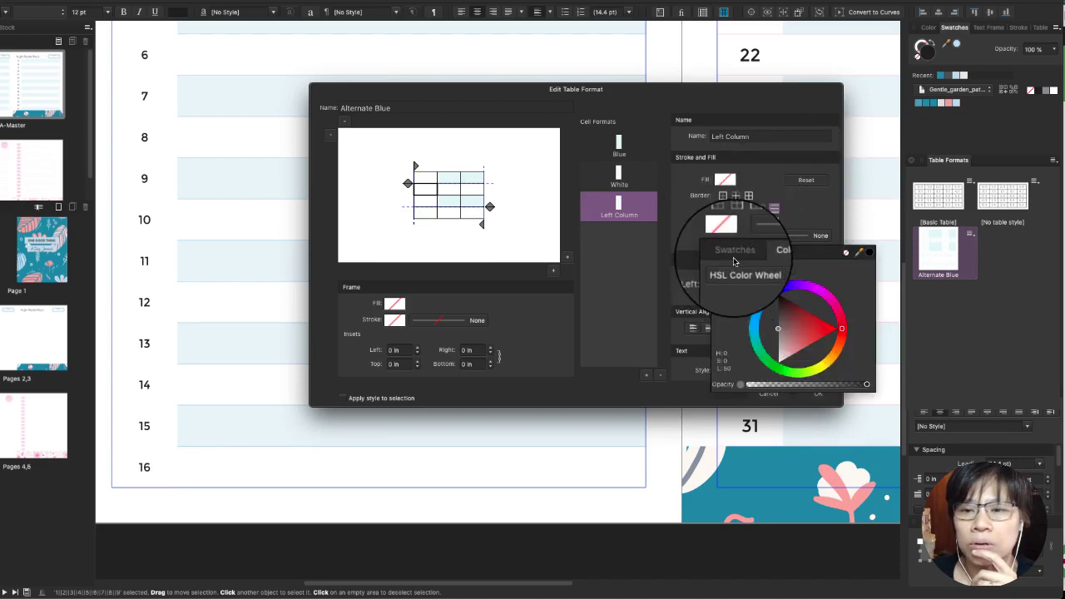
click(734, 245)
click(760, 299)
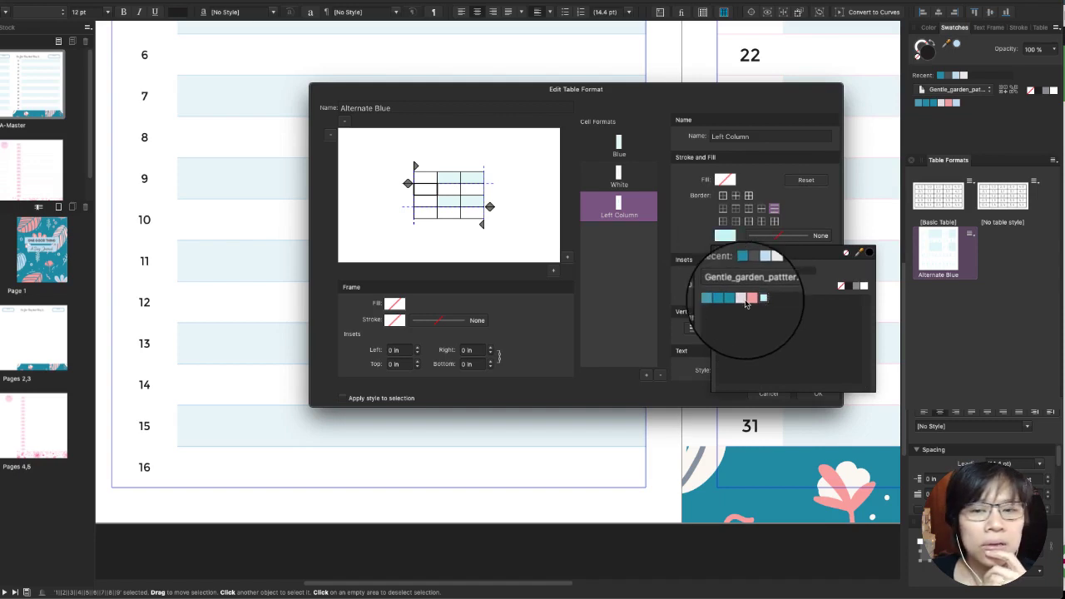
click(758, 301)
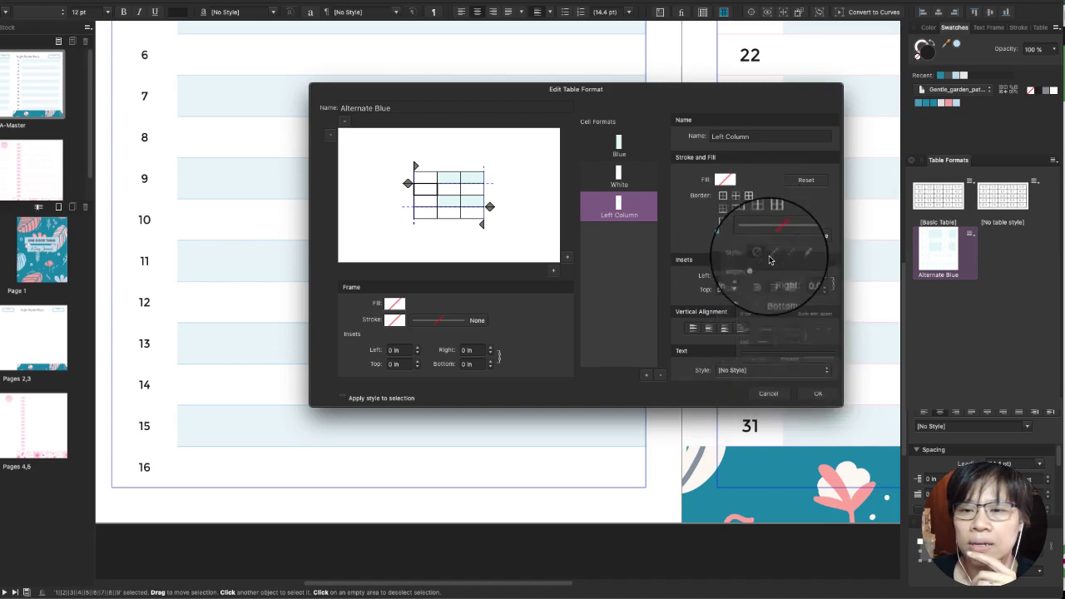
click(774, 243)
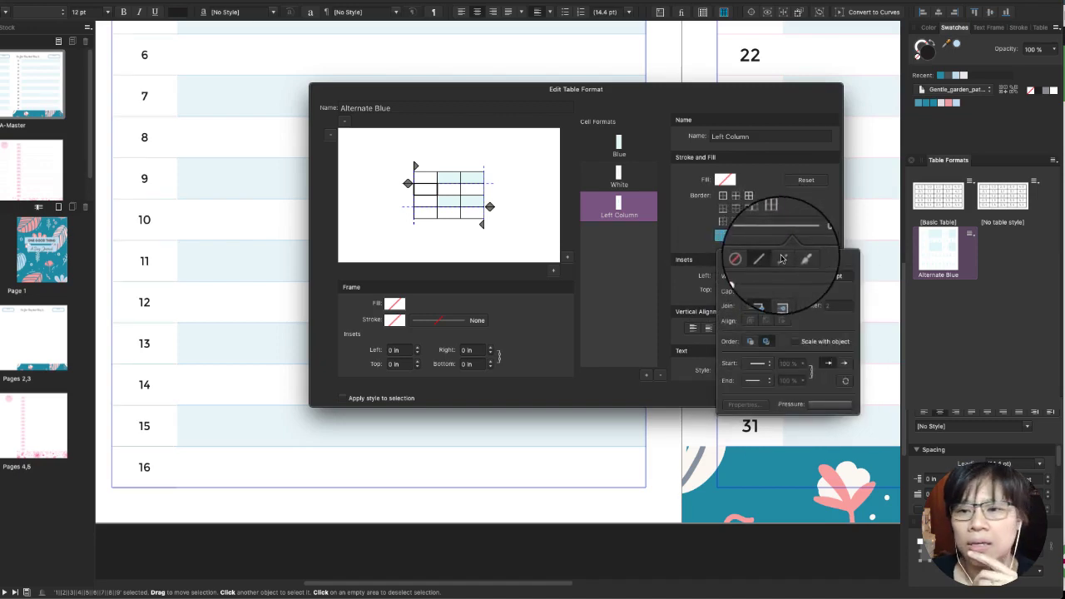
mouse_move(749, 277)
mouse_down()
mouse_move(783, 279)
mouse_move(763, 278)
mouse_up()
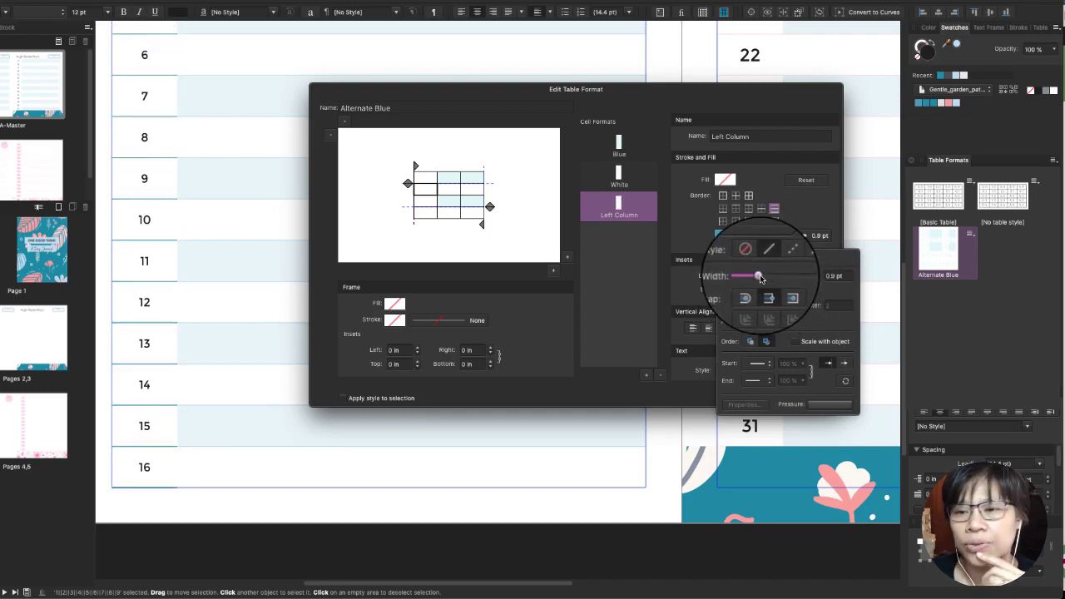
click(722, 222)
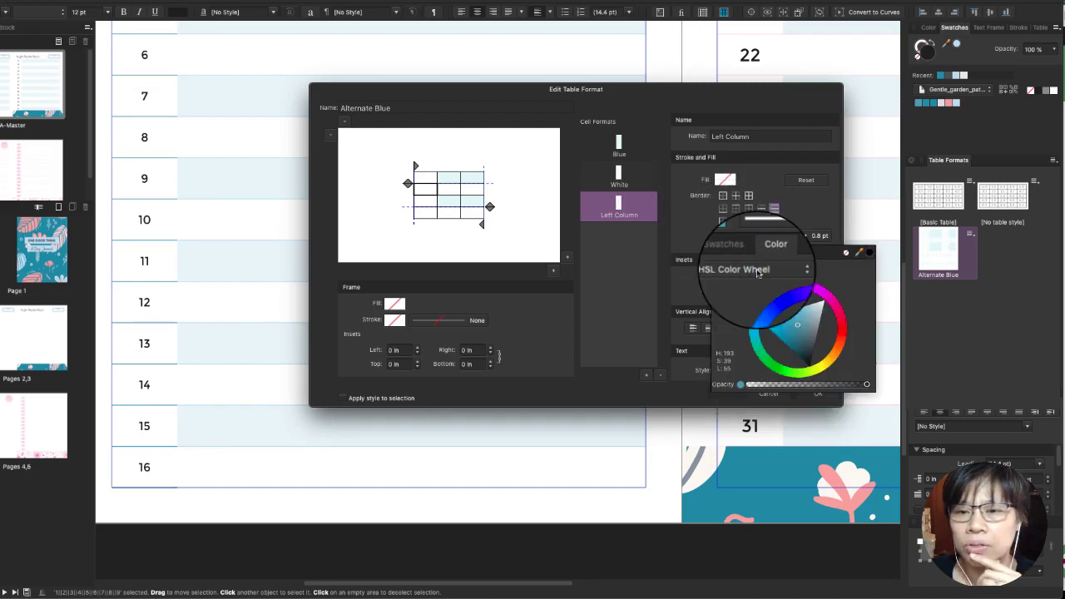
click(731, 250)
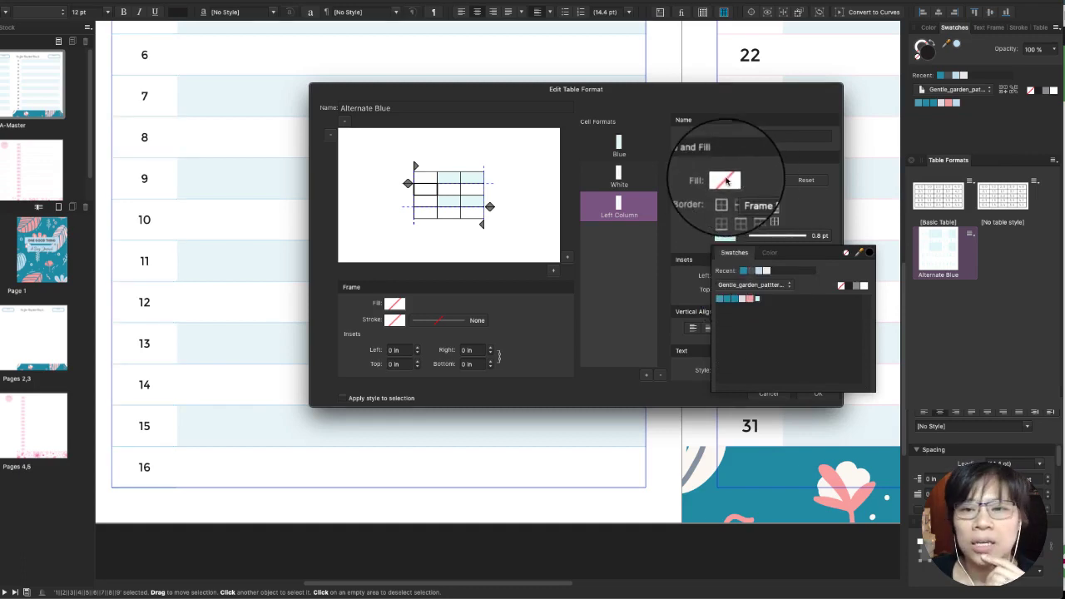
Set the Left Column cell format's fill to white and apply the changes to the Alternate Blue table format.
click(725, 180)
click(726, 181)
click(726, 180)
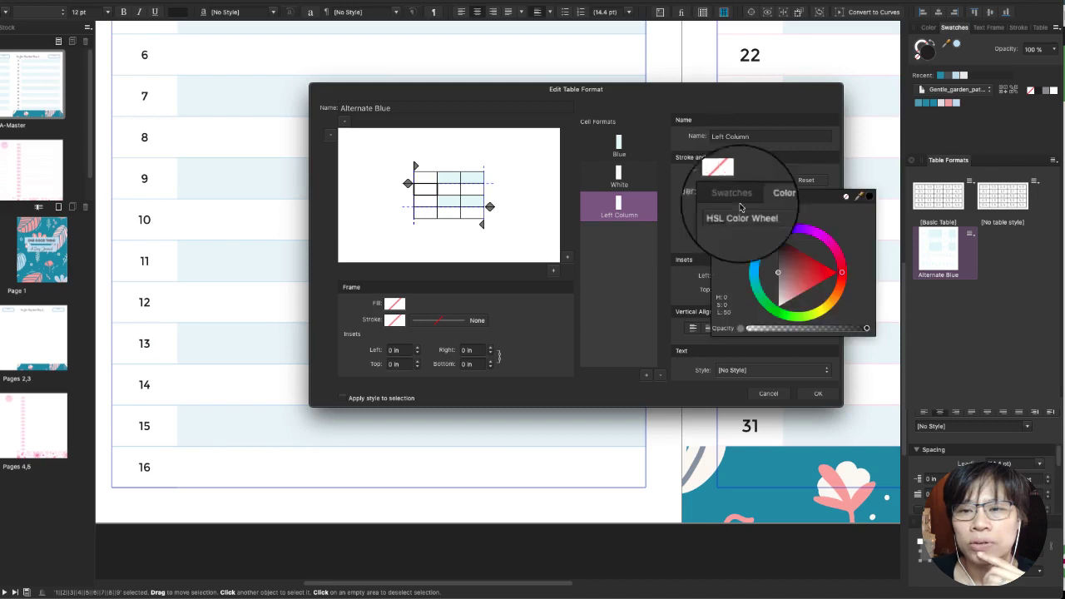
click(785, 297)
drag(784, 311, 768, 320)
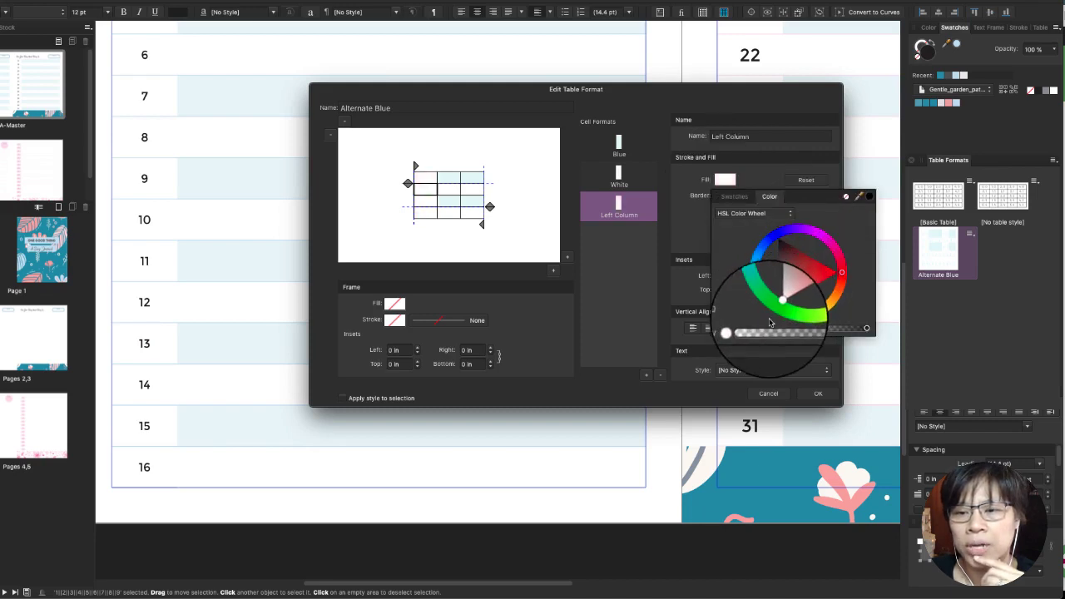
click(690, 216)
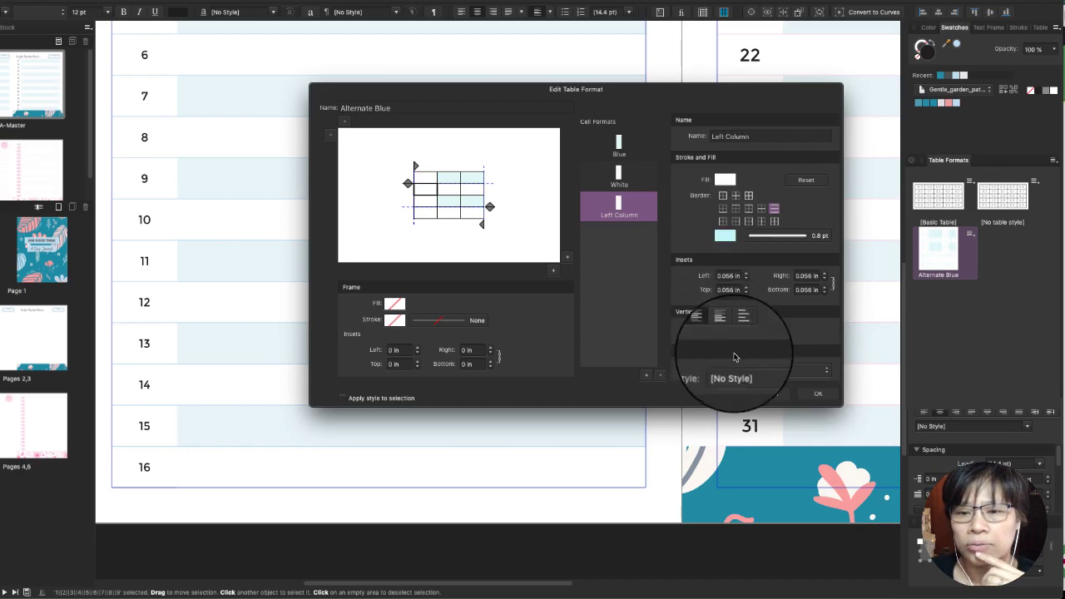
click(818, 396)
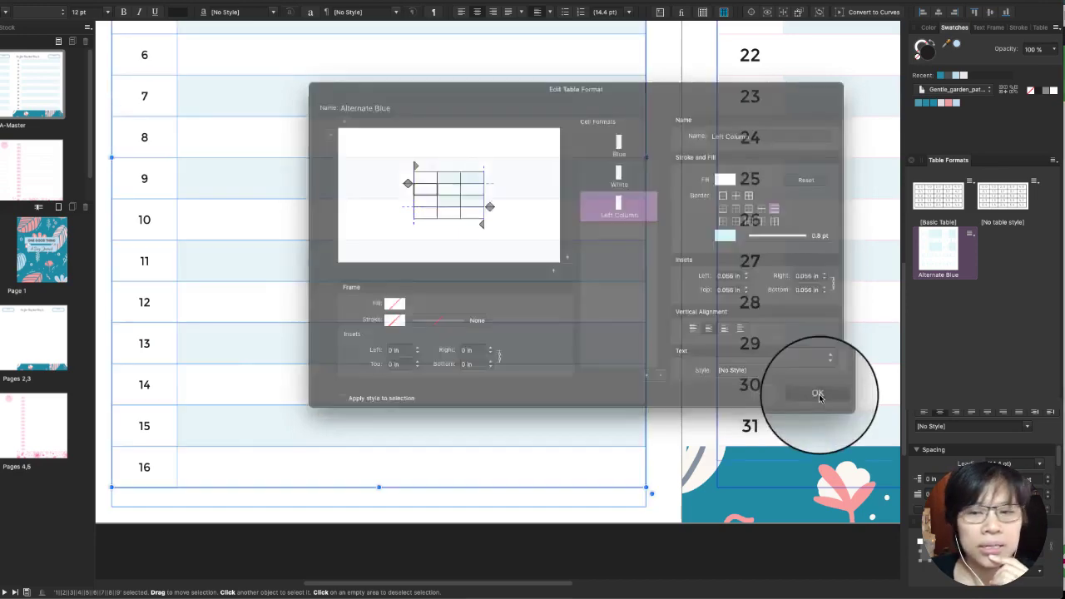
Deselect the table and examine the row lines and headings across both pages of the A-Master spread.
scroll(321, 339, up, 5)
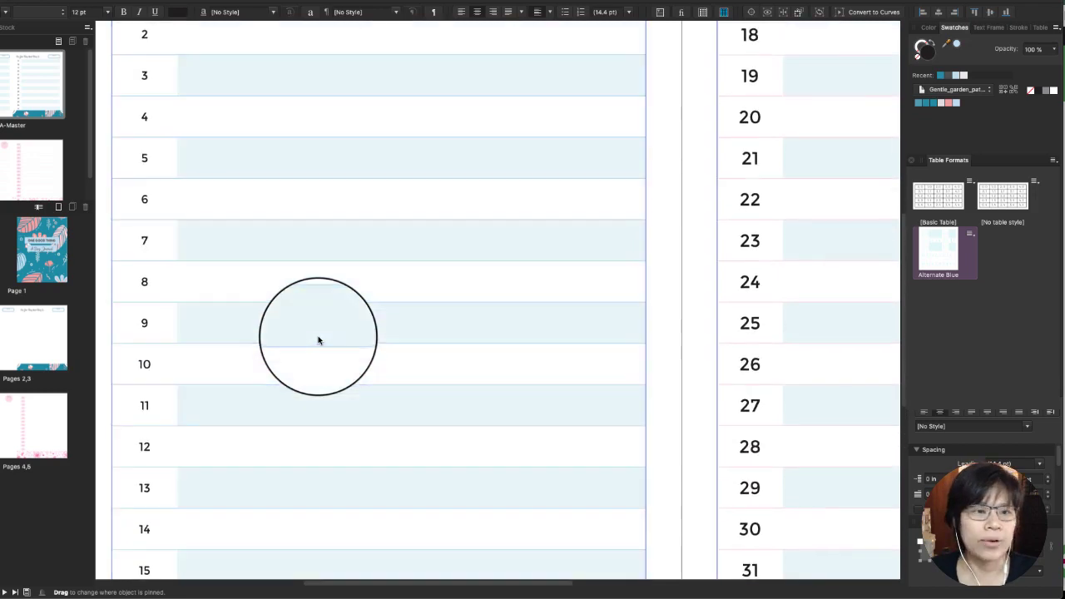
click(319, 339)
scroll(321, 340, up, 1)
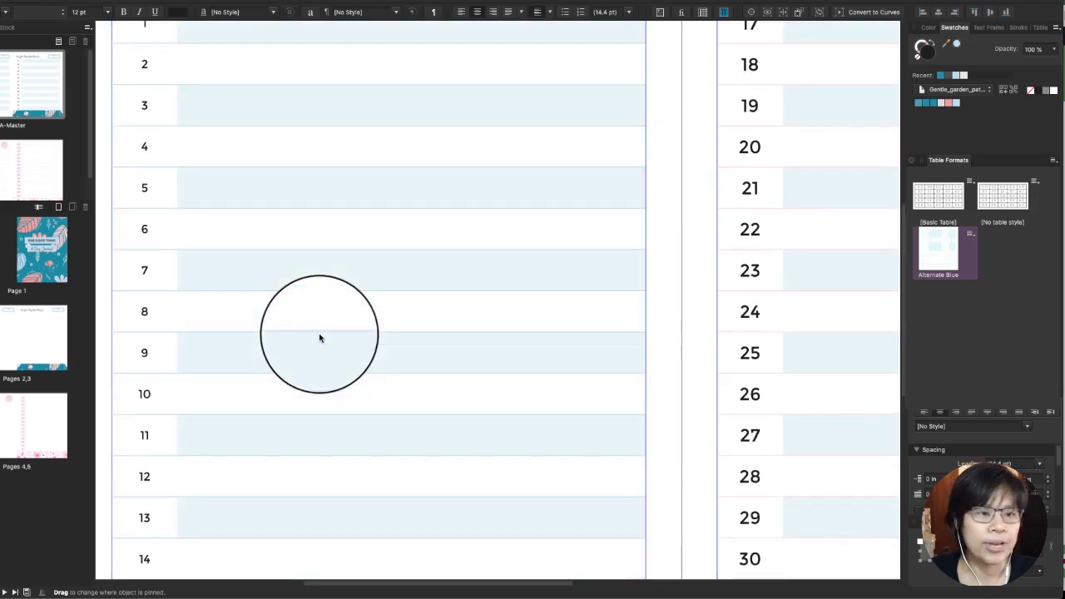
click(679, 210)
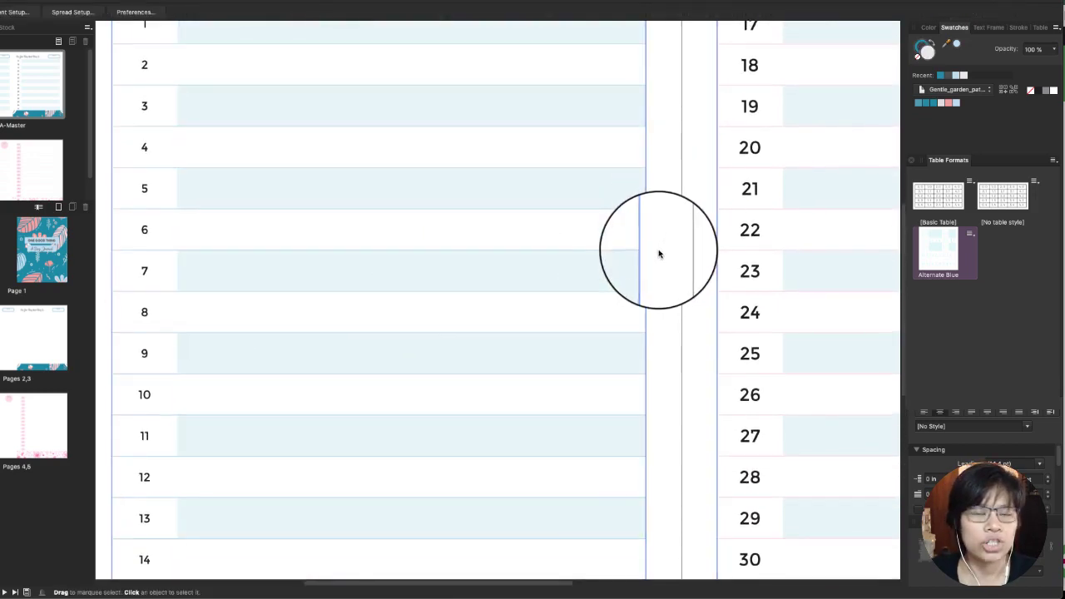
scroll(658, 253, up, 2)
scroll(659, 254, up, 5)
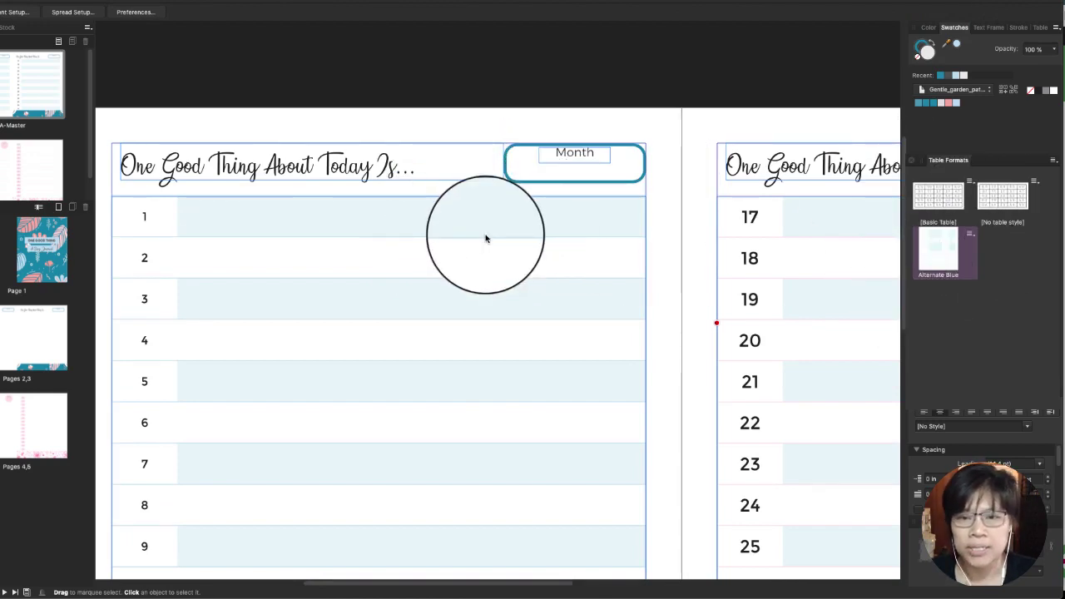
scroll(486, 239, right, 5)
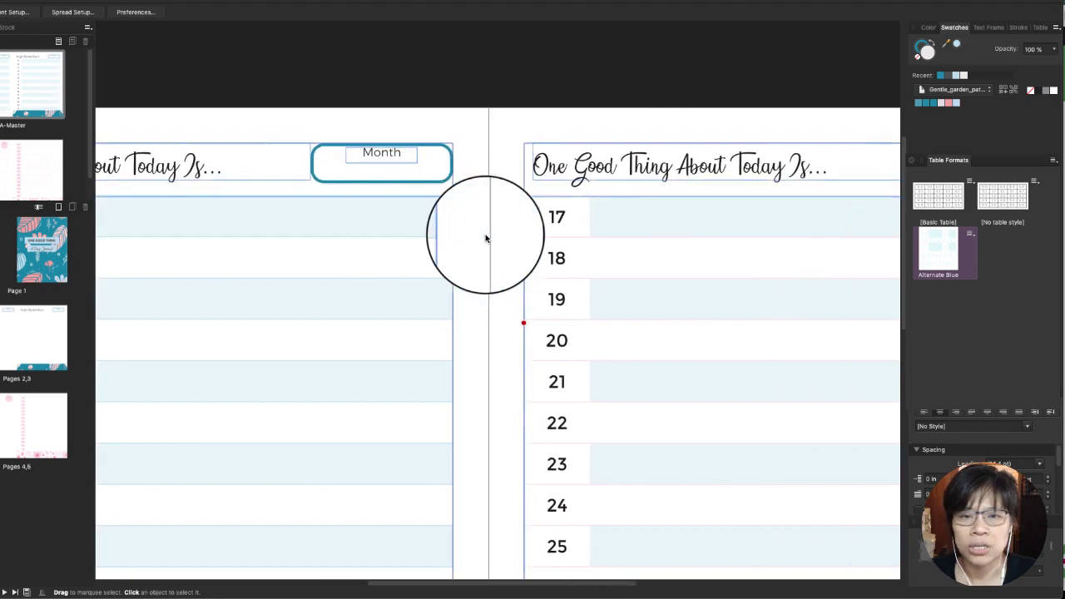
Apply the Alternate Blue table format to the table starting at day 17 on the right-hand page, overriding local formatting.
scroll(486, 239, right, 5)
click(506, 238)
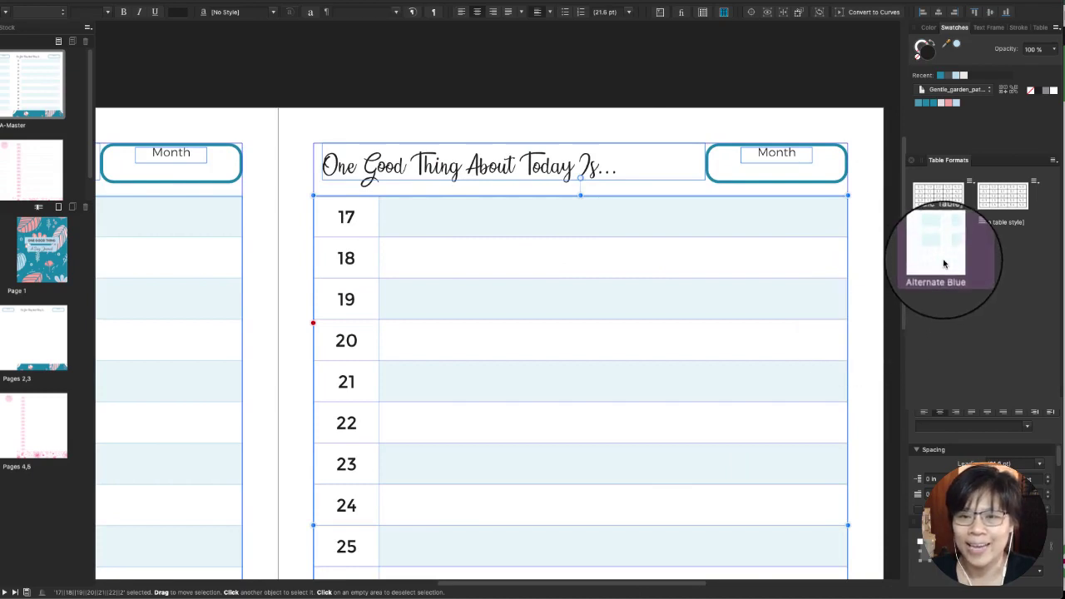
right_click(945, 256)
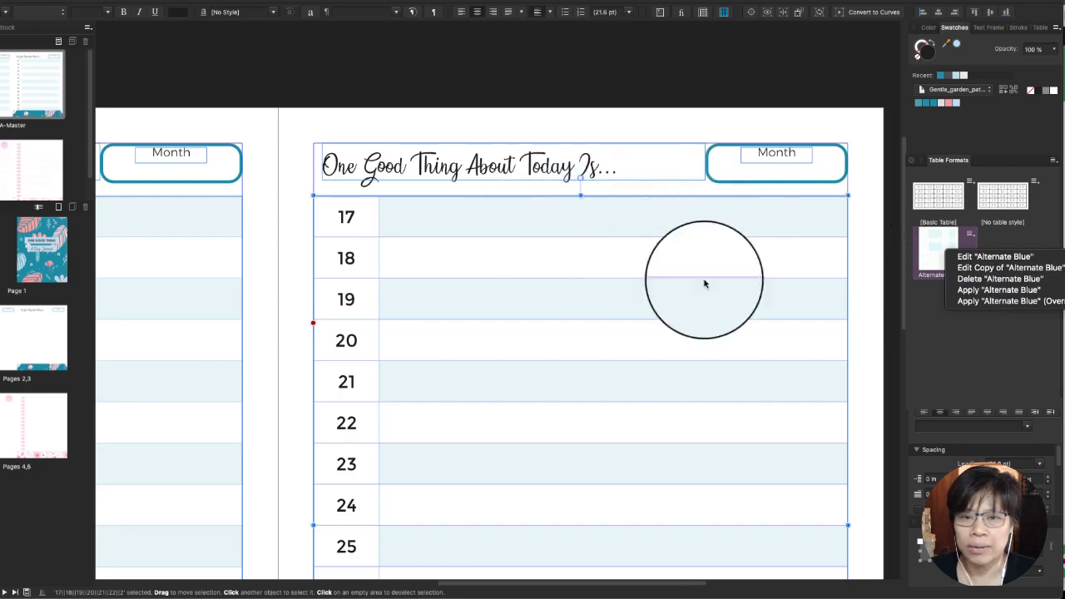
click(1057, 303)
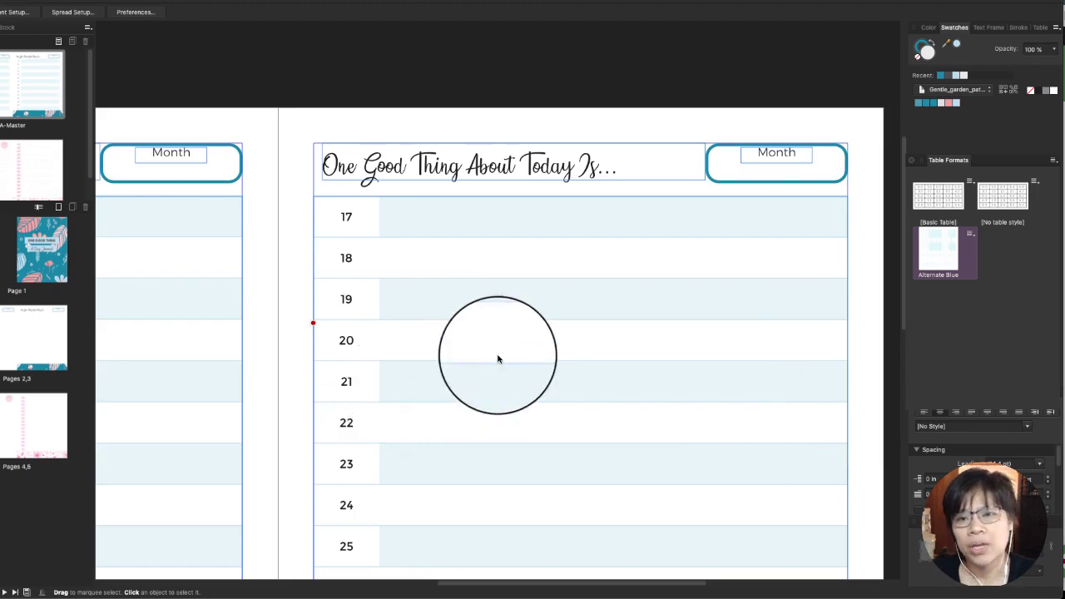
Recolour the outlines of both Month boxes on the A-Master spread with the first teal swatch of the Gentle_garden palette.
scroll(499, 359, down, 2)
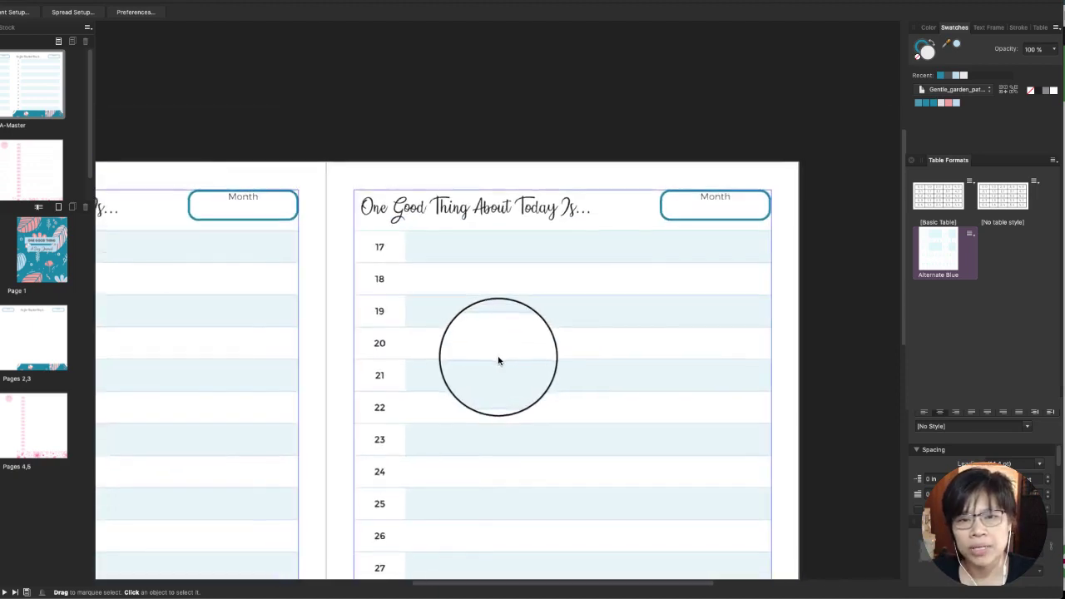
scroll(498, 360, down, 2)
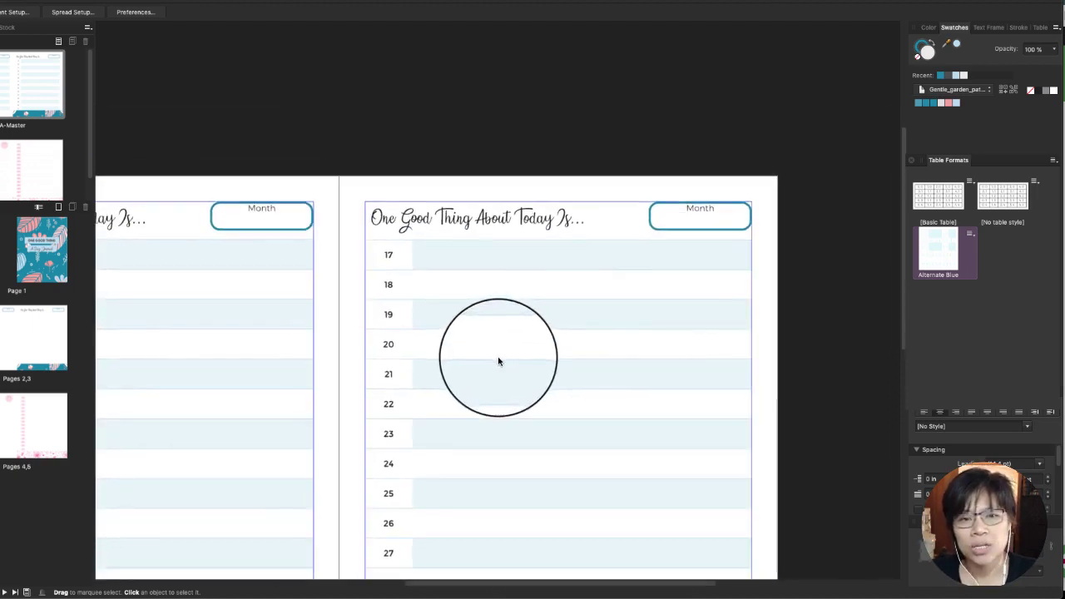
scroll(613, 323, down, 3)
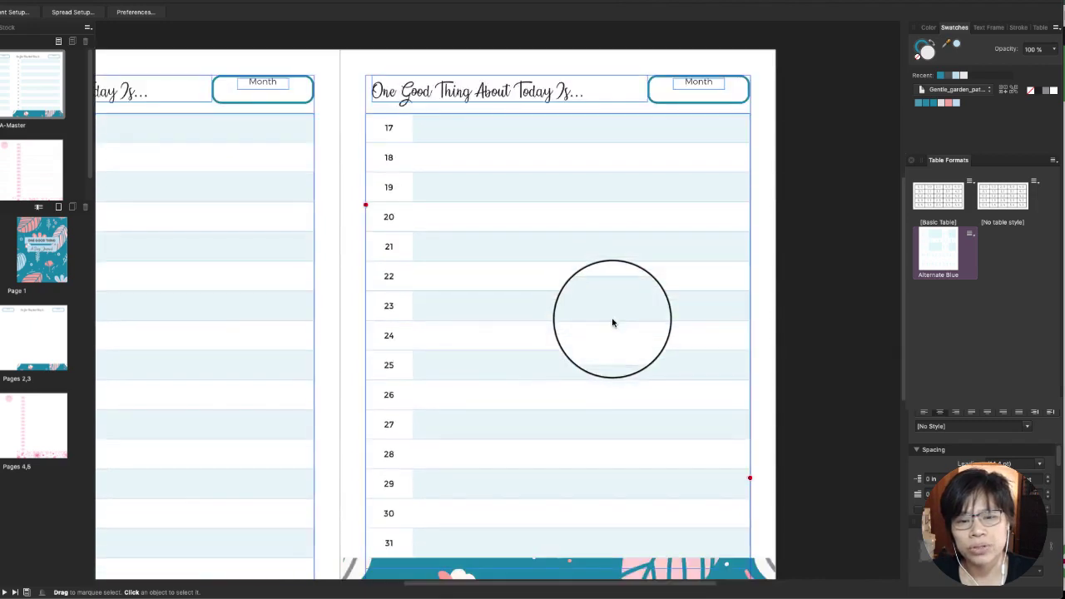
scroll(612, 323, down, 2)
scroll(612, 323, up, 2)
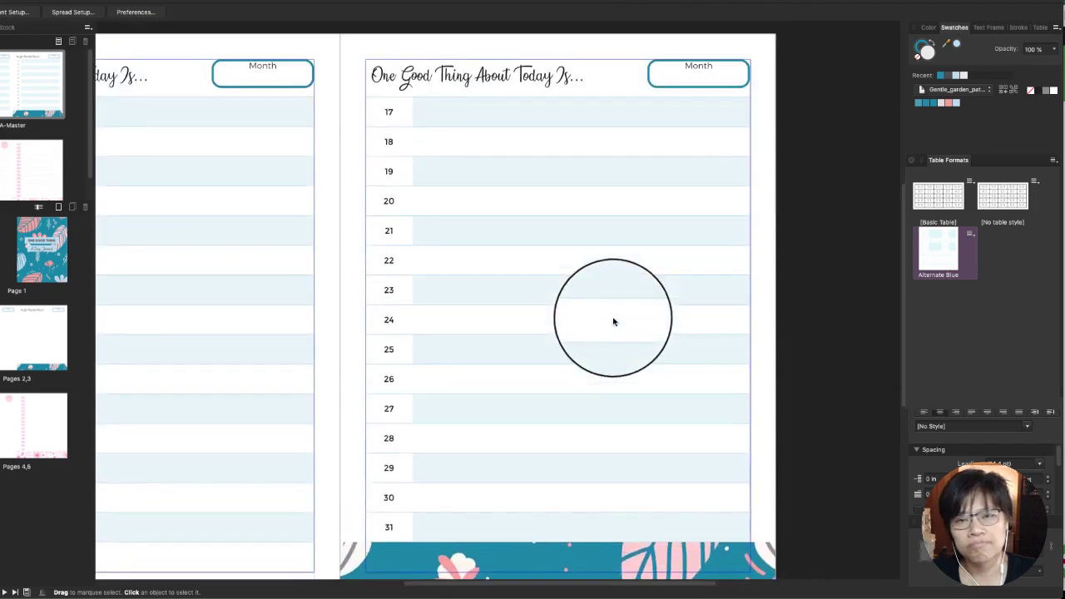
click(675, 86)
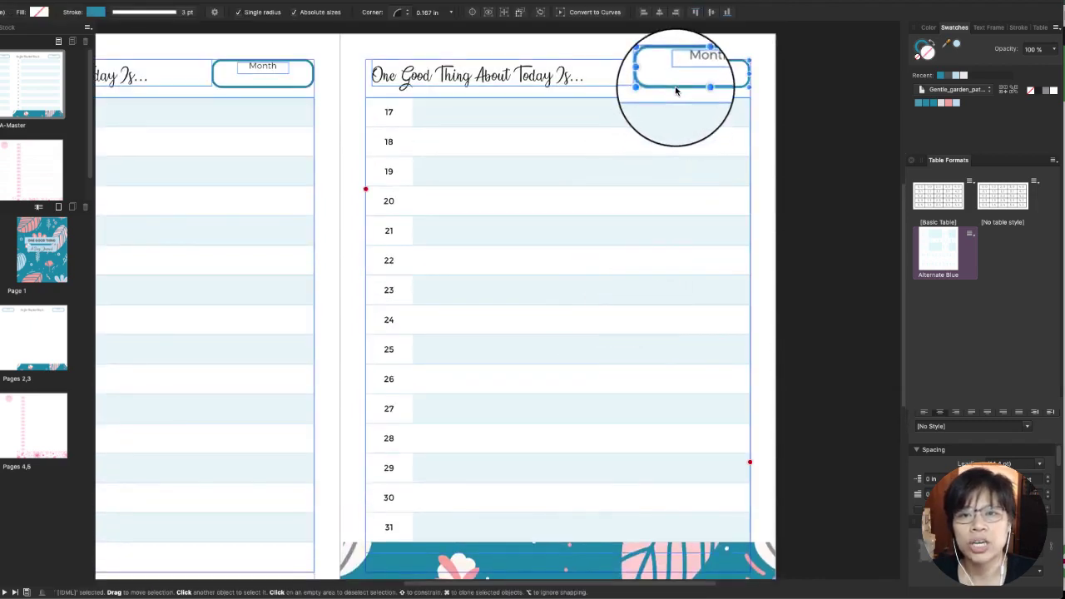
shift+click(308, 83)
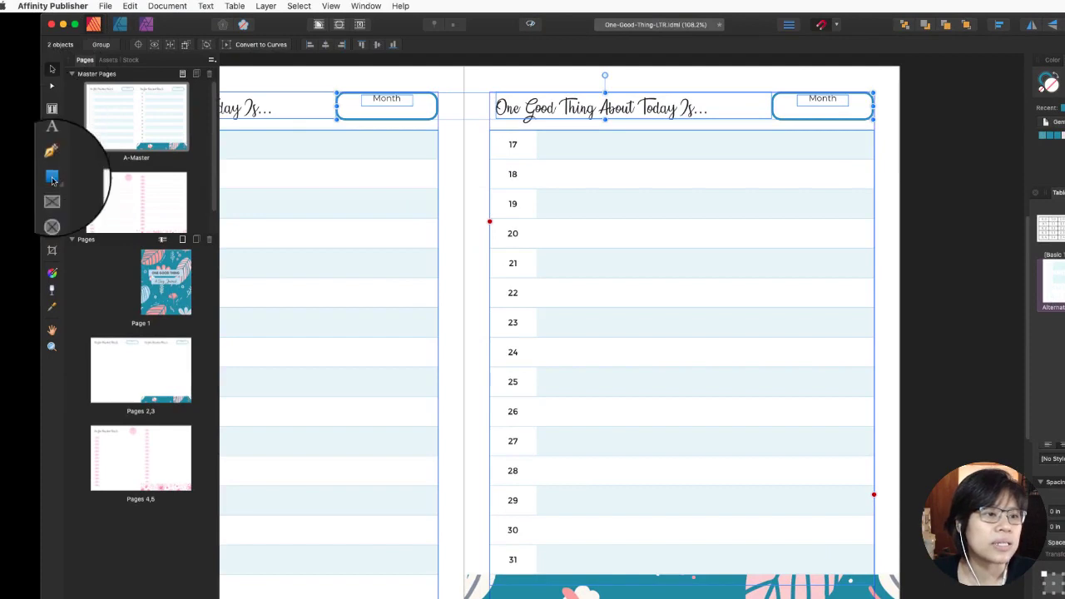
click(48, 177)
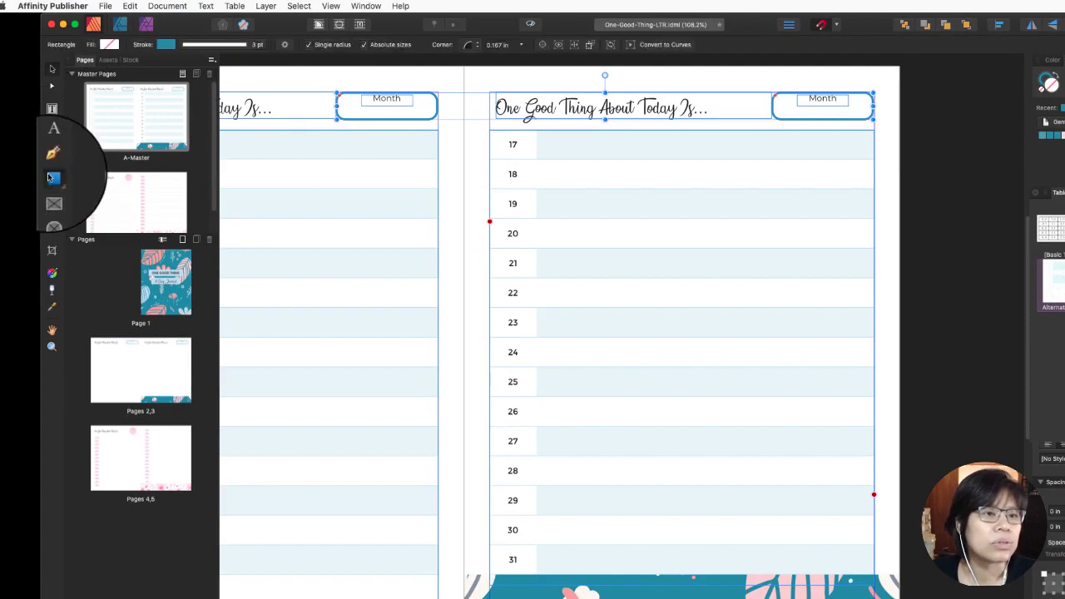
click(173, 44)
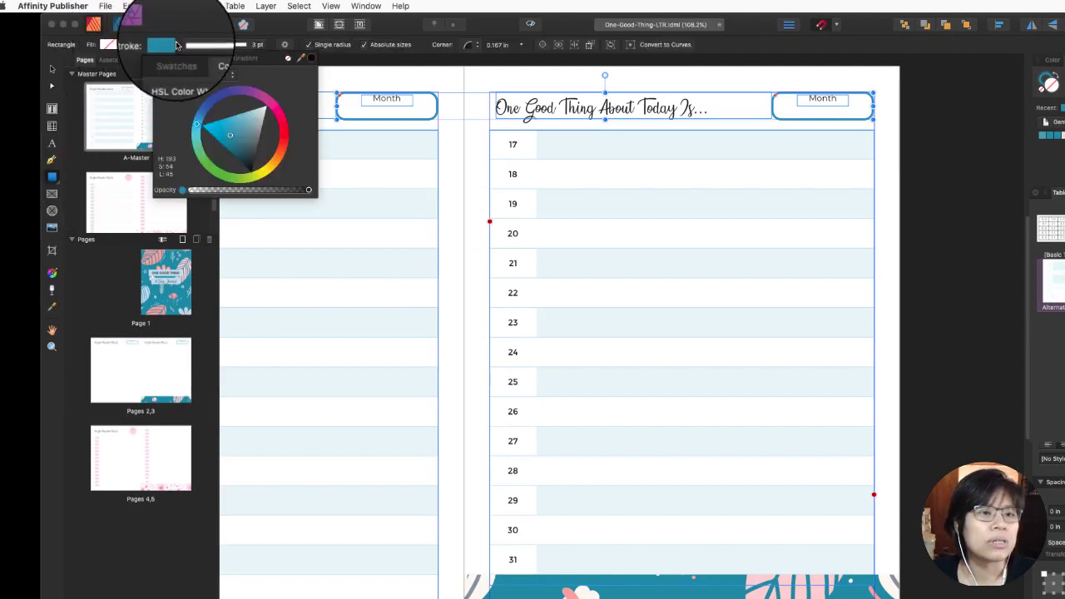
click(183, 60)
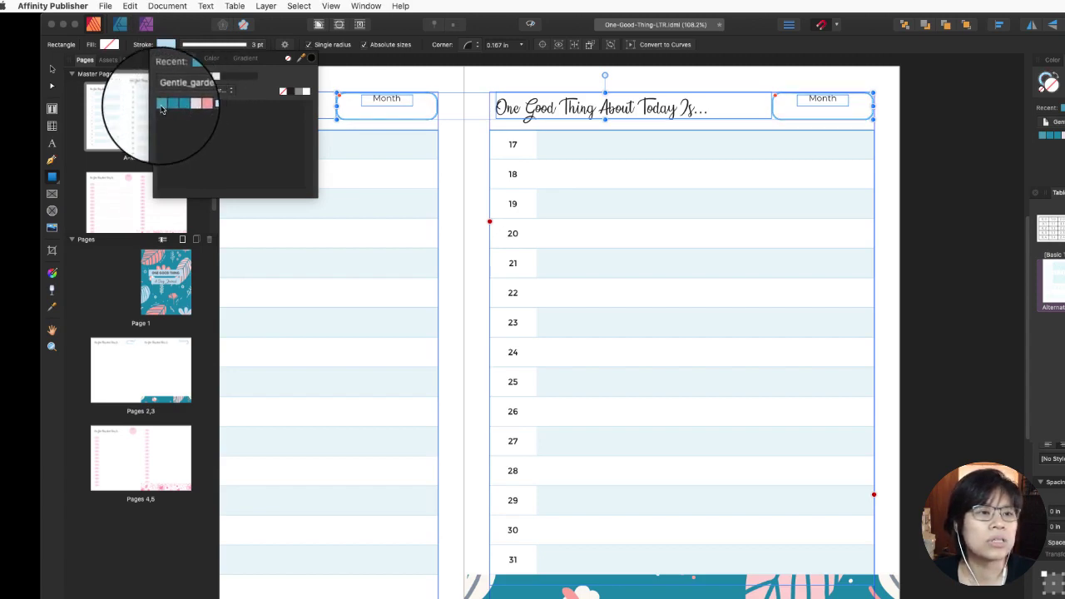
click(160, 108)
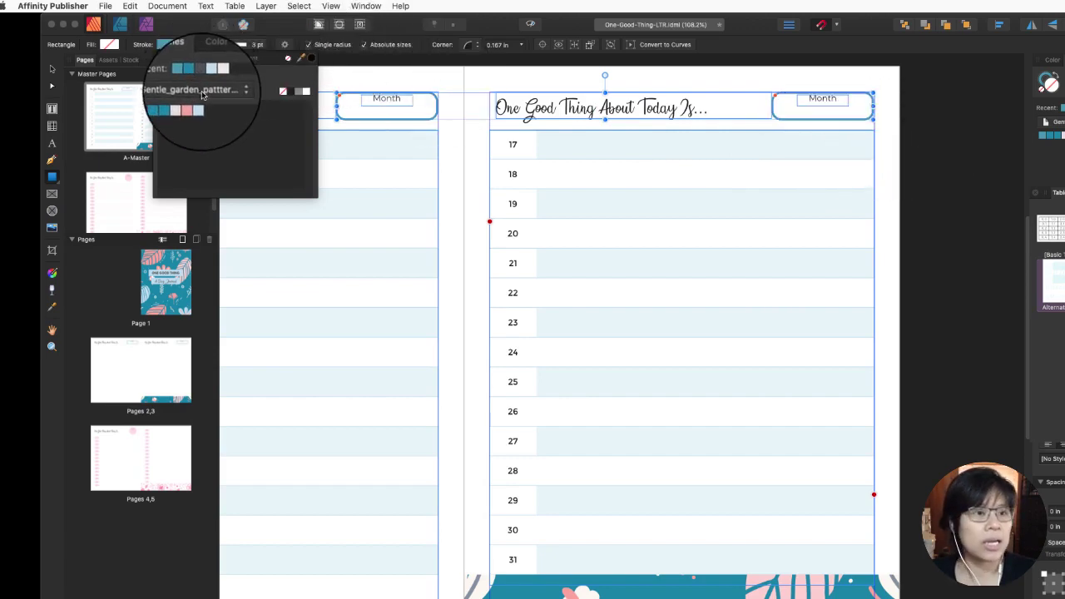
click(52, 69)
click(544, 79)
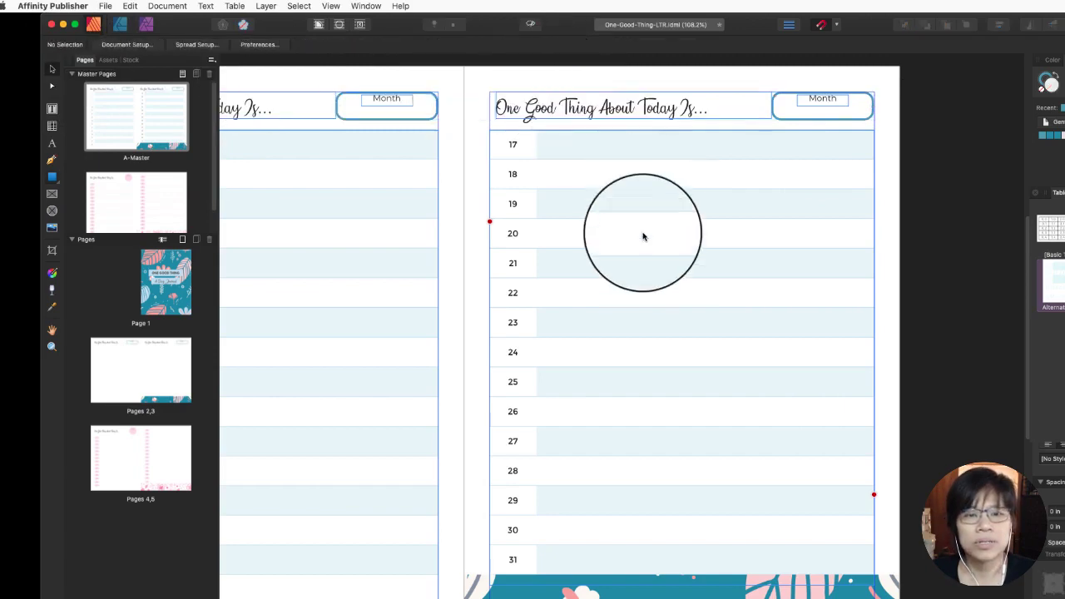
Open the B-Master spread and select the table behind days 1 to 15 on its left-hand page.
scroll(644, 247, down, 2)
scroll(646, 248, up, 5)
scroll(645, 247, up, 3)
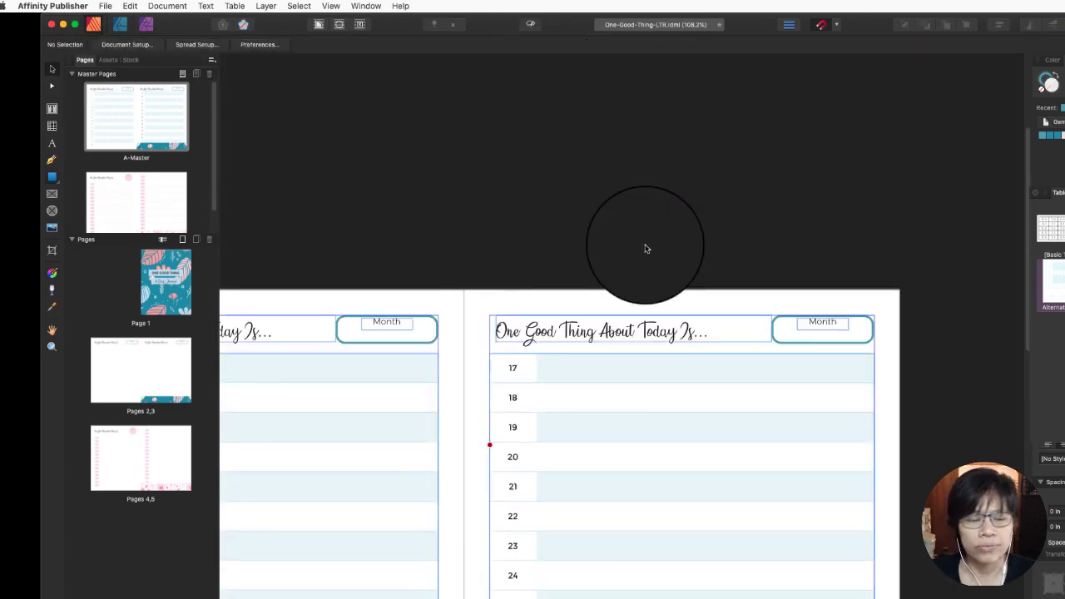
scroll(644, 244, down, 1)
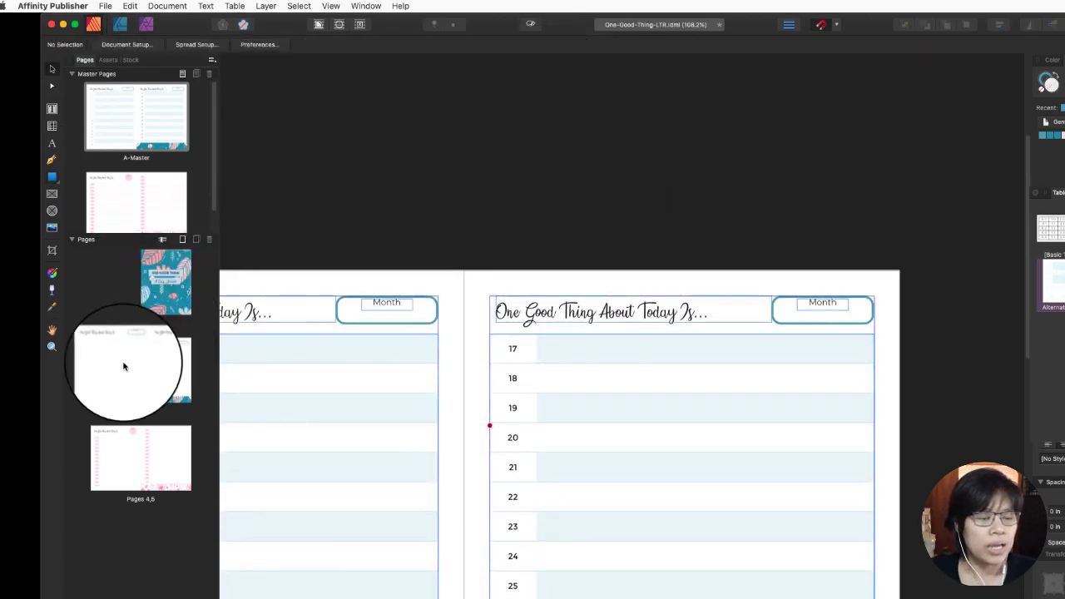
double_click(129, 195)
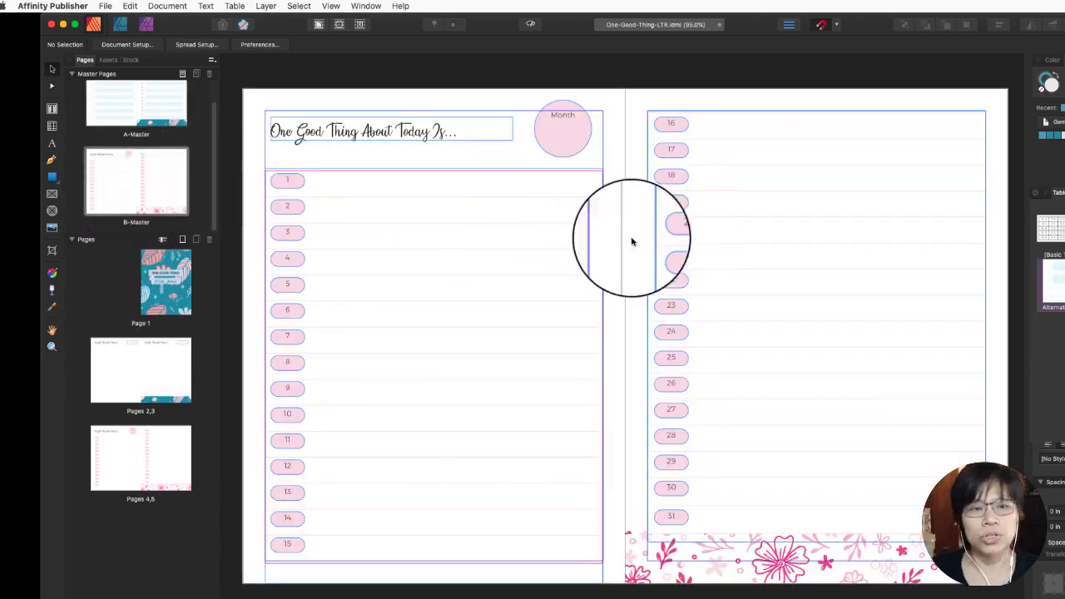
click(486, 191)
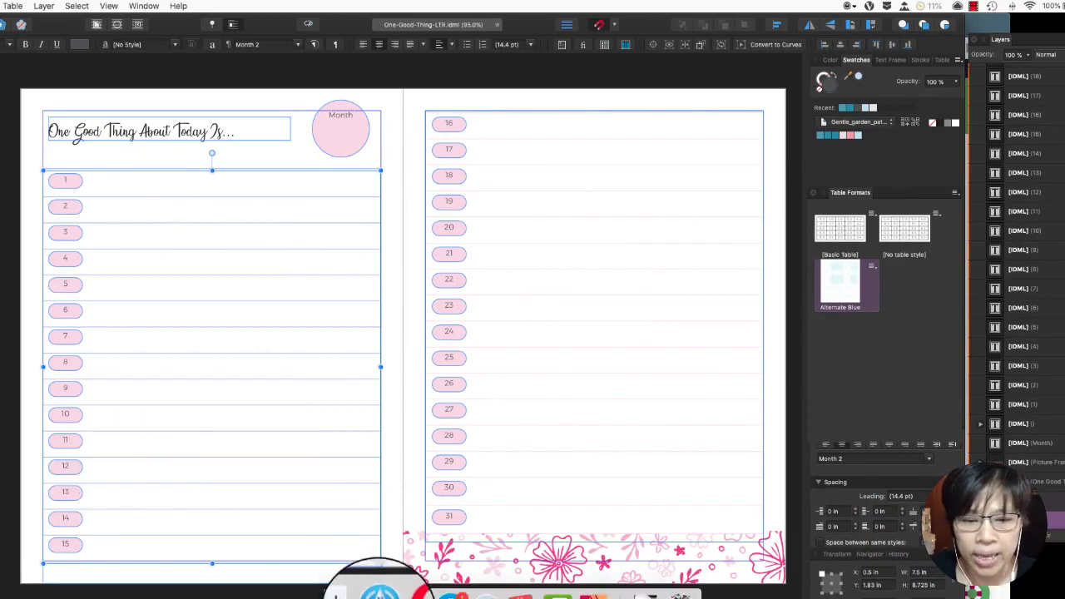
Switch to the file browser, open the pink journal PDF and examine its page designs, then return to the B-Master spread.
click(380, 594)
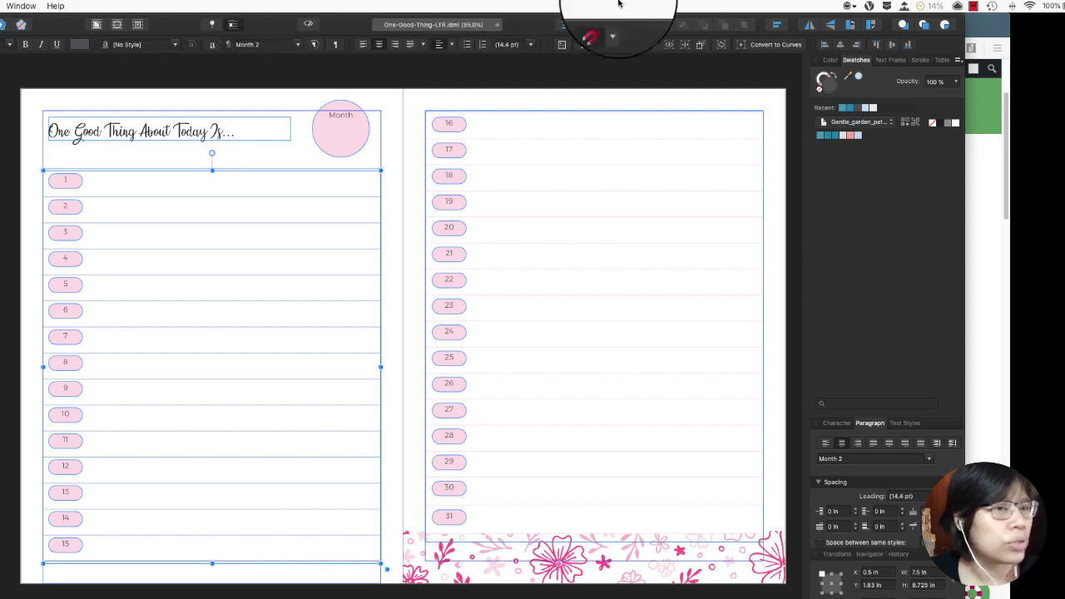
drag(618, 4, 842, 20)
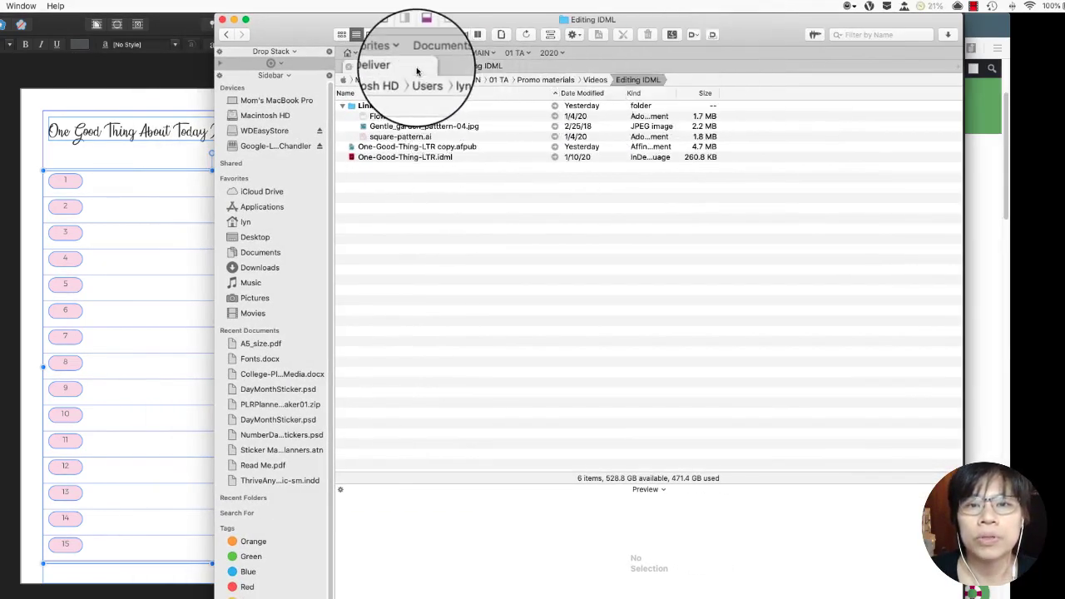
click(417, 71)
click(441, 198)
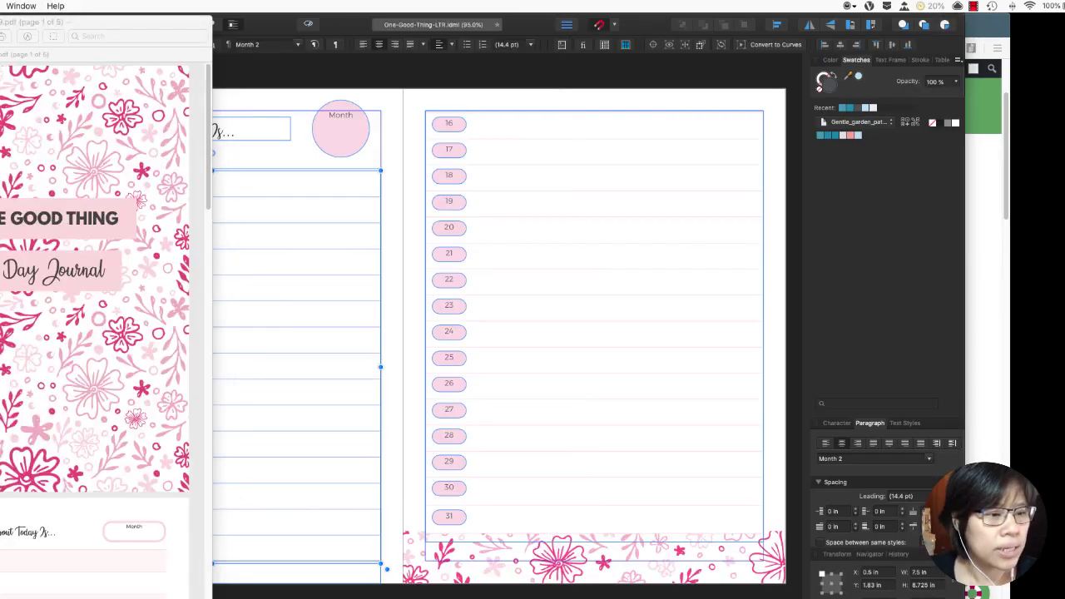
click(2, 299)
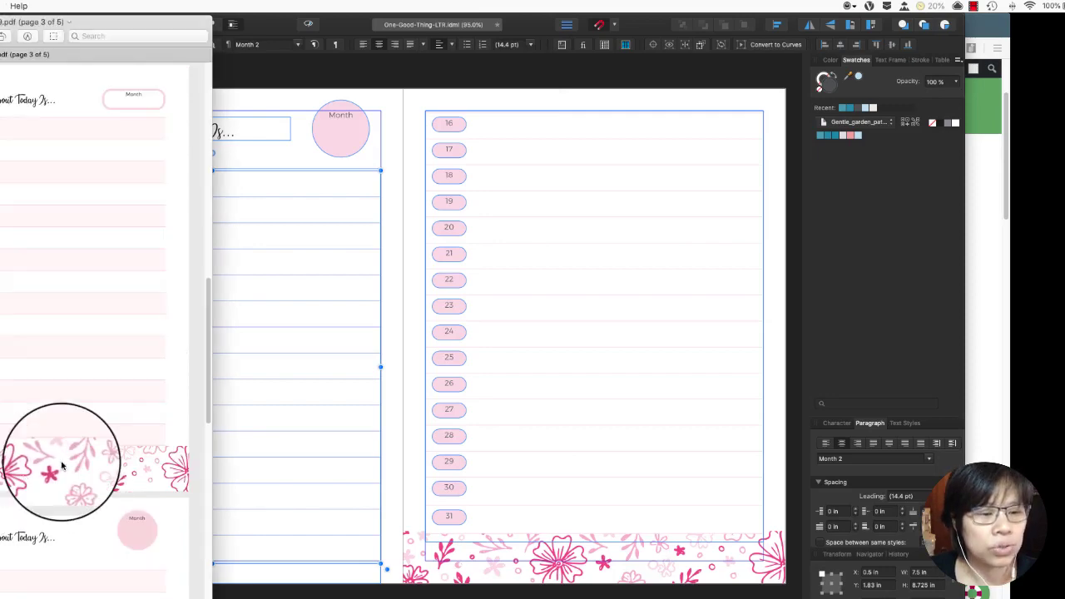
scroll(58, 433, down, 5)
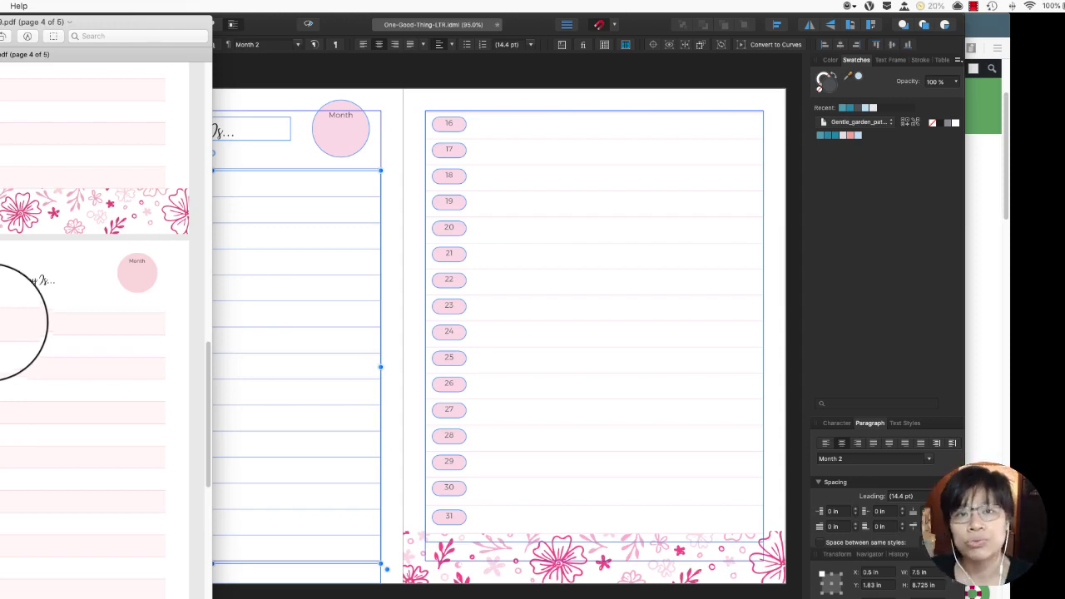
drag(138, 23, 0, 43)
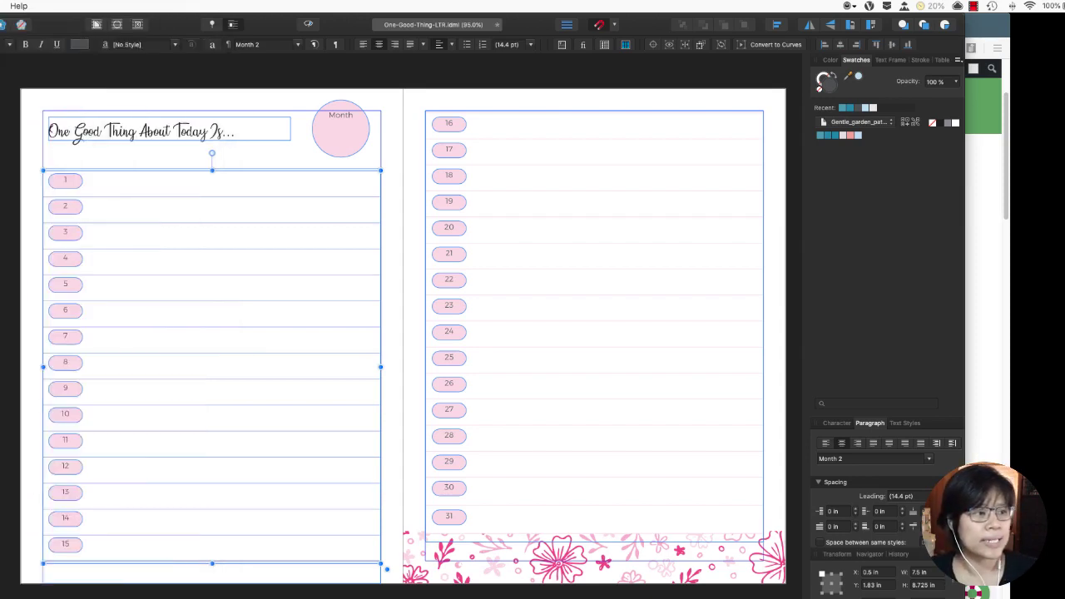
click(634, 16)
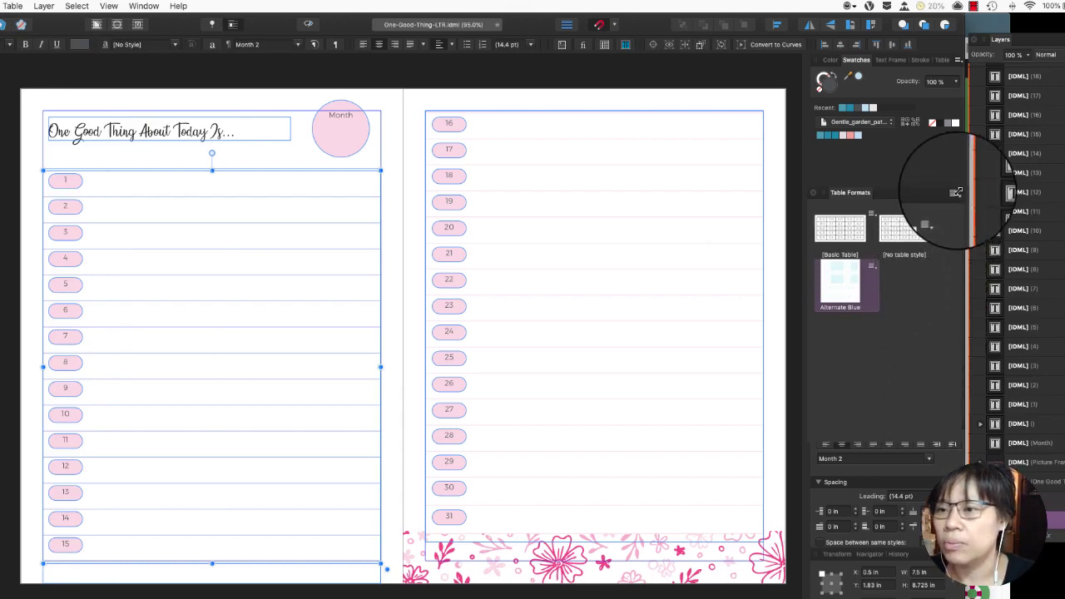
click(957, 192)
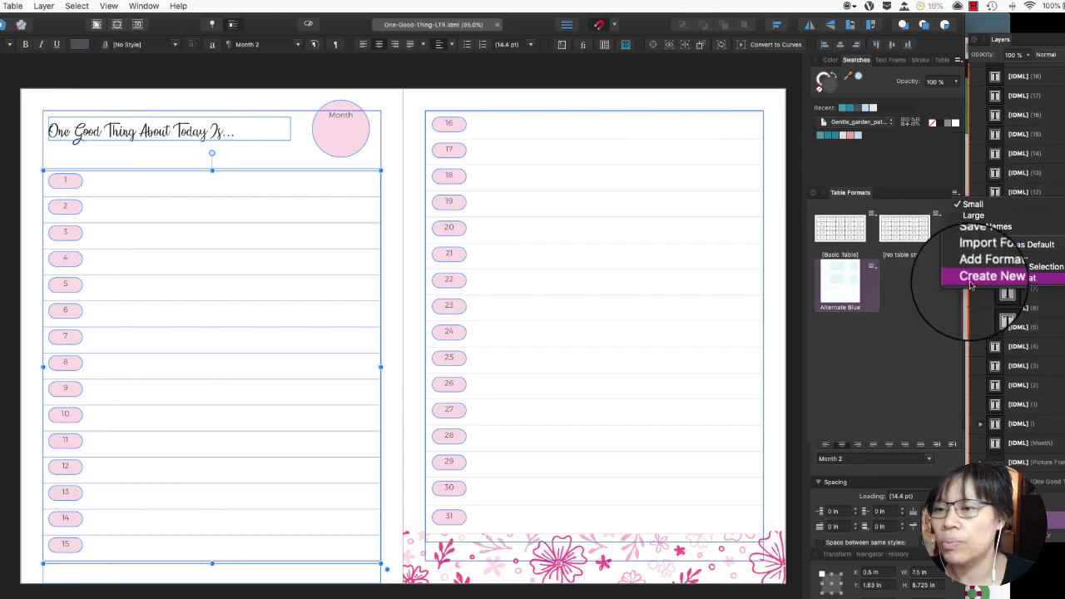
click(970, 285)
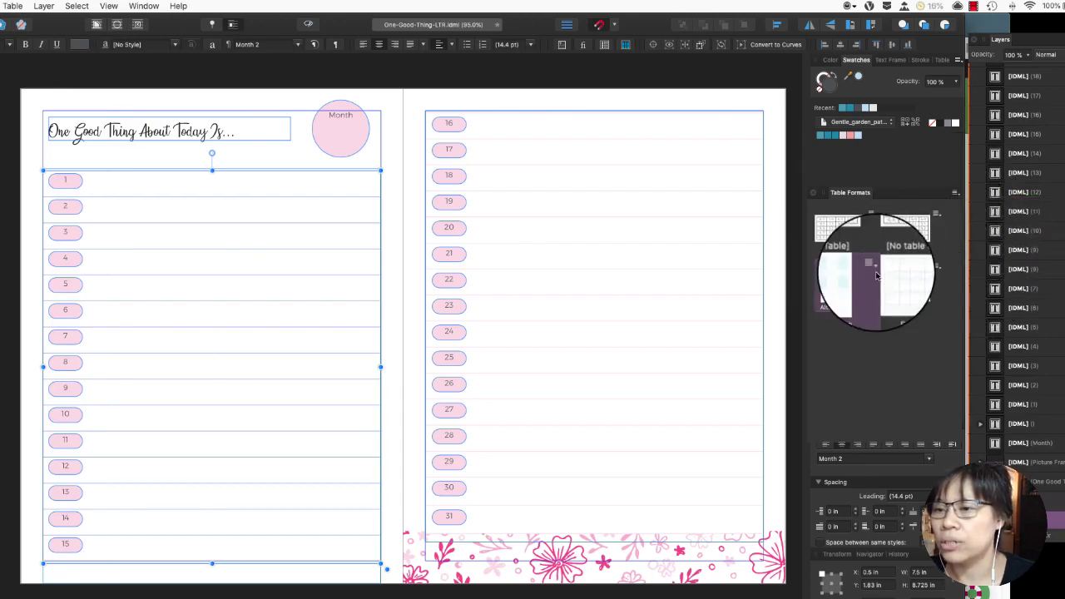
click(883, 392)
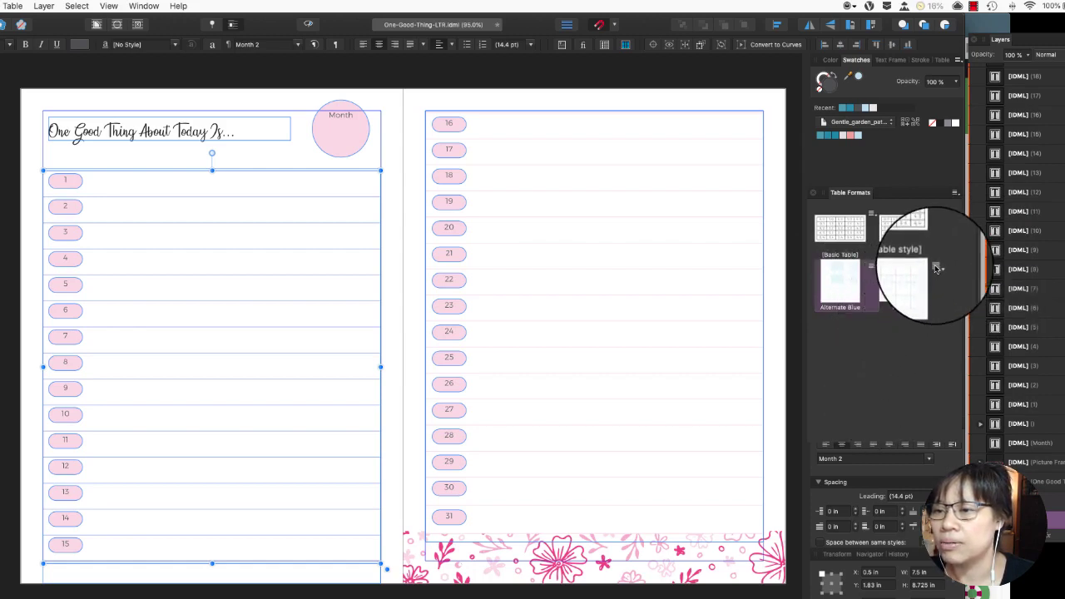
click(964, 297)
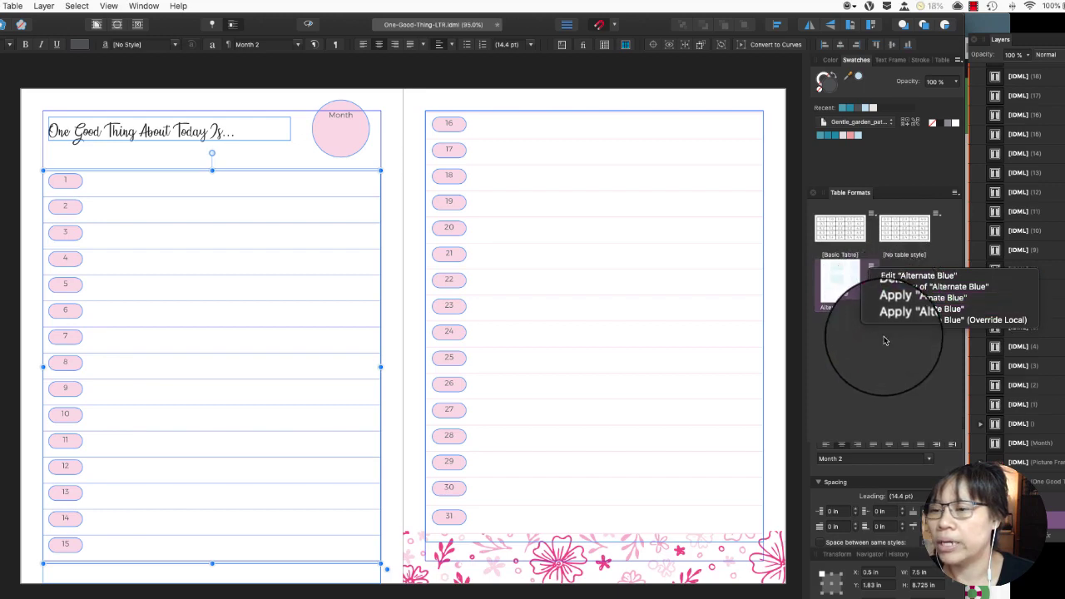
click(884, 287)
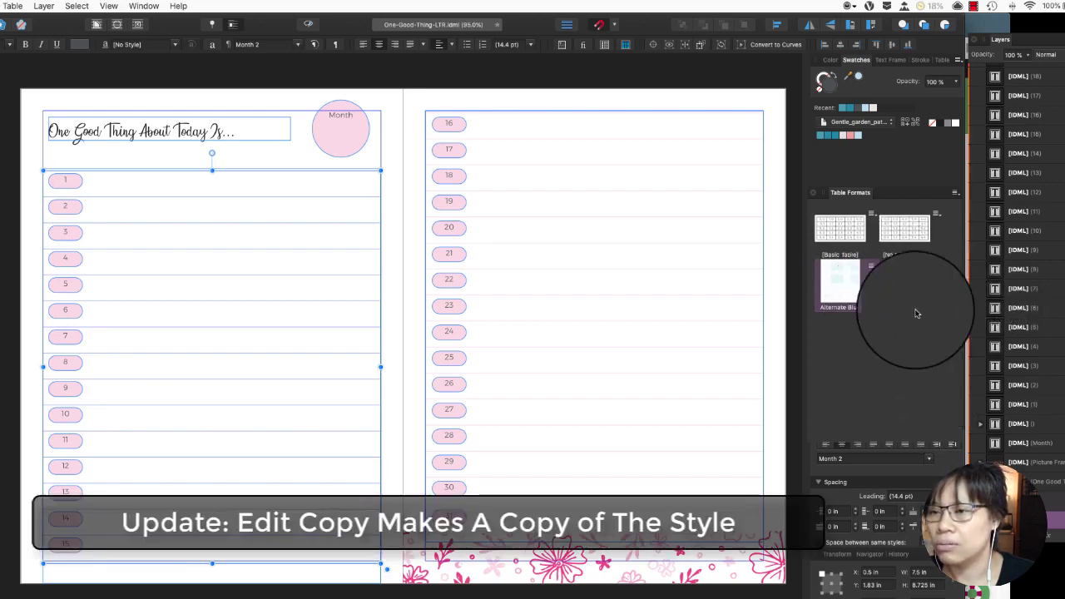
Create a new table format for the table behind days 1 to 15 on the B-Master spread.
click(955, 192)
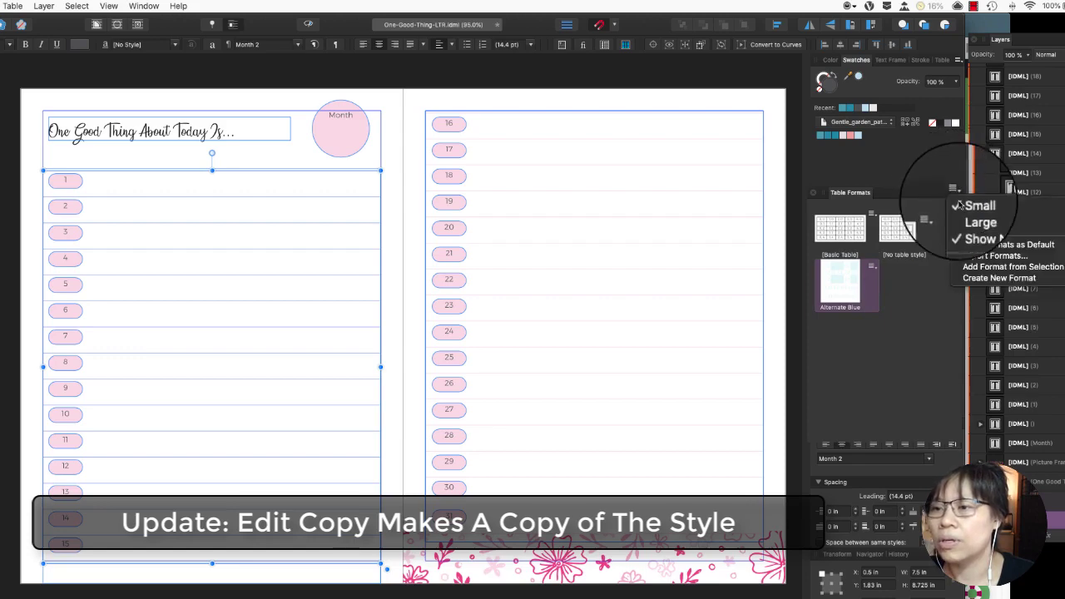
click(967, 280)
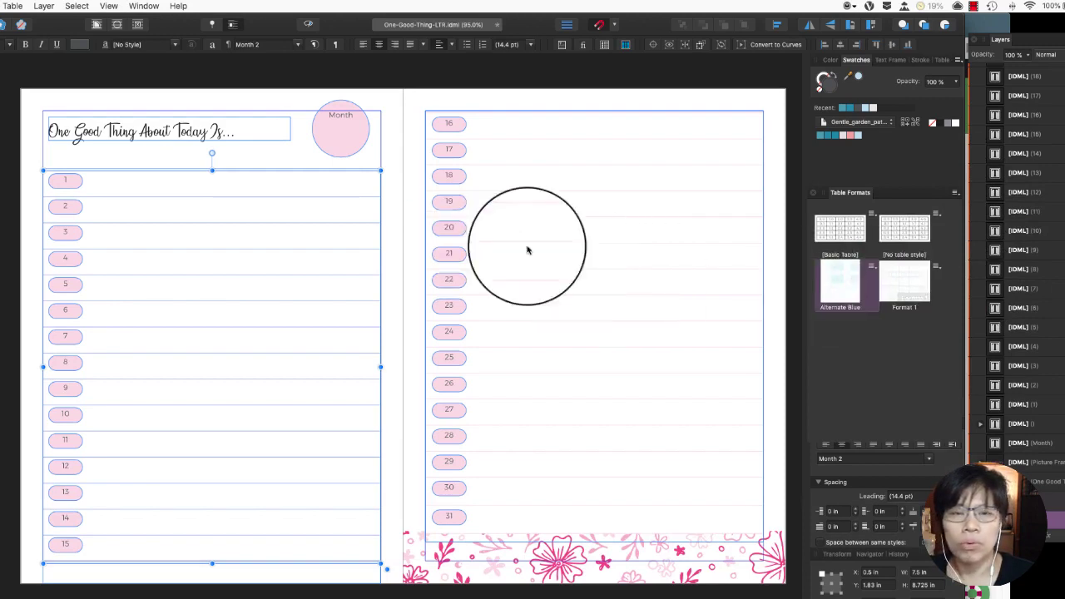
scroll(197, 240, up, 3)
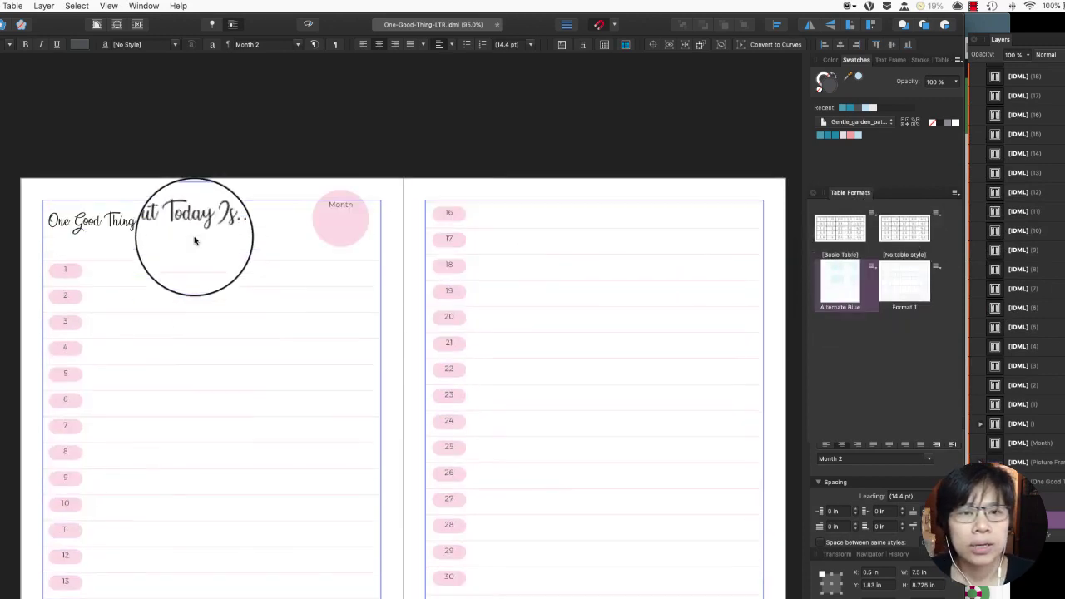
scroll(303, 239, down, 1)
scroll(303, 240, down, 3)
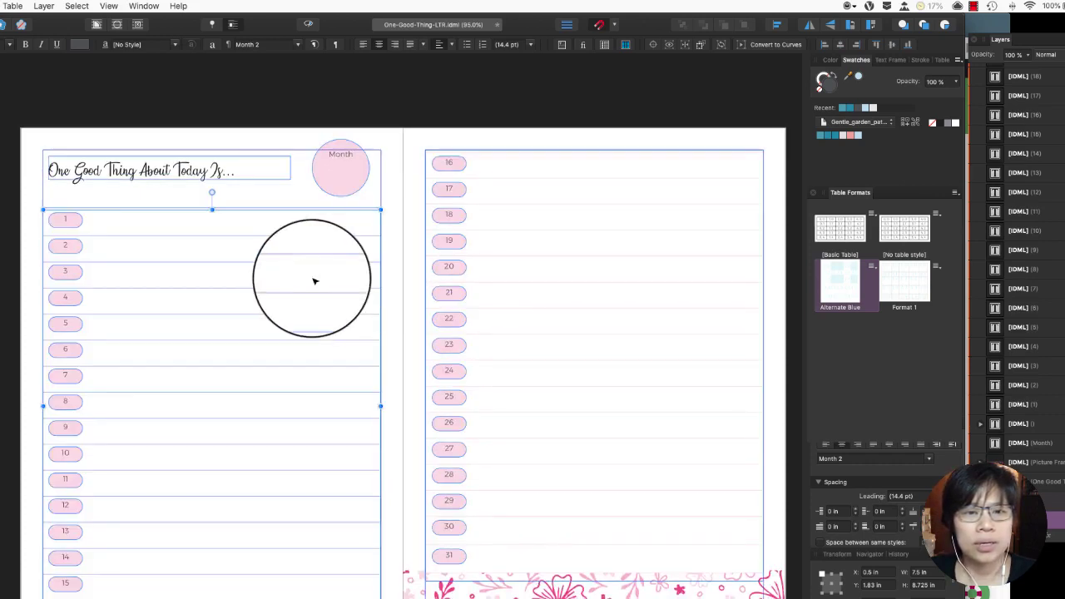
Apply the Format 1 table format to the table behind days 1 to 15, overriding local formatting, and deselect the table.
right_click(922, 296)
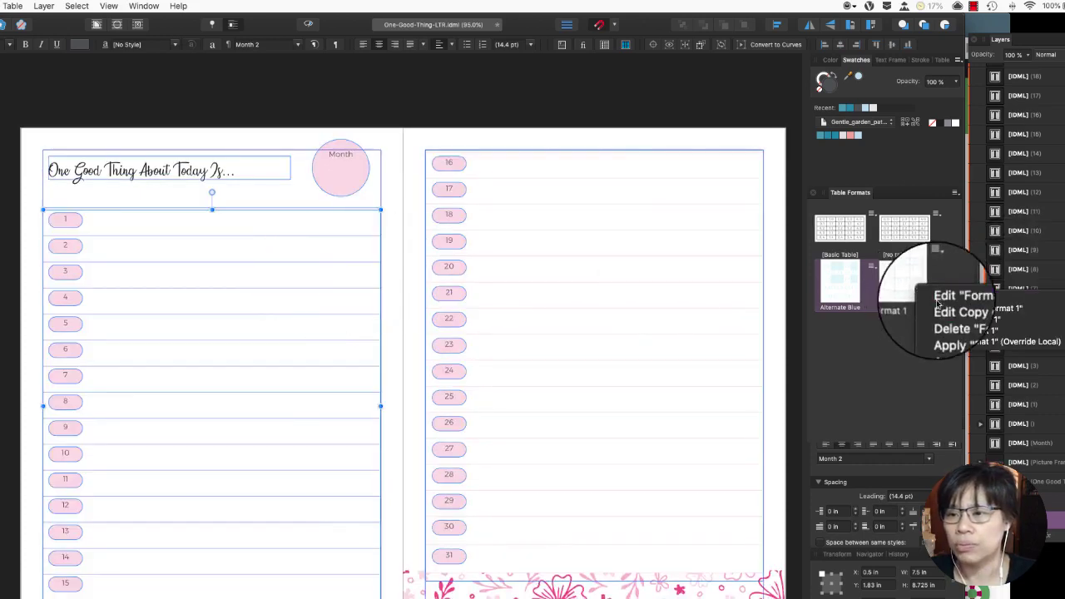
click(943, 344)
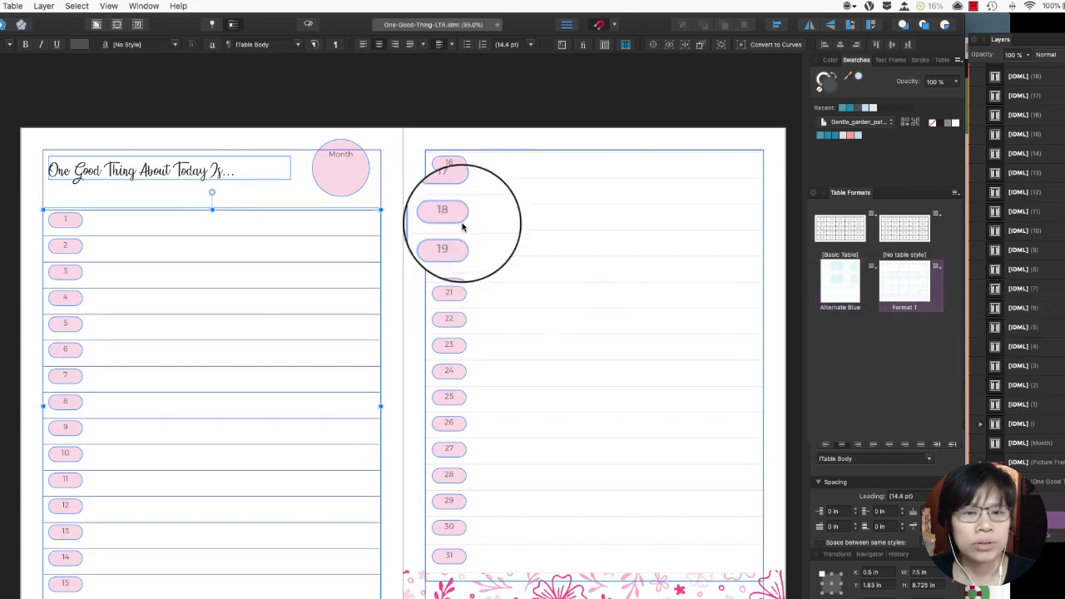
click(397, 150)
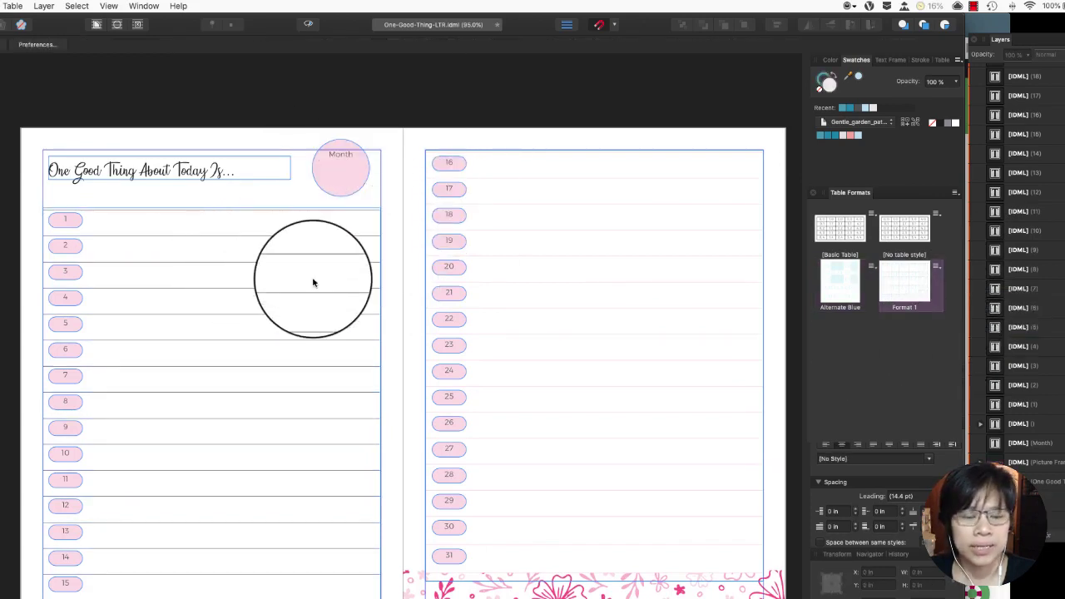
scroll(314, 283, down, 1)
scroll(314, 283, up, 1)
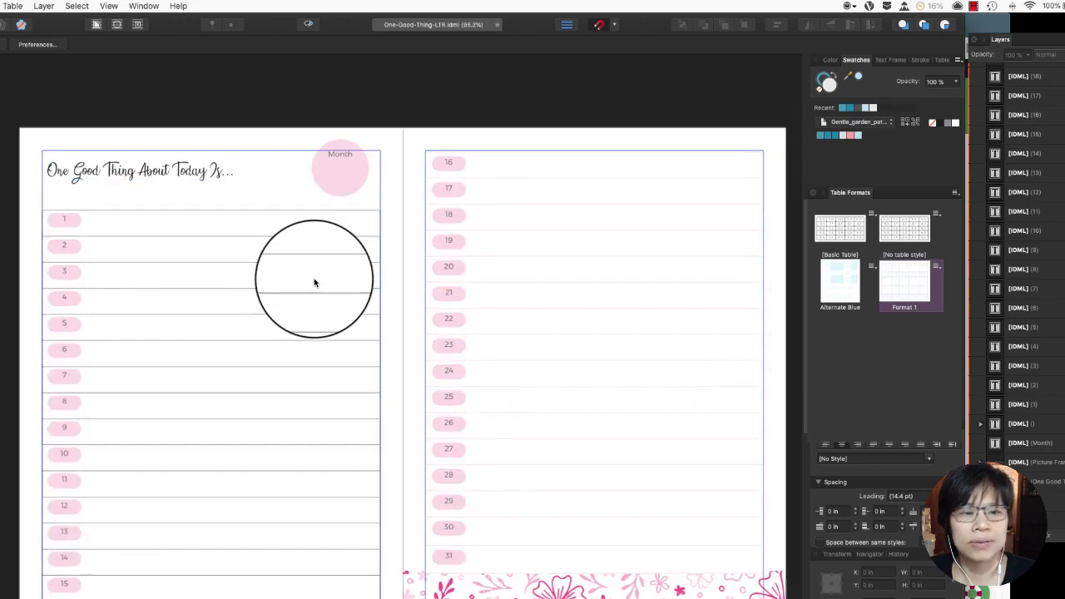
scroll(314, 283, down, 2)
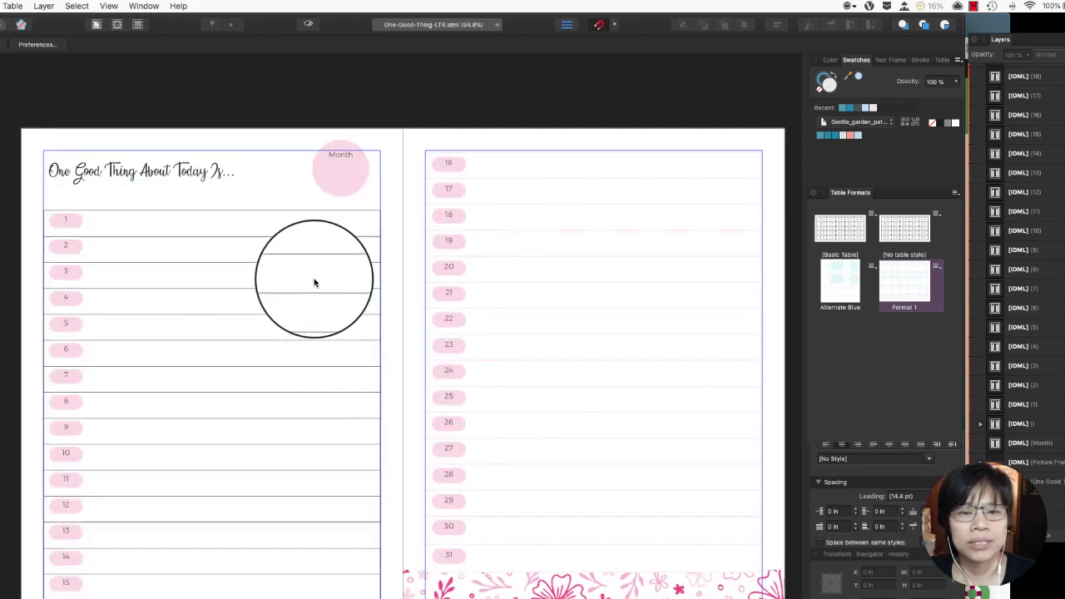
Rename the Format 1 table format as Master 2 and its Default cell format as Blue.
double_click(918, 286)
drag(305, 174, 561, 147)
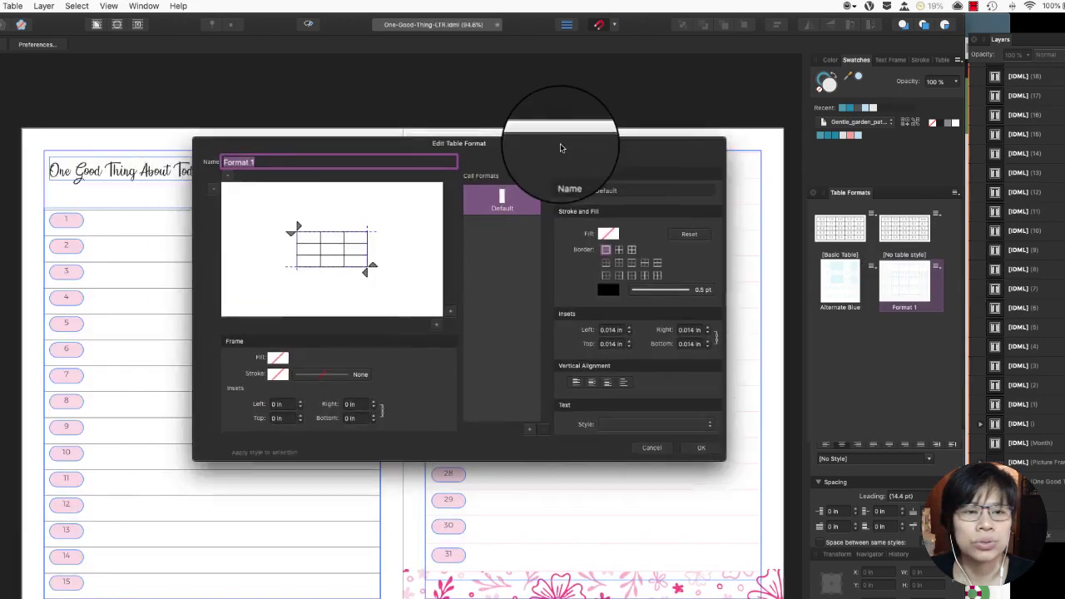
text(Maste)
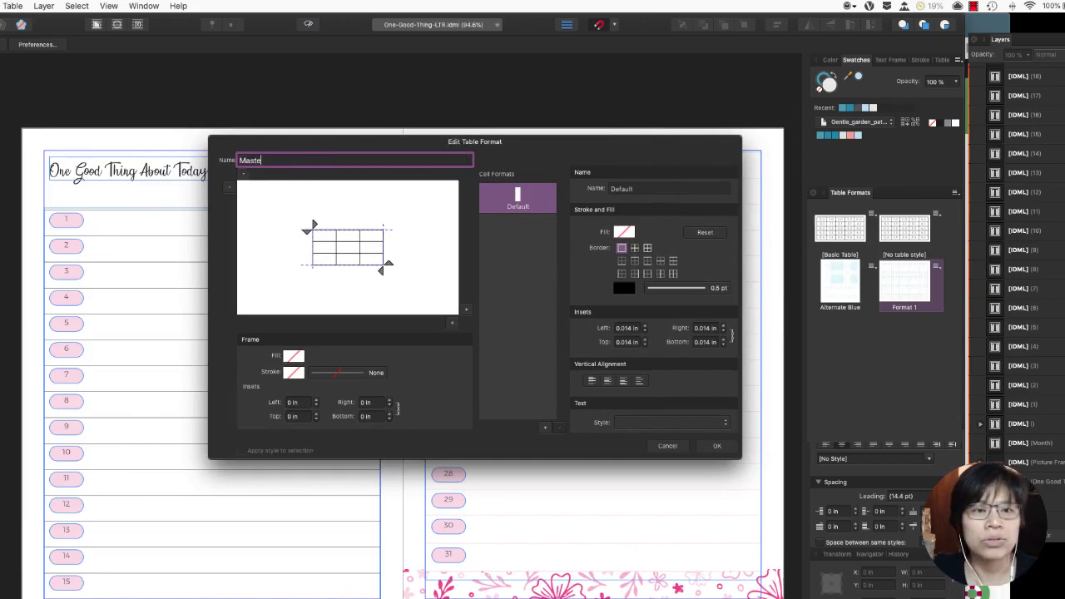
text(r 2)
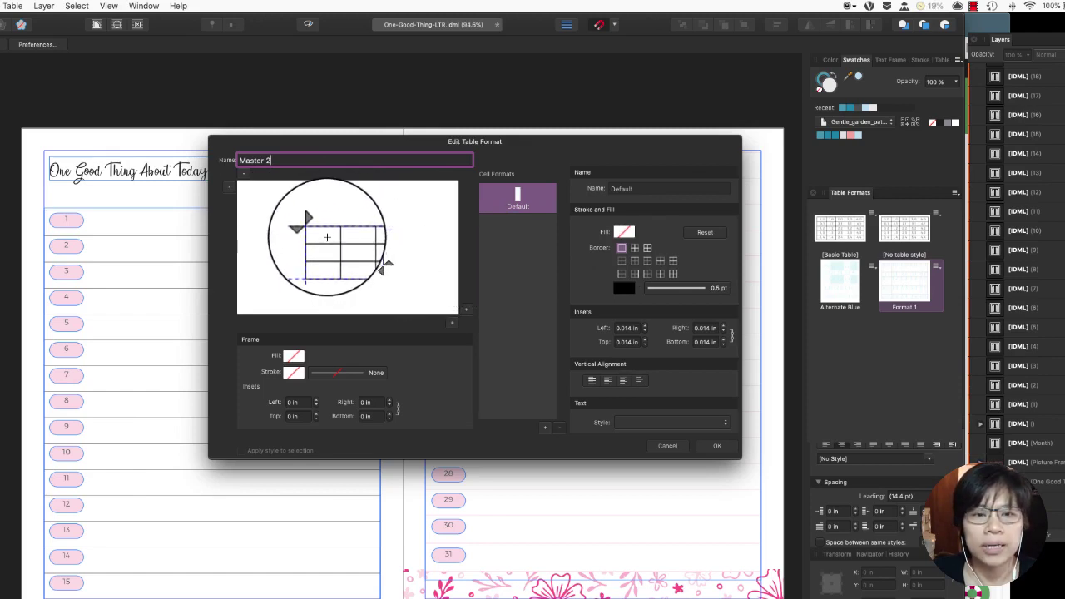
click(549, 190)
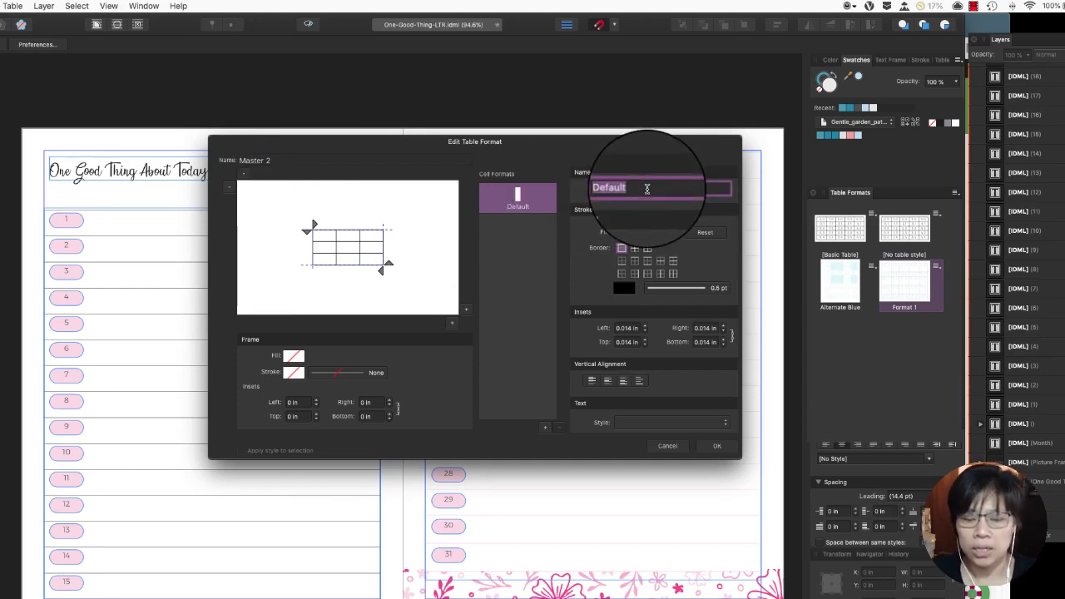
text(Blue)
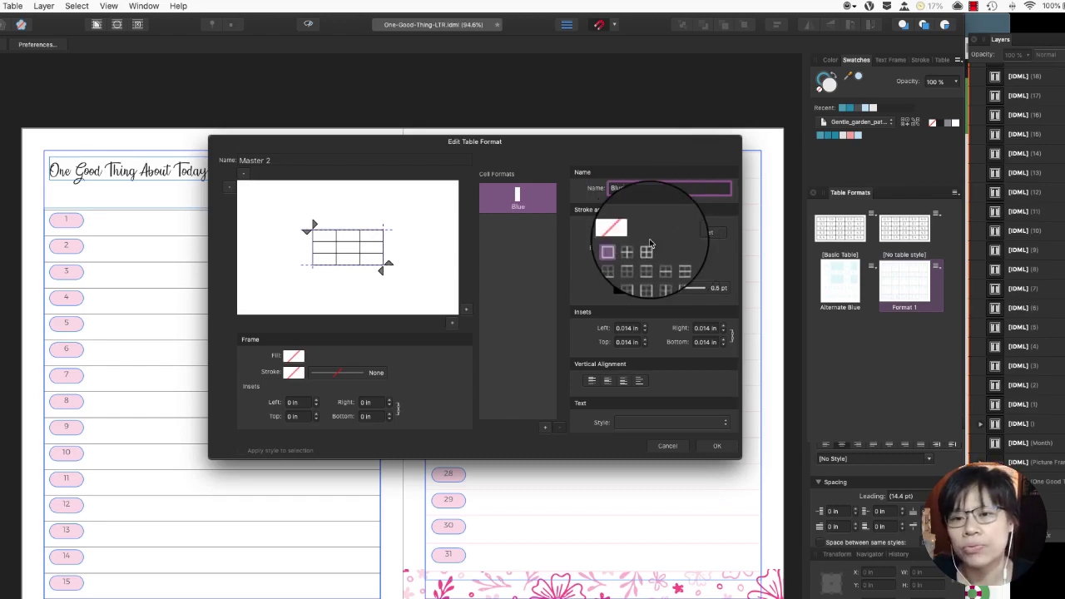
Check the Gentle_garden swatches available for the Blue cell format's fill and save the table format.
click(621, 234)
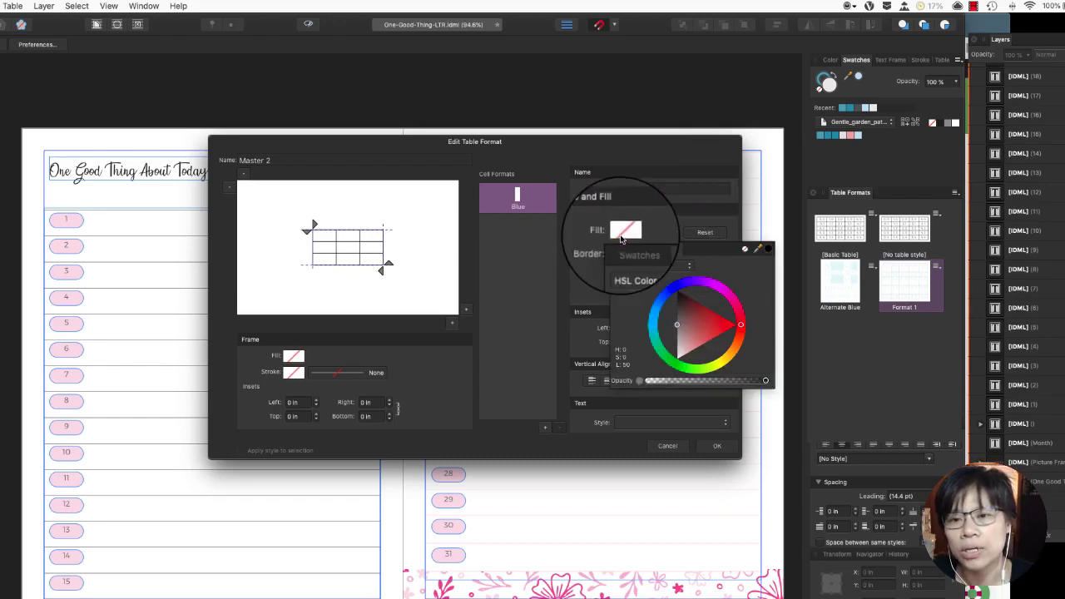
click(635, 280)
click(632, 250)
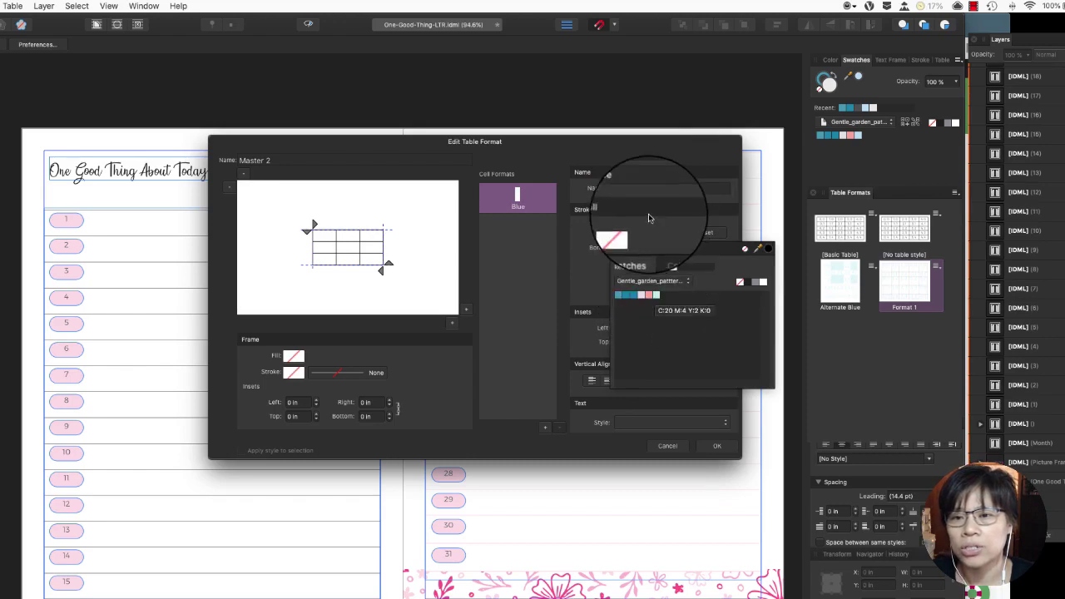
click(653, 188)
click(717, 448)
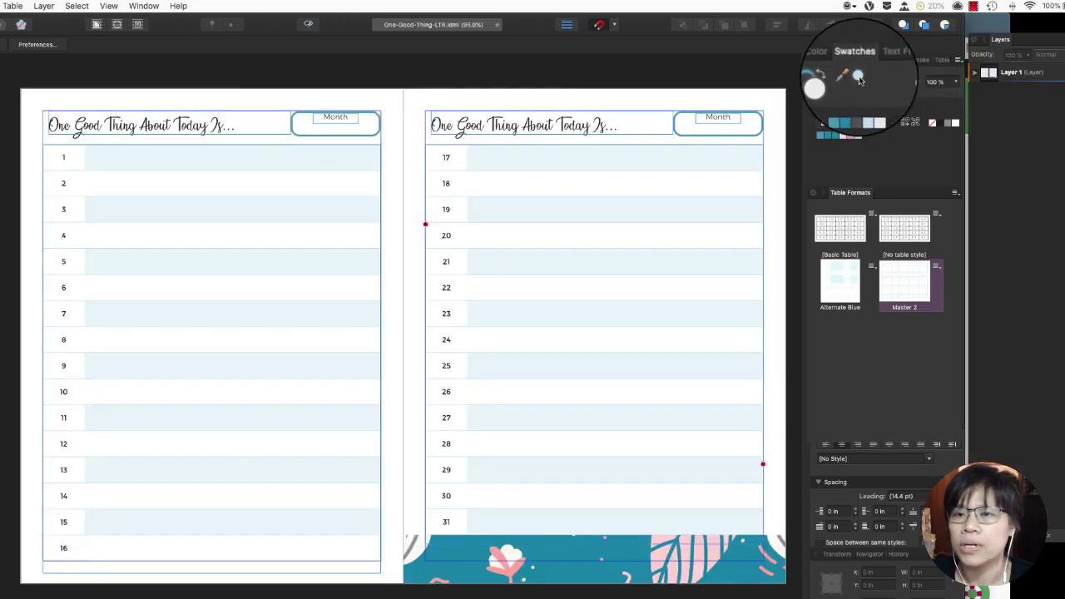
Sample the pale blue of a shaded table row on the A-Master spread's right-hand page and try adding it to the swatches from the fill.
drag(848, 76, 628, 164)
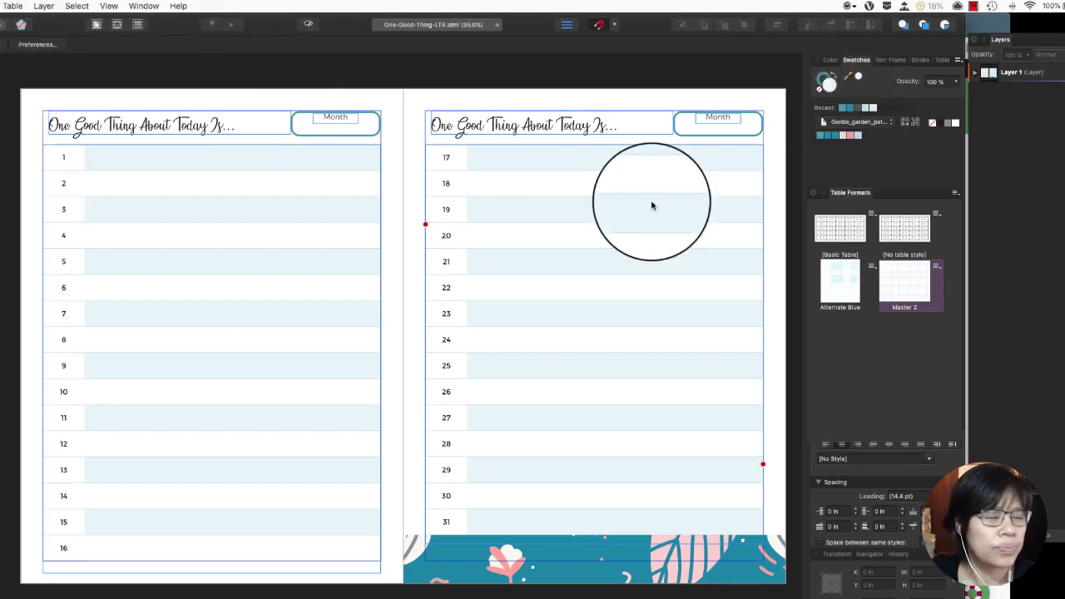
right_click(790, 128)
mouse_move(882, 440)
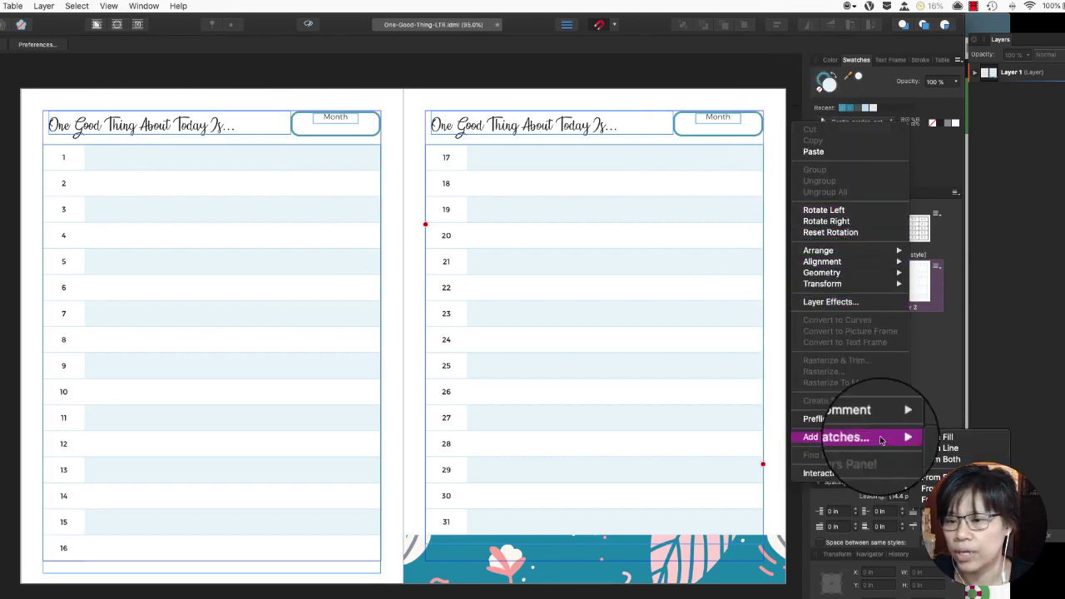
click(932, 437)
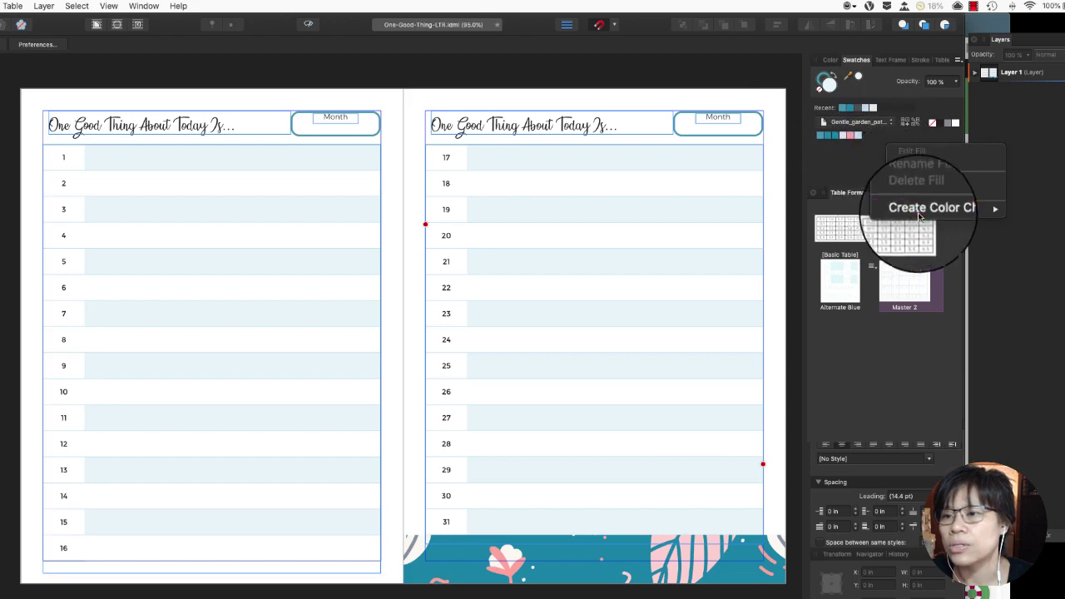
click(842, 155)
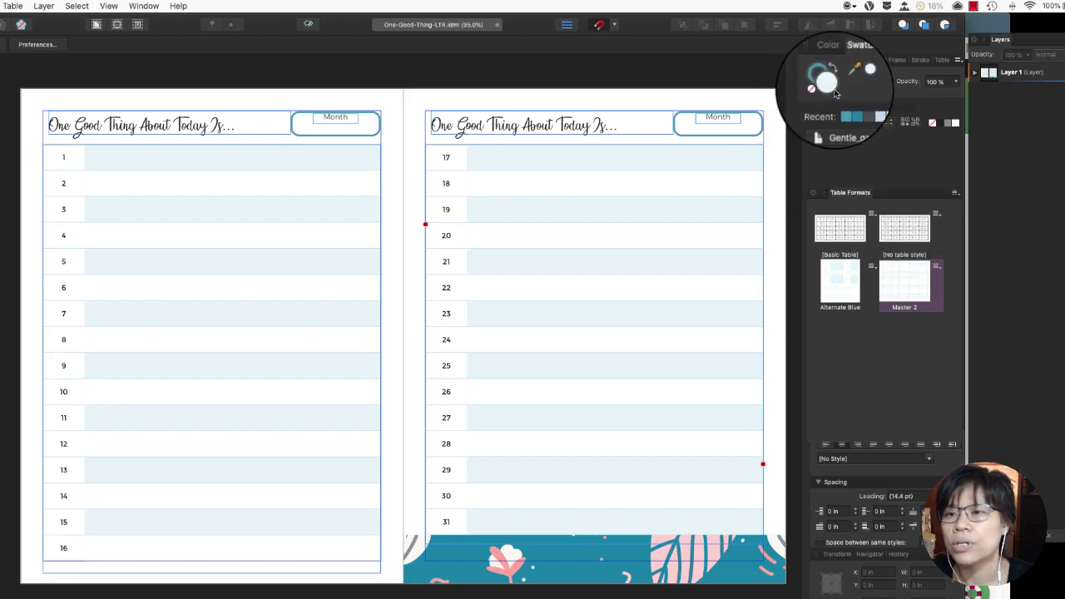
Check the fill's colour values and add the sampled pale blue to the Gentle_garden palette as a new swatch.
click(830, 87)
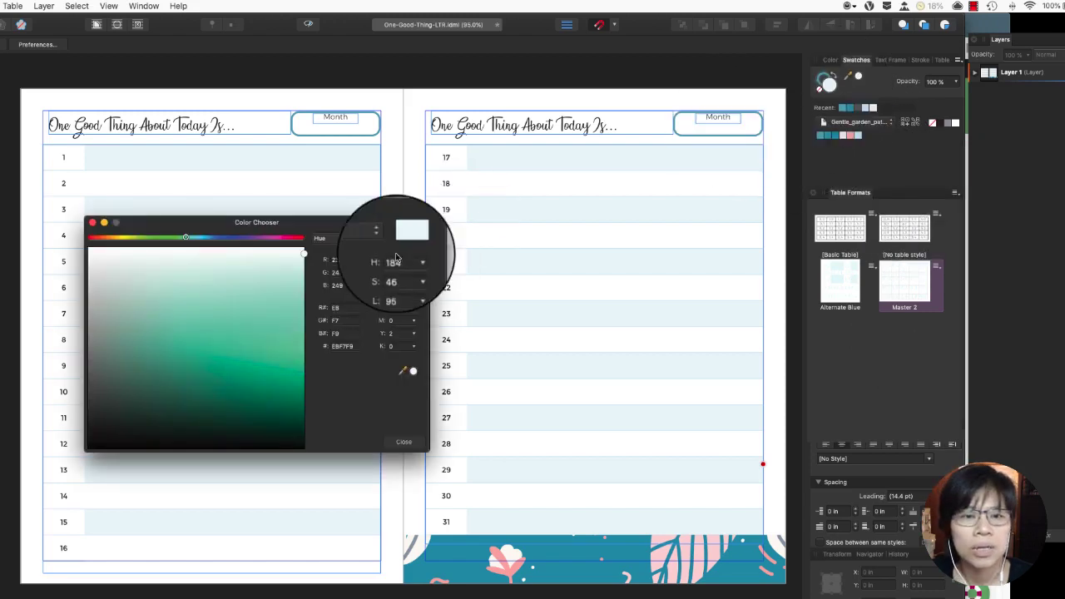
click(405, 446)
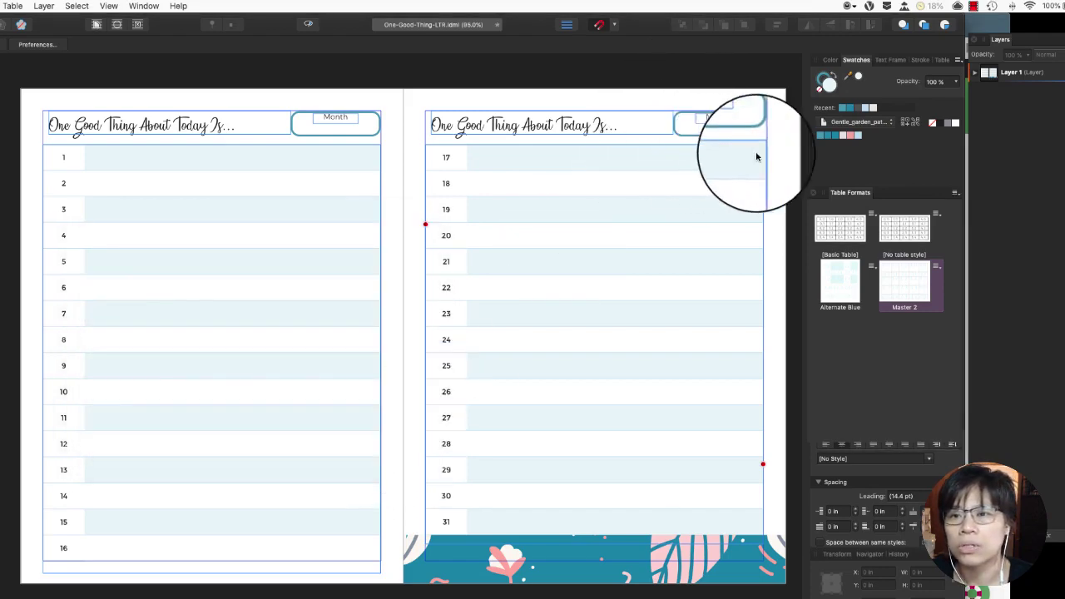
right_click(769, 151)
mouse_move(805, 468)
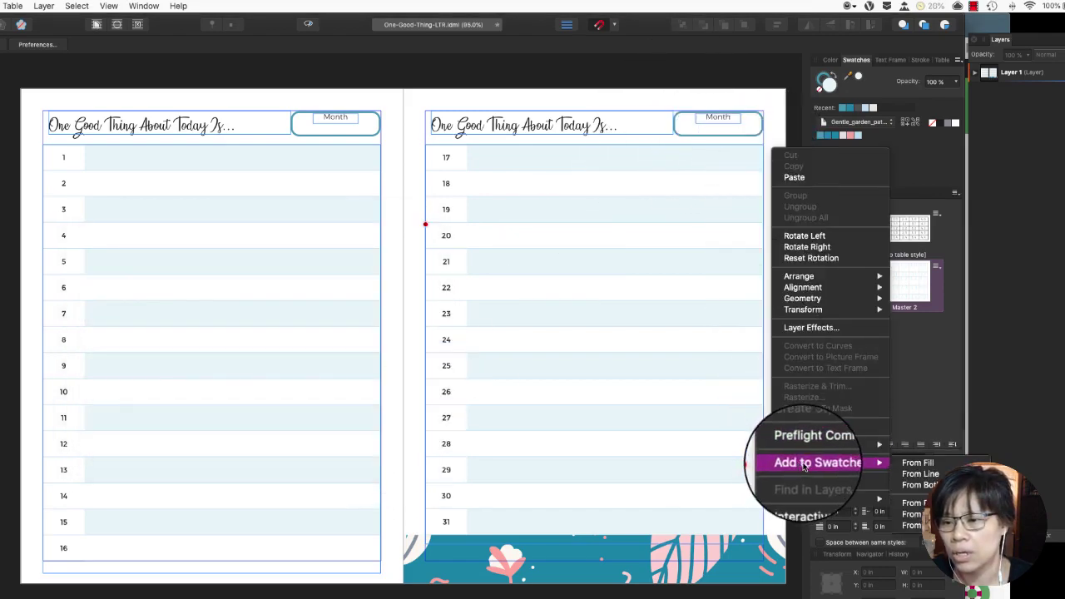
click(911, 467)
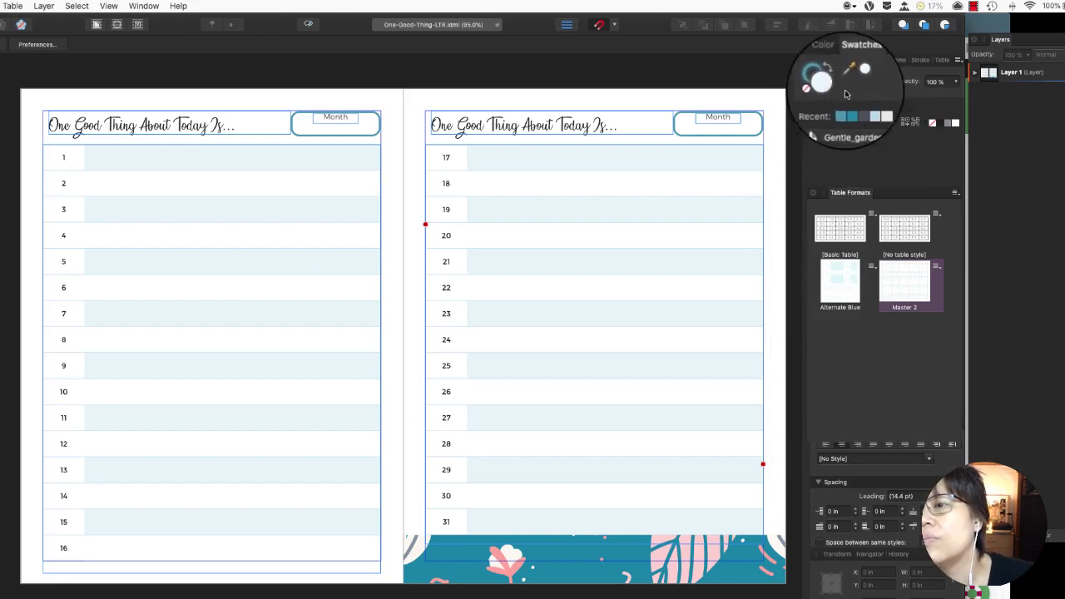
right_click(871, 146)
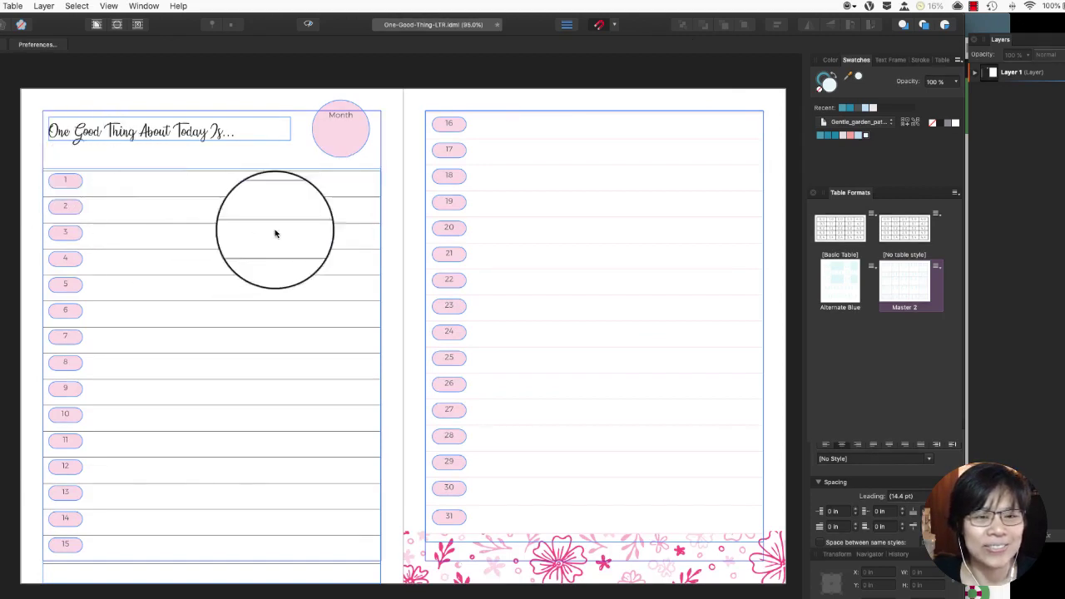
Set the fill of the Master 2 table format's Blue cell format to the last pale blue swatch of the Gentle_garden palette.
double_click(898, 292)
drag(328, 175, 364, 157)
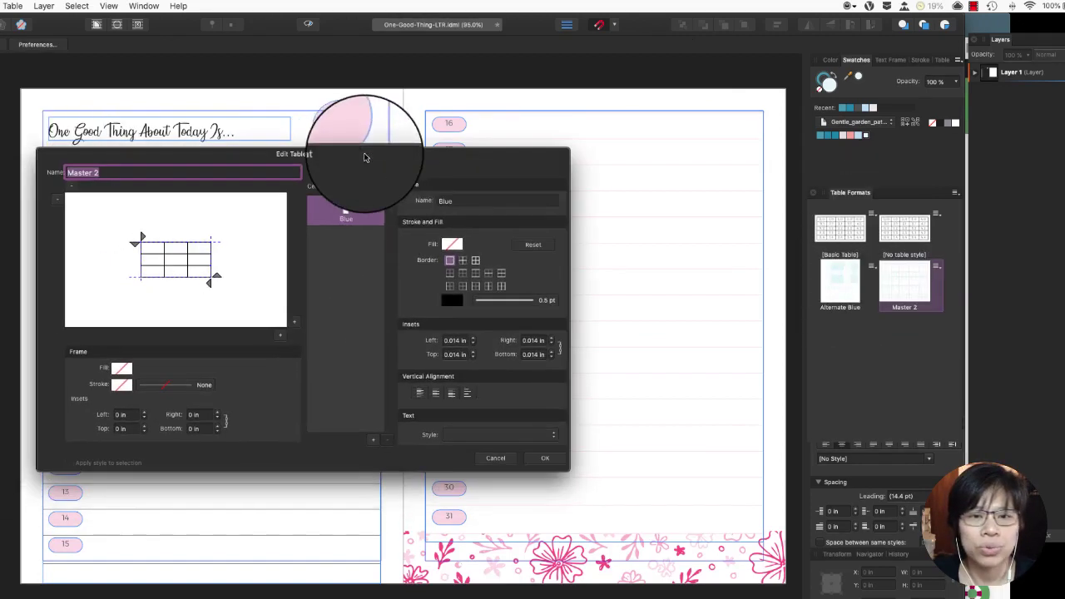
click(452, 244)
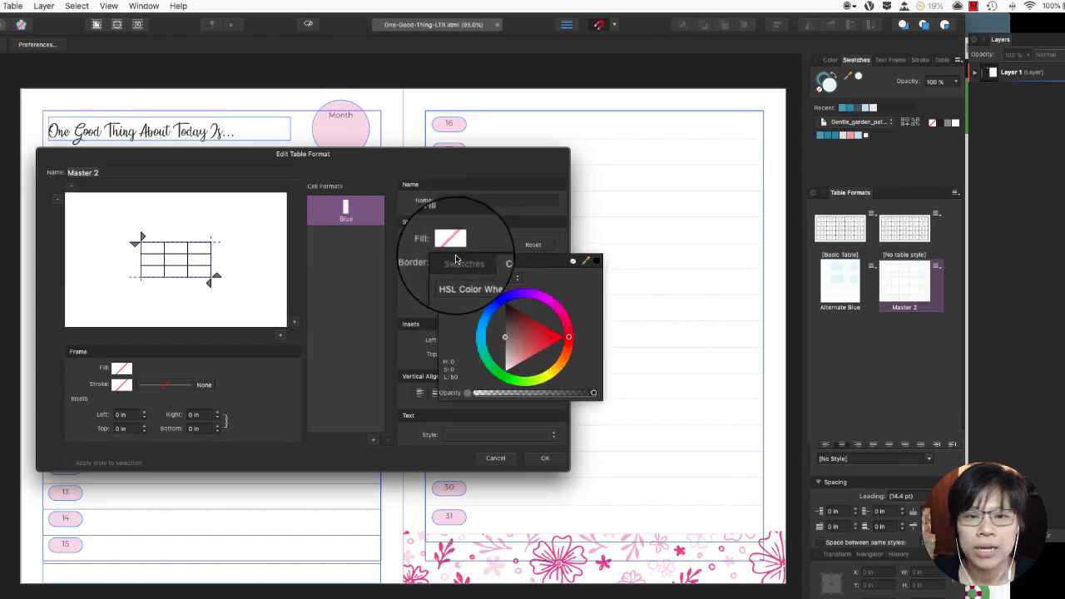
click(458, 262)
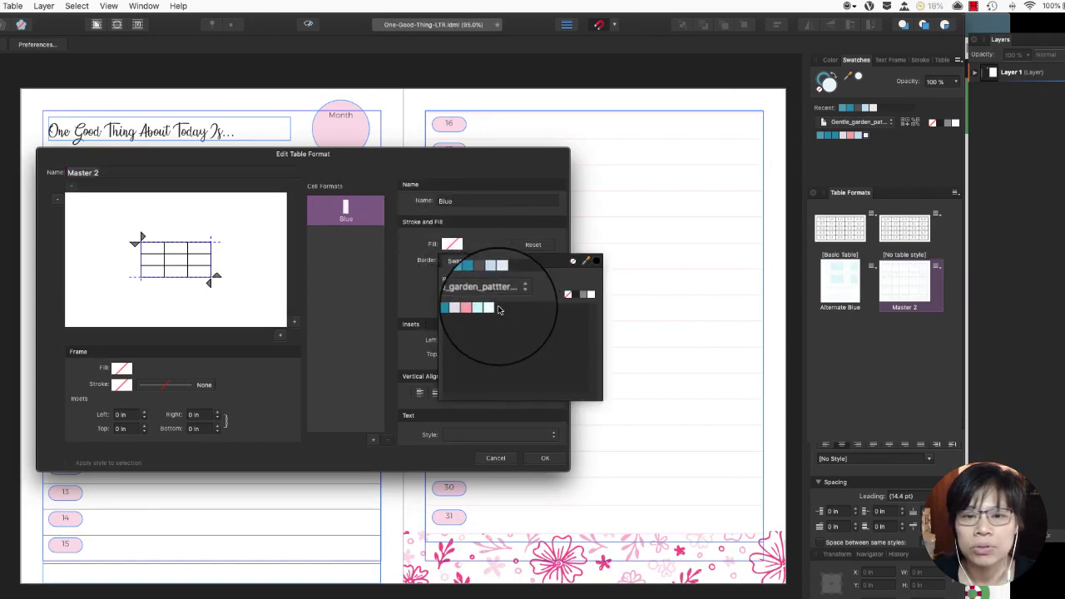
click(491, 307)
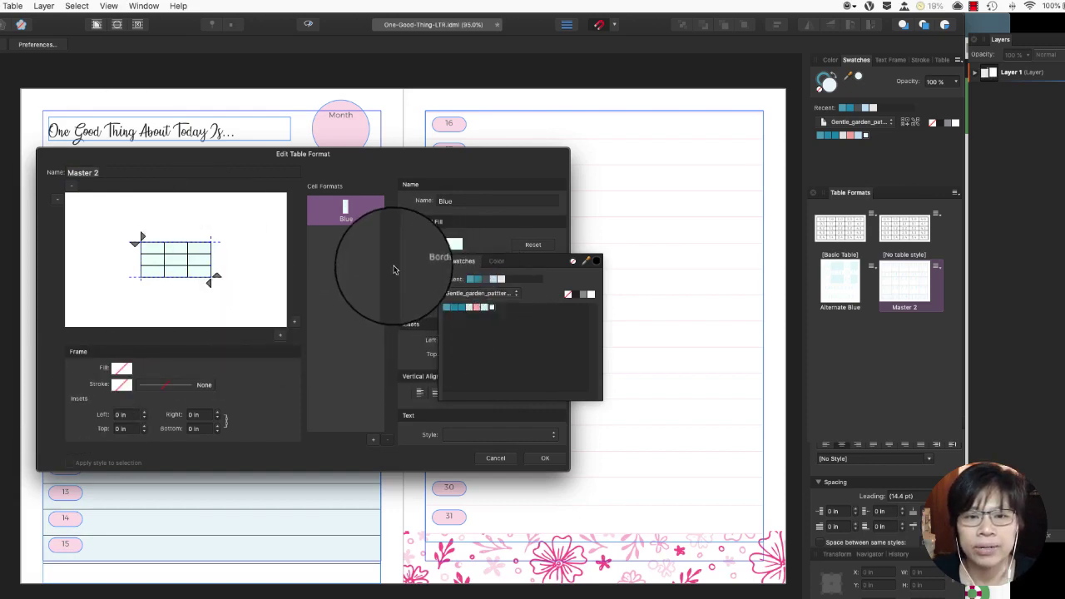
click(399, 275)
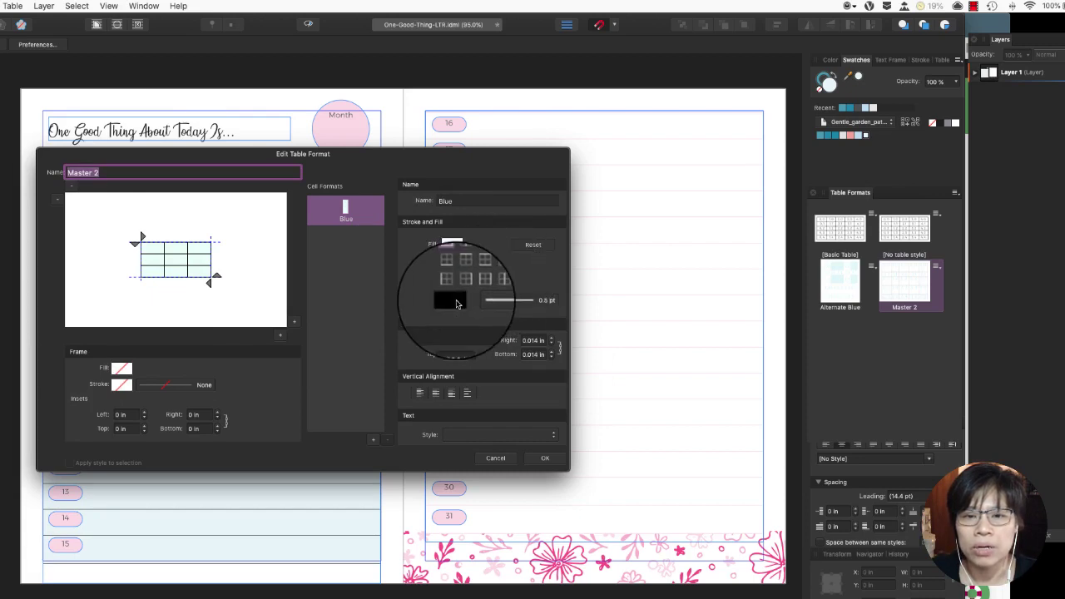
Remove the outer border stroke from the Master 2 table format's Blue cell format.
click(444, 289)
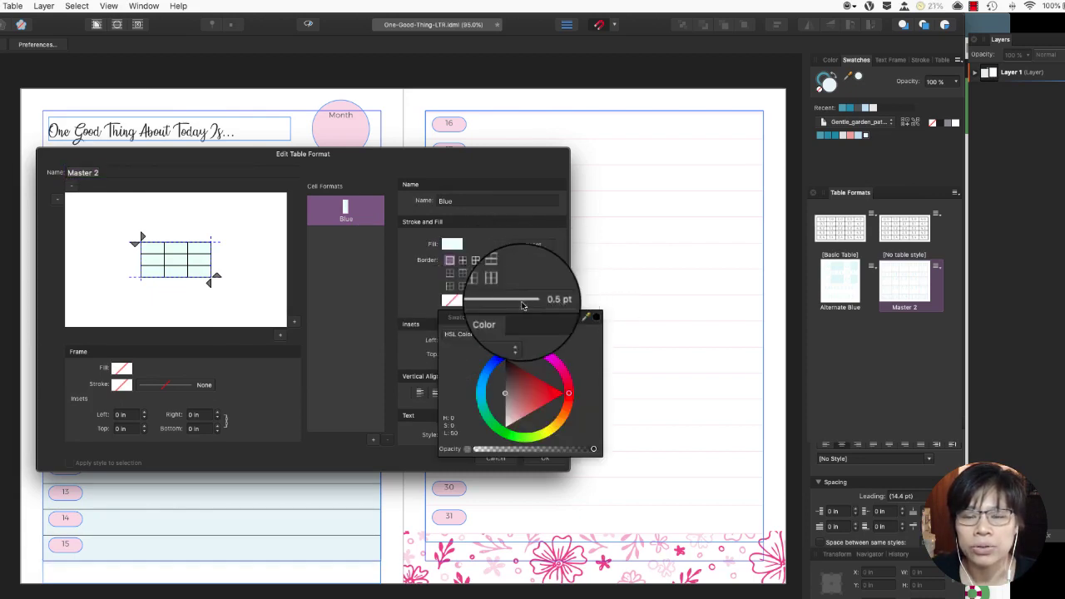
click(522, 303)
click(521, 302)
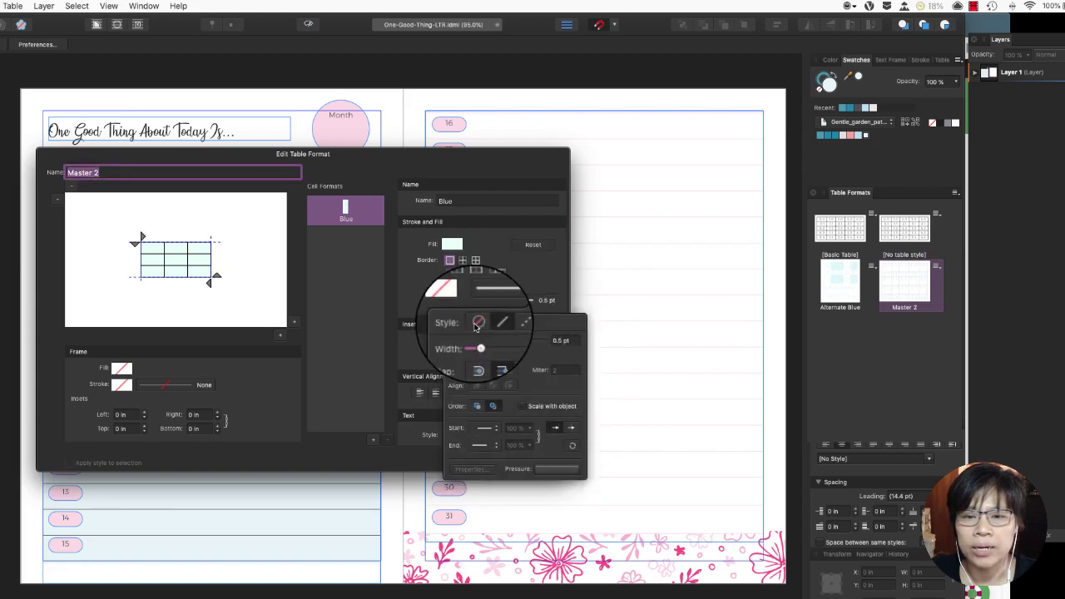
click(477, 323)
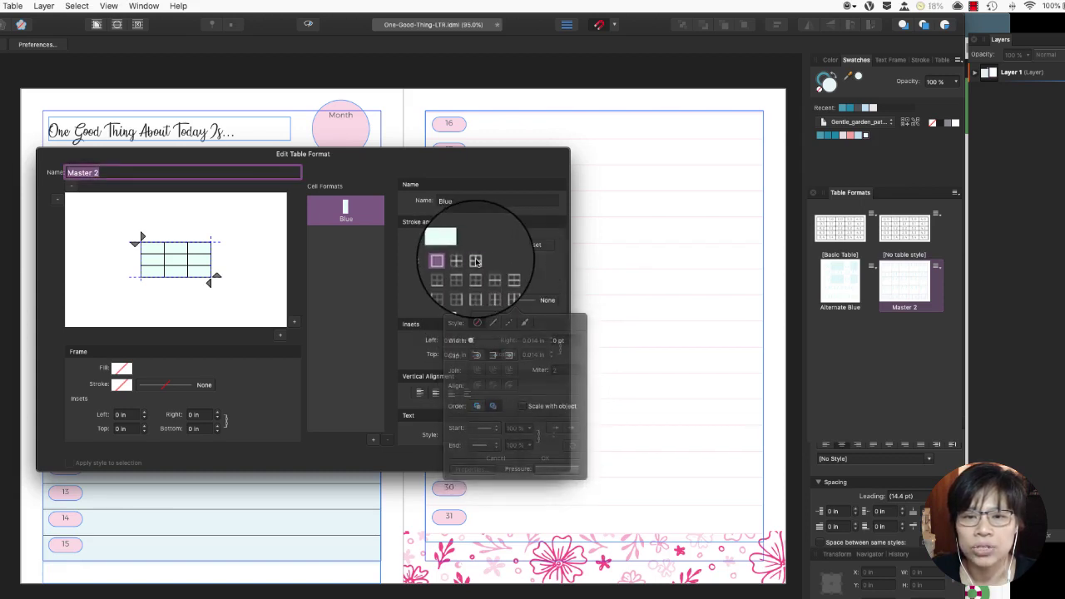
Give the Blue cell format's horizontal borders a solid 0.8 pt stroke.
click(476, 262)
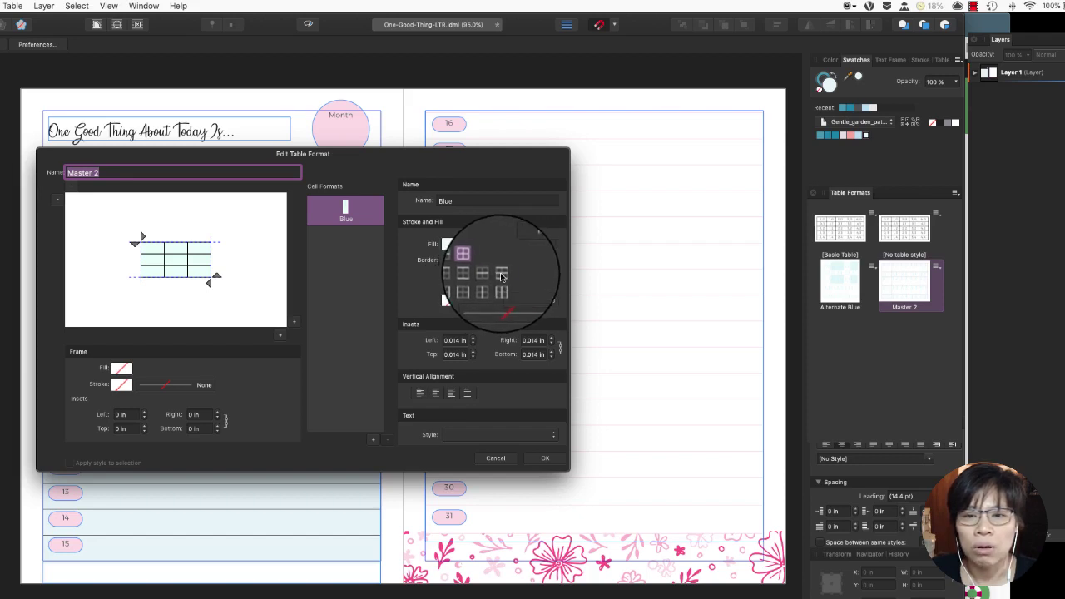
click(497, 301)
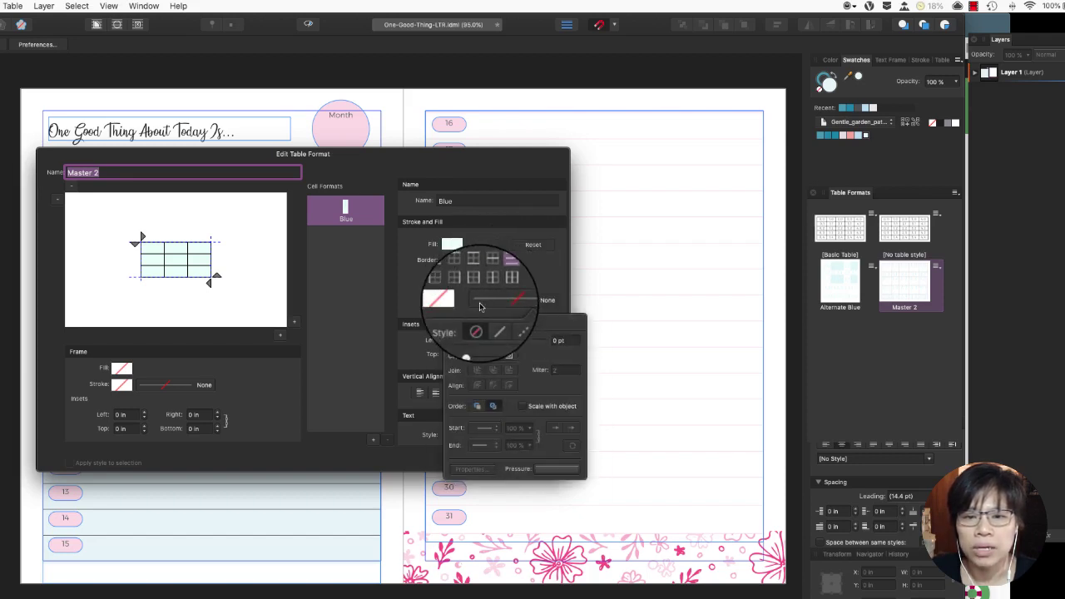
click(494, 323)
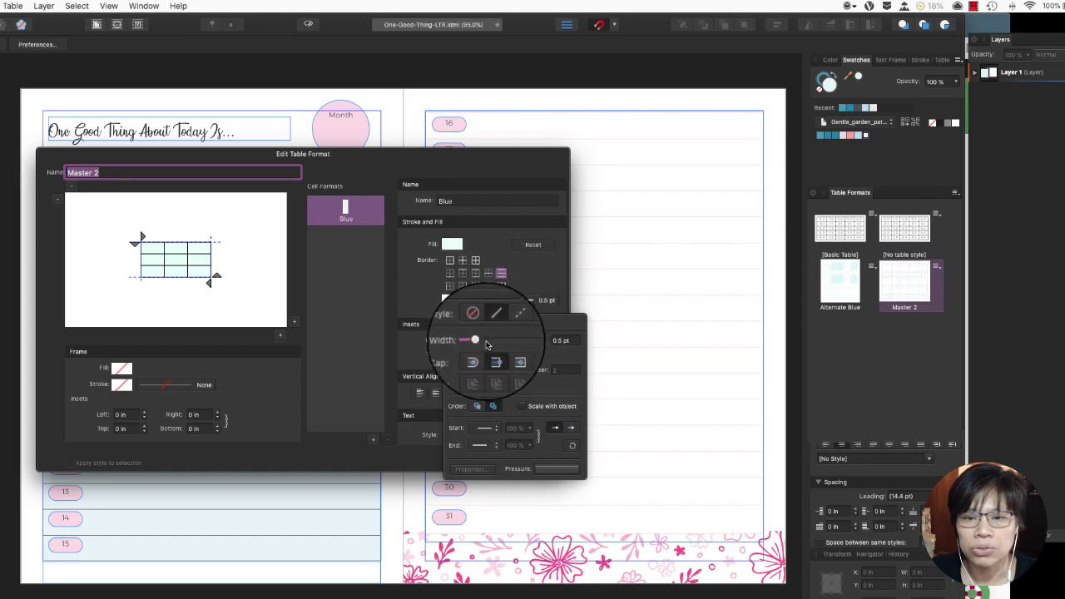
drag(479, 344, 486, 340)
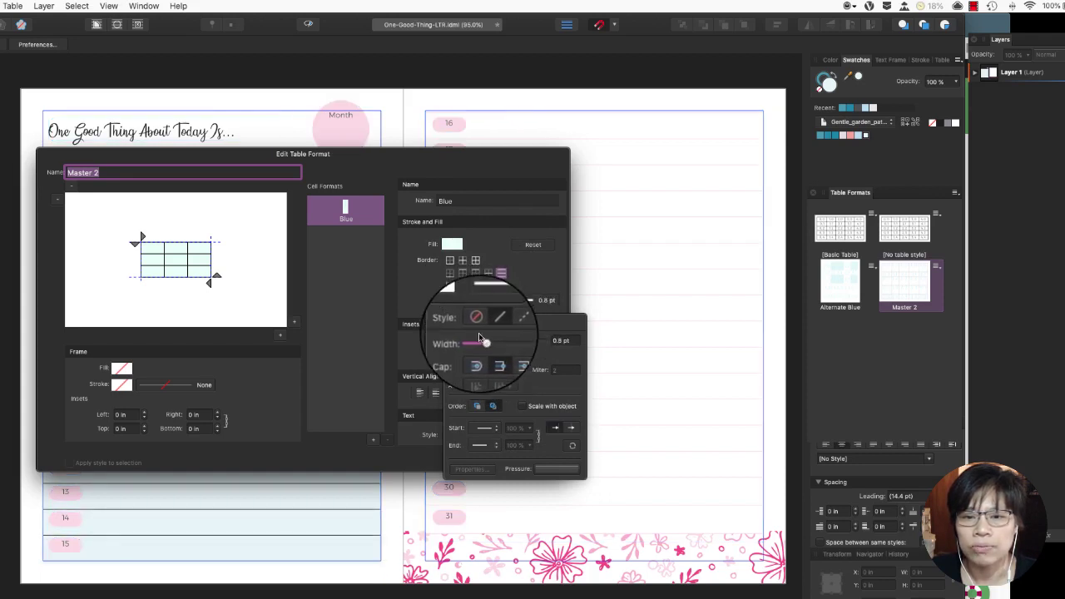
click(455, 302)
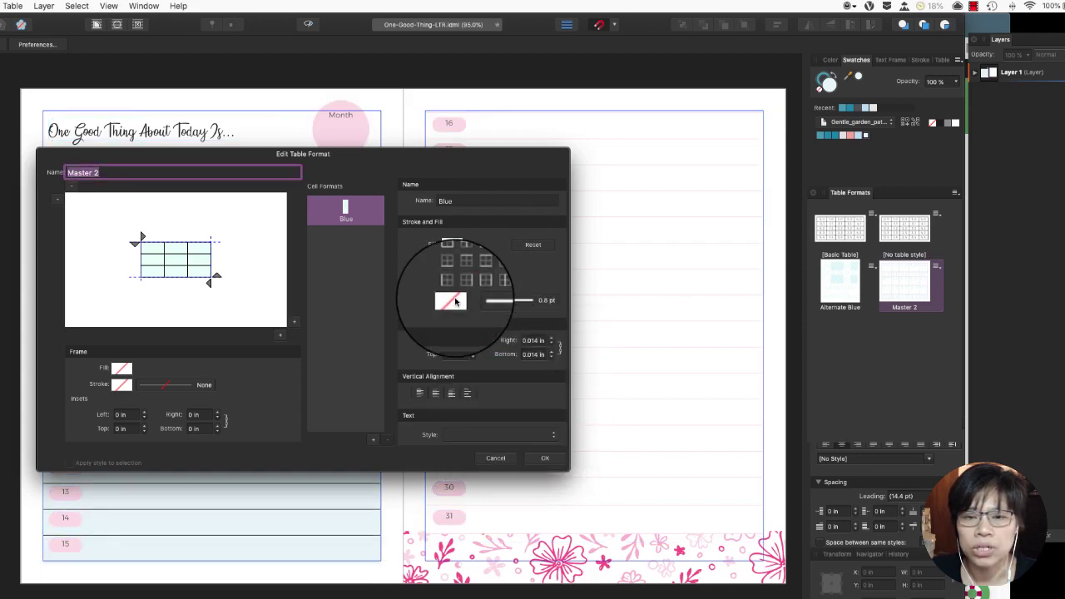
Colour the Blue cell format's horizontal borders with a light blue swatch from the Gentle_garden palette.
click(456, 302)
click(458, 319)
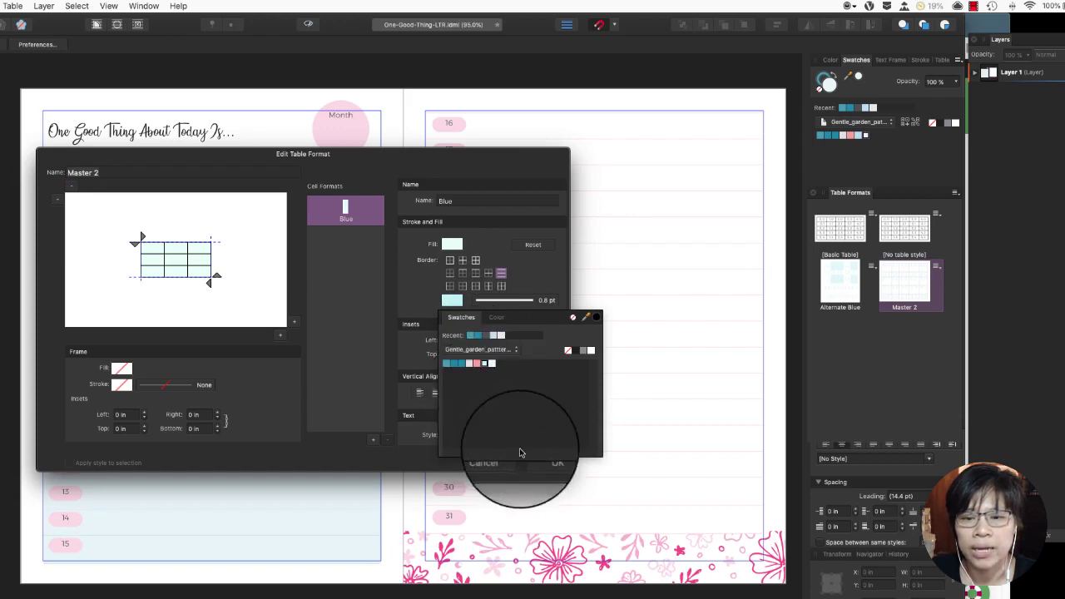
click(423, 295)
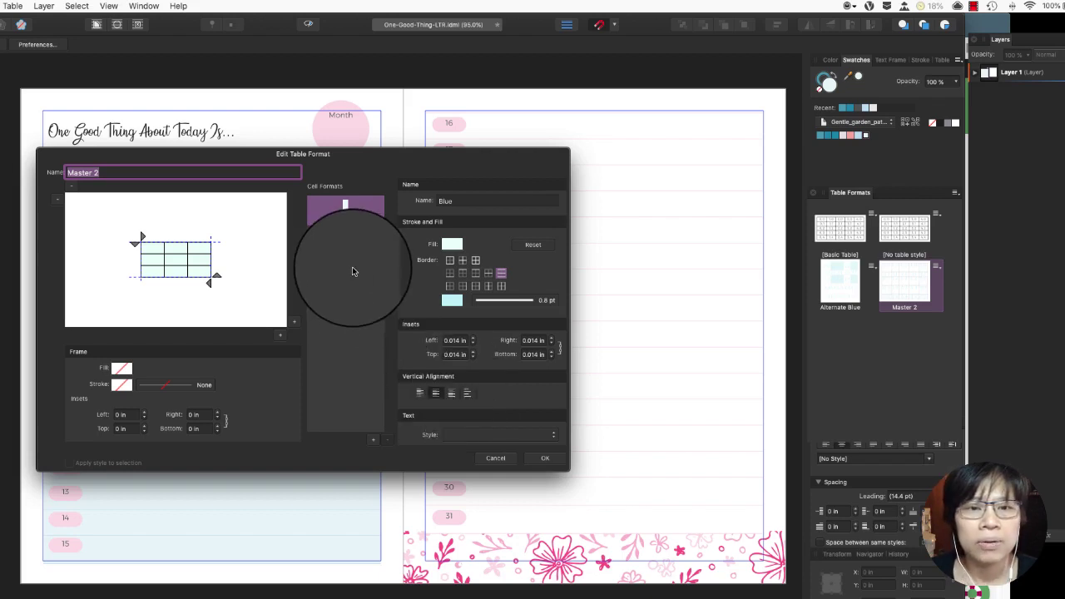
Create a second cell format named White in Master 2, with its stroke and fill reset and a near-white fill.
click(374, 442)
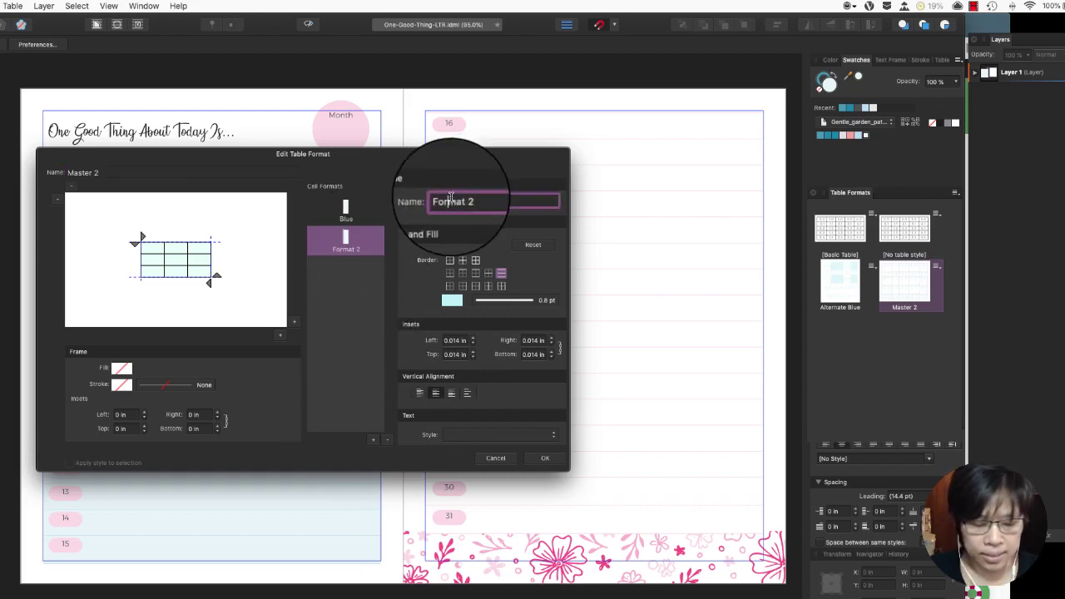
text(White)
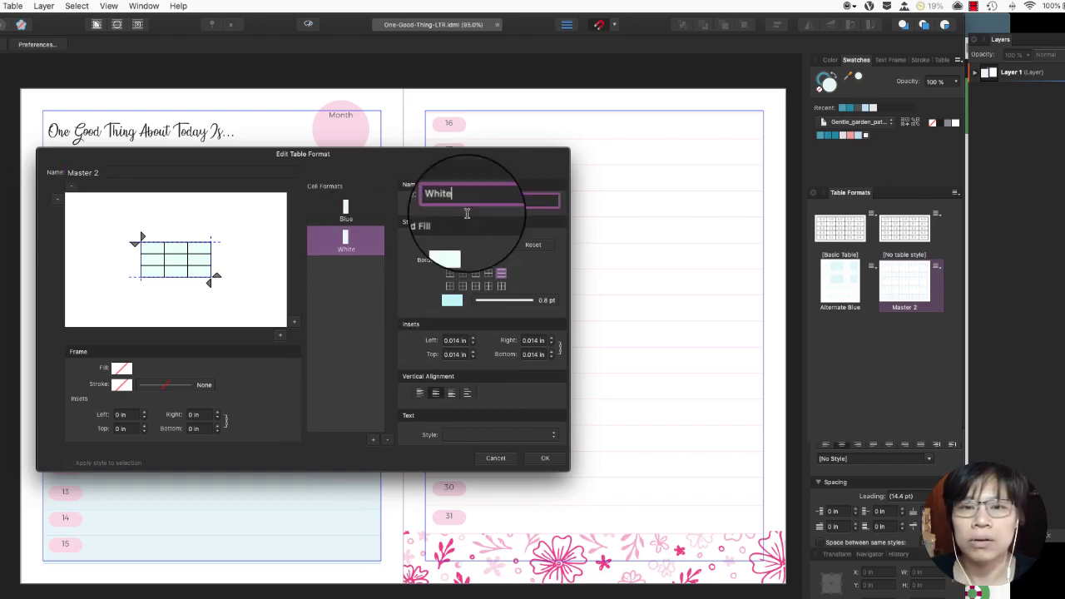
click(534, 246)
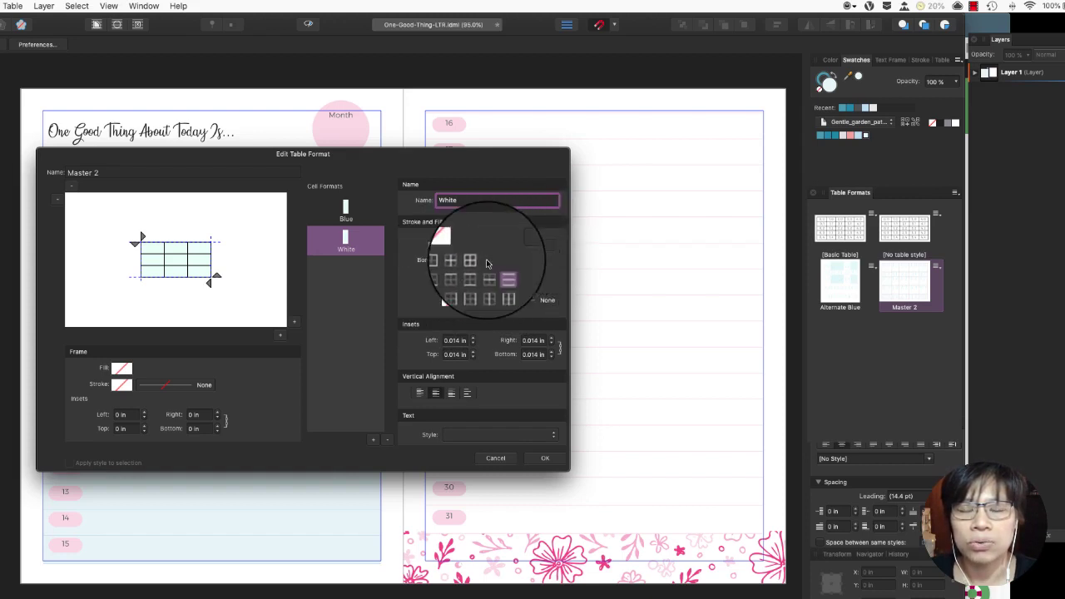
click(450, 246)
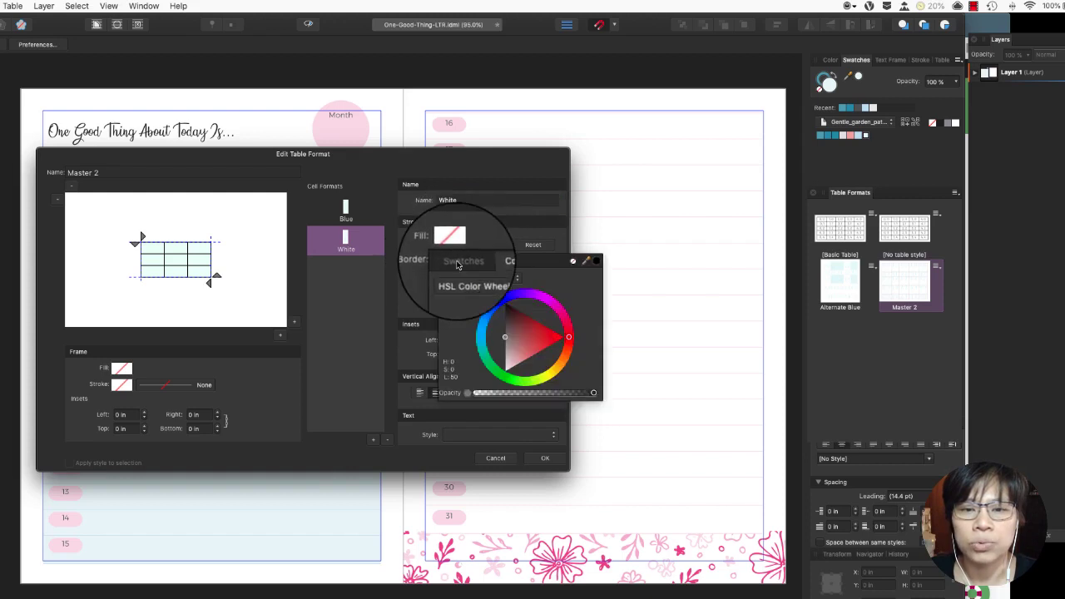
drag(510, 357, 508, 387)
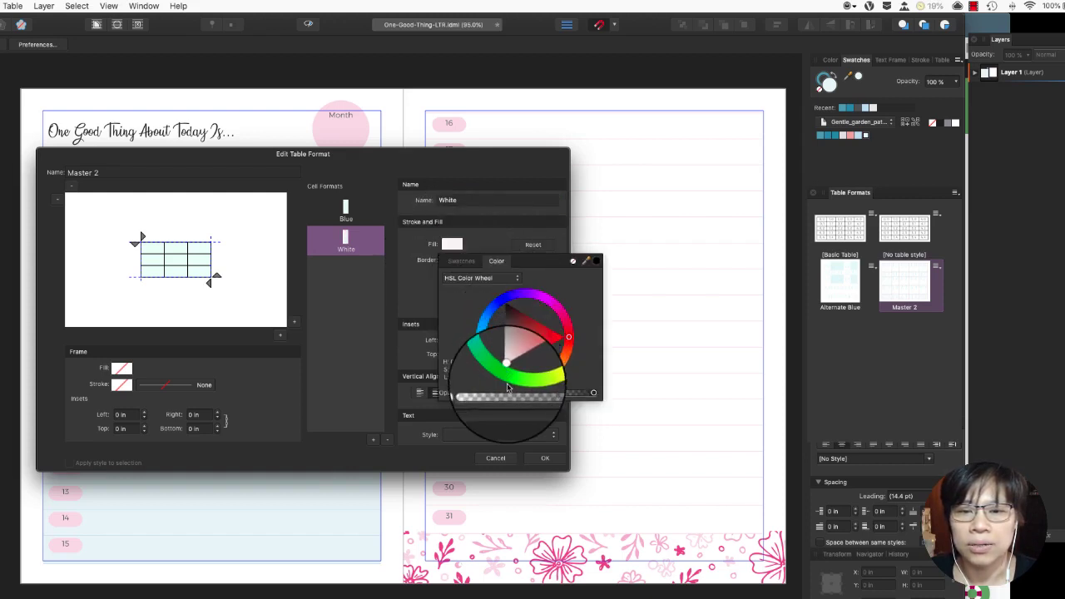
click(416, 295)
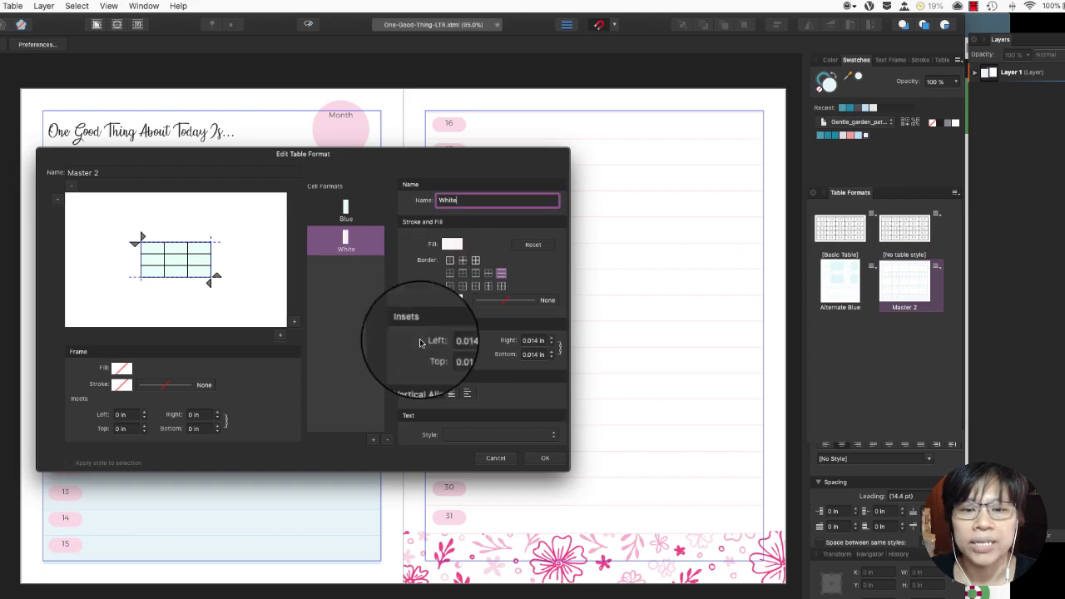
Assign the White cell format to the preview table's middle row, set its fill to pure white and save the table format.
click(141, 237)
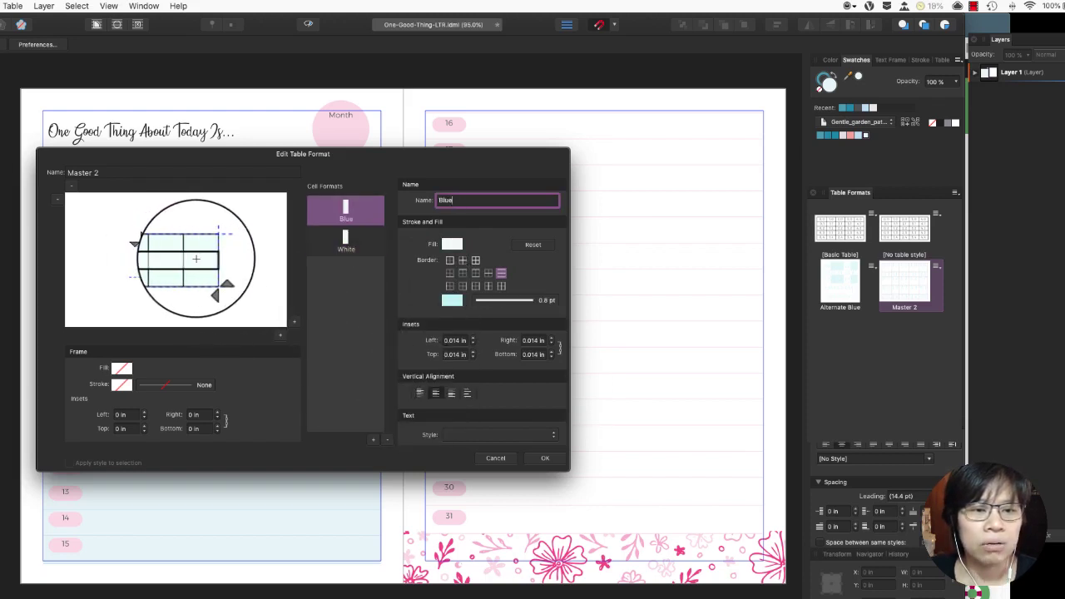
click(346, 241)
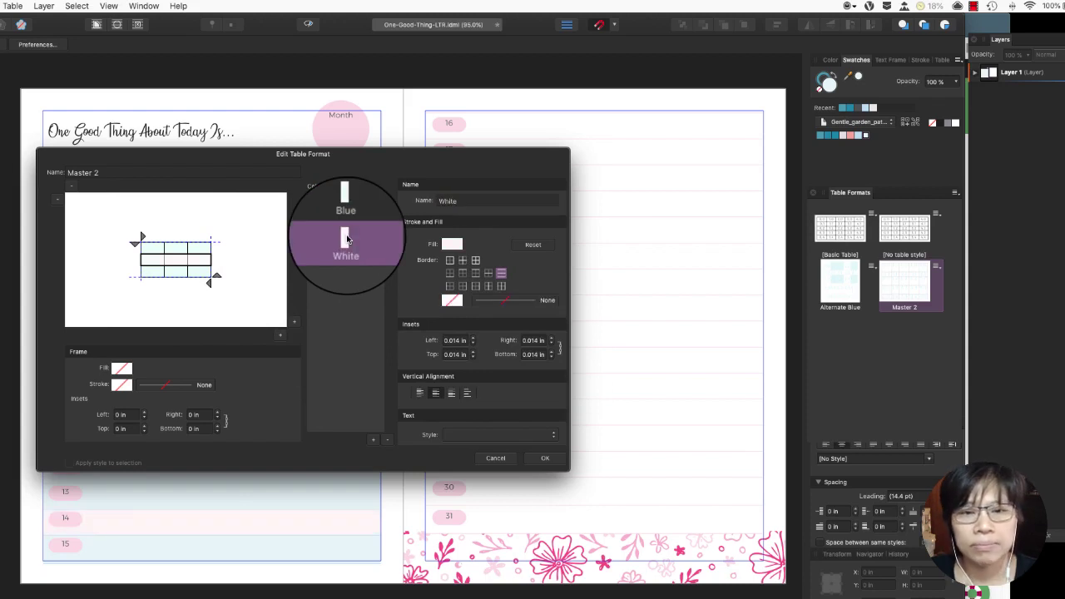
click(452, 244)
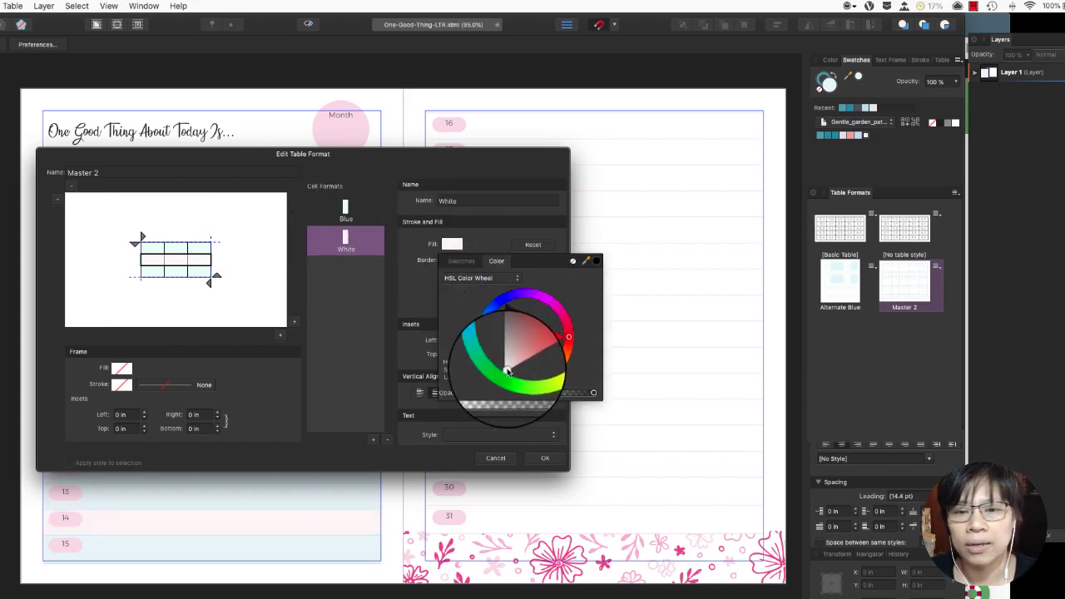
click(428, 291)
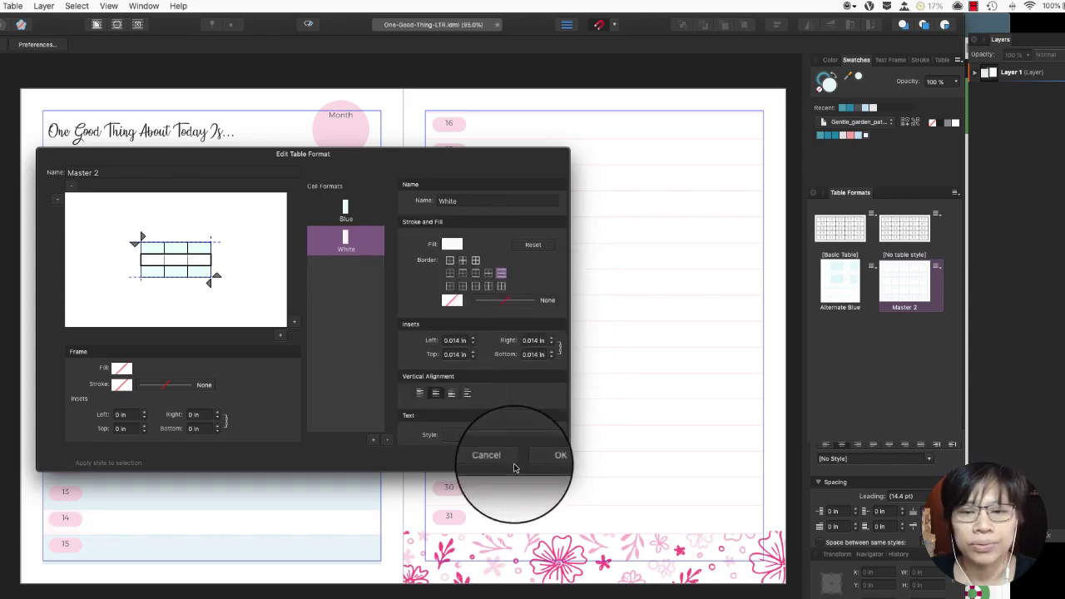
click(548, 458)
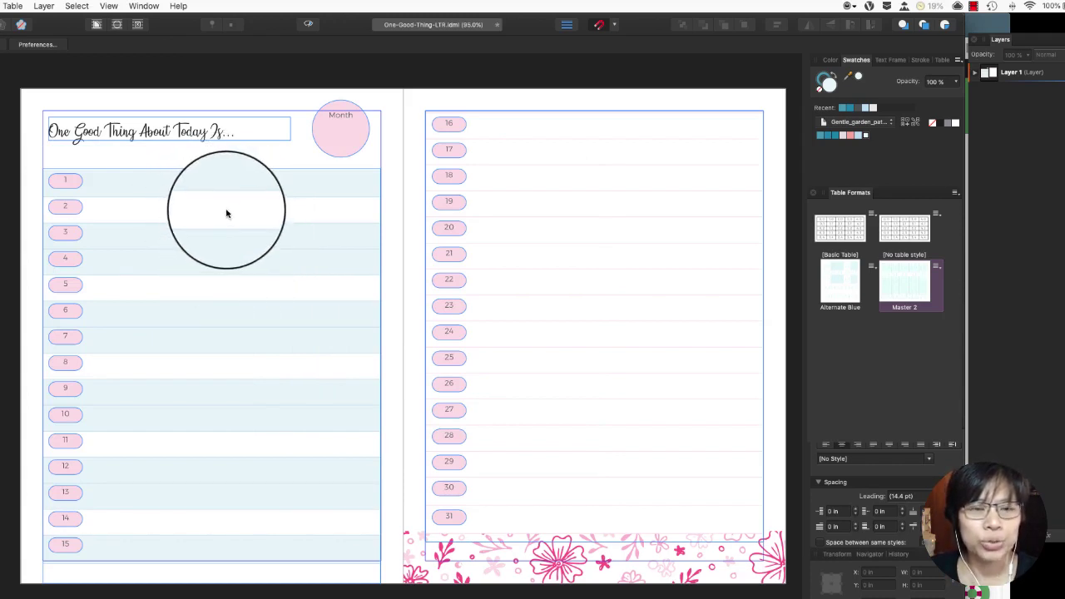
Limit Master 2's repeating region to the last two preview rows, keeping the last row Blue, and save the table format.
double_click(897, 276)
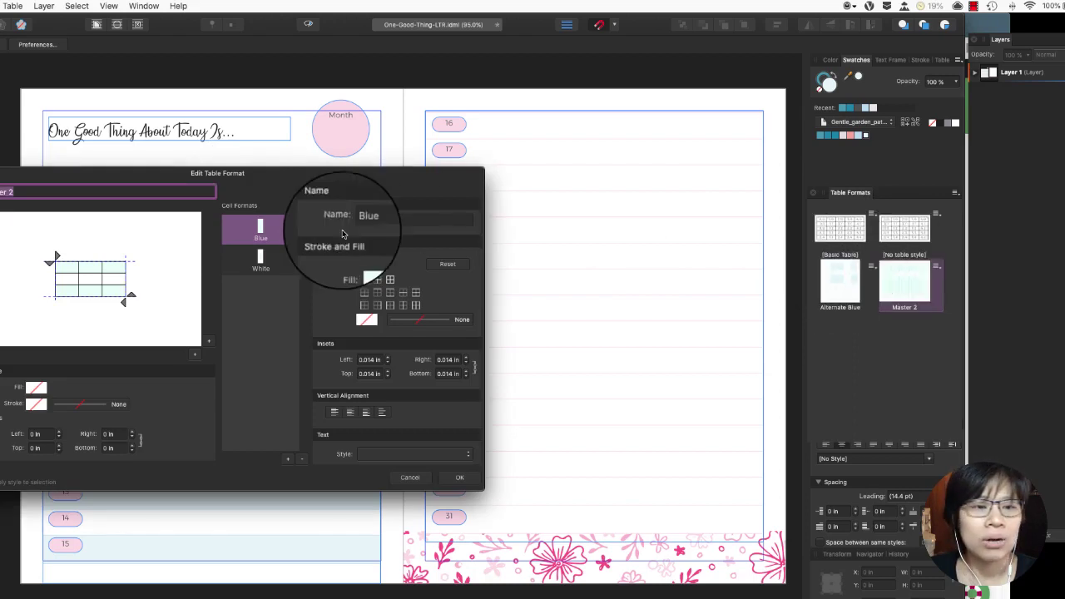
drag(278, 173, 475, 124)
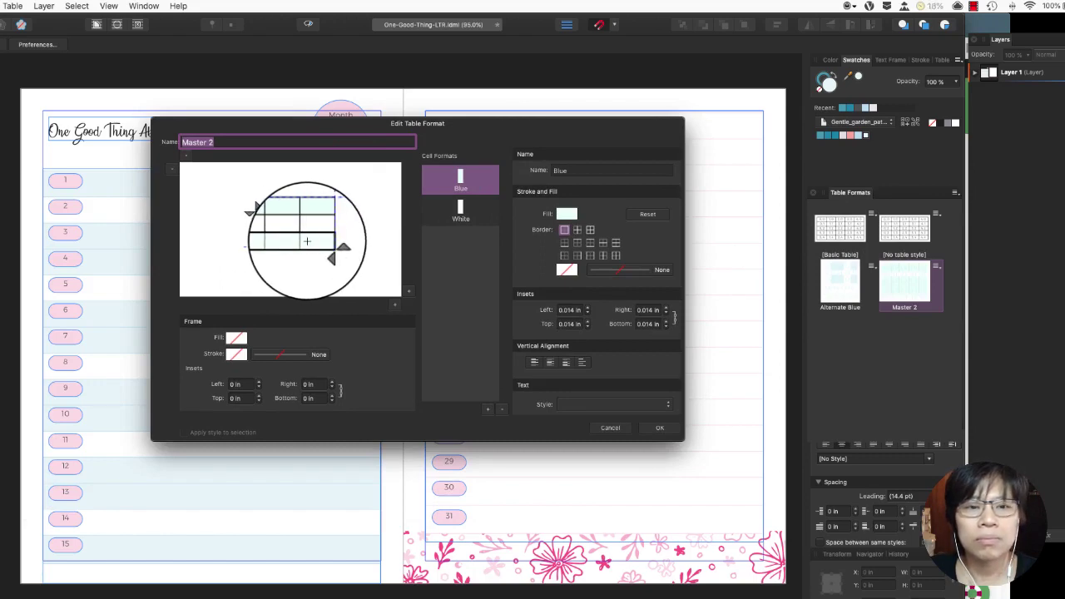
click(456, 209)
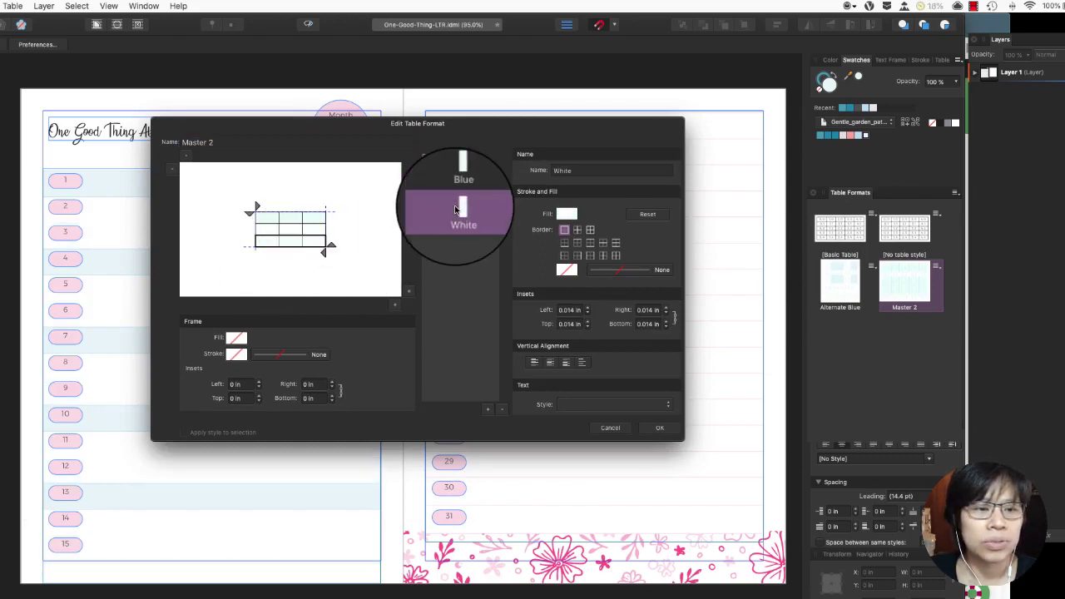
click(463, 177)
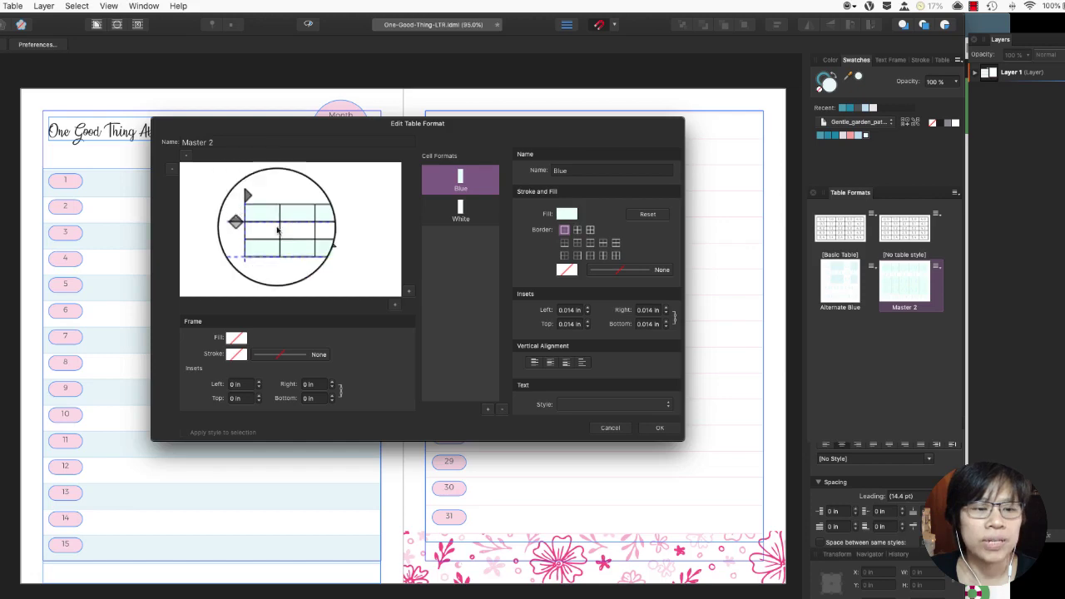
click(653, 427)
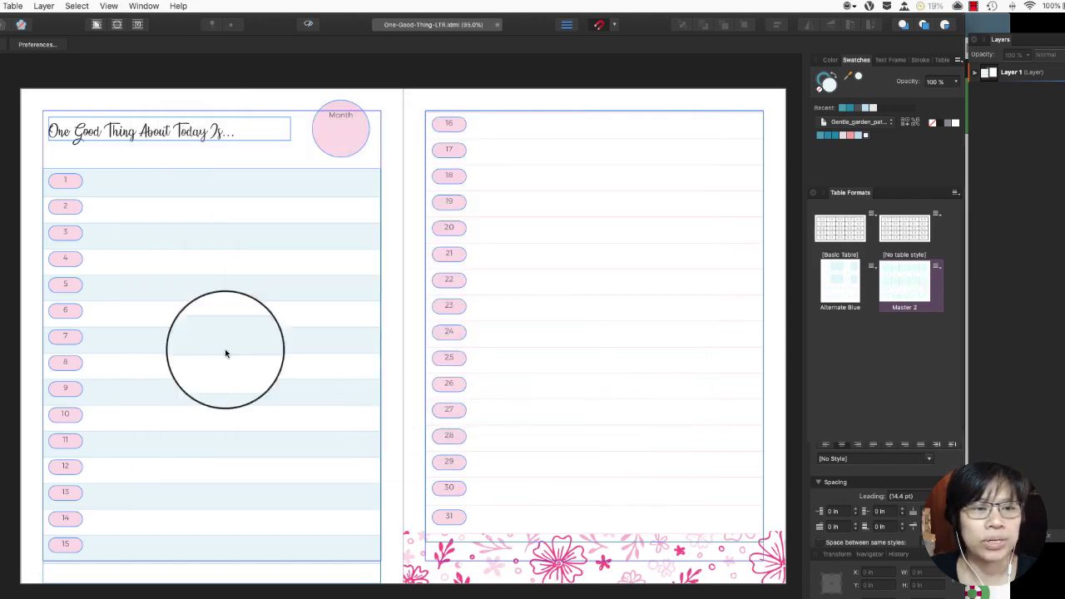
Select all the pink numbered text frames from 1 to 31 across the B-Master spread.
click(78, 187)
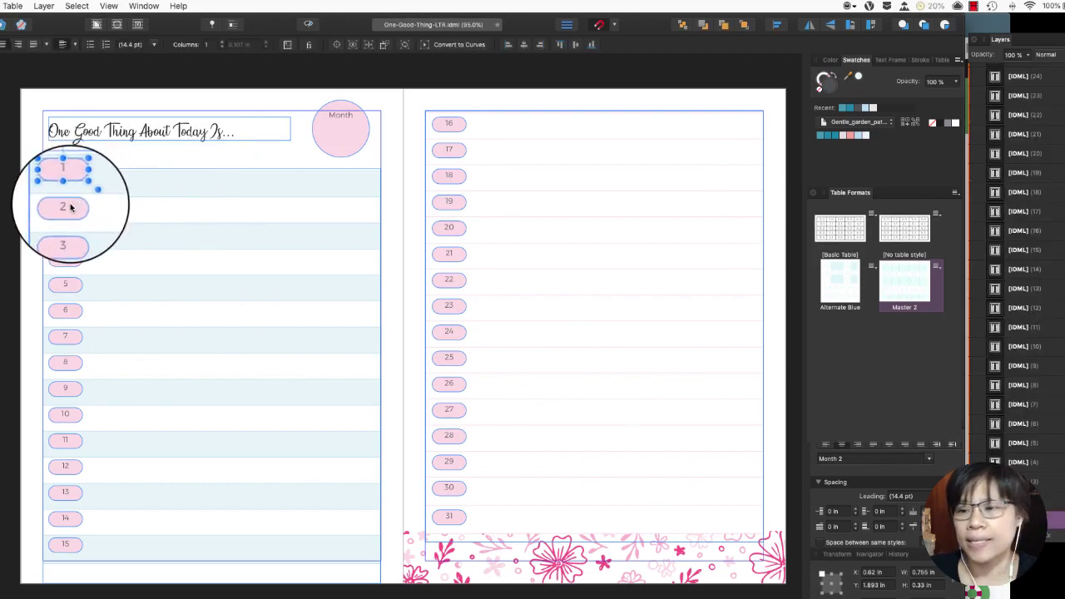
shift+click(71, 207)
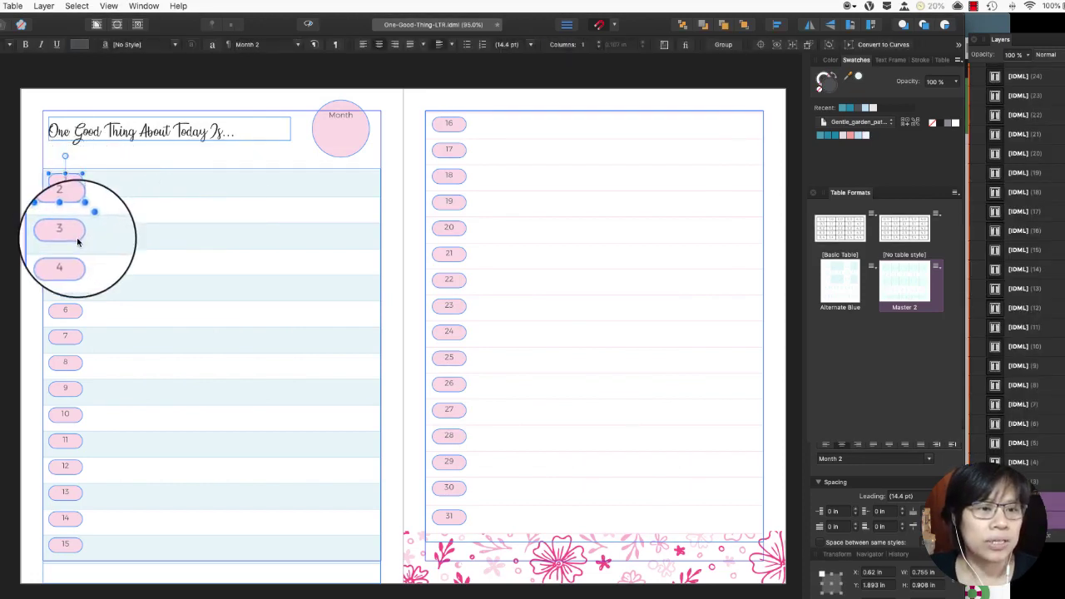
shift+click(68, 257)
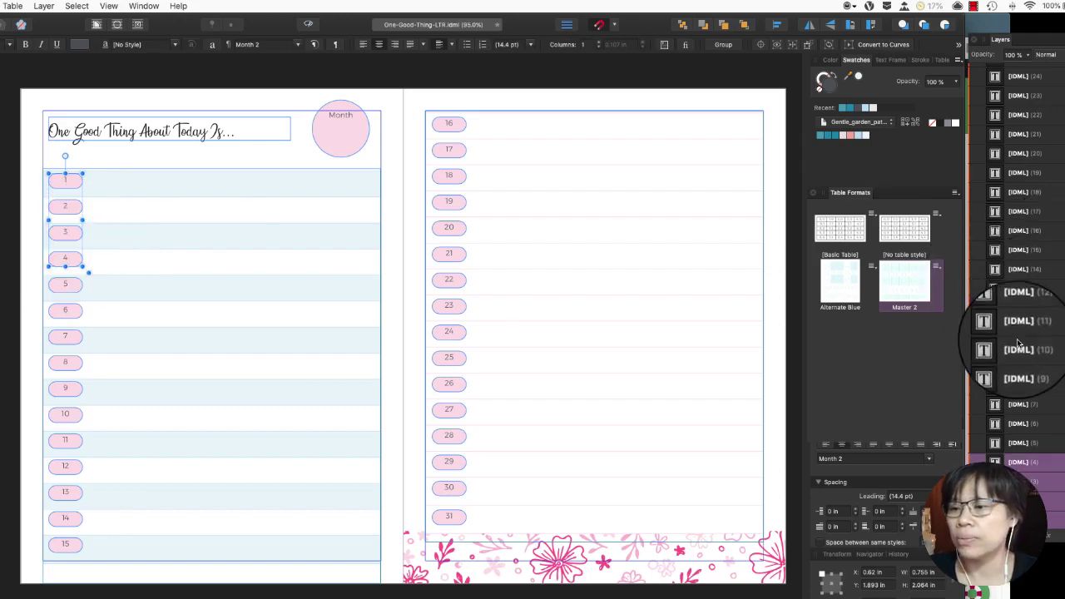
scroll(1032, 382, up, 4)
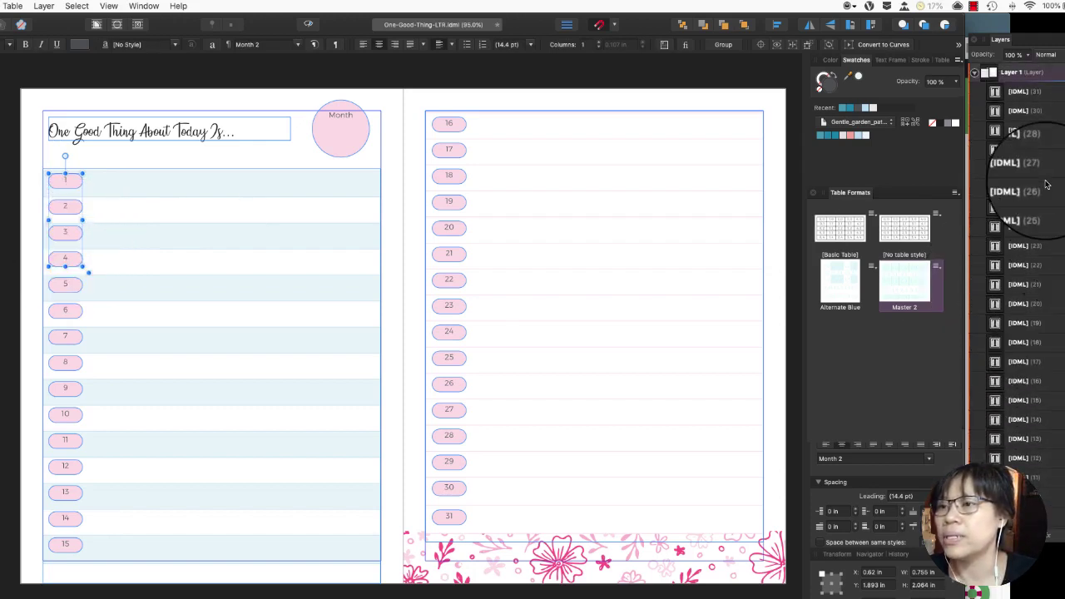
shift+click(1043, 96)
scroll(1063, 443, down, 5)
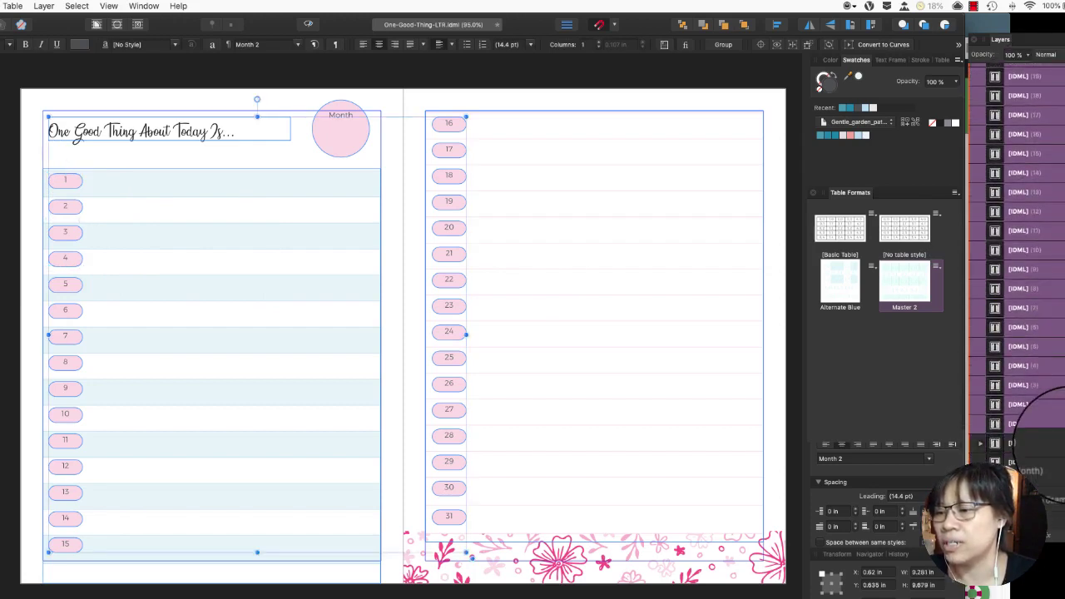
scroll(1053, 449, up, 5)
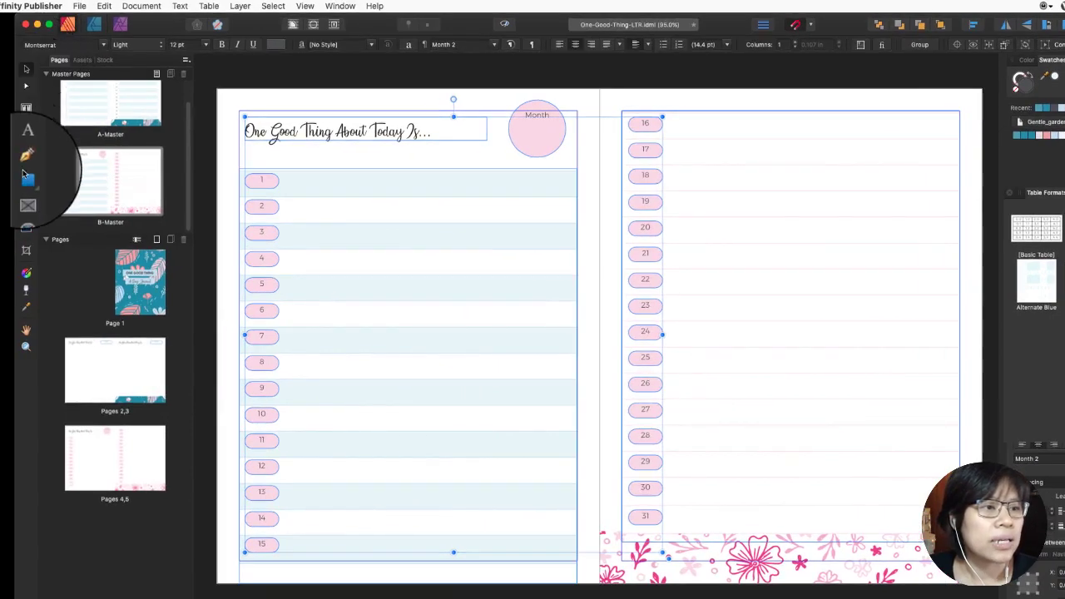
Check the Rectangle tool's options with the numbered frames selected, return to the Move tool and deselect the frames.
click(26, 178)
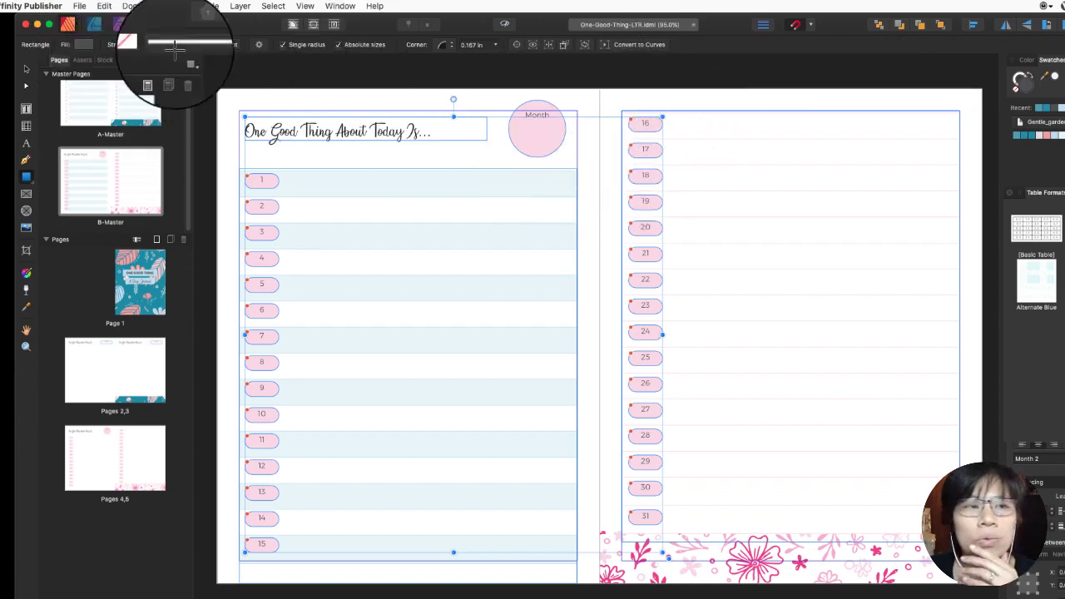
click(26, 68)
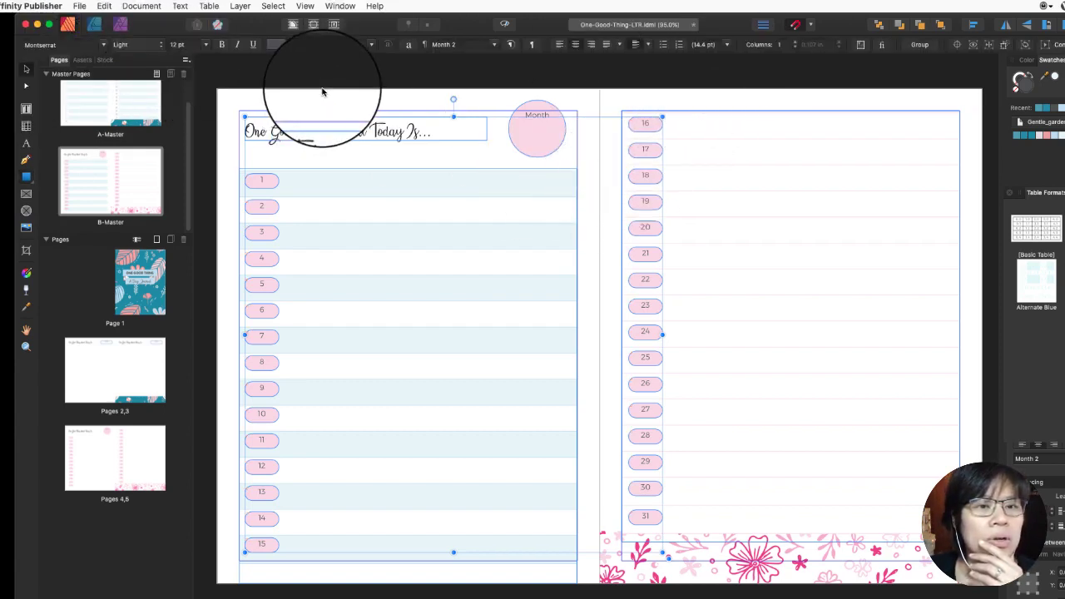
click(323, 89)
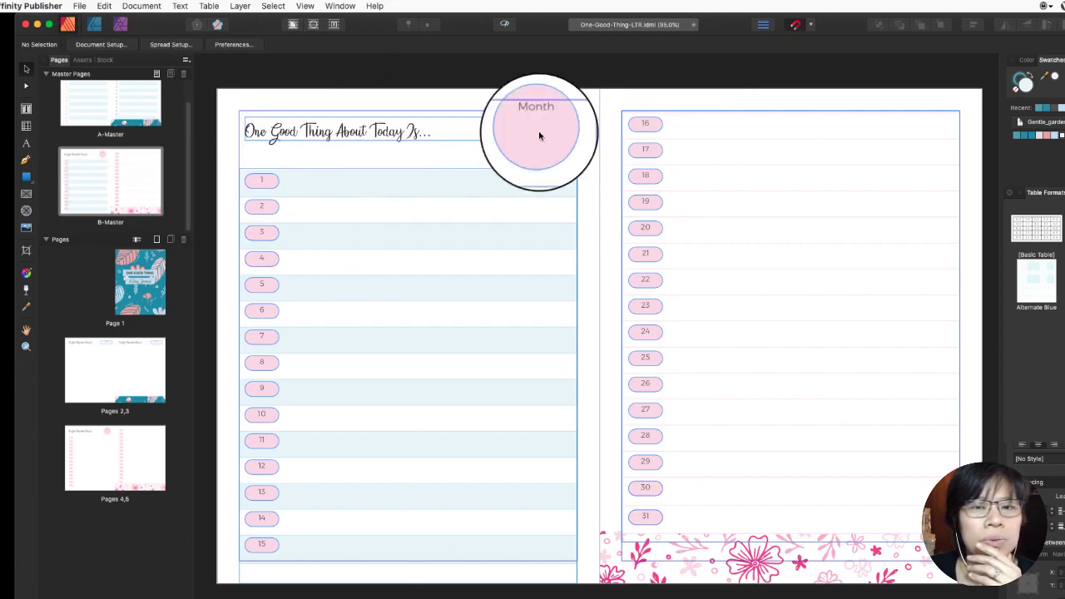
drag(225, 176, 302, 557)
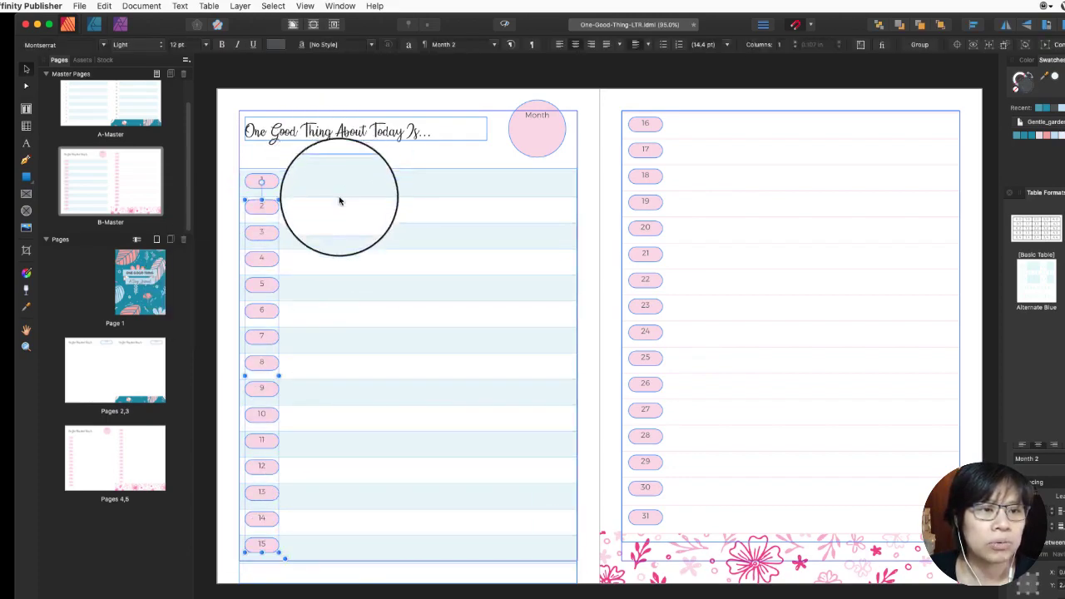
shift+click(249, 185)
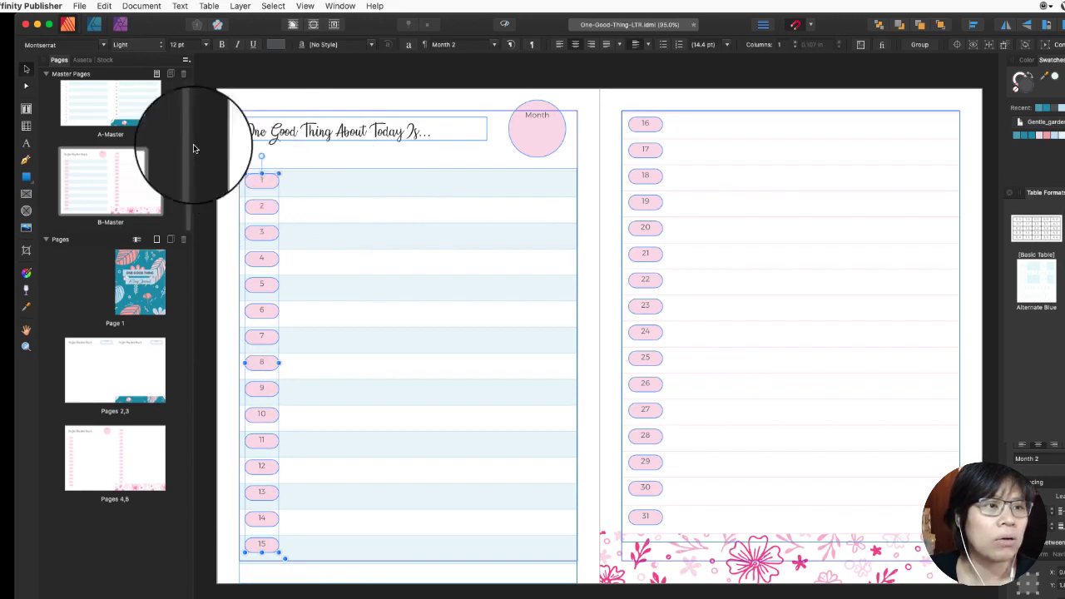
click(27, 179)
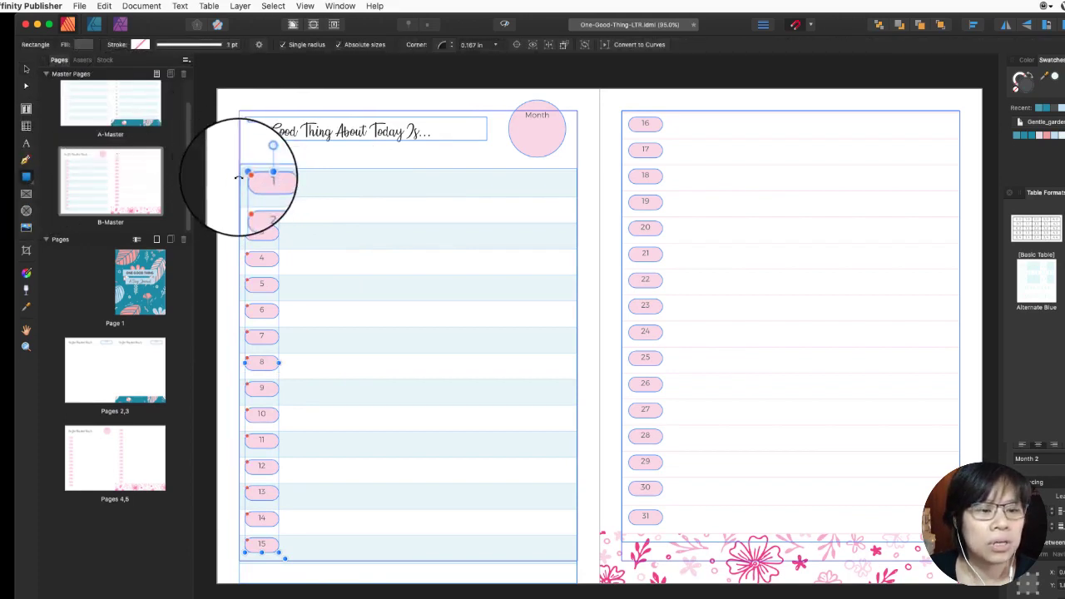
key(Escape)
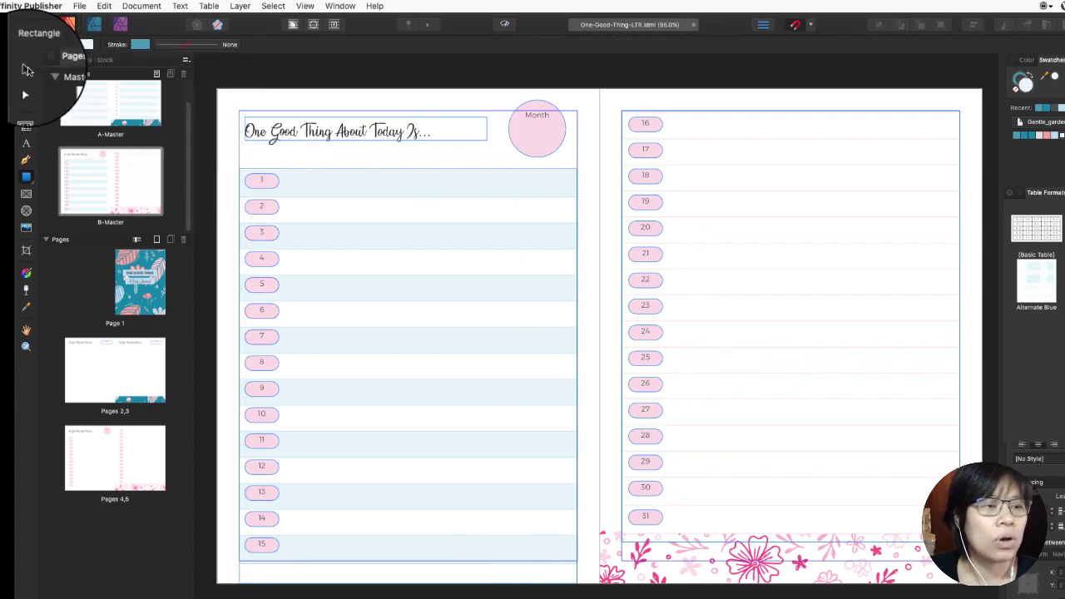
click(26, 70)
Fill the numbered text frames 1 to 14 with the first teal swatch of the Gentle_garden palette and make their numbers white.
click(261, 180)
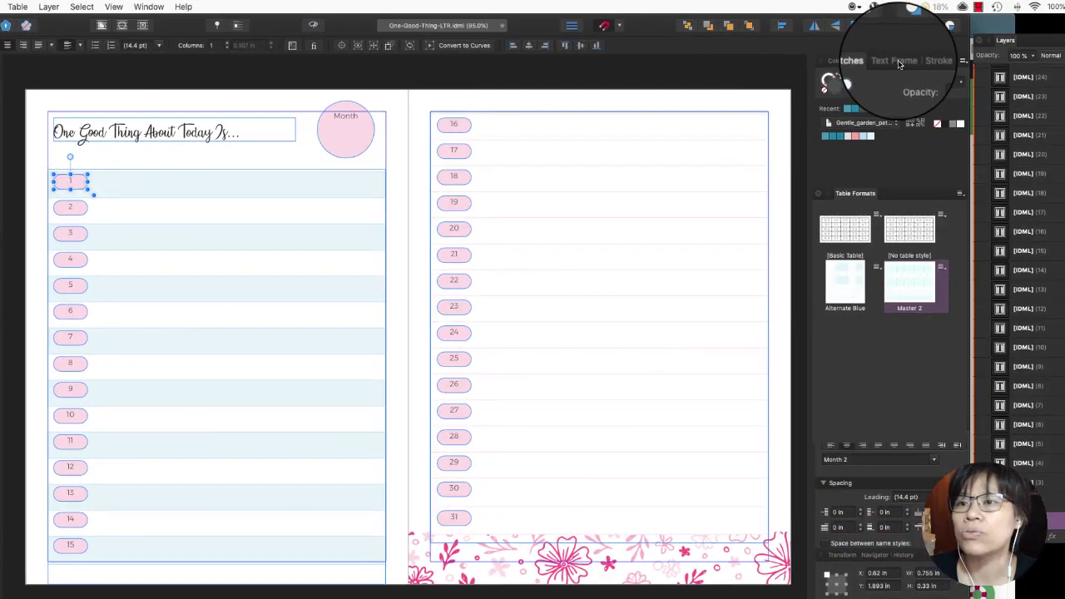
click(899, 65)
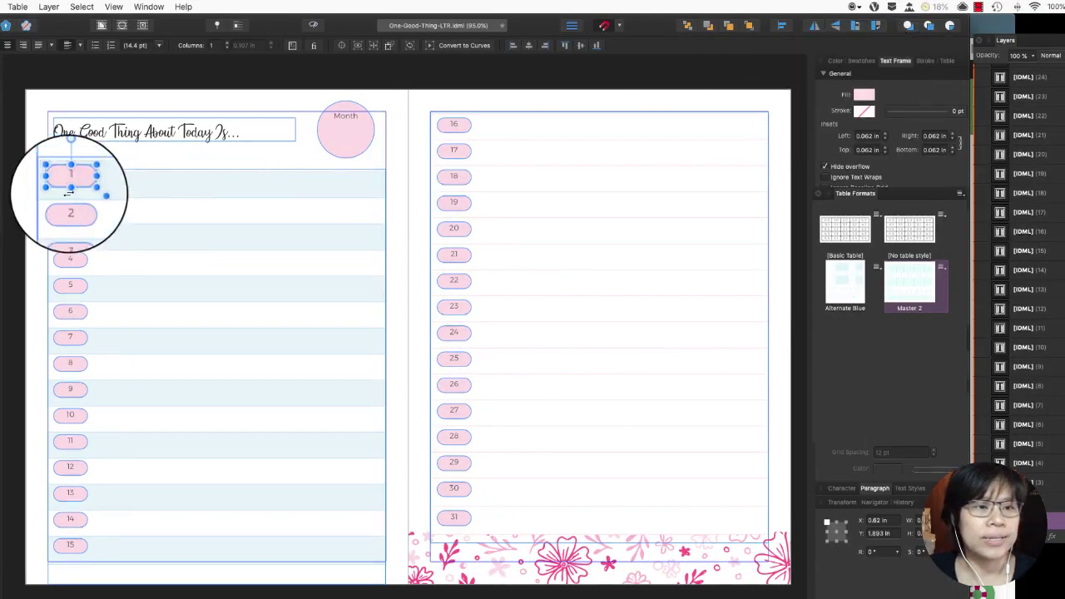
drag(36, 177, 92, 556)
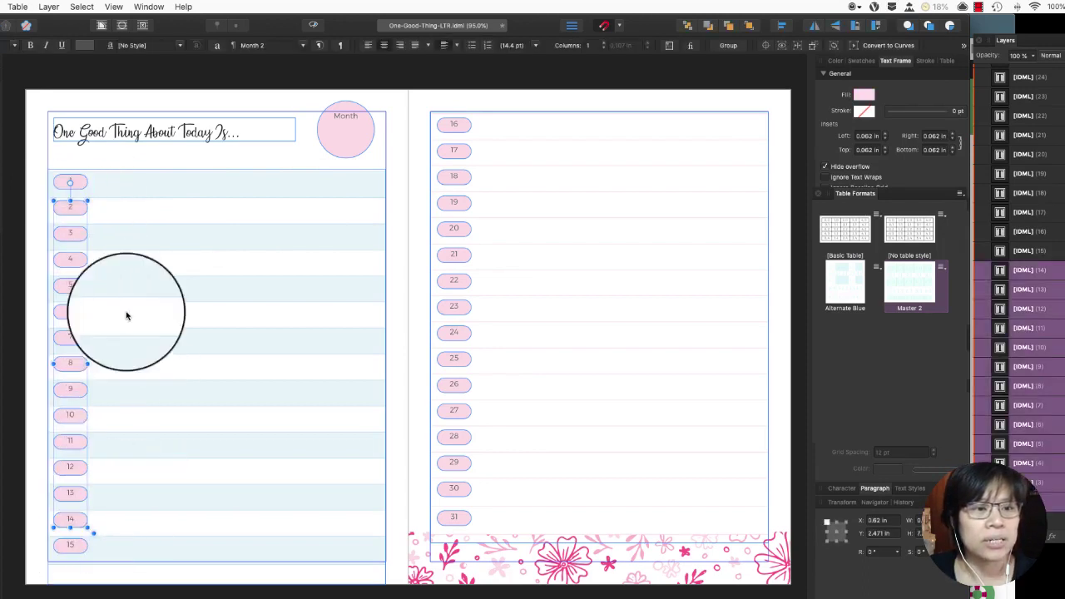
scroll(886, 91, up, 2)
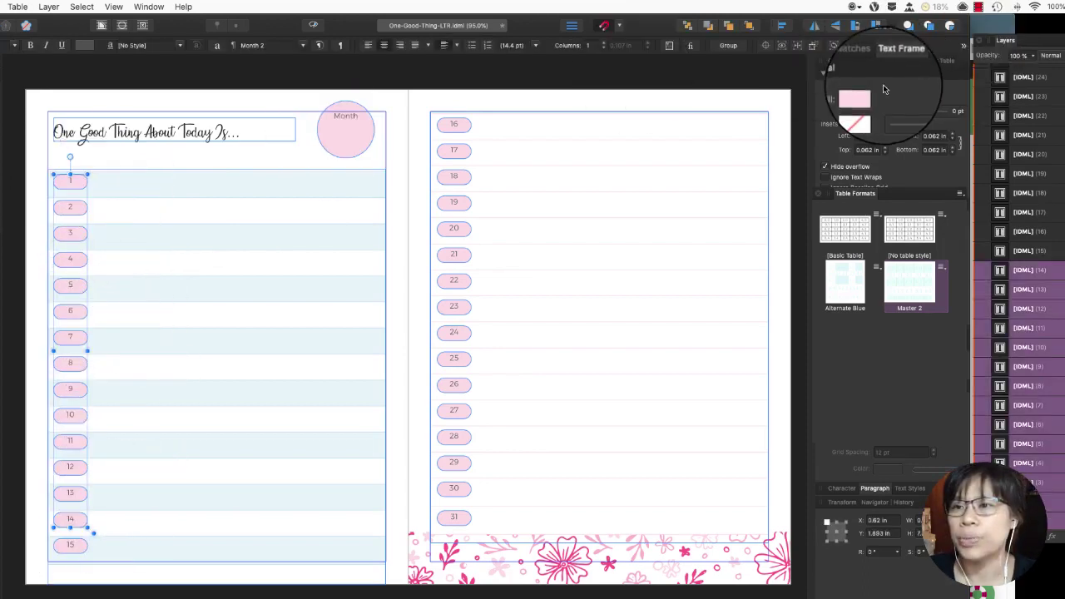
click(868, 114)
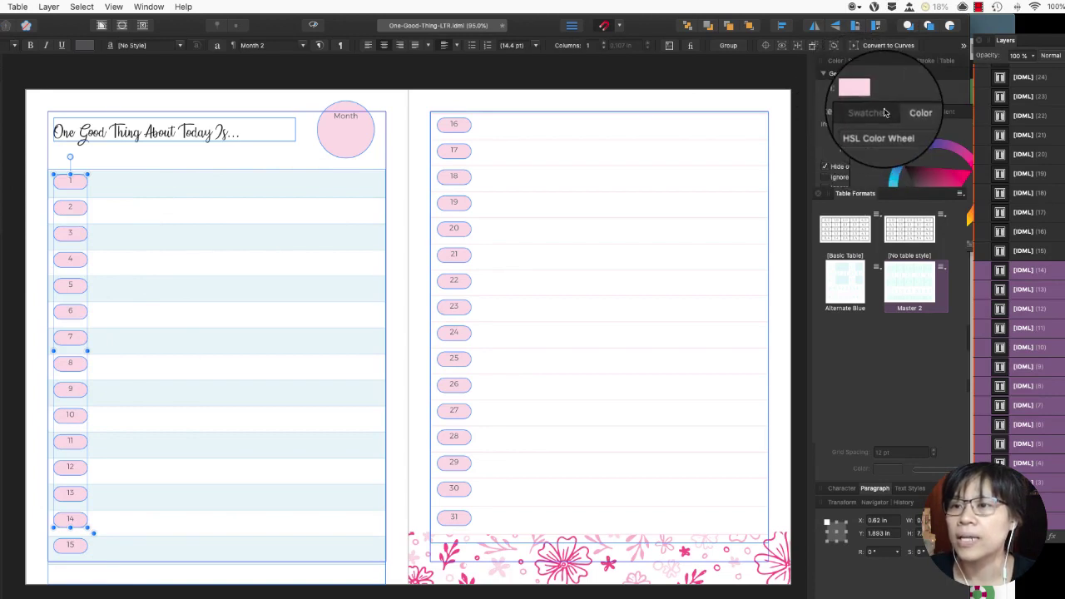
click(882, 112)
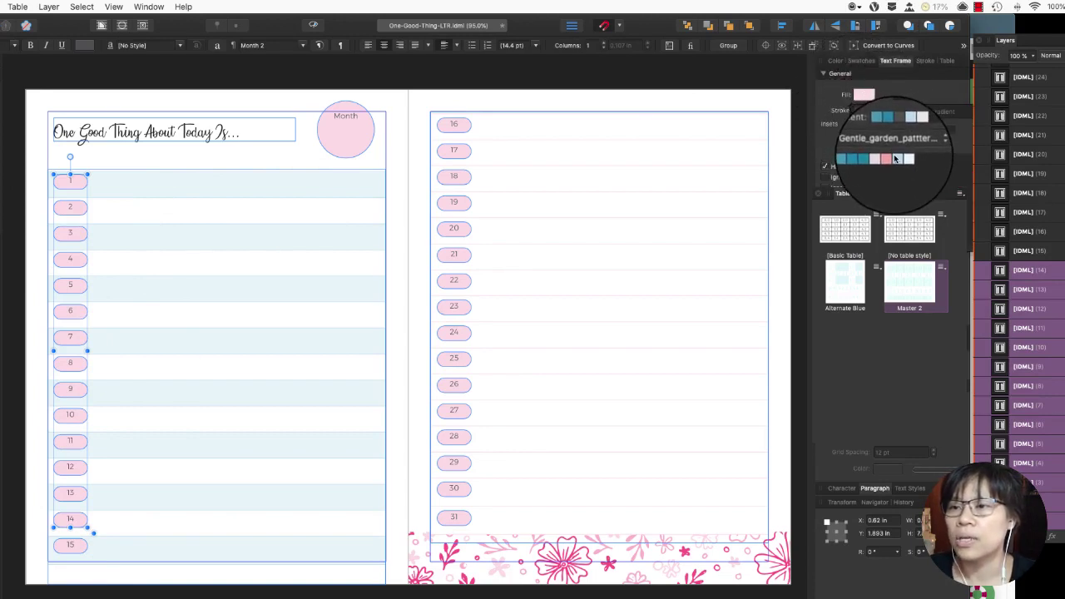
click(897, 159)
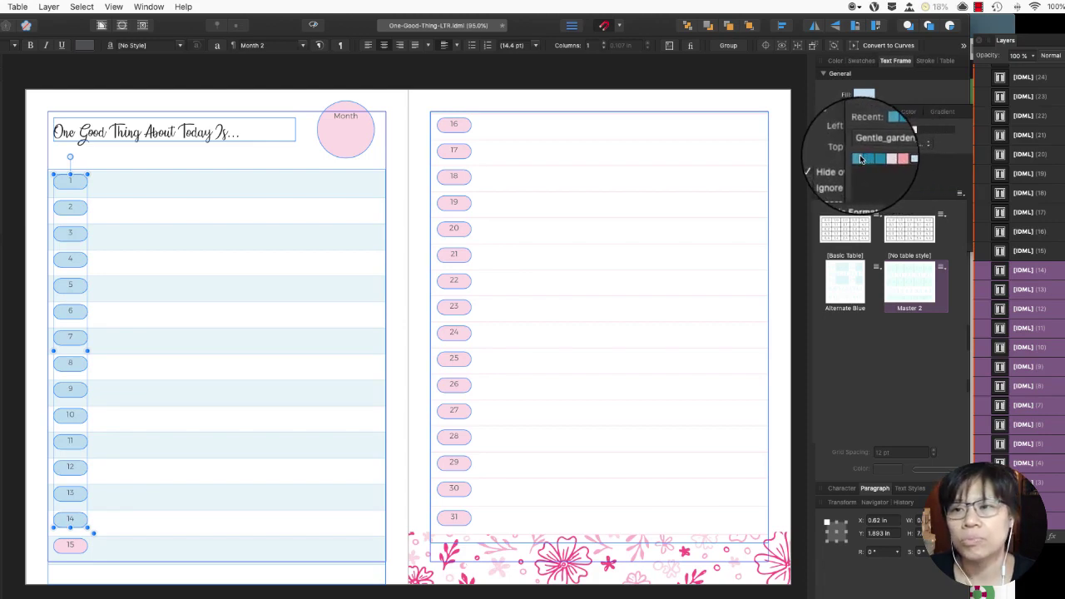
click(862, 159)
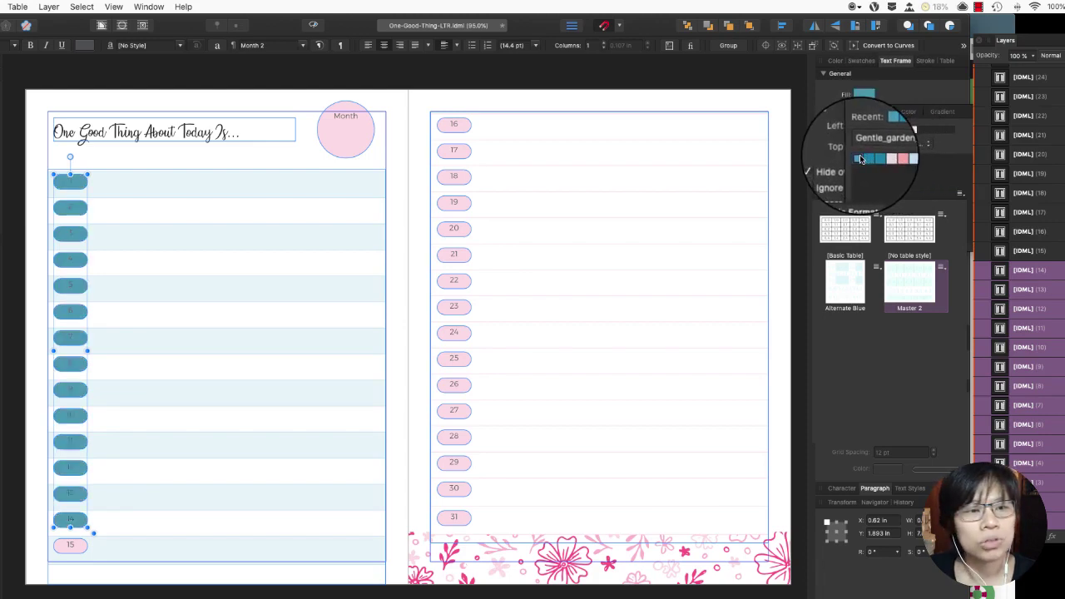
click(835, 60)
click(858, 60)
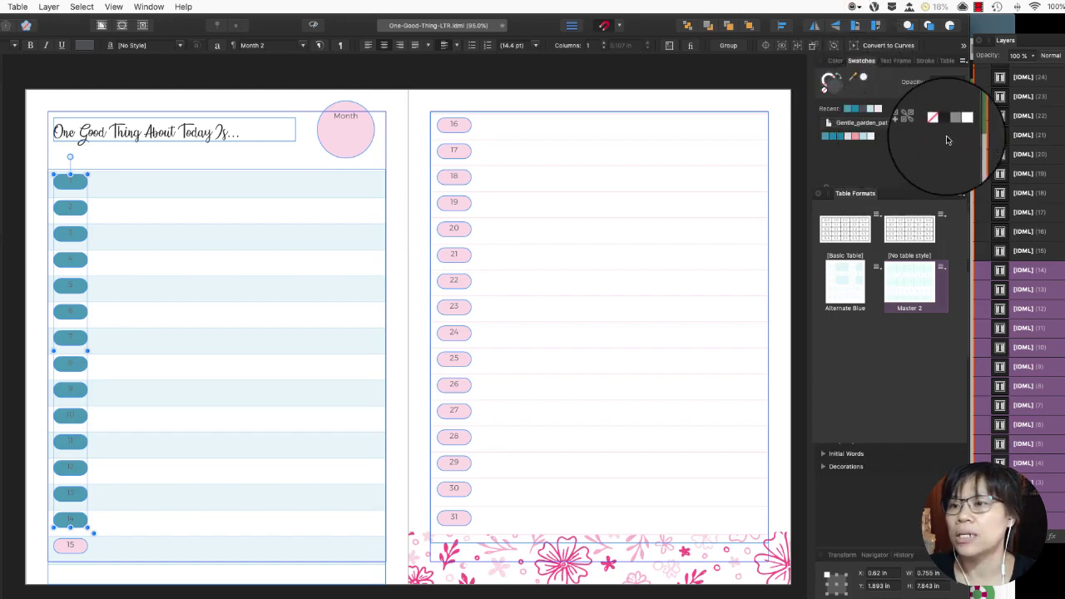
Make the number in text frame 15 white and fill the frame with the palette's first teal swatch.
click(82, 551)
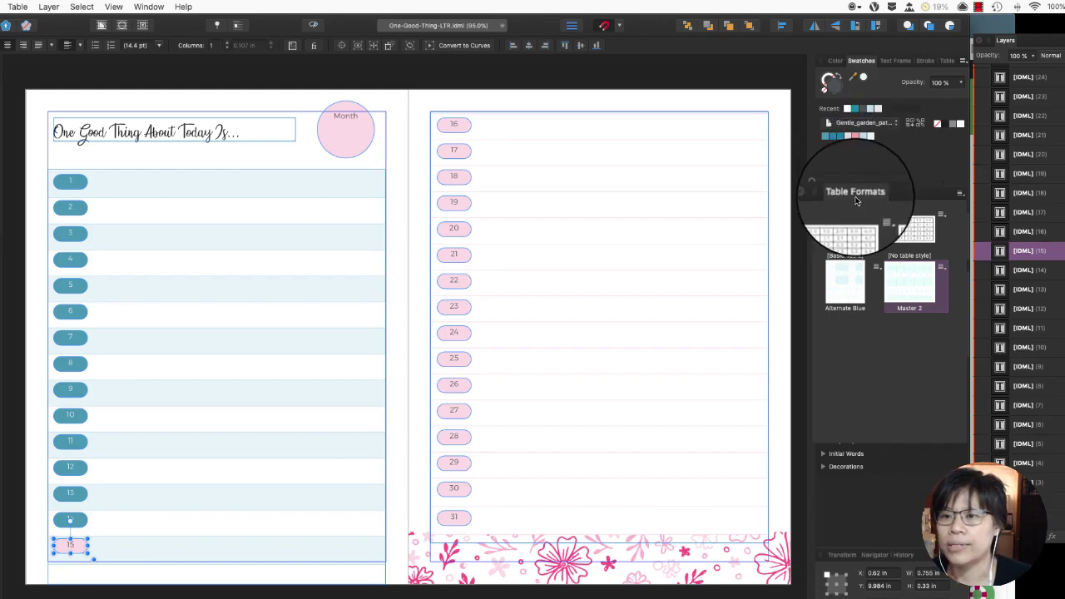
drag(856, 196, 674, 217)
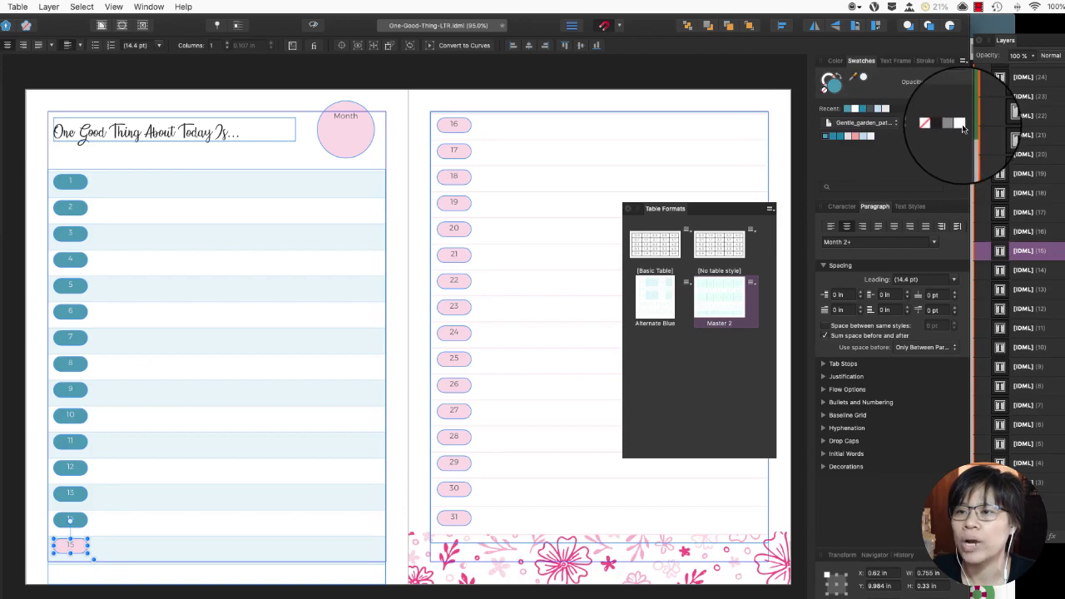
click(961, 125)
click(904, 62)
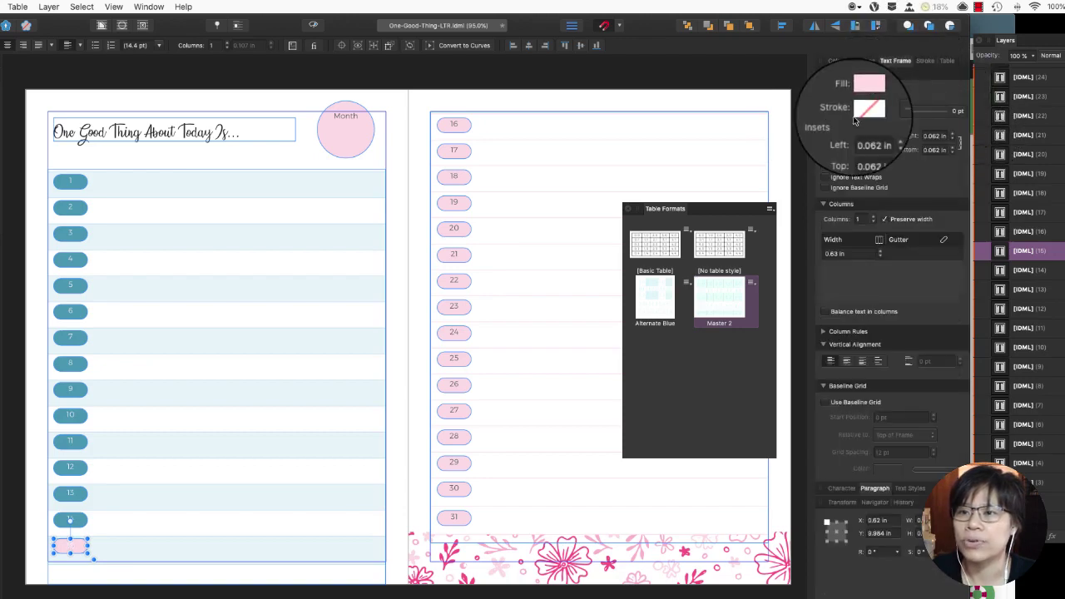
click(868, 109)
click(886, 114)
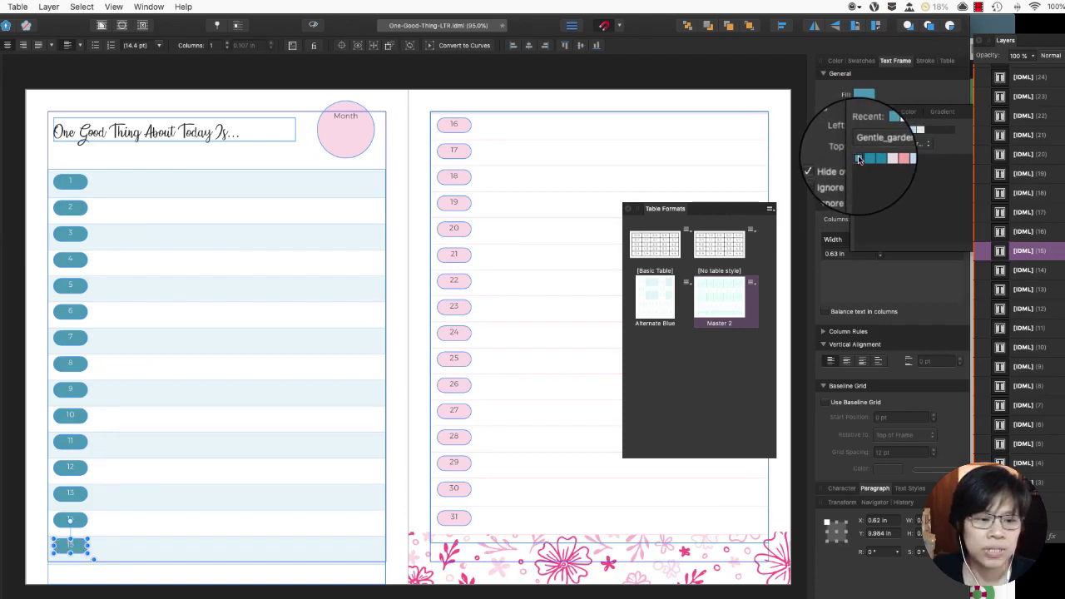
click(458, 84)
click(458, 84)
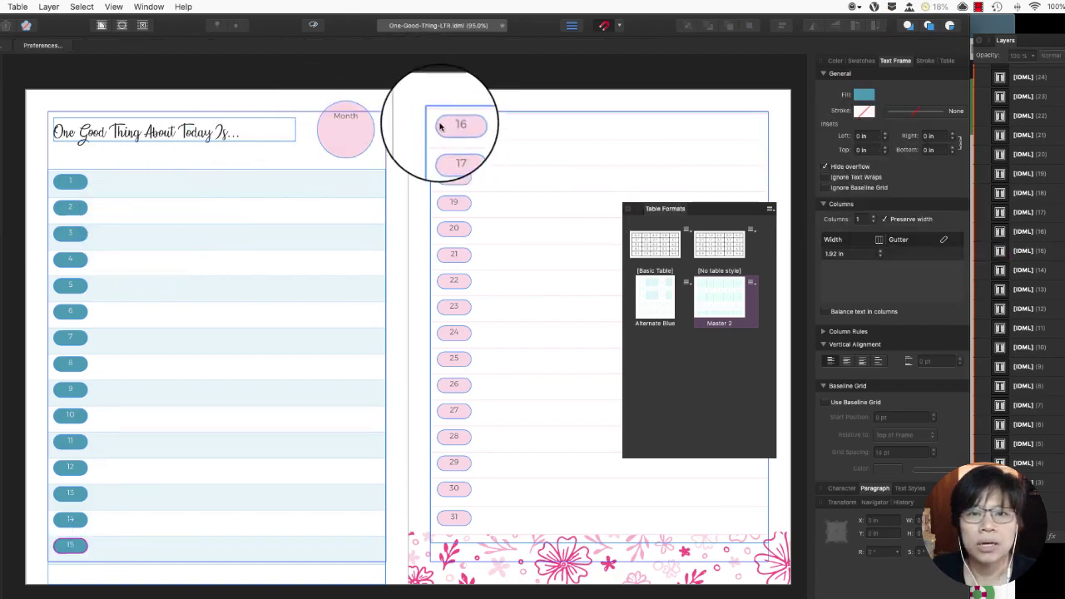
Fill the numbered text frames 16 to 31 with the palette's first teal swatch and make their numbers white.
click(456, 280)
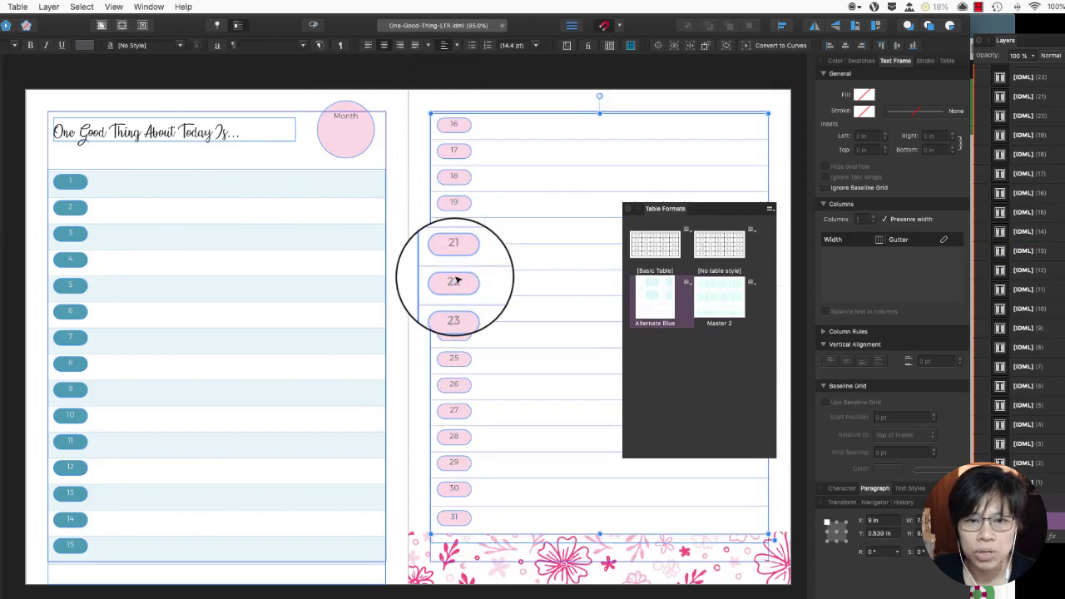
click(419, 207)
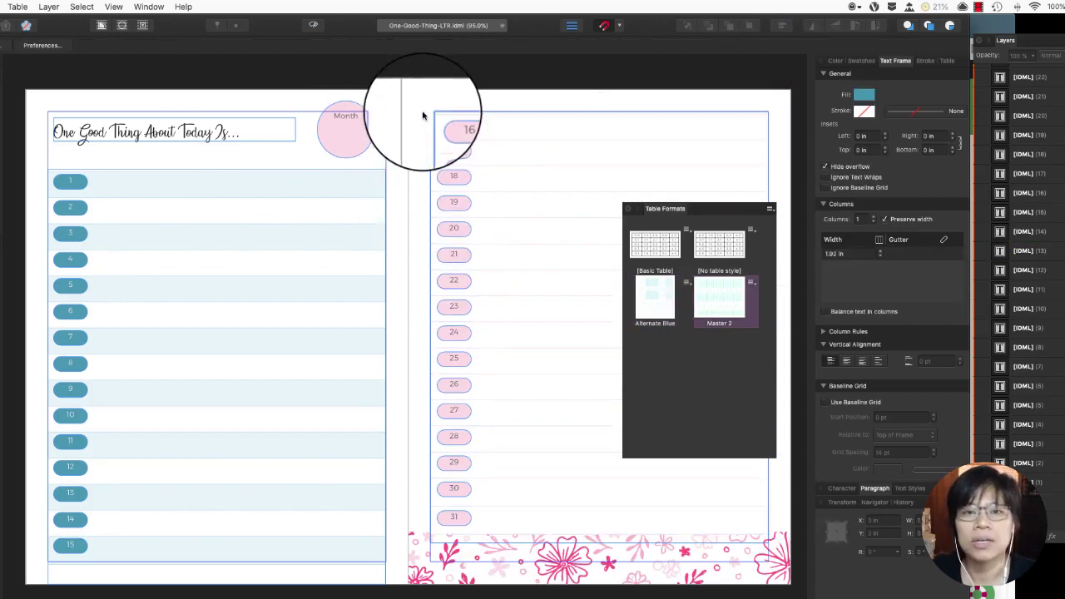
drag(424, 134, 510, 530)
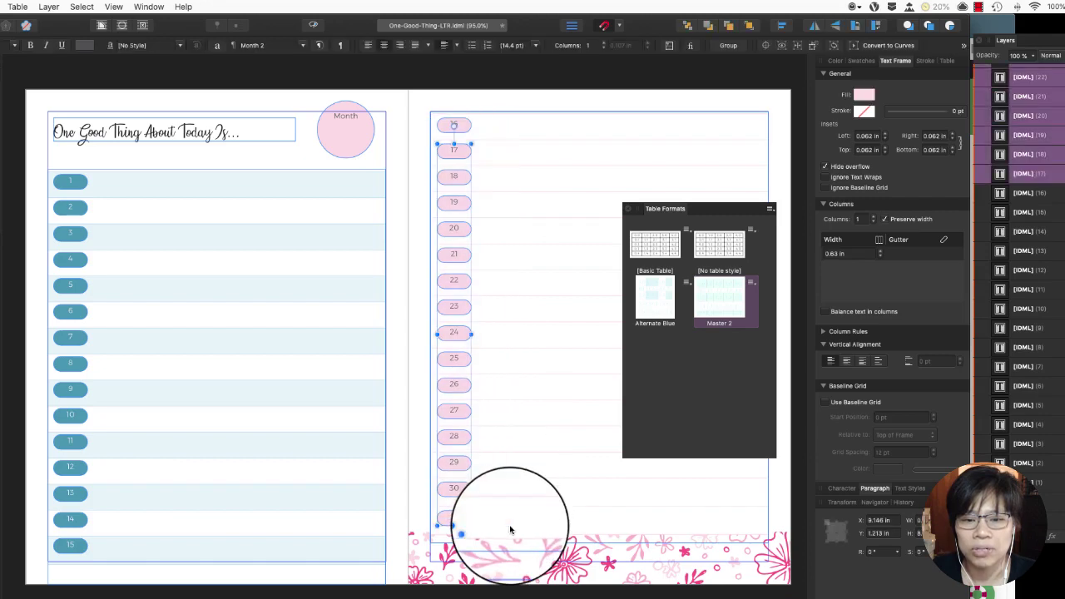
click(867, 96)
click(895, 111)
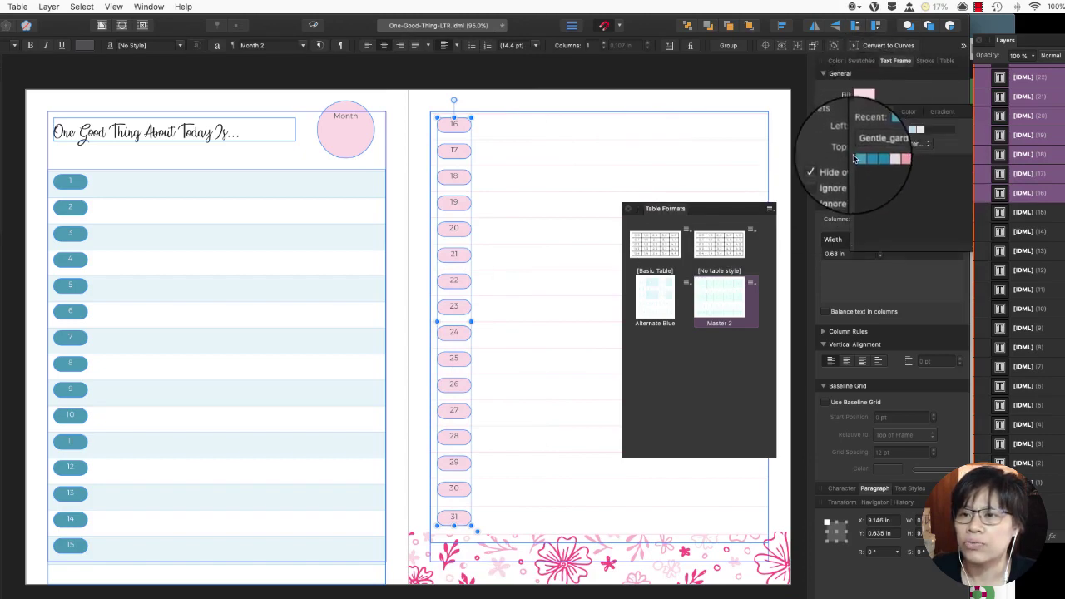
click(859, 160)
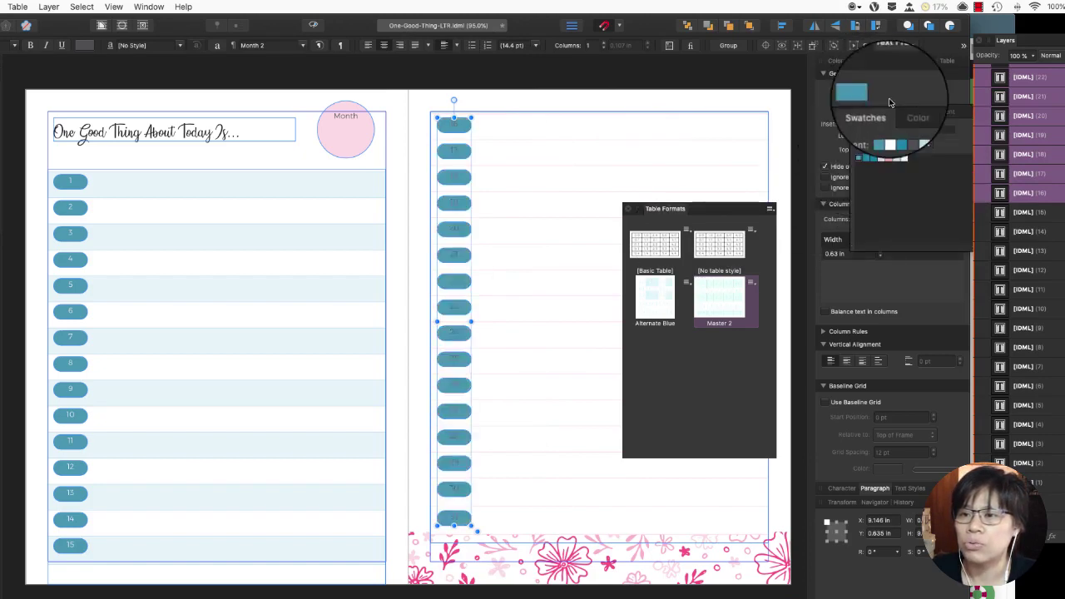
click(866, 62)
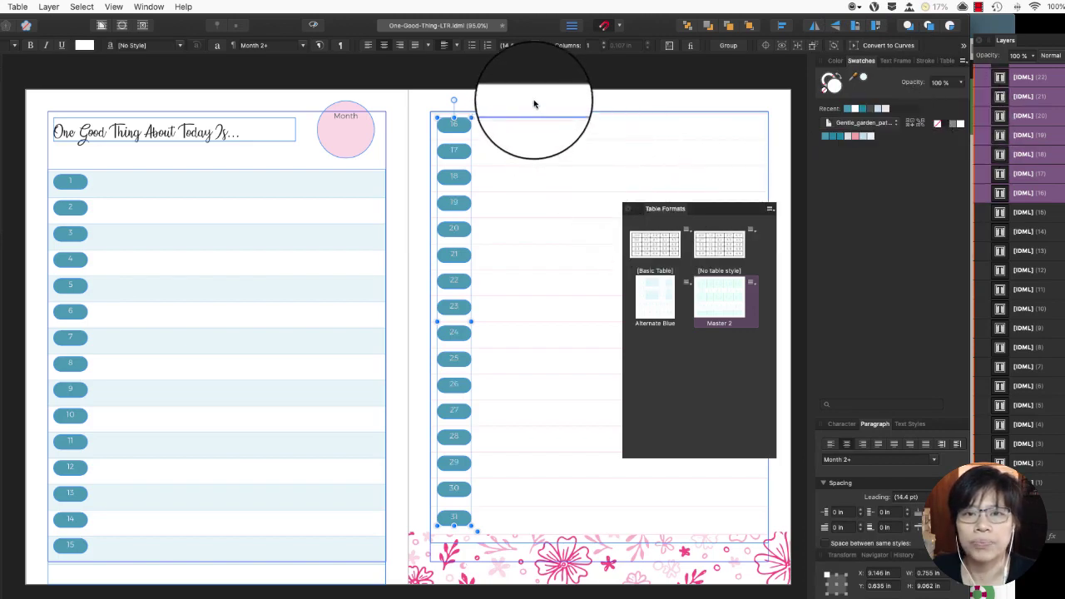
Make the Month circle's text white and fill the circle with the palette's first teal swatch.
click(348, 121)
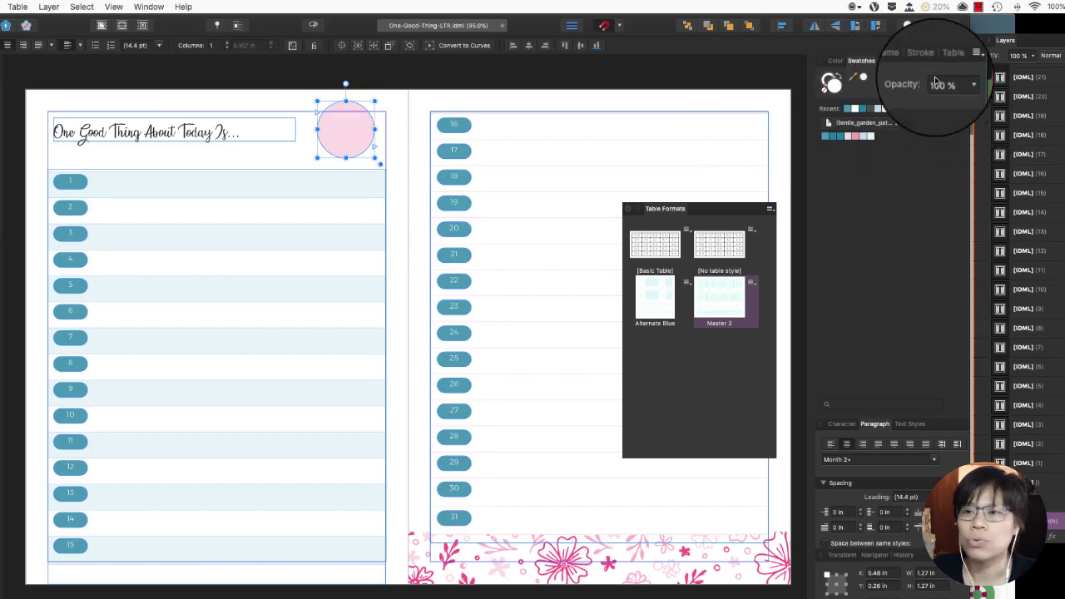
click(895, 62)
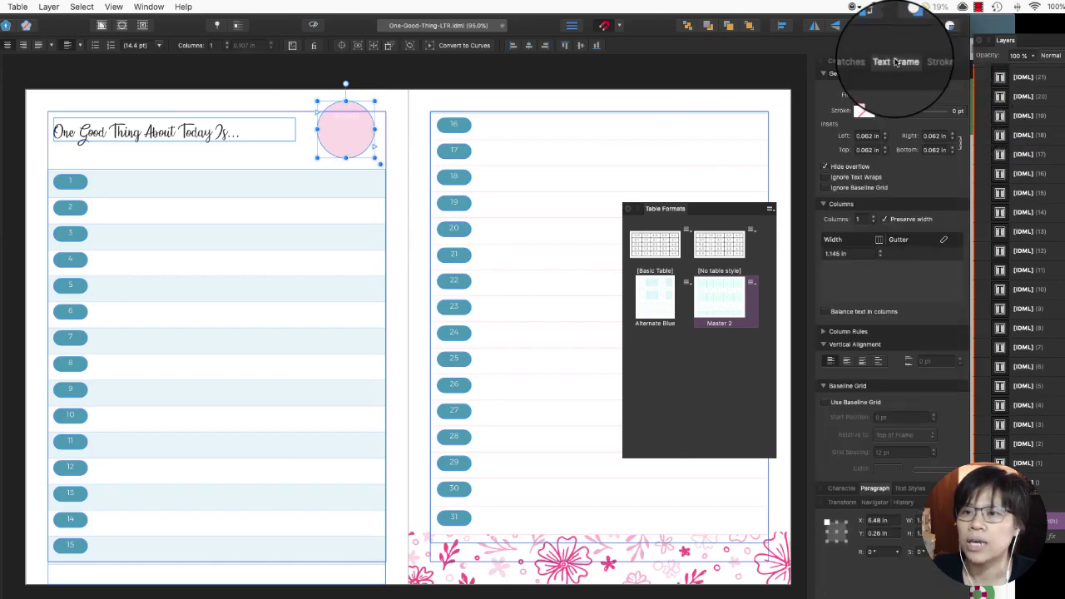
click(861, 101)
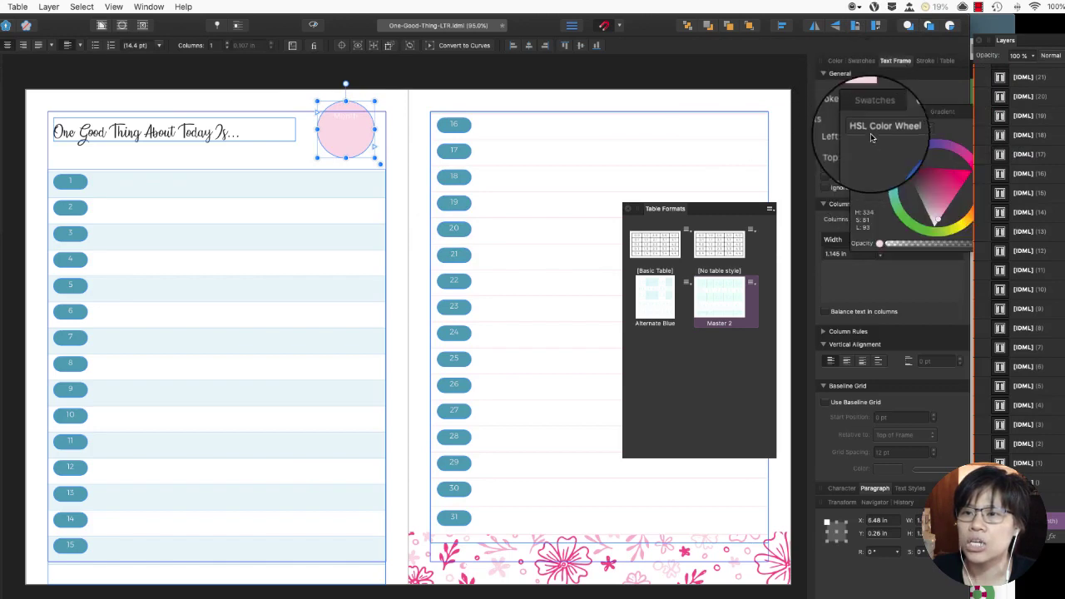
click(876, 120)
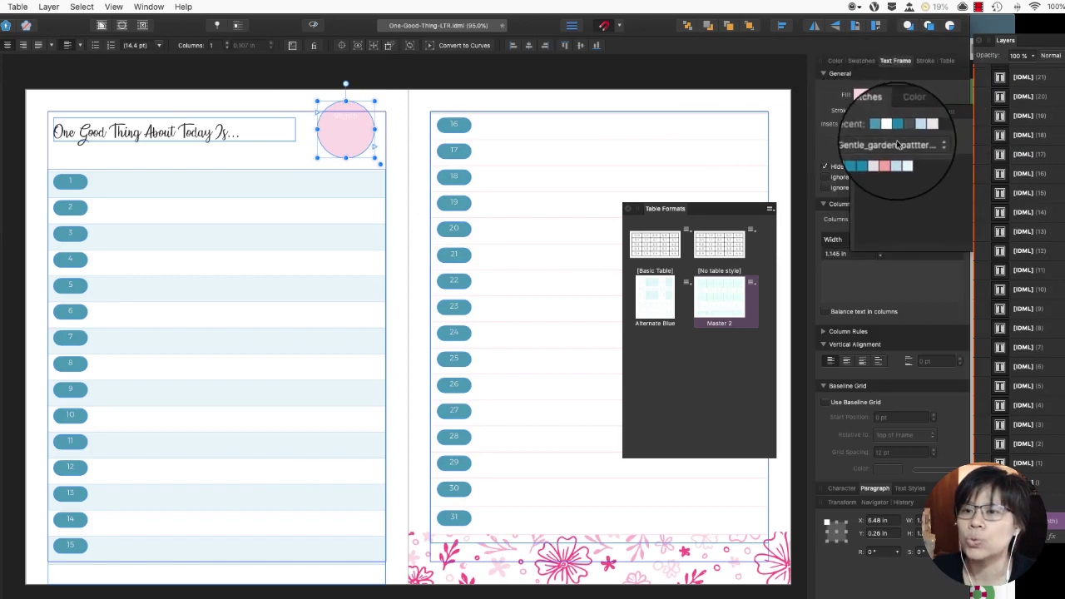
click(859, 157)
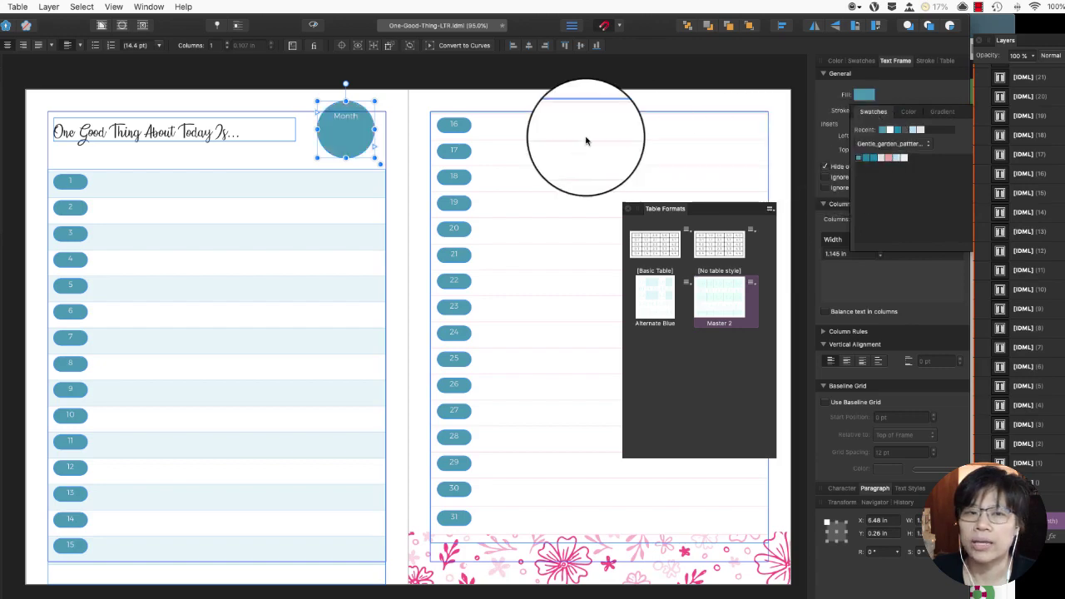
click(518, 96)
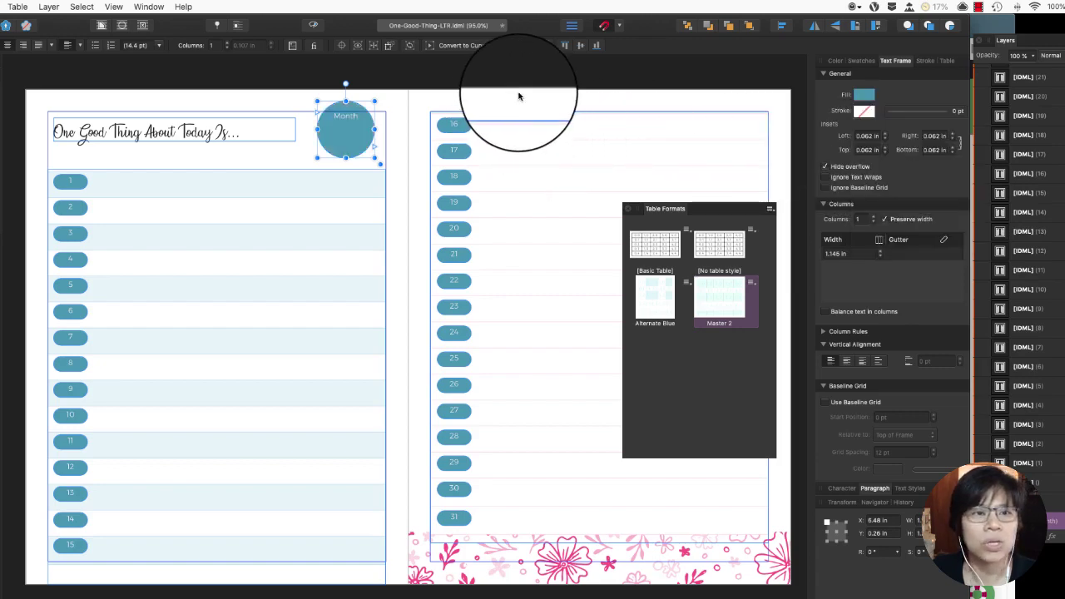
click(519, 96)
Replace the pink flower image along the right page's lower edge with Gentle_garden_patttern-04.jpg and move the Table Formats panel aside.
click(522, 580)
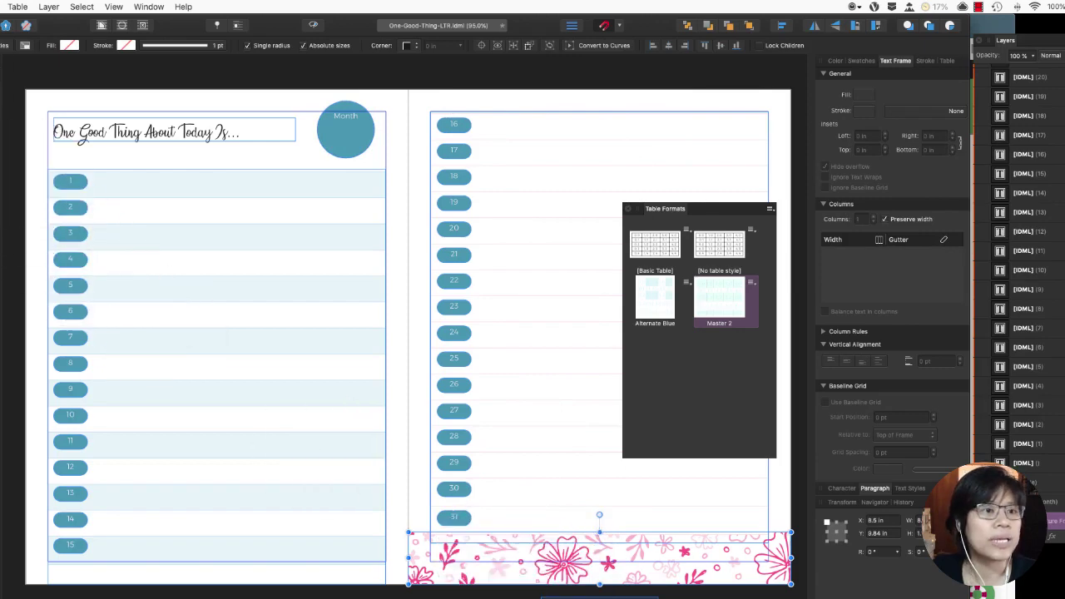
click(23, 47)
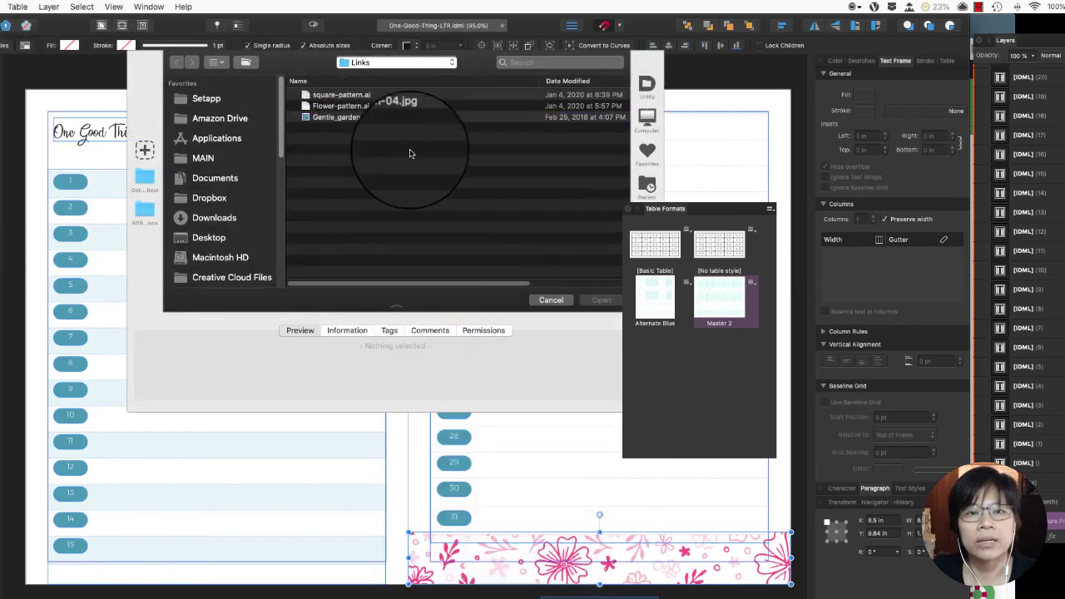
click(419, 119)
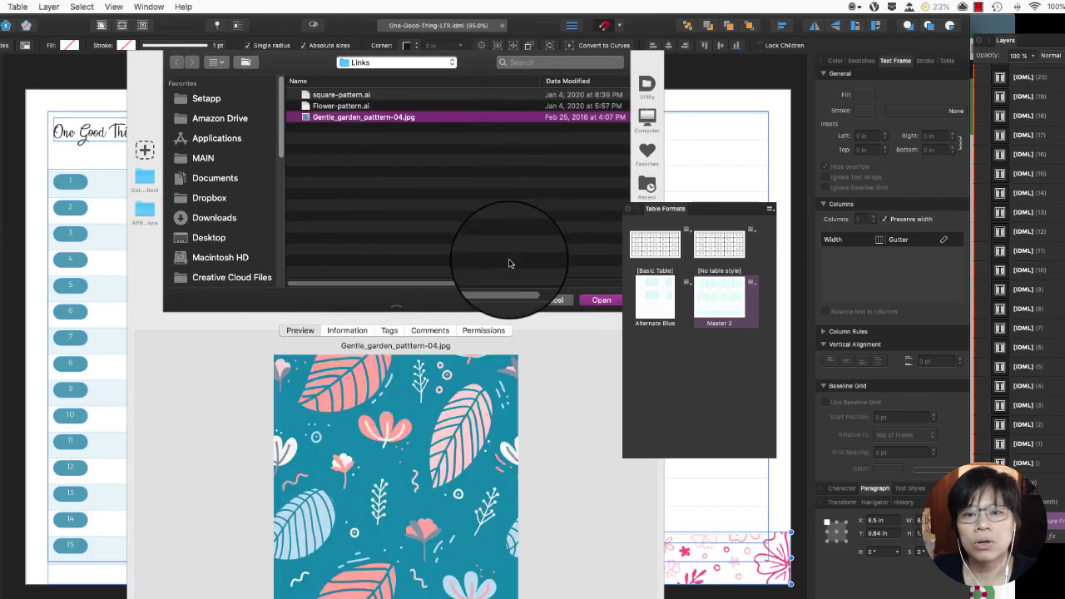
click(601, 301)
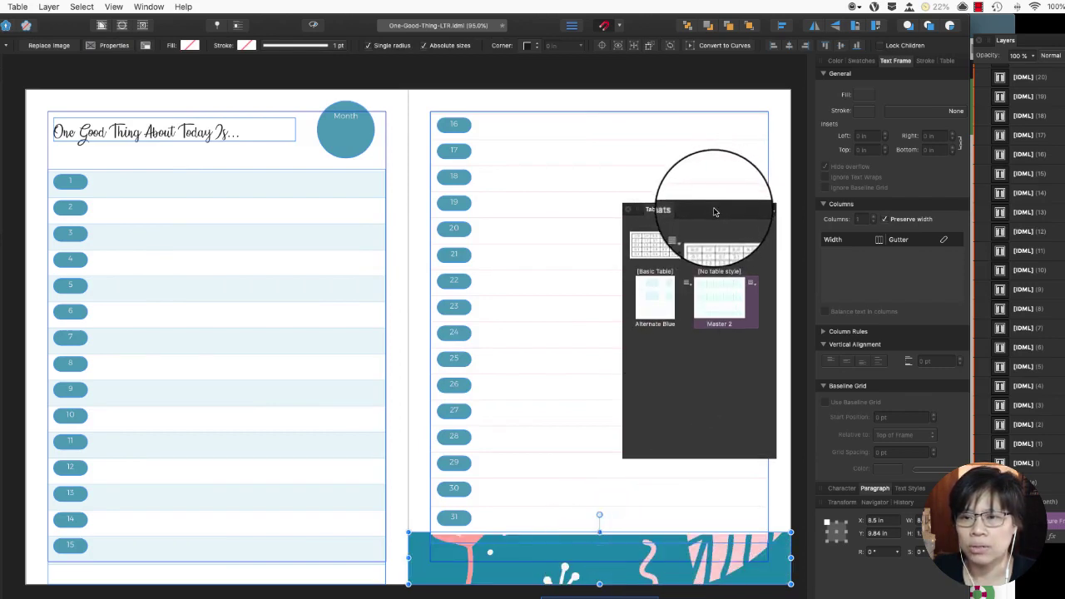
drag(715, 208, 811, 108)
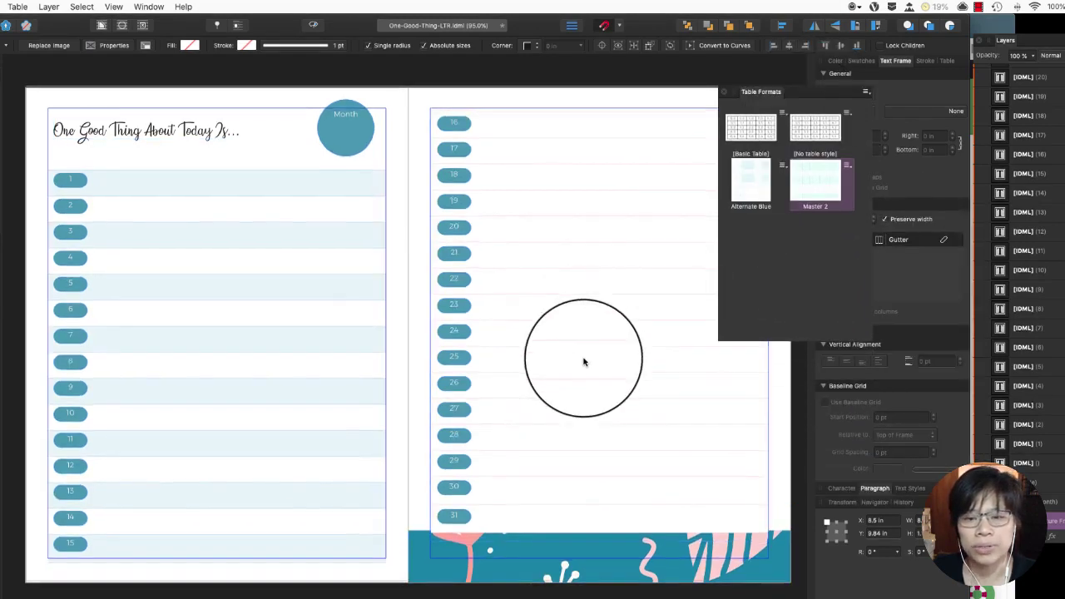
Reposition the pattern inside the right page's lower picture frame so the white-and-pink flower and the striped leaf fill its two ends.
scroll(584, 366, down, 2)
drag(601, 551, 603, 574)
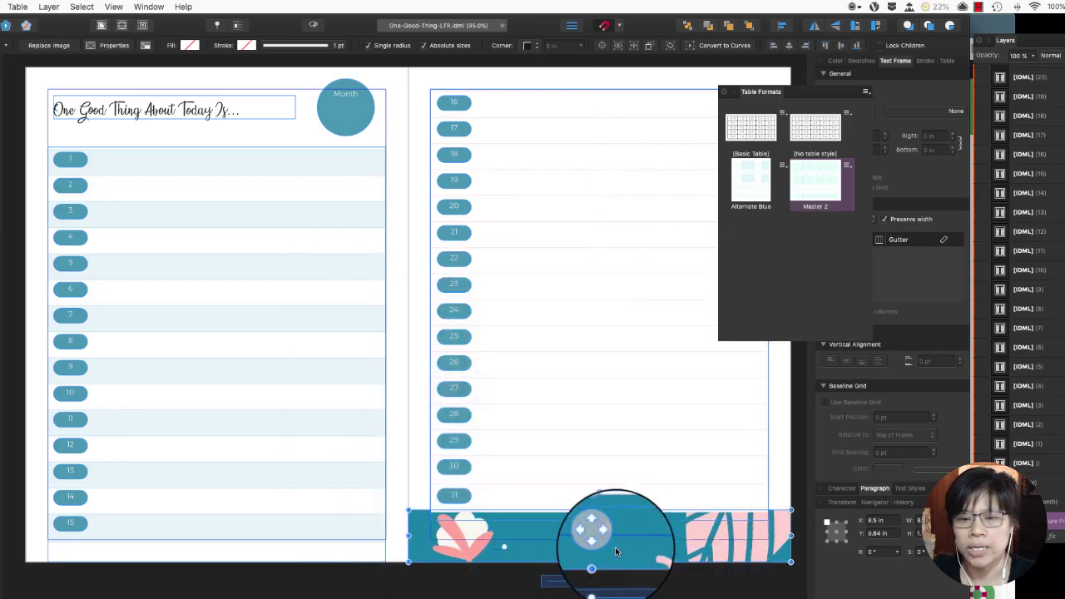
mouse_move(596, 537)
mouse_down()
mouse_move(602, 598)
mouse_move(600, 525)
mouse_up()
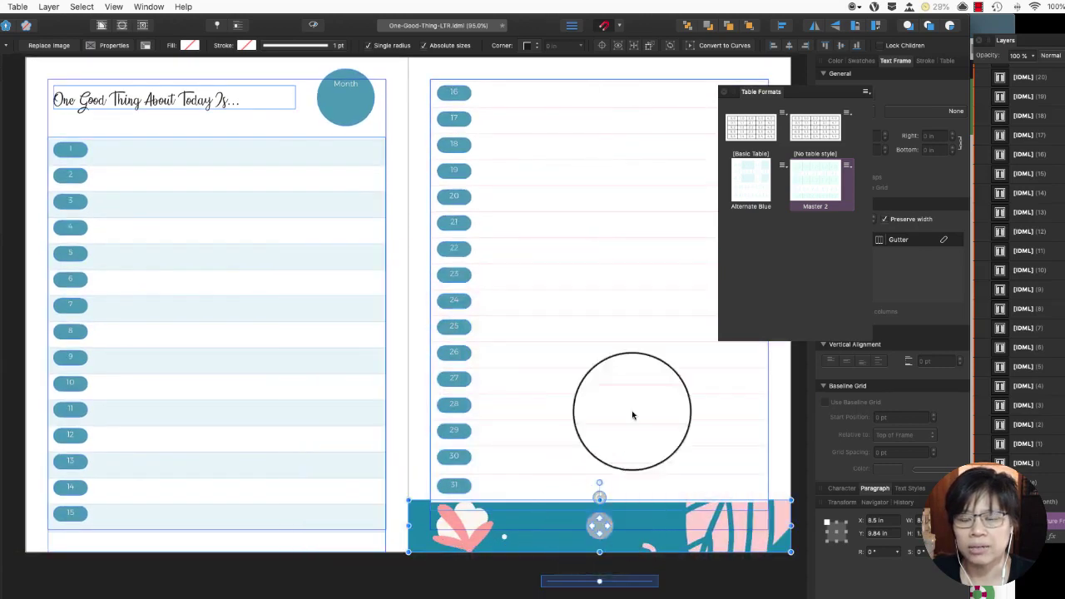
click(508, 76)
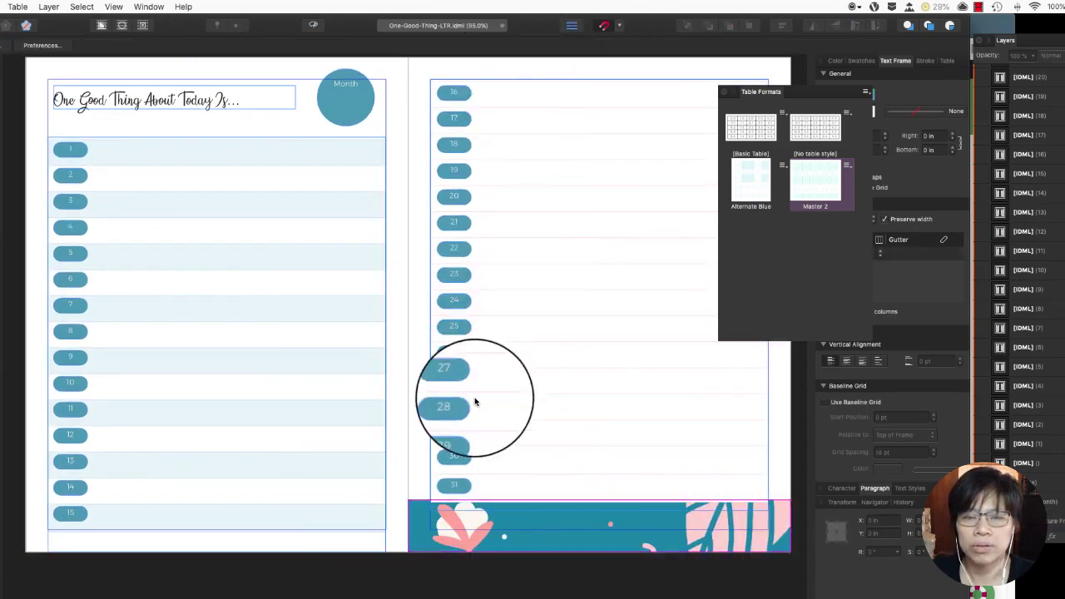
Apply the Master 2 table format to the right page's table, overriding local formatting, and deselect the table.
scroll(482, 401, up, 3)
scroll(481, 402, up, 5)
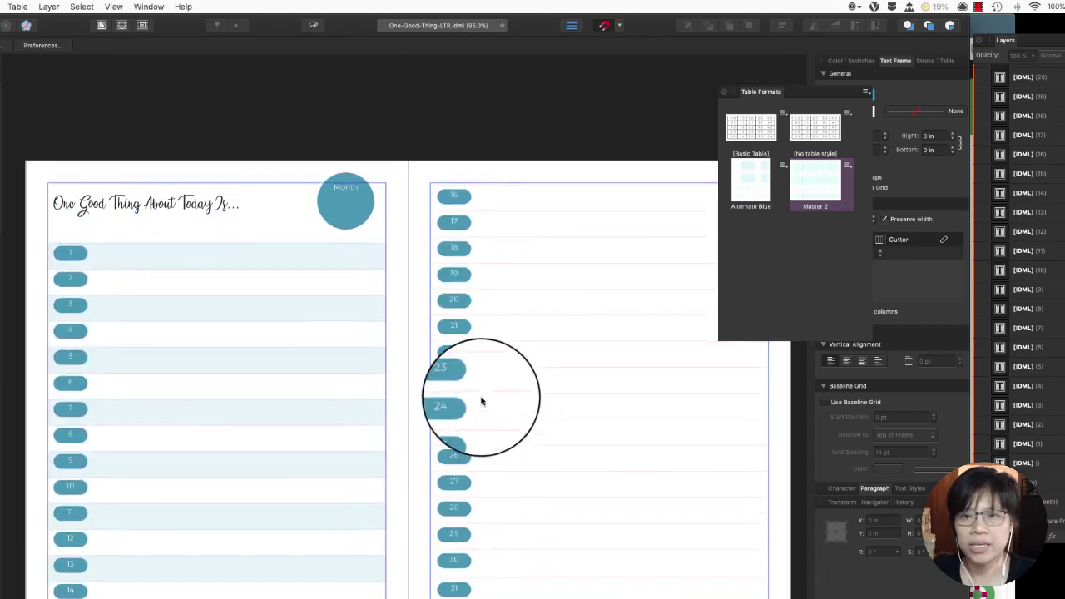
click(520, 352)
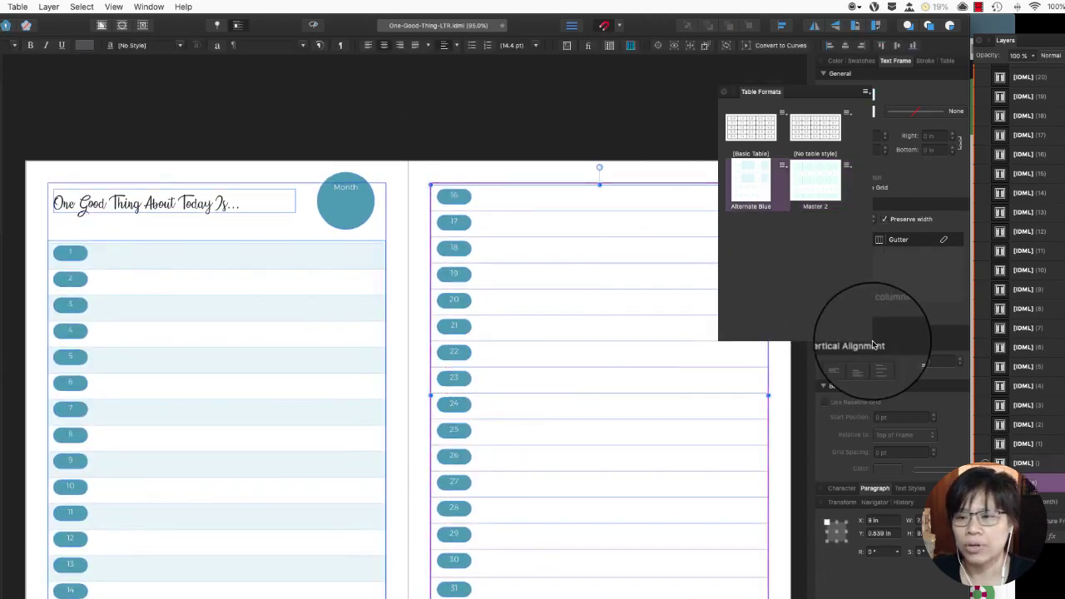
right_click(824, 185)
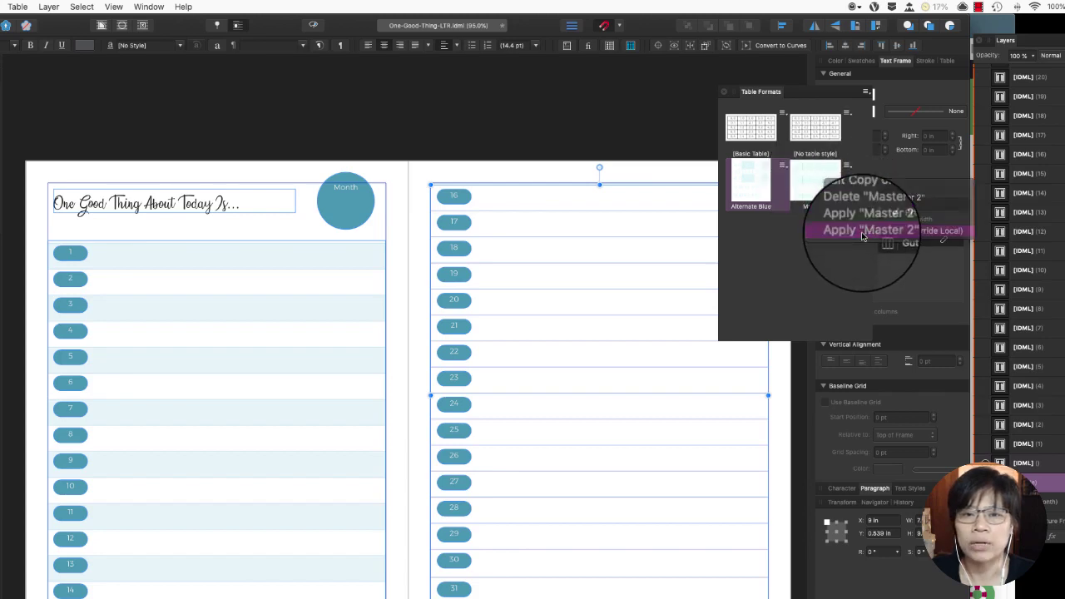
click(862, 233)
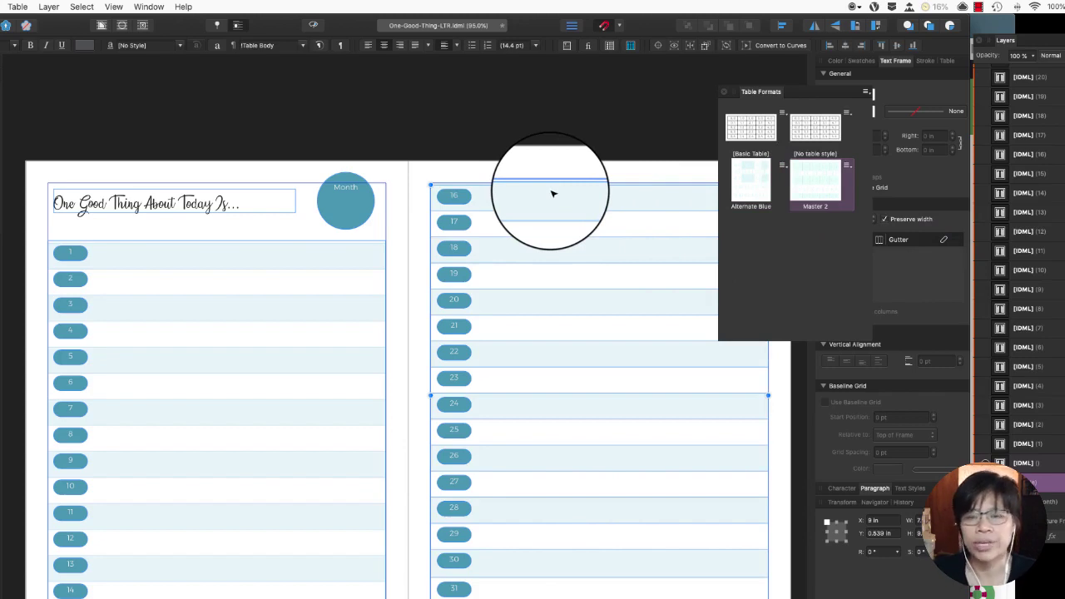
click(569, 171)
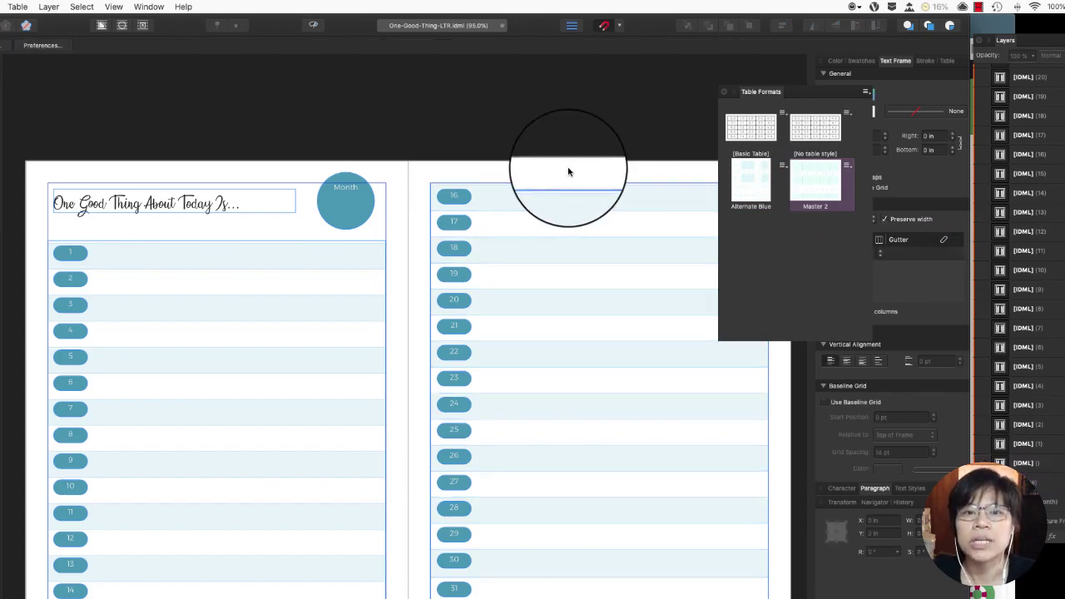
scroll(568, 170, down, 5)
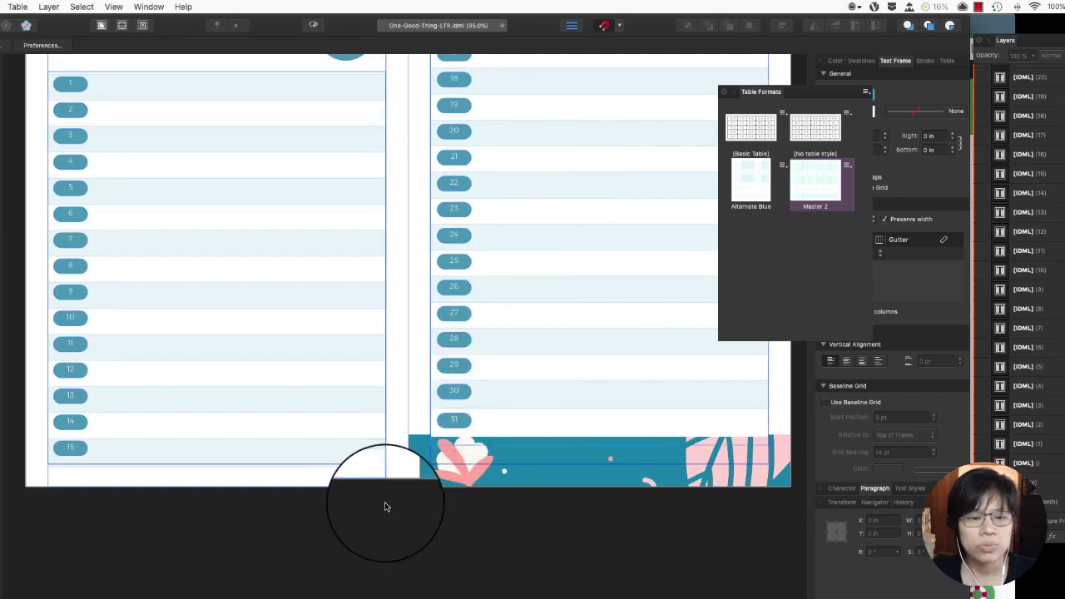
scroll(384, 506, up, 7)
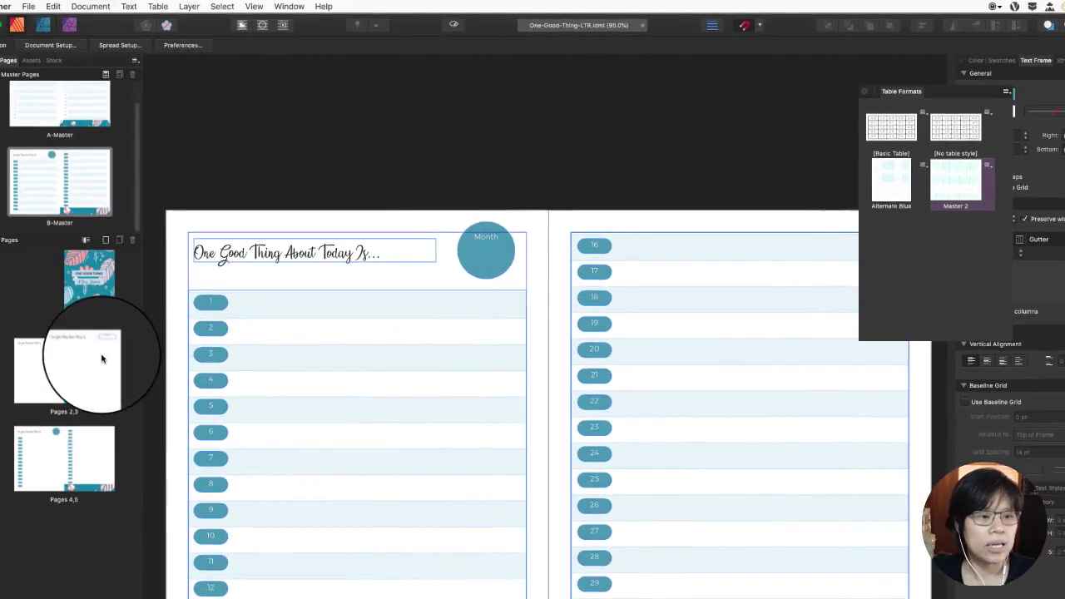
Go to the pages 2,3 spread and clear the masters from both of its pages.
double_click(97, 361)
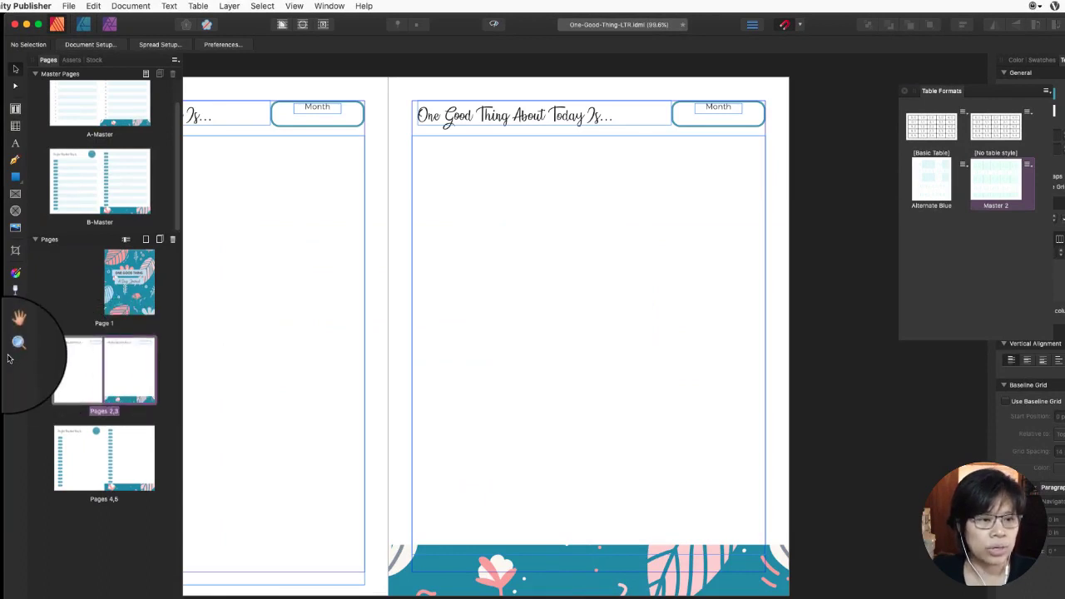
scroll(364, 369, left, 5)
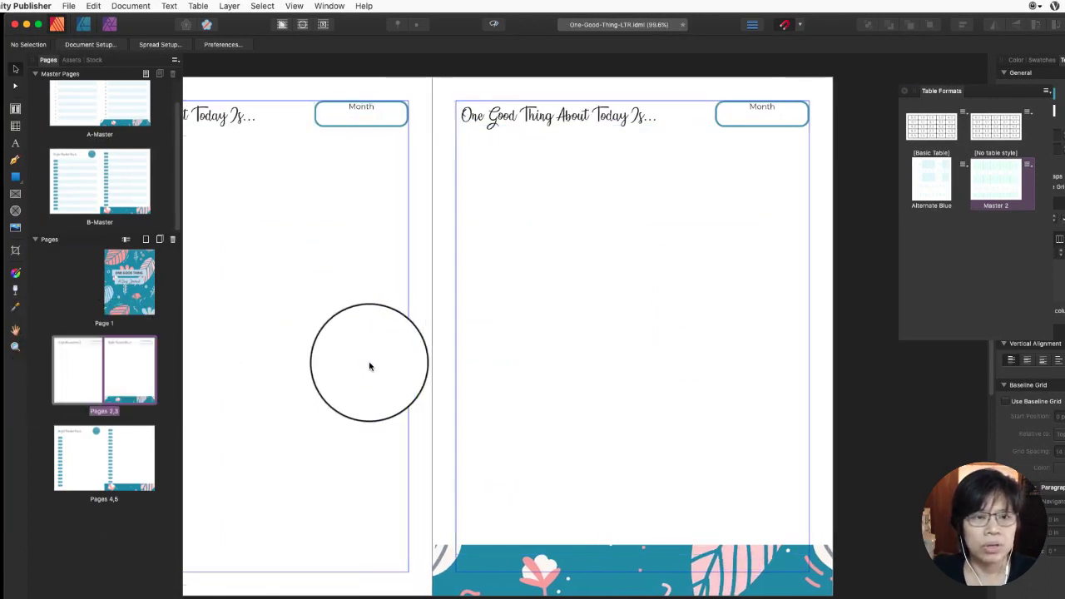
scroll(372, 364, left, 6)
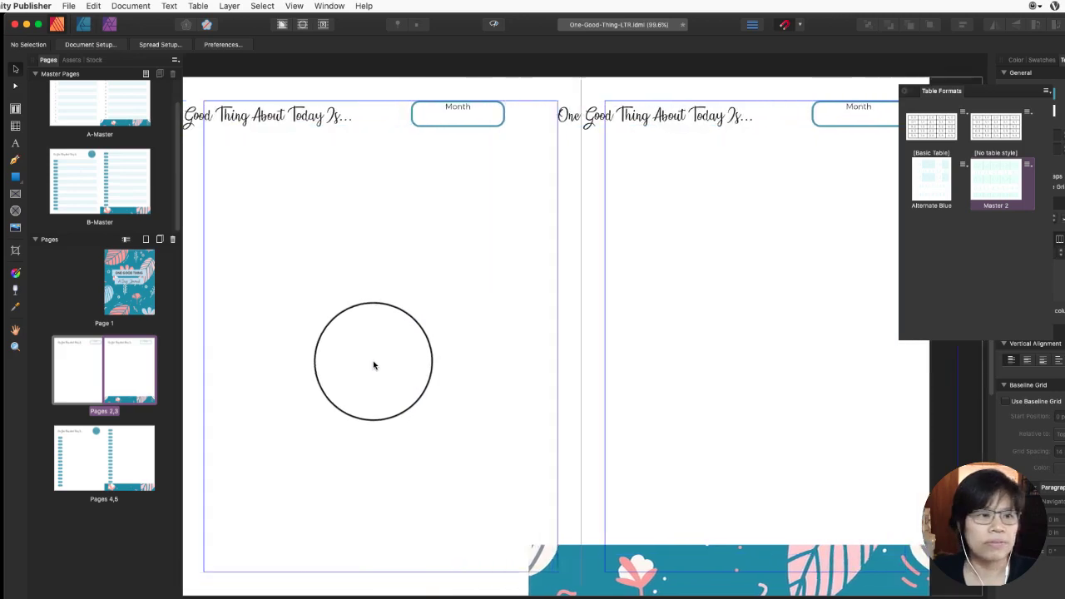
right_click(81, 370)
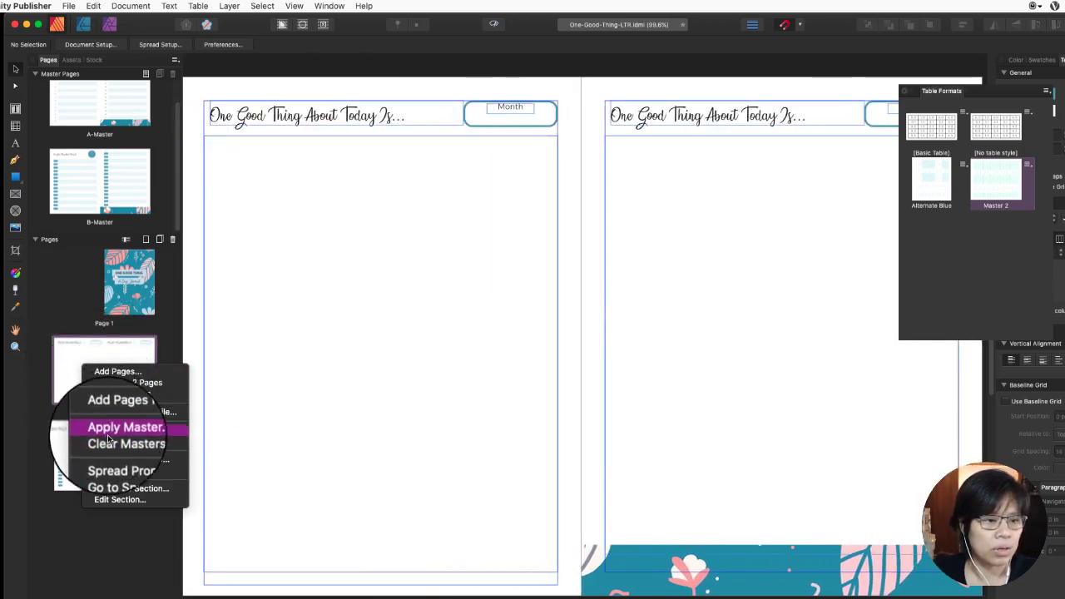
click(107, 442)
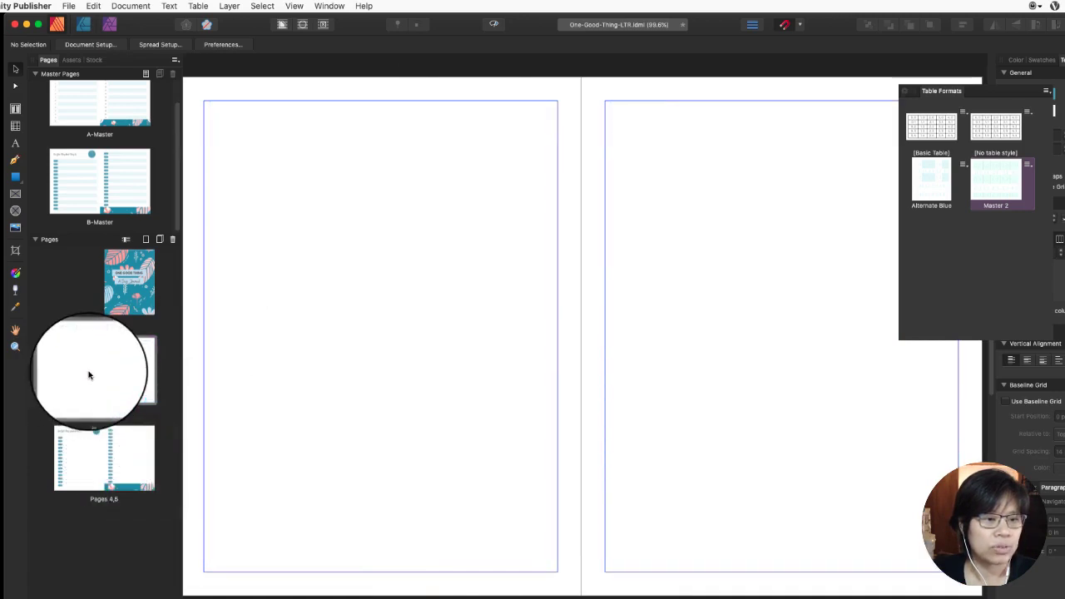
Apply A-Master to page 2 only, replacing existing masters and migrating content.
right_click(89, 375)
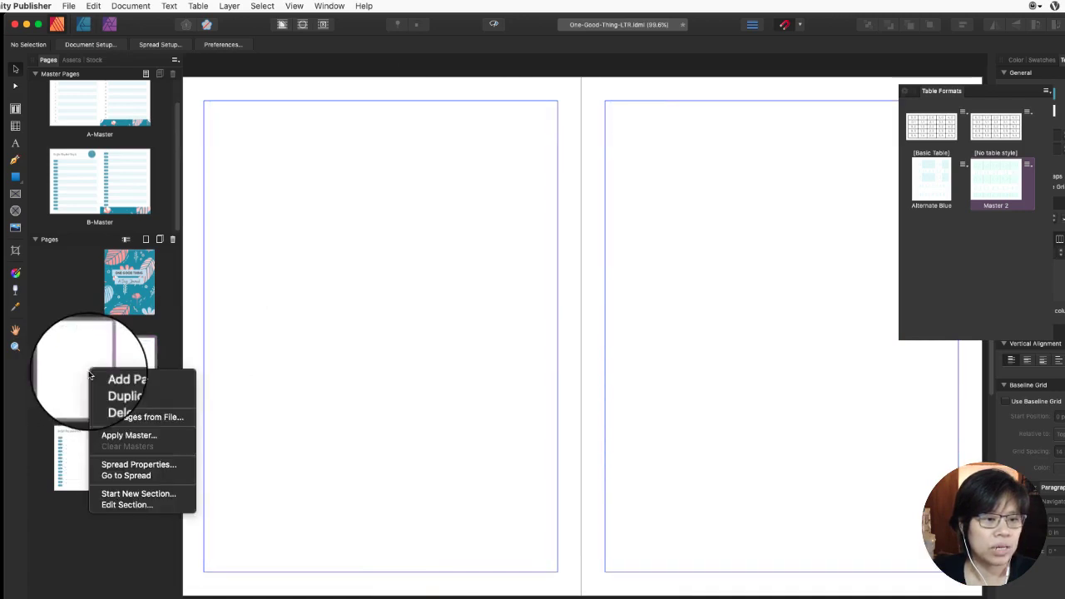
click(105, 436)
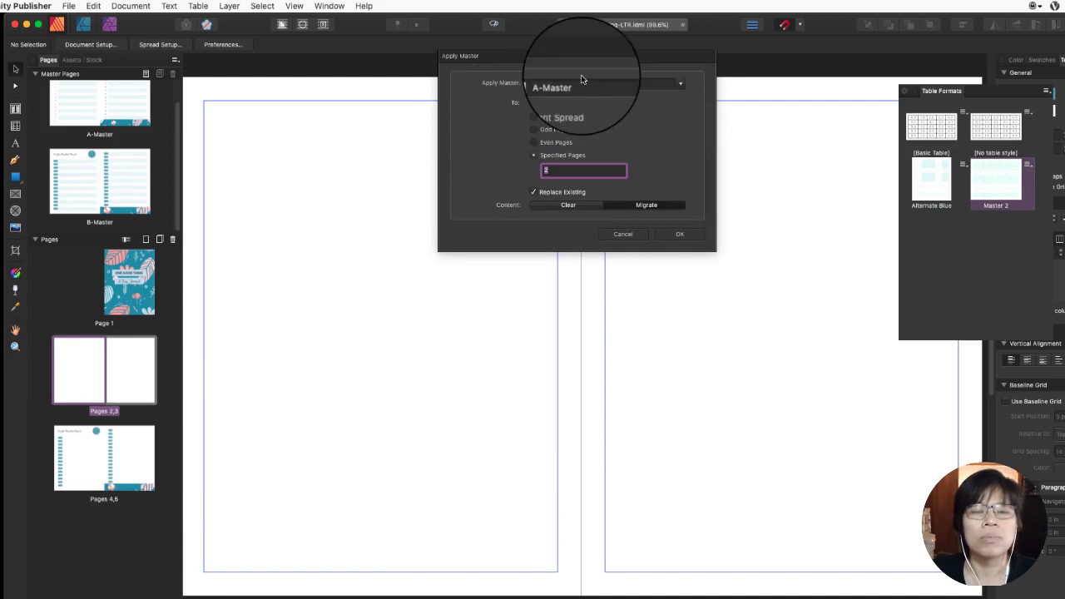
click(583, 83)
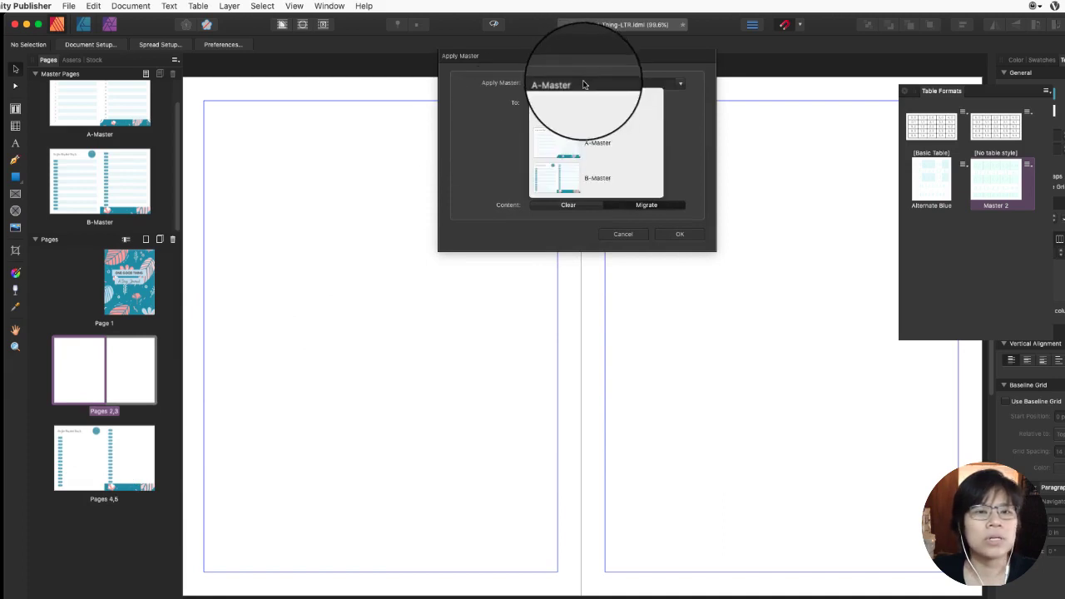
click(555, 146)
click(680, 234)
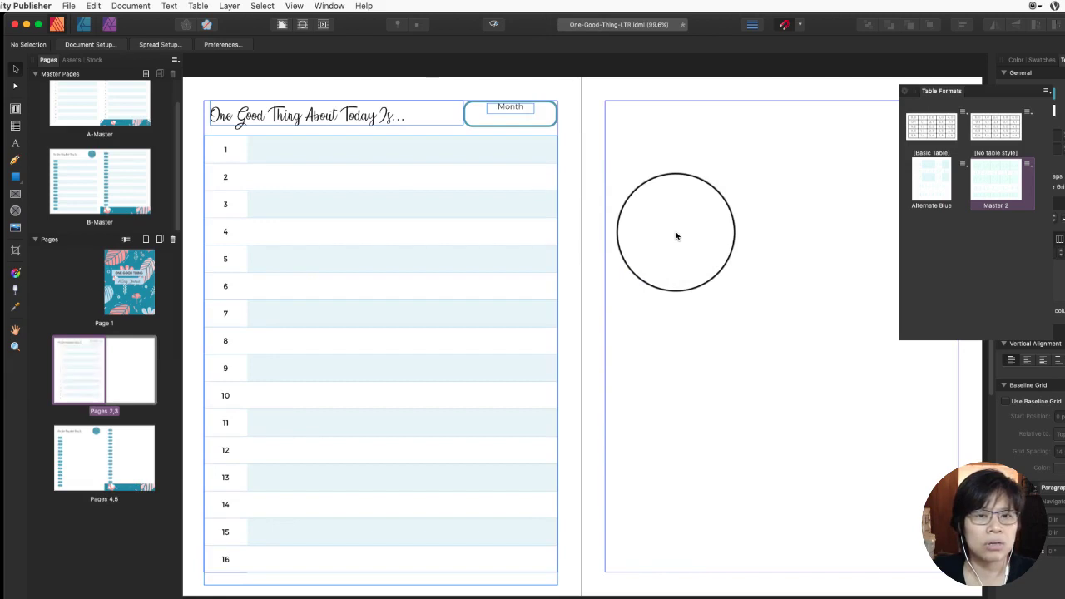
Apply A-Master to the whole current spread, pages 2 and 3, replacing existing masters and migrating content.
right_click(140, 377)
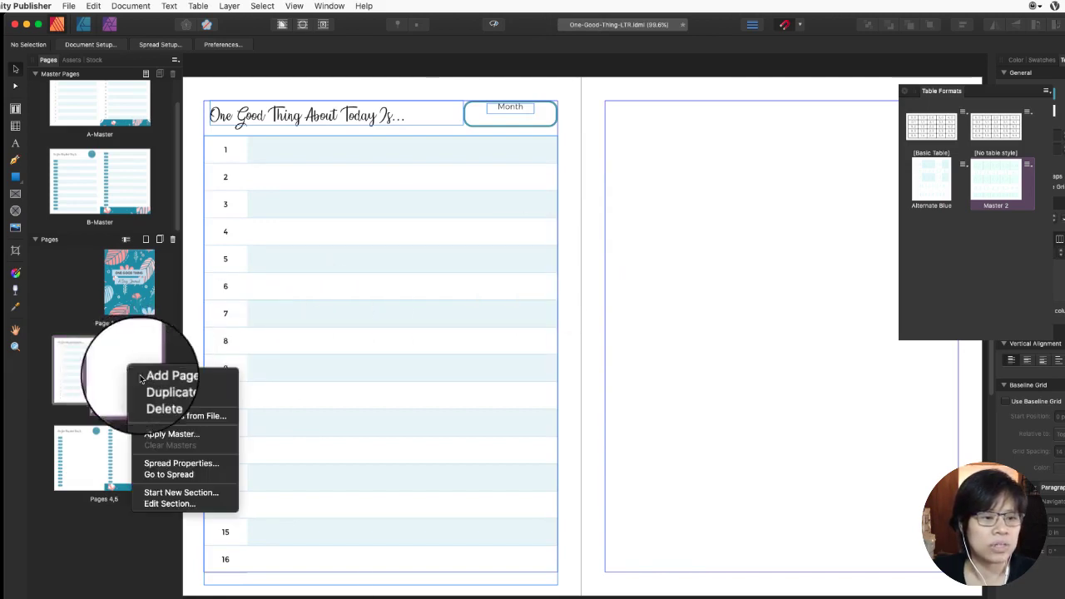
click(516, 333)
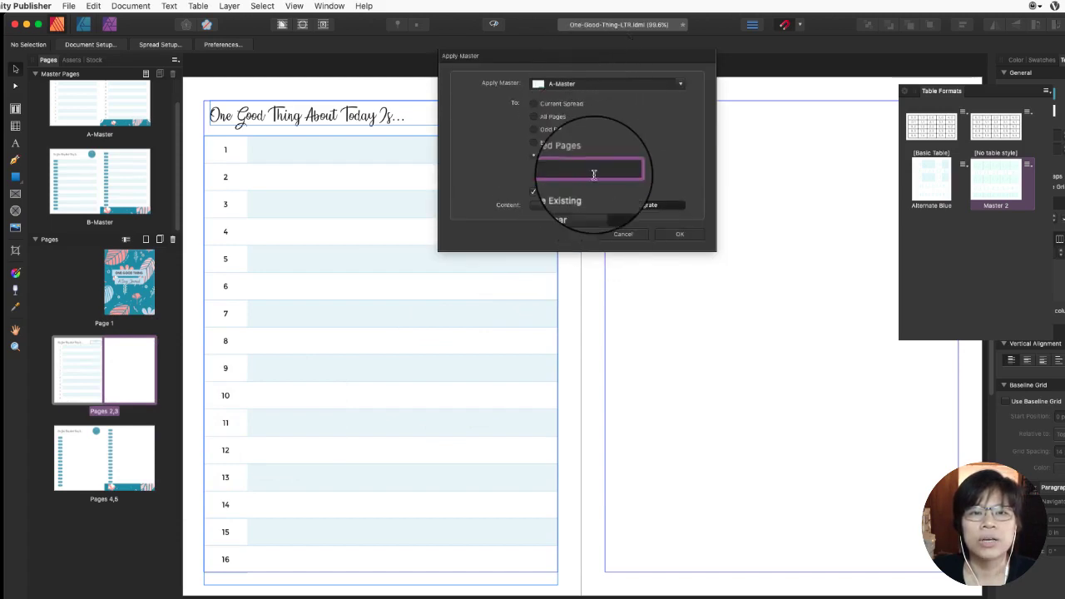
click(542, 106)
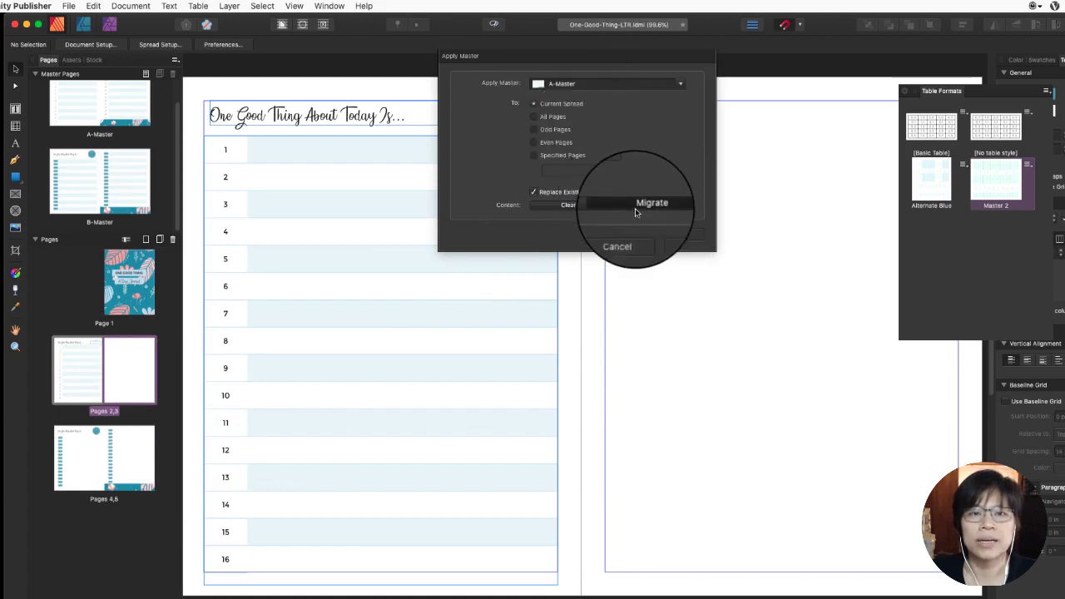
click(681, 238)
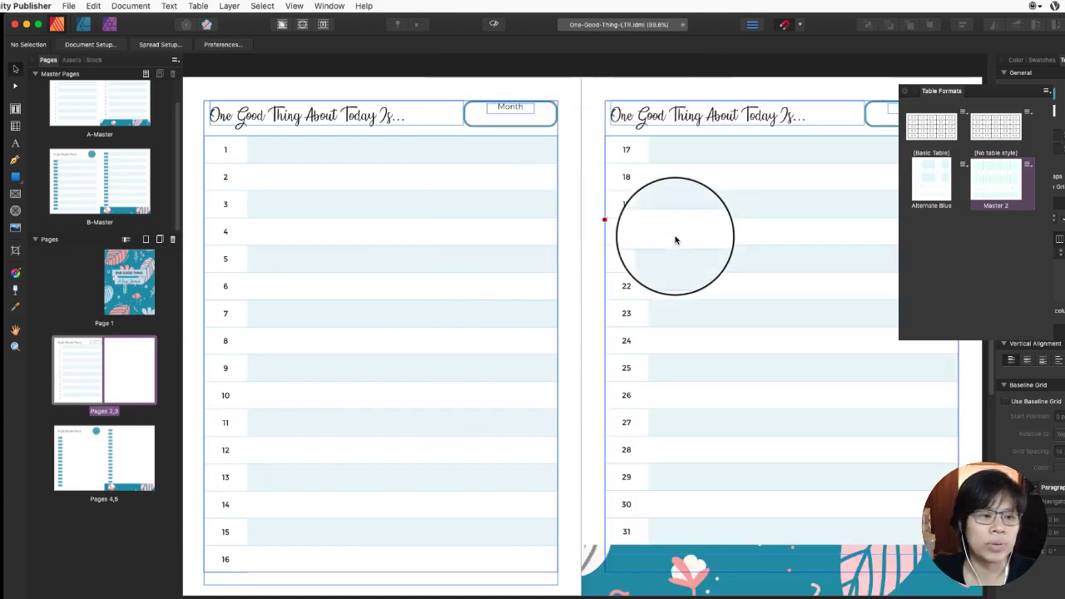
Go to the pages 4,5 spread and clear the masters from both of its pages.
double_click(118, 457)
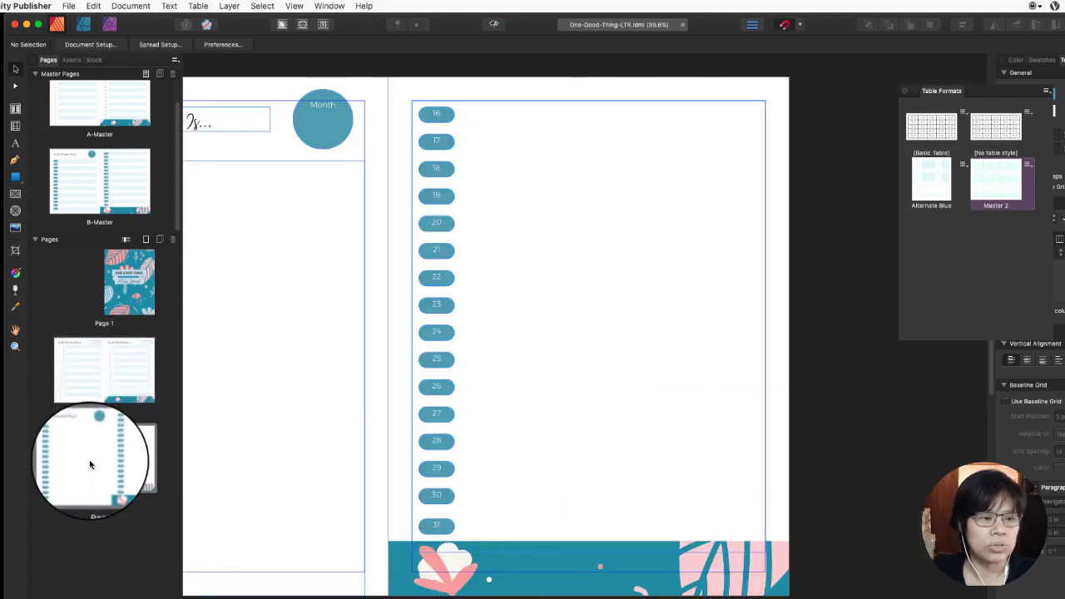
click(90, 465)
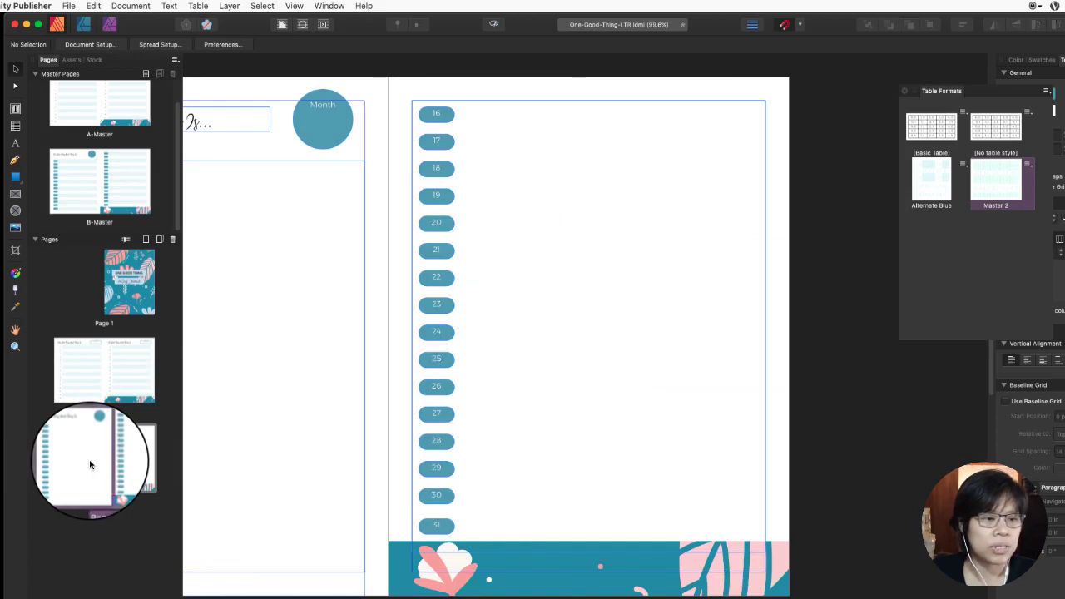
right_click(142, 447)
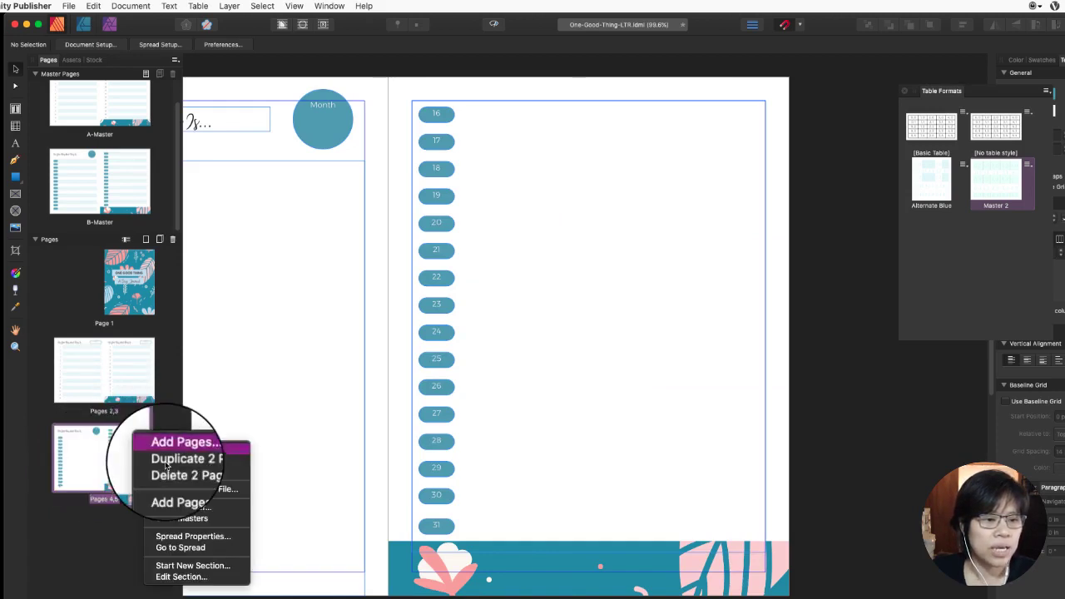
click(174, 519)
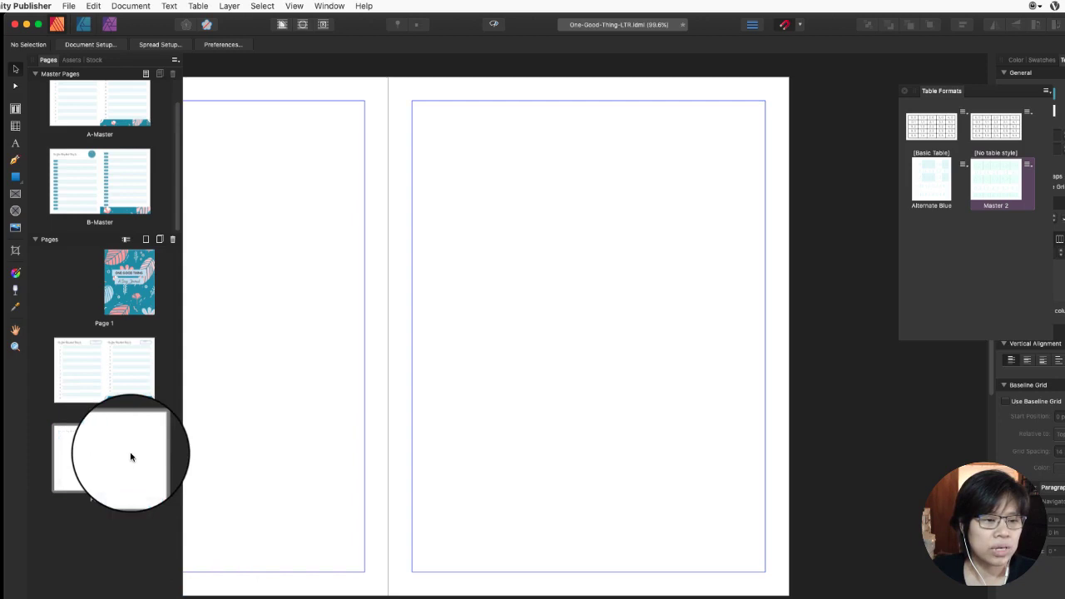
Apply B-Master to the whole current spread, pages 4 and 5, replacing existing masters and migrating content.
right_click(131, 456)
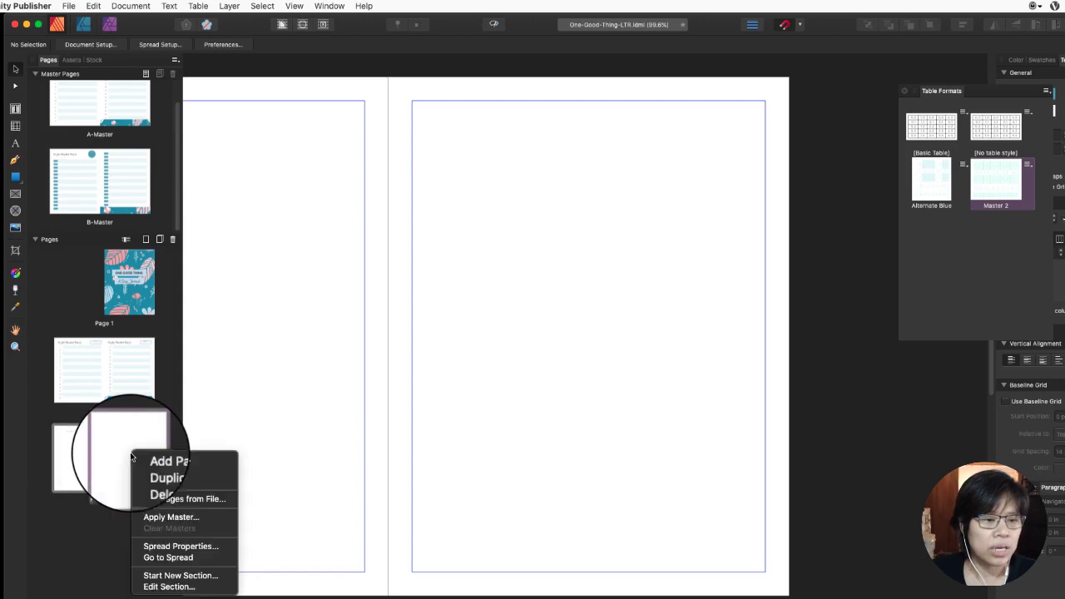
click(87, 451)
right_click(87, 447)
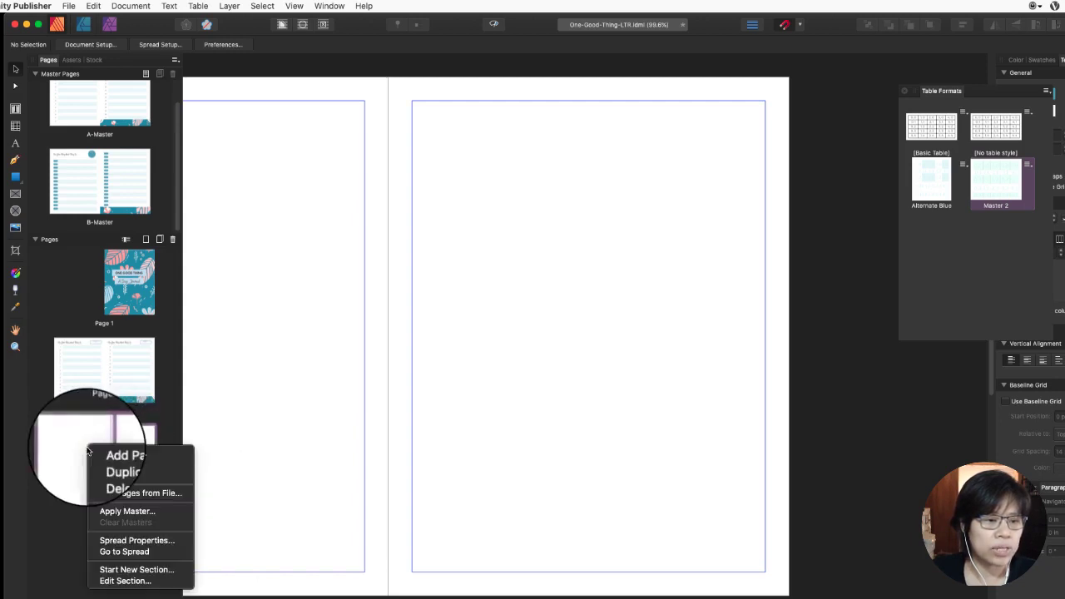
click(111, 513)
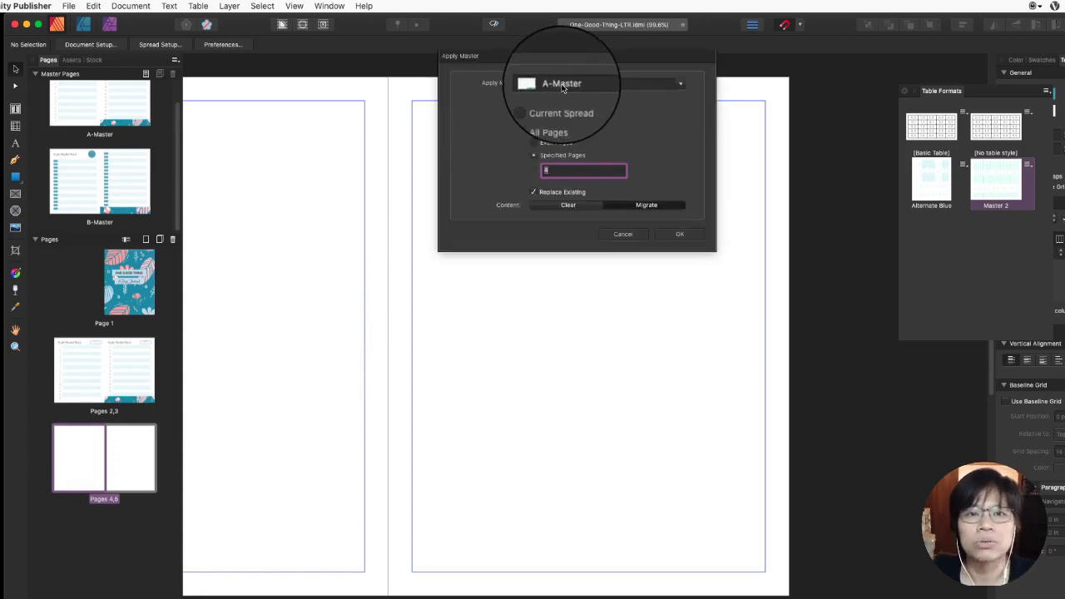
click(562, 86)
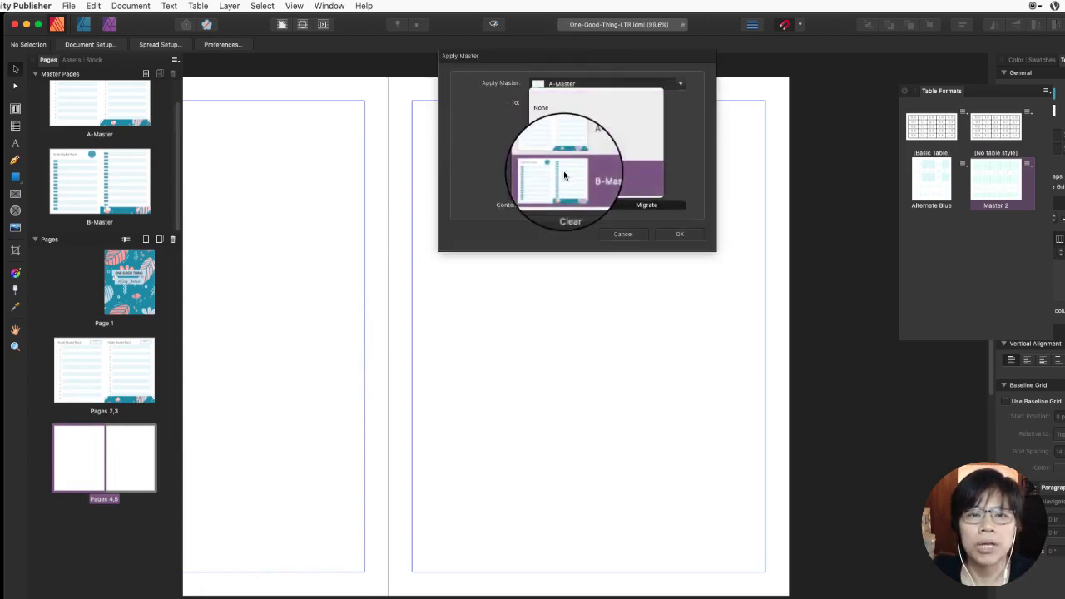
click(564, 176)
click(562, 103)
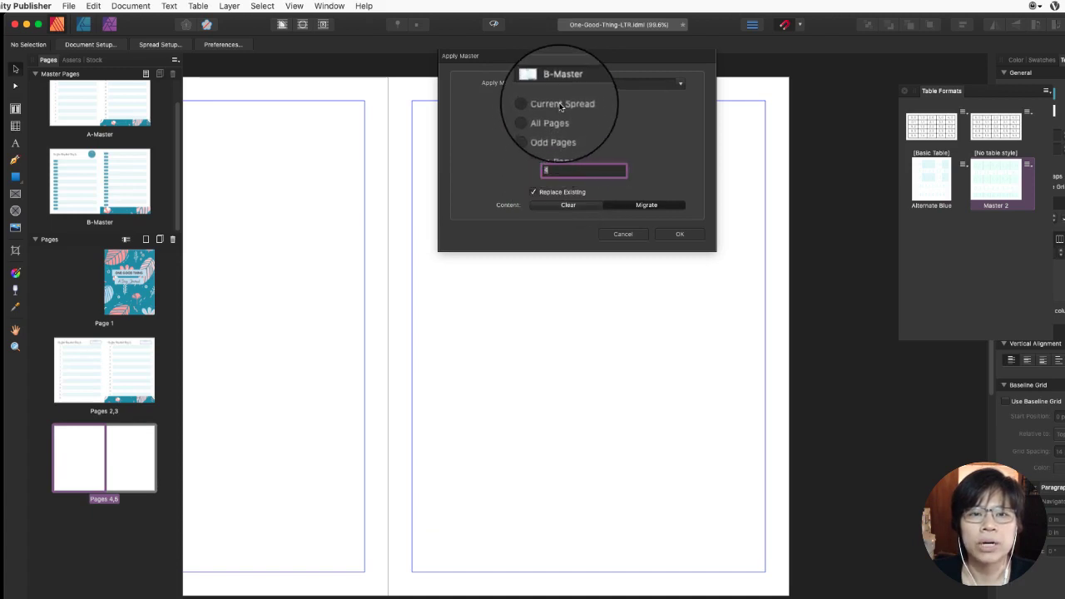
click(561, 105)
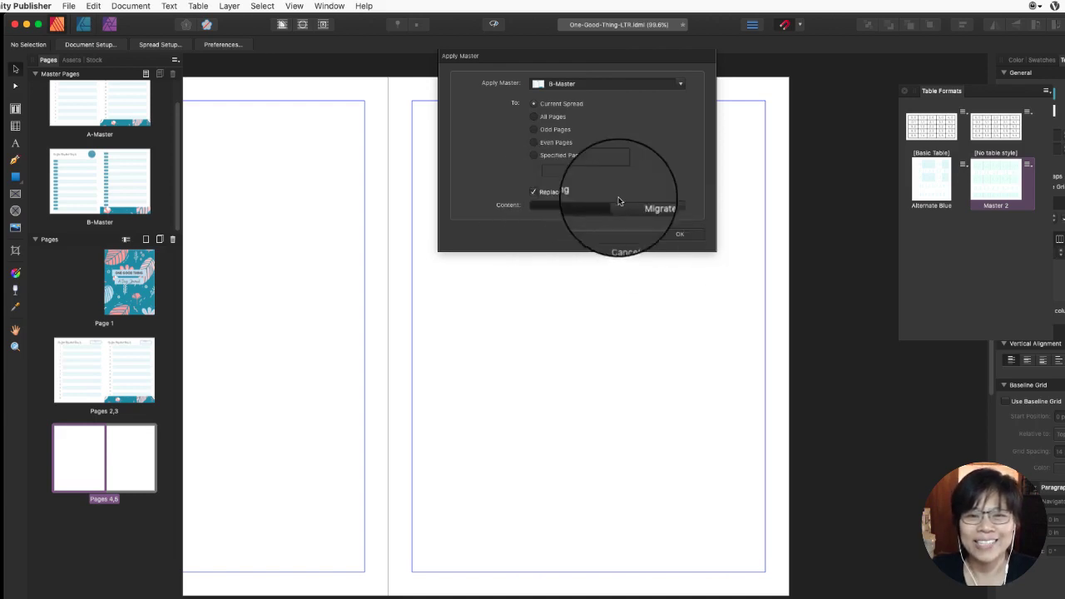
click(677, 235)
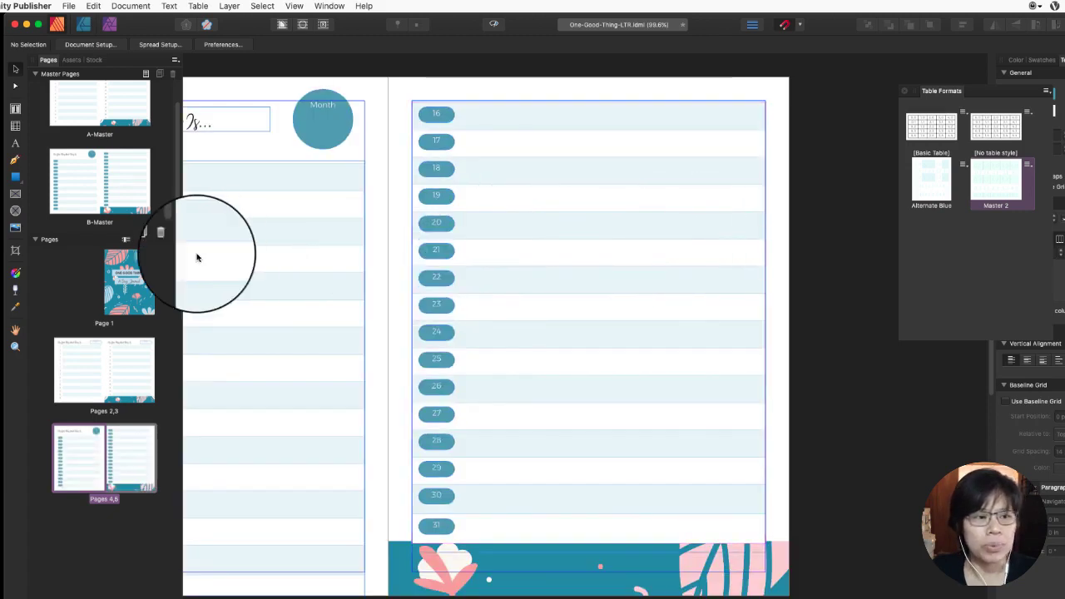
Export all spreads with the PDF (for print) preset as One-Good-Thing-LTR-teal.pdf in the Editing IDML folder.
click(67, 7)
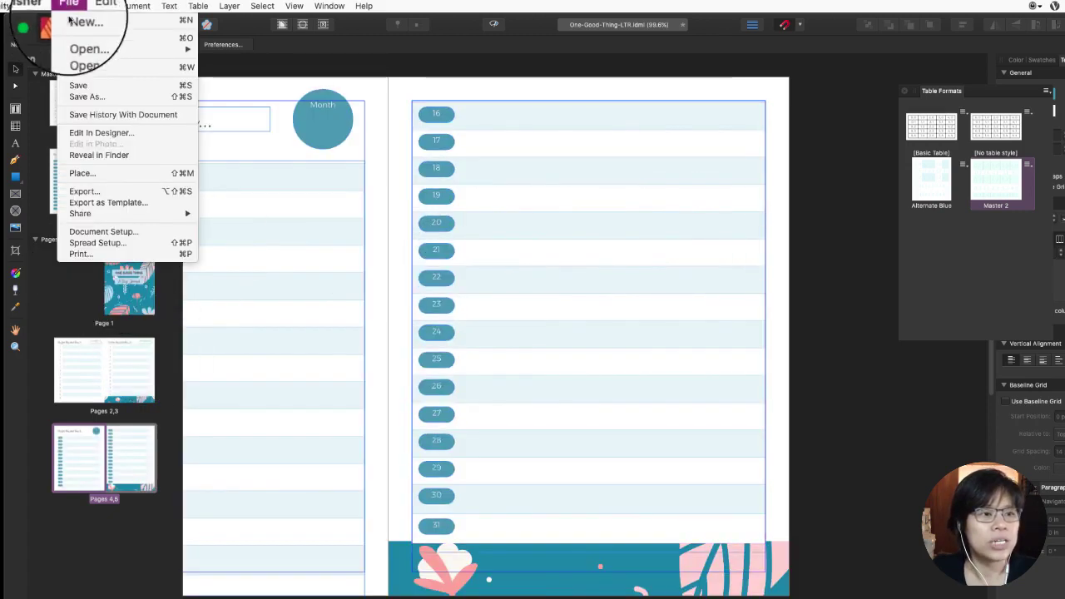
click(87, 192)
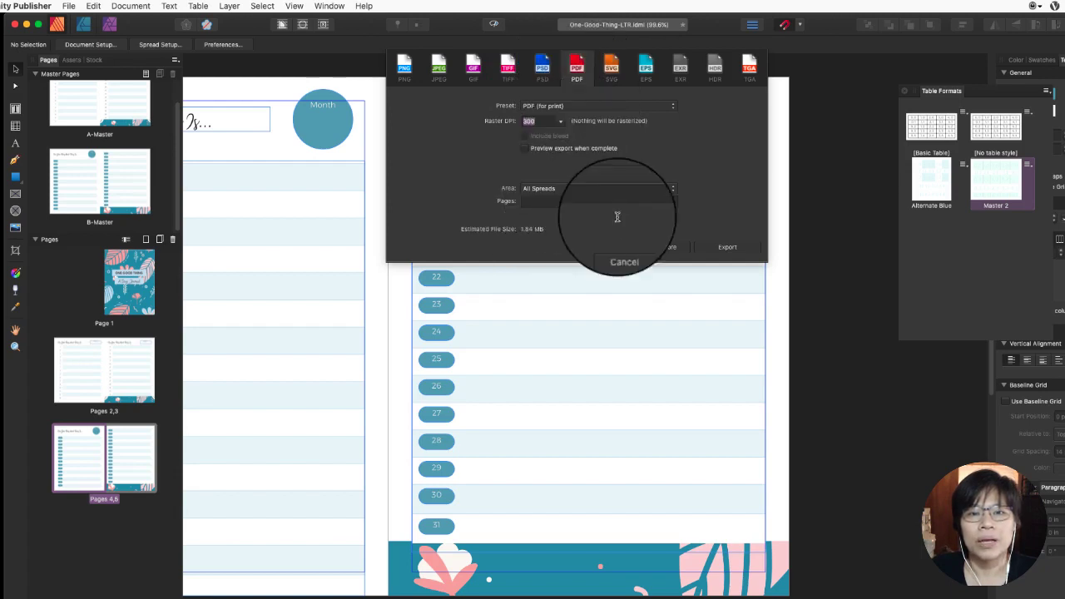
click(736, 249)
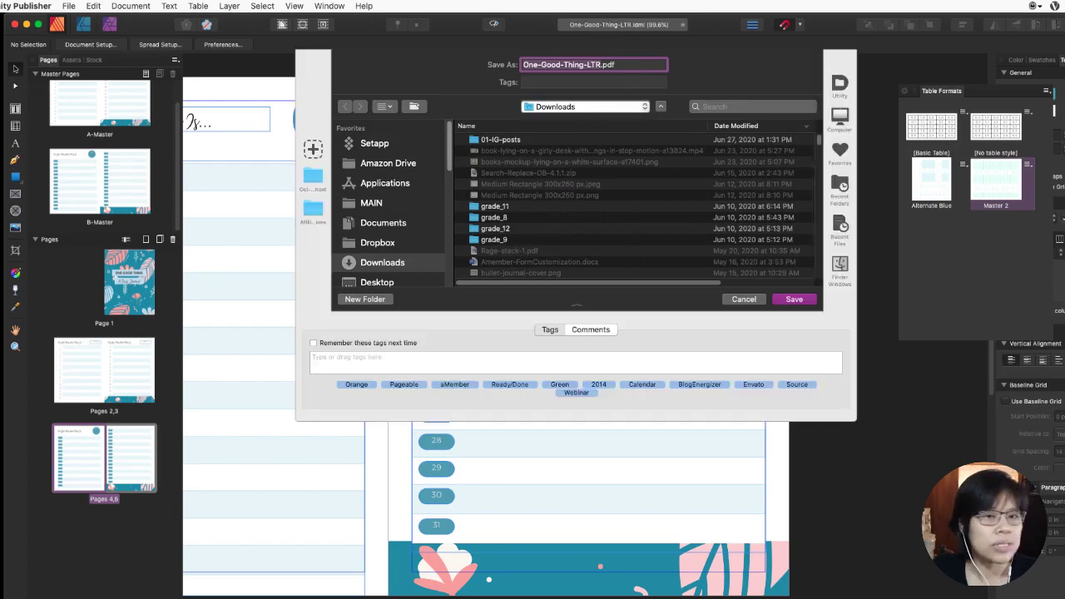
click(556, 107)
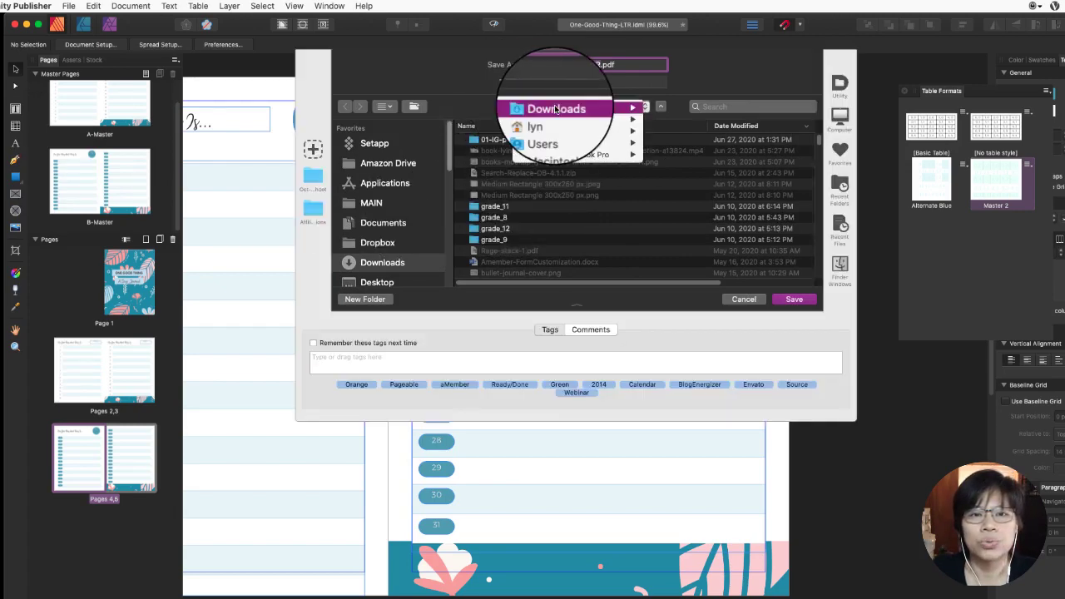
click(742, 64)
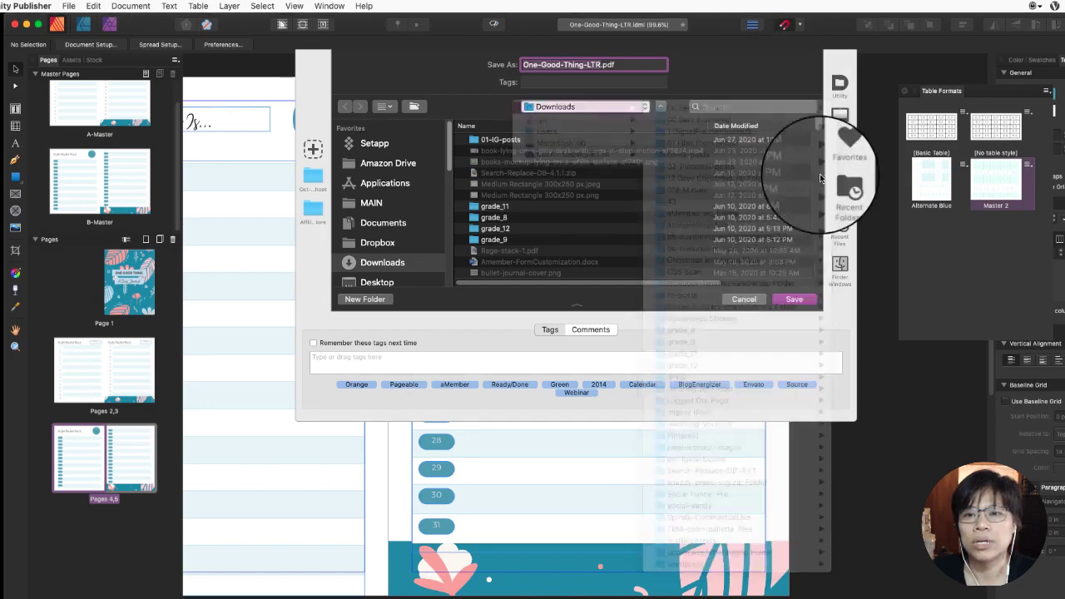
click(849, 190)
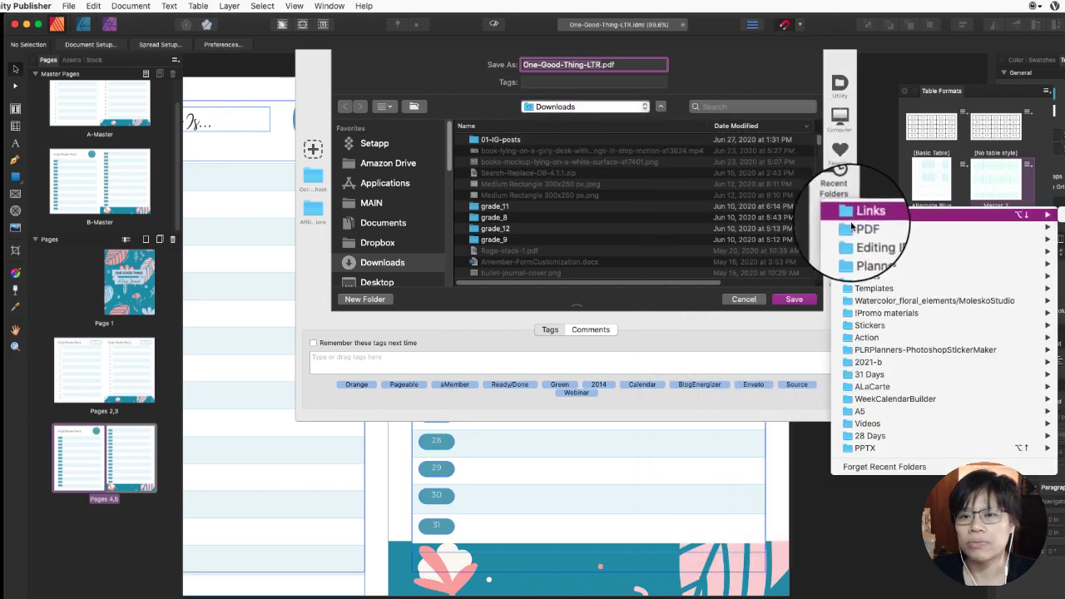
click(731, 226)
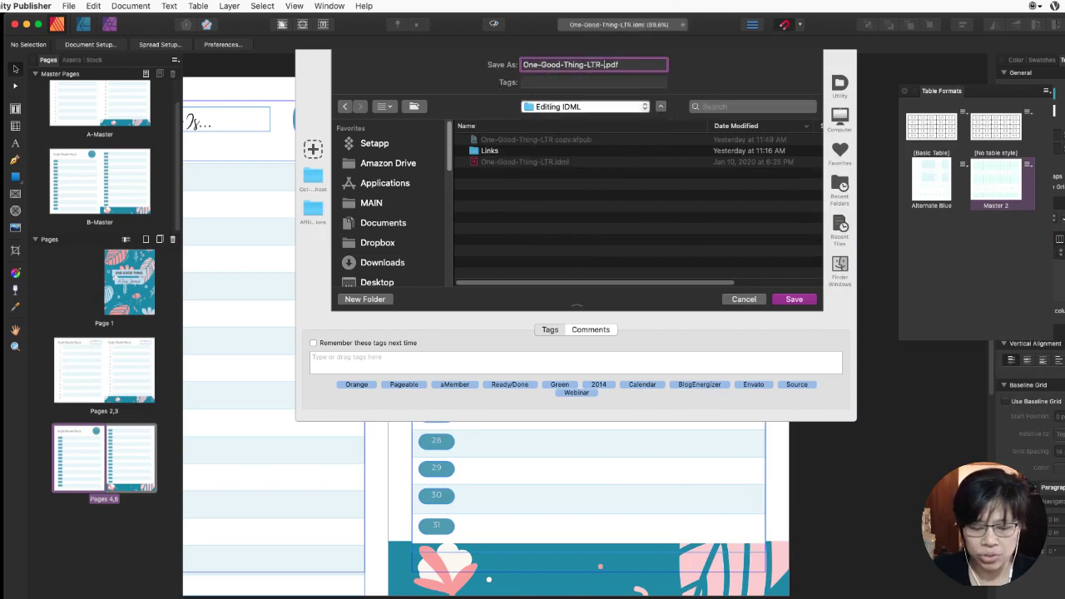
text(l)
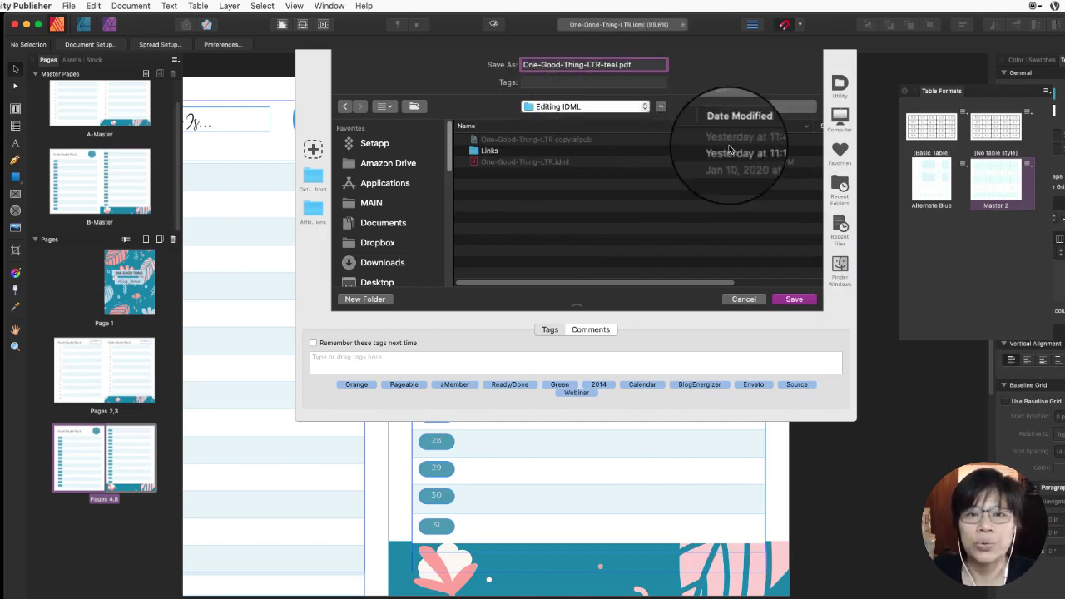
click(782, 300)
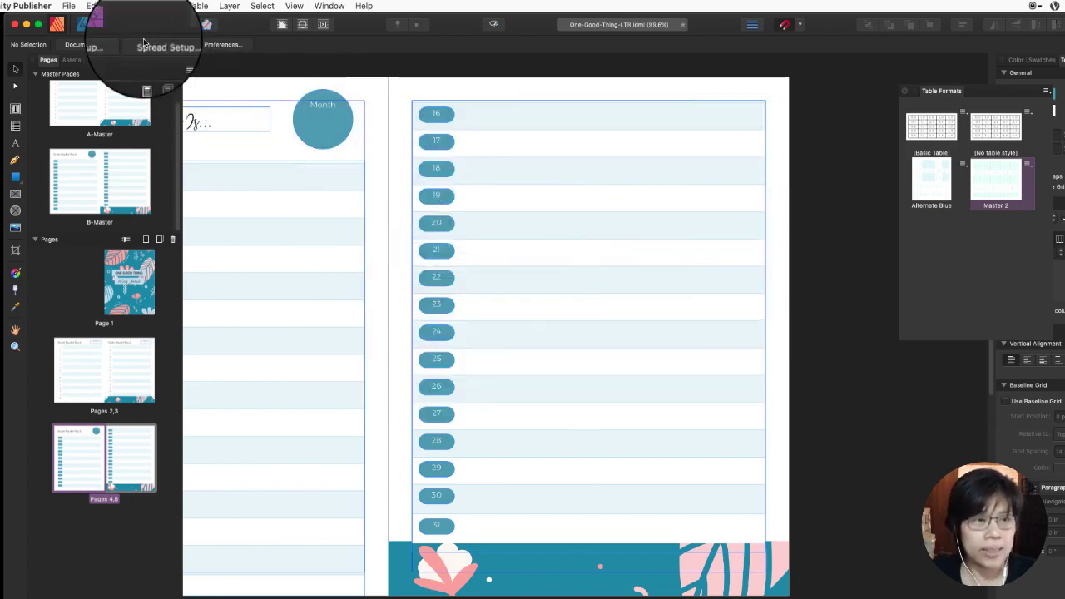
Save the document as One-Good-Thing-LTR.afpub in the Editing IDML folder.
click(68, 6)
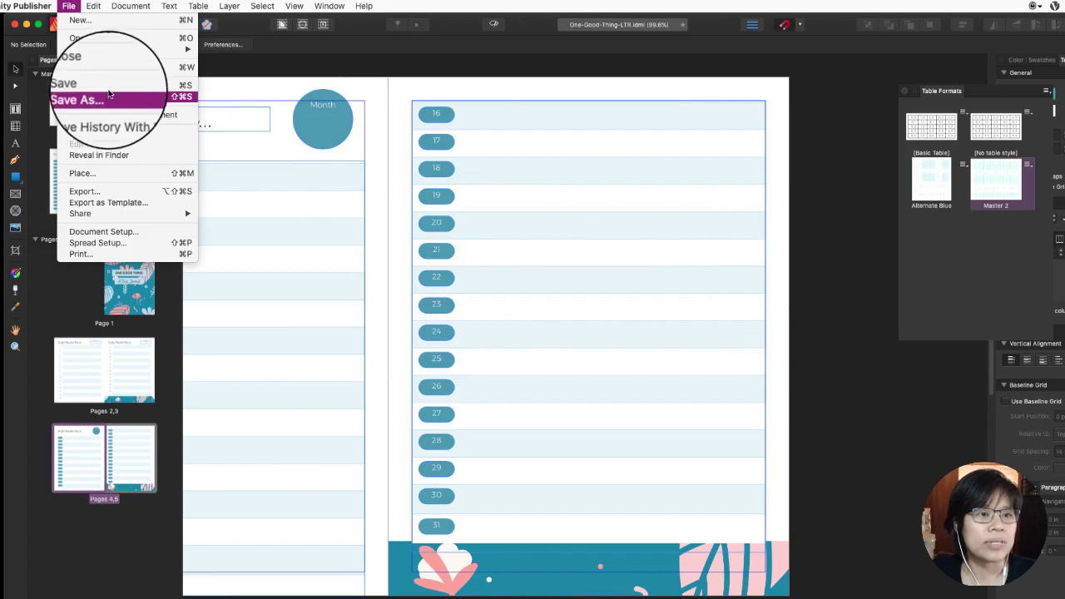
click(210, 92)
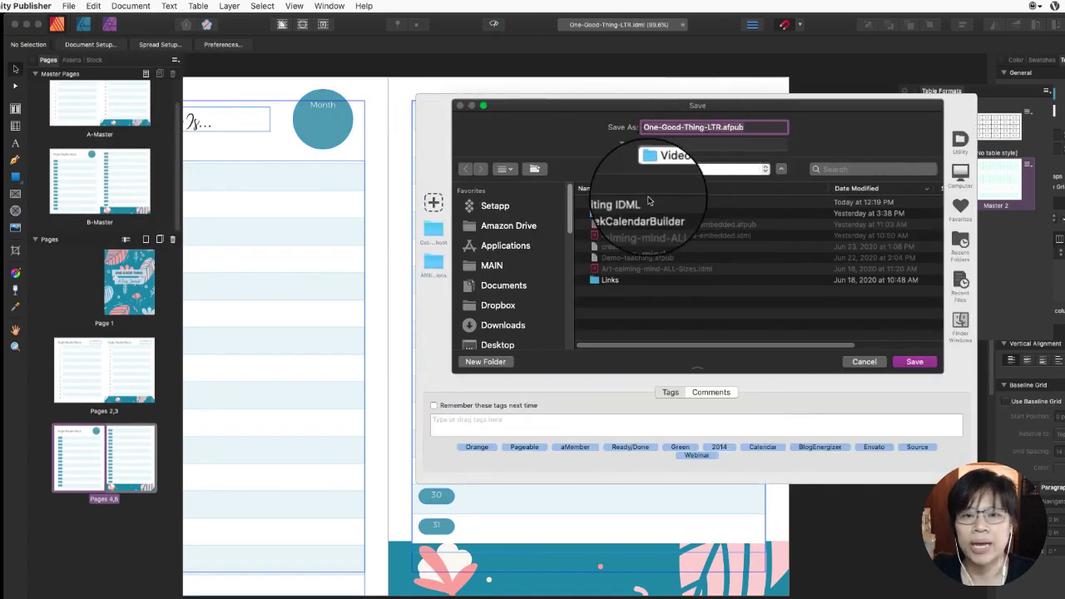
double_click(622, 203)
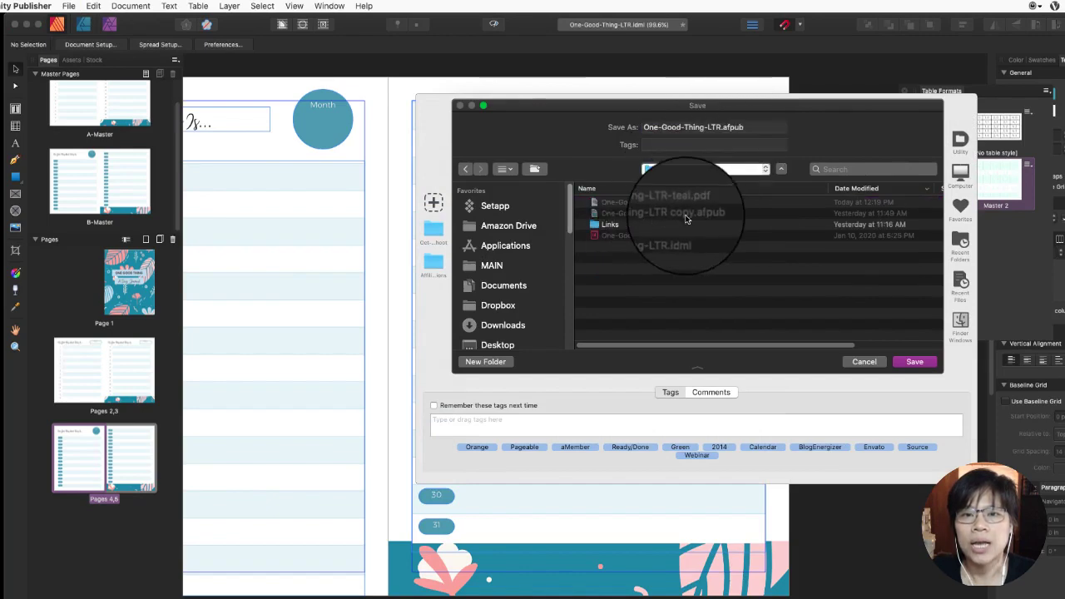
click(915, 361)
Switch to the file manager and open One-Good-Thing-LTR-teal.pdf from the Editing IDML folder.
mouse_move(593, 594)
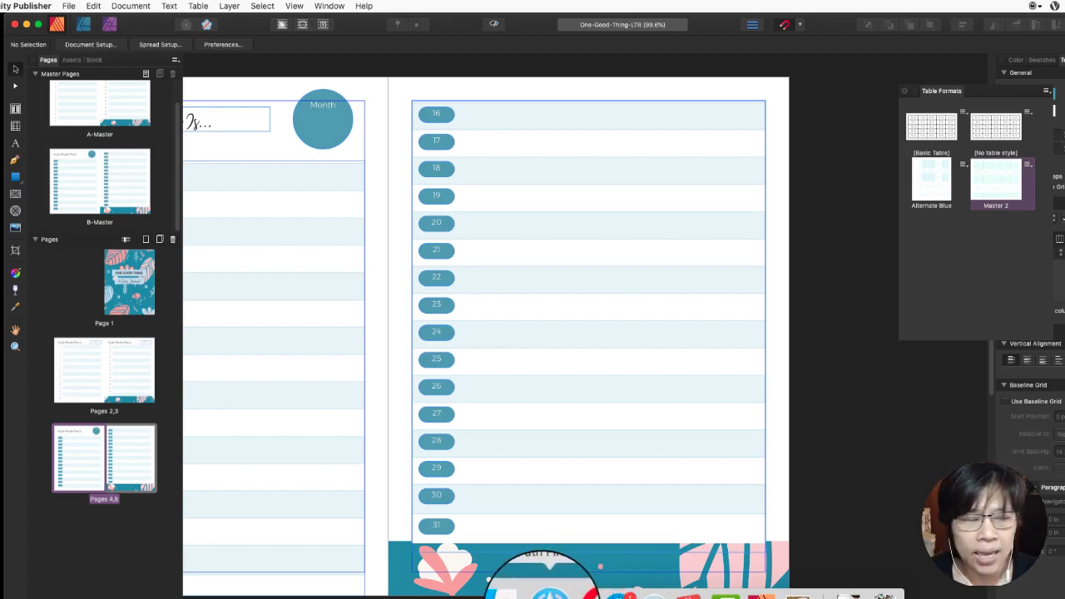
click(548, 593)
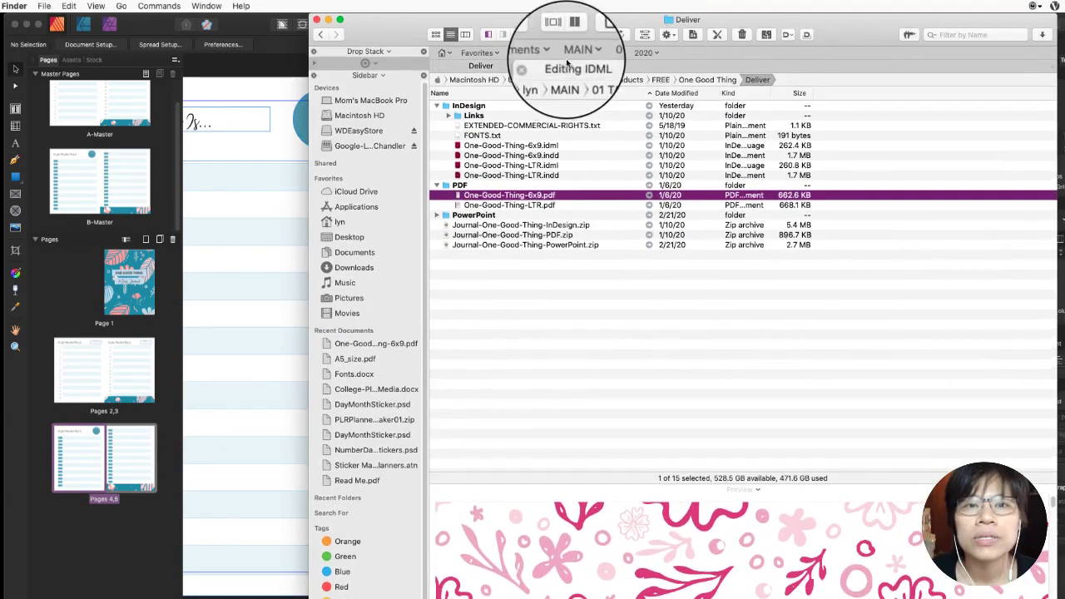
click(568, 63)
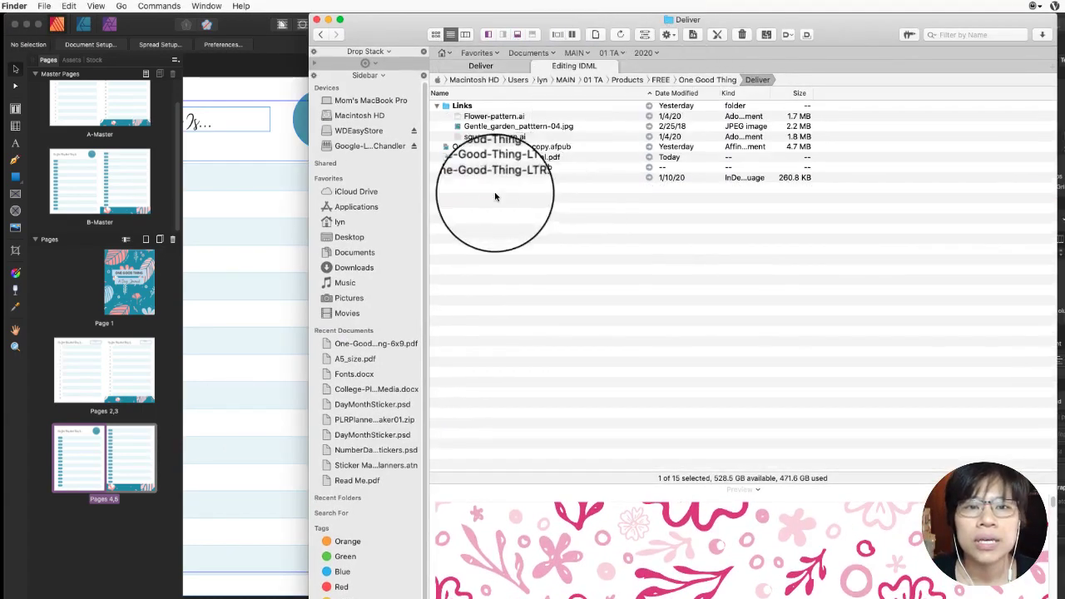
click(560, 159)
double_click(560, 158)
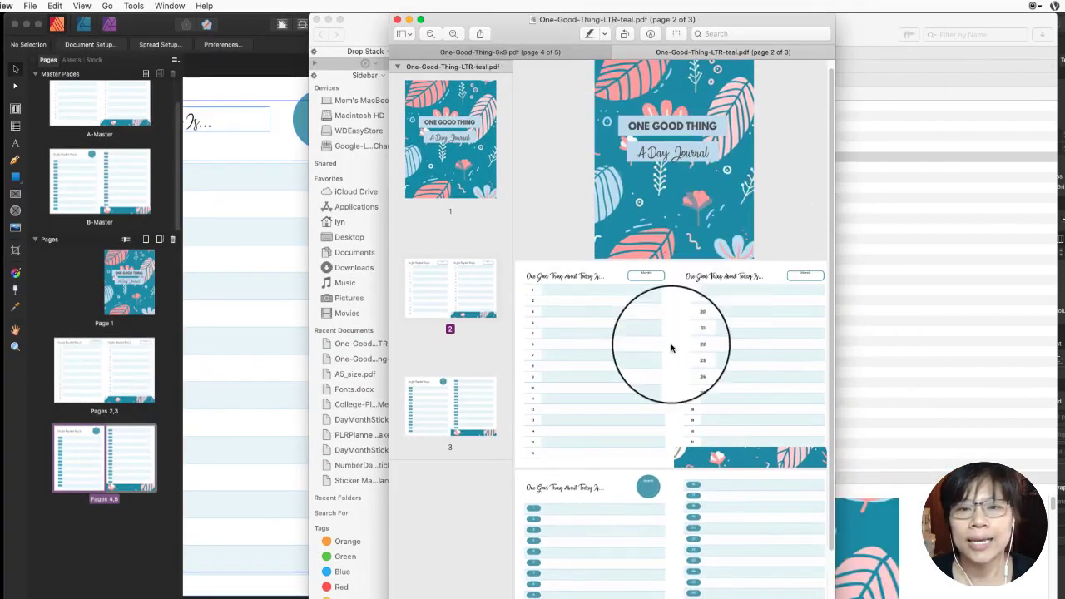
Examine the exported PDF's spreads in a wider window, close it and return to Affinity Publisher.
scroll(671, 349, down, 3)
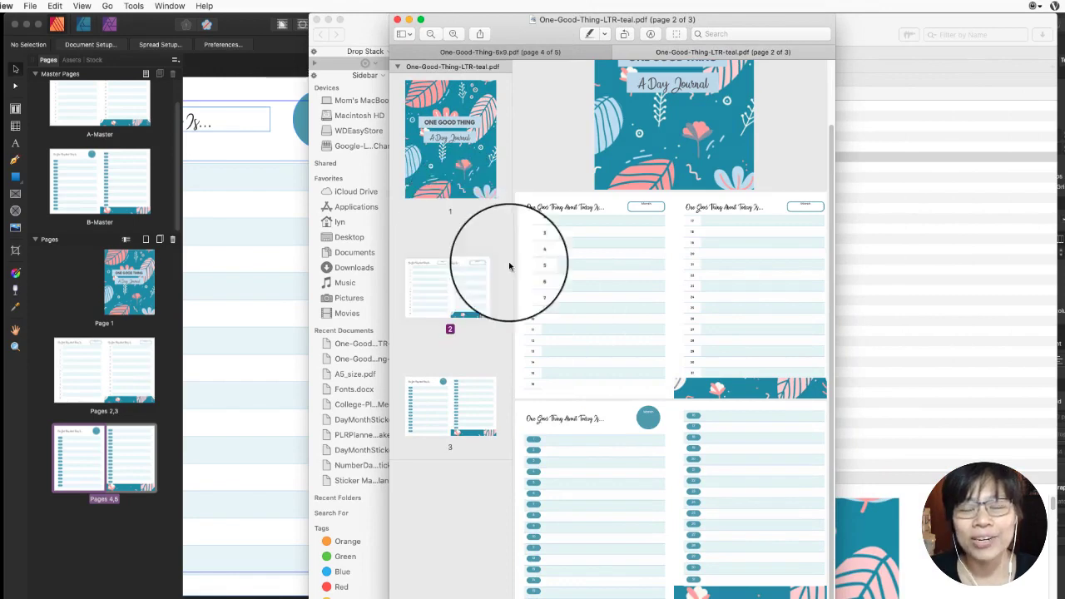
drag(835, 239, 1036, 238)
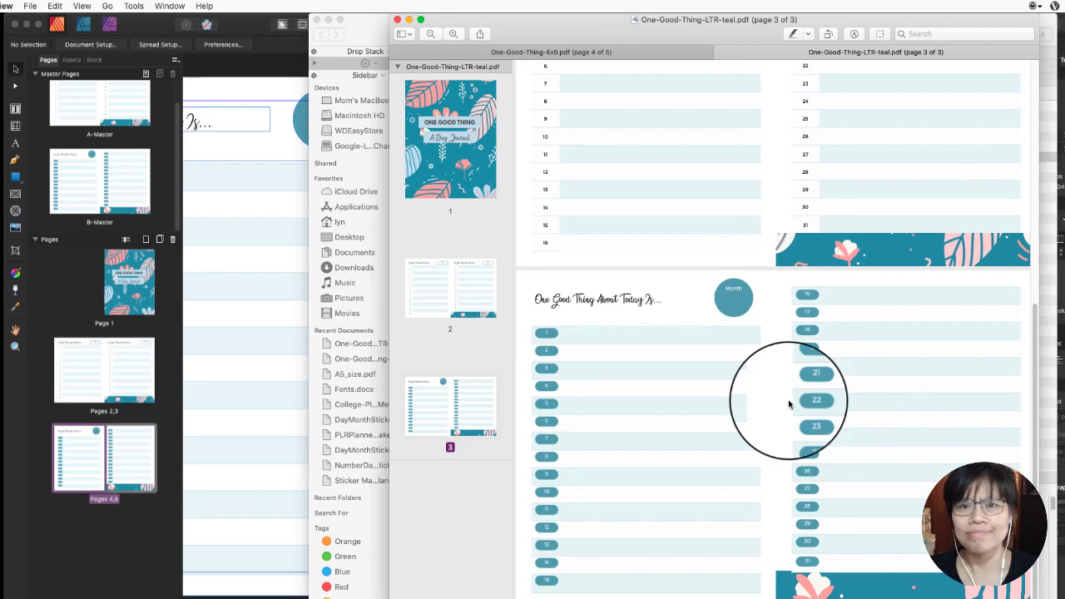
click(398, 19)
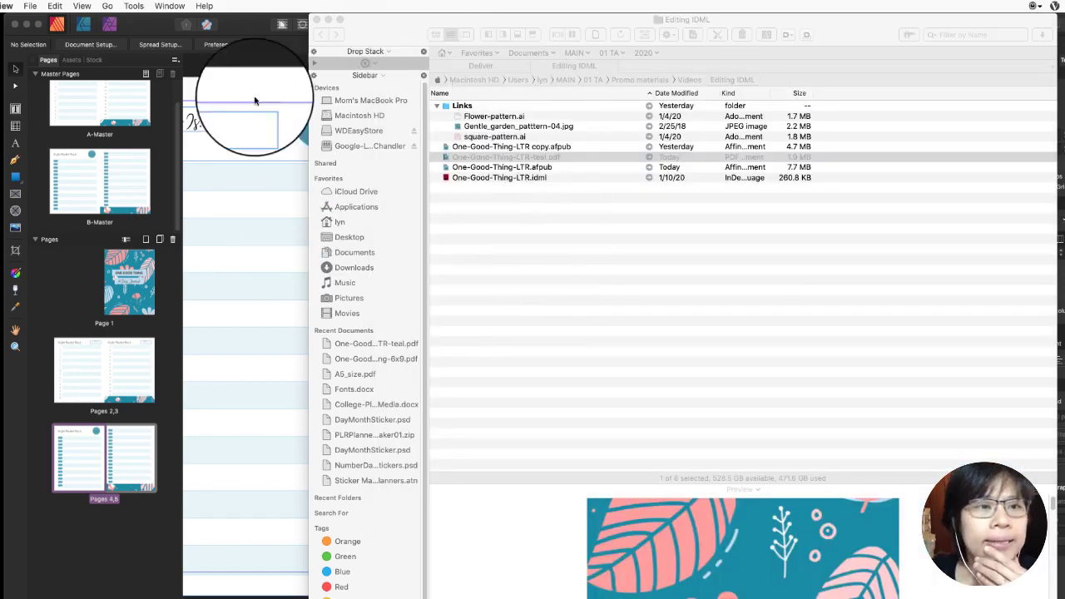
click(260, 36)
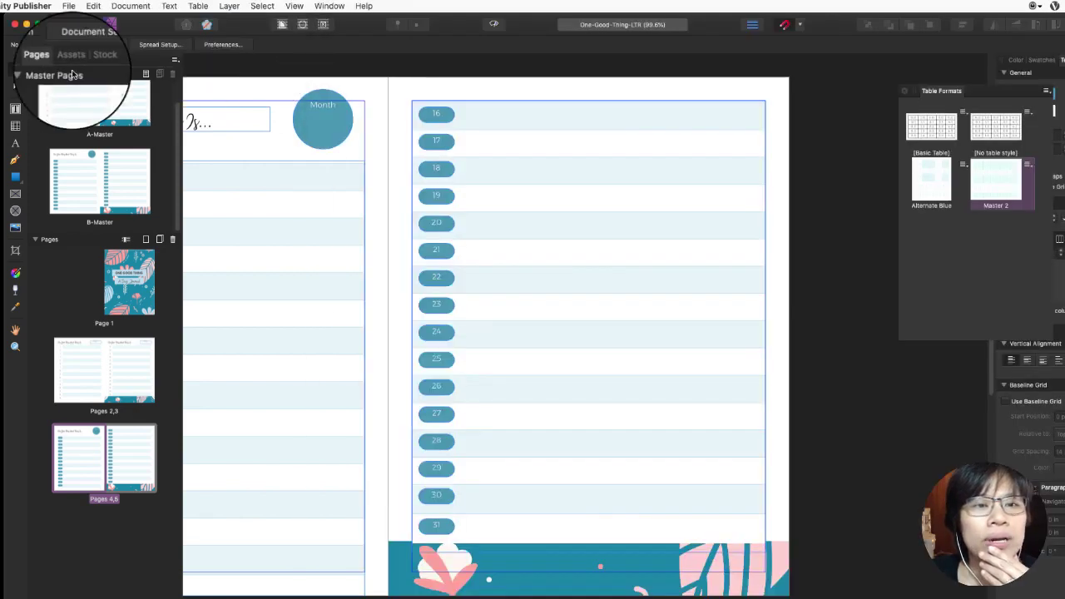
Examine the PDF export's area choices and bleed option under the PDF (press ready) preset, without exporting.
click(69, 7)
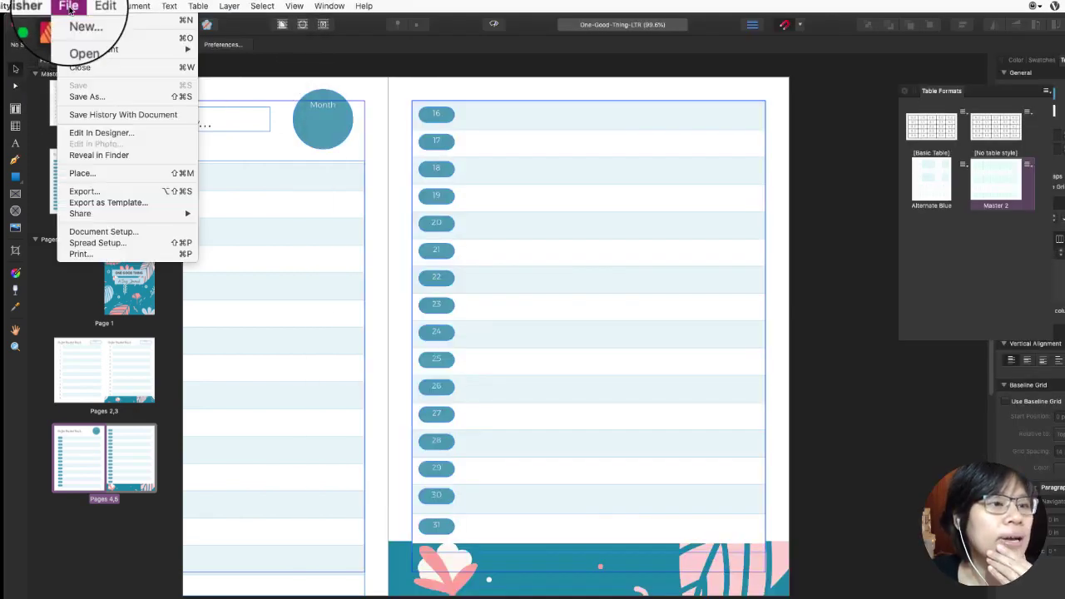
click(84, 192)
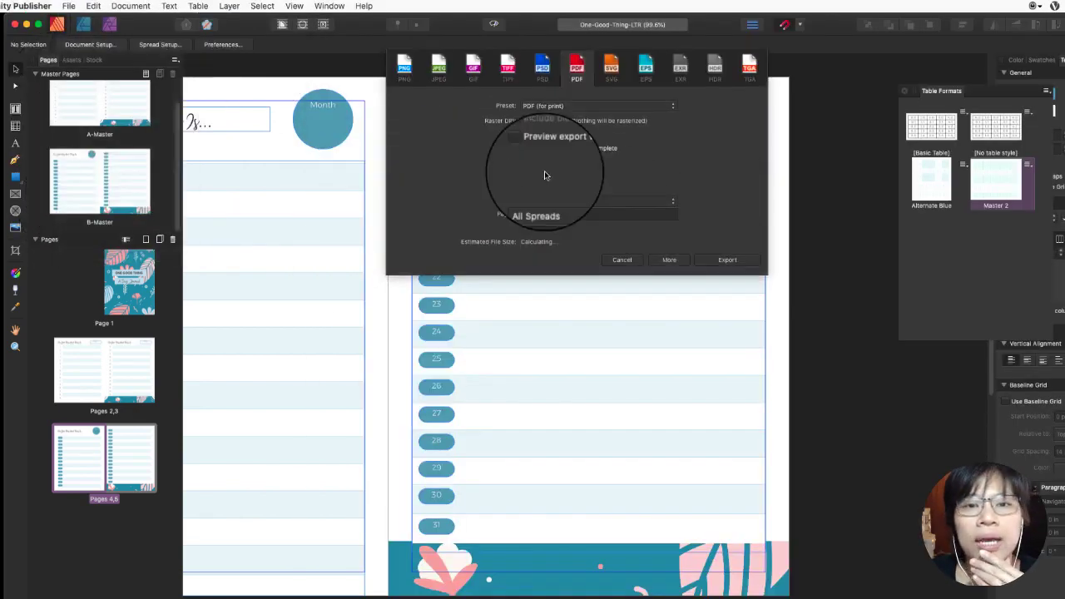
click(576, 65)
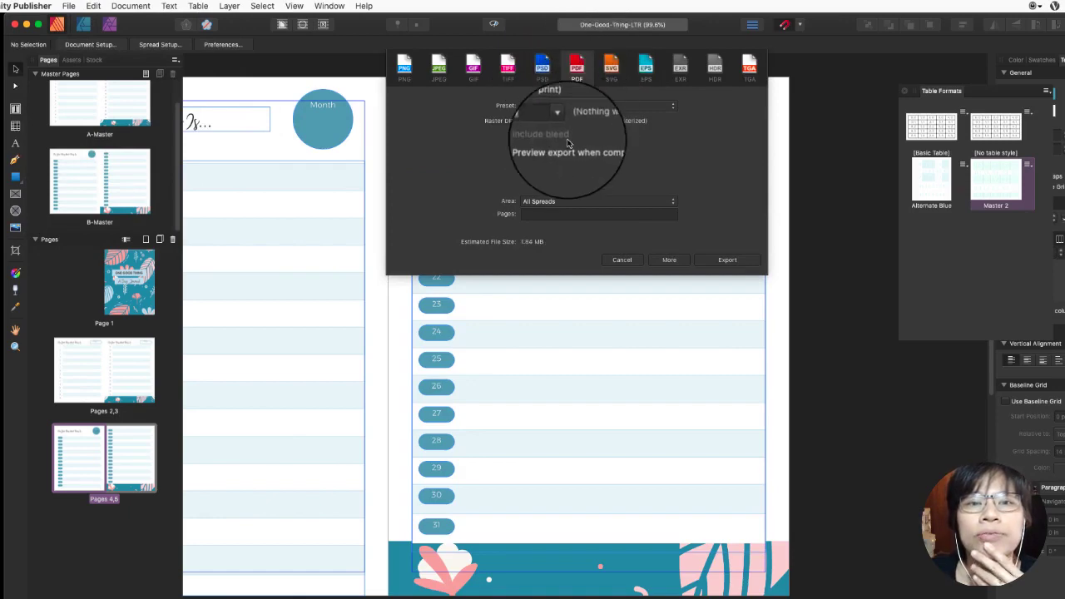
click(541, 202)
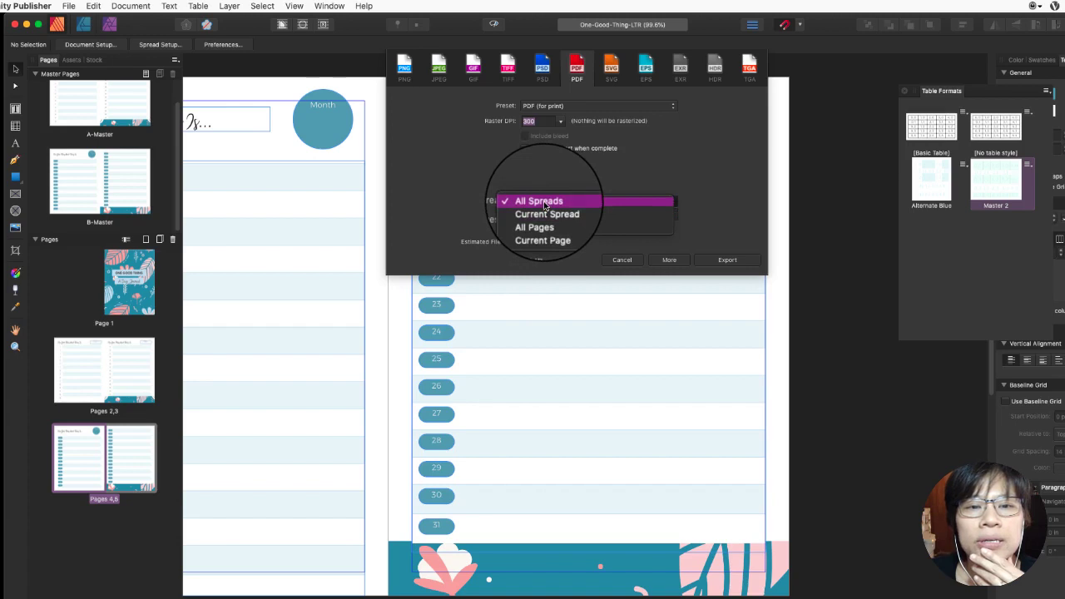
click(545, 202)
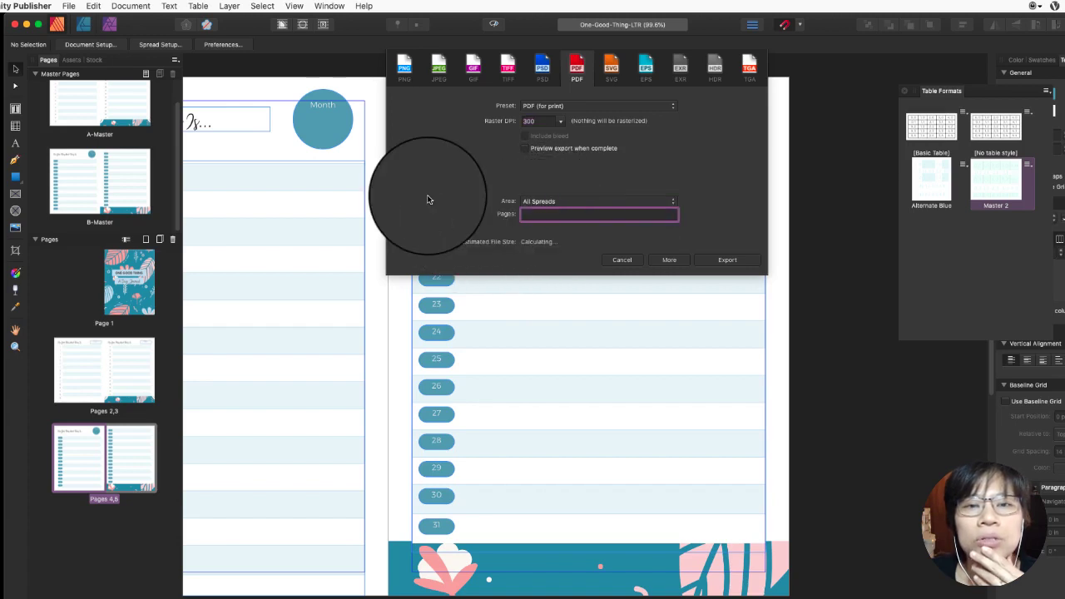
click(589, 106)
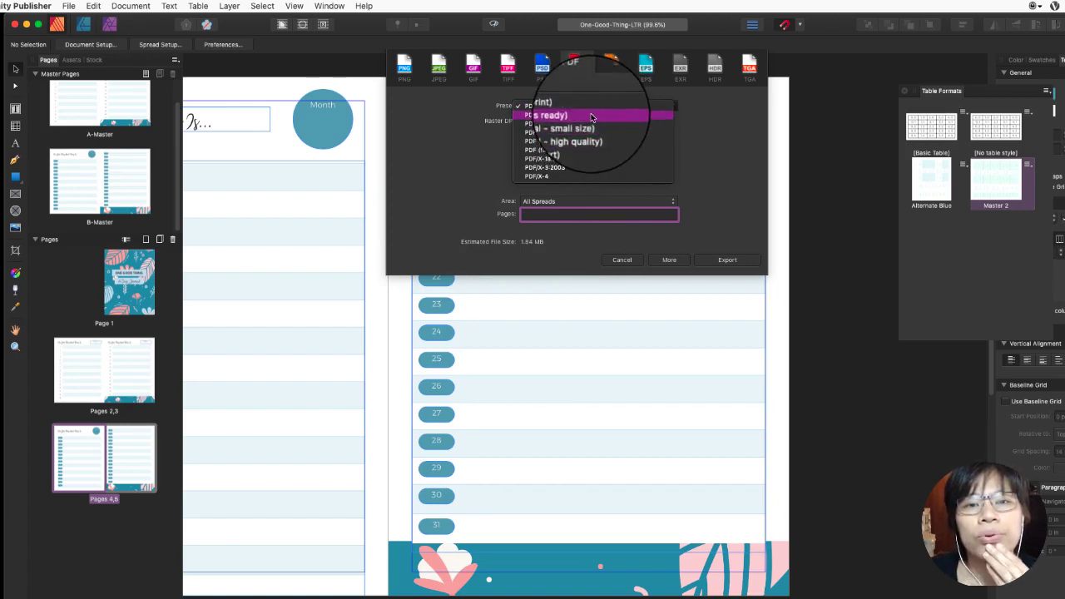
click(591, 117)
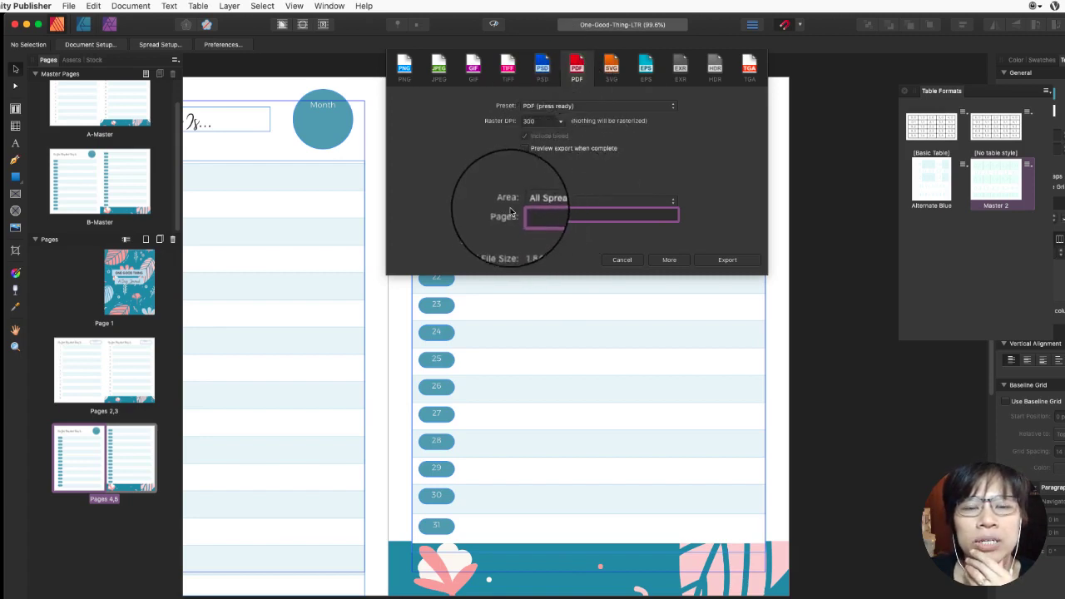
click(546, 199)
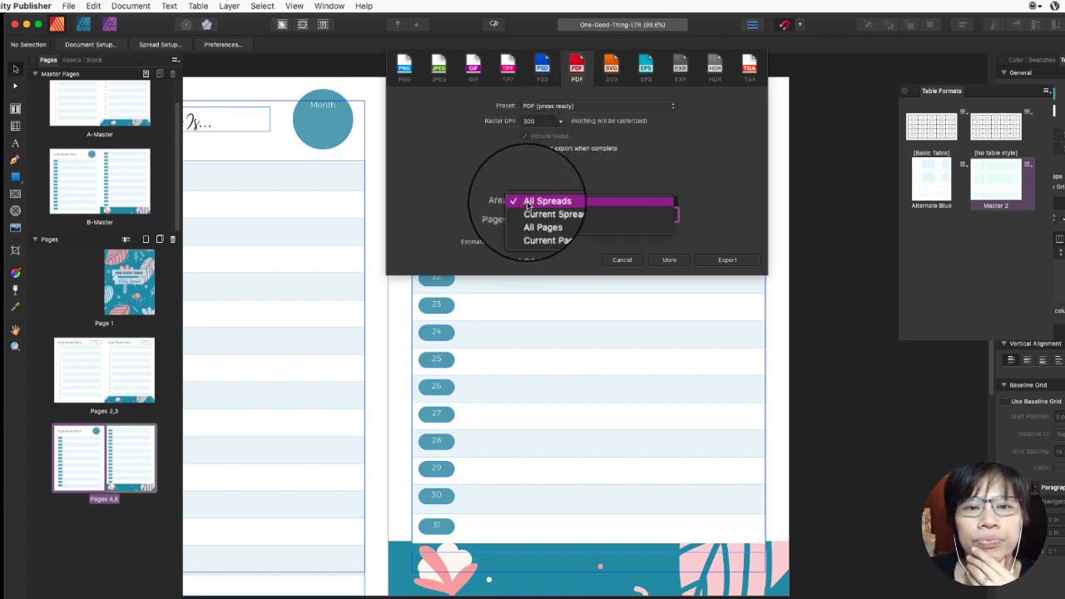
click(469, 193)
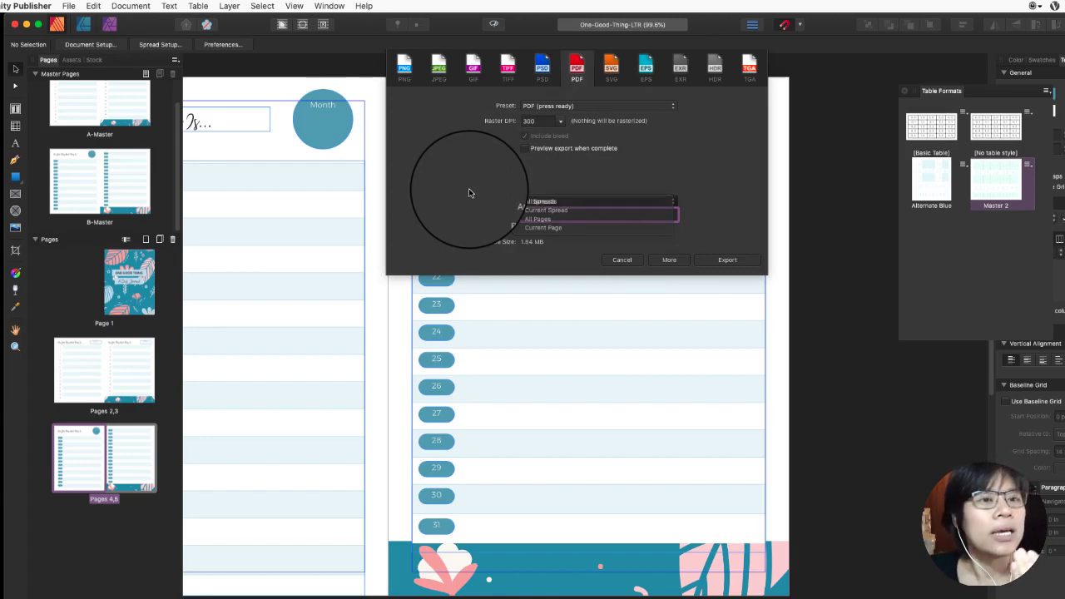
click(620, 261)
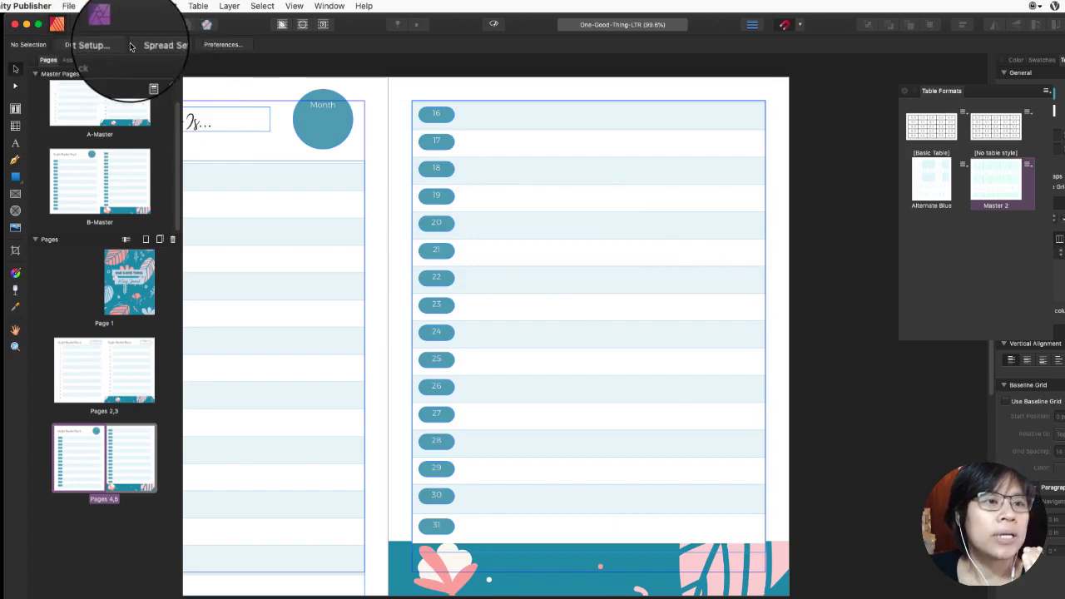
Check the dimension, scaling and margin settings for all spreads in Spread Setup, leaving them unchanged.
click(173, 50)
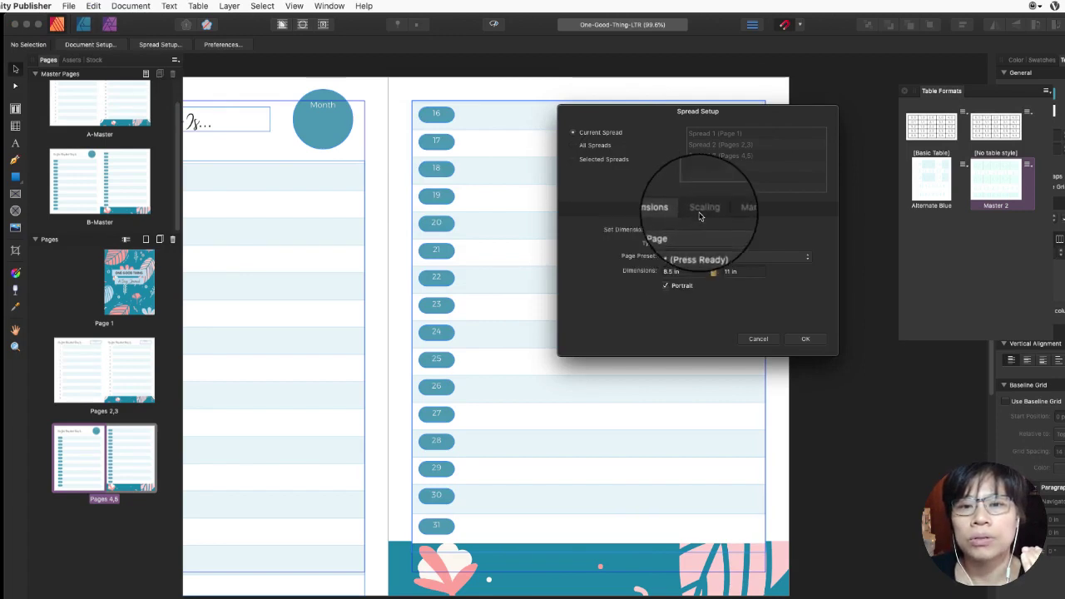
click(594, 147)
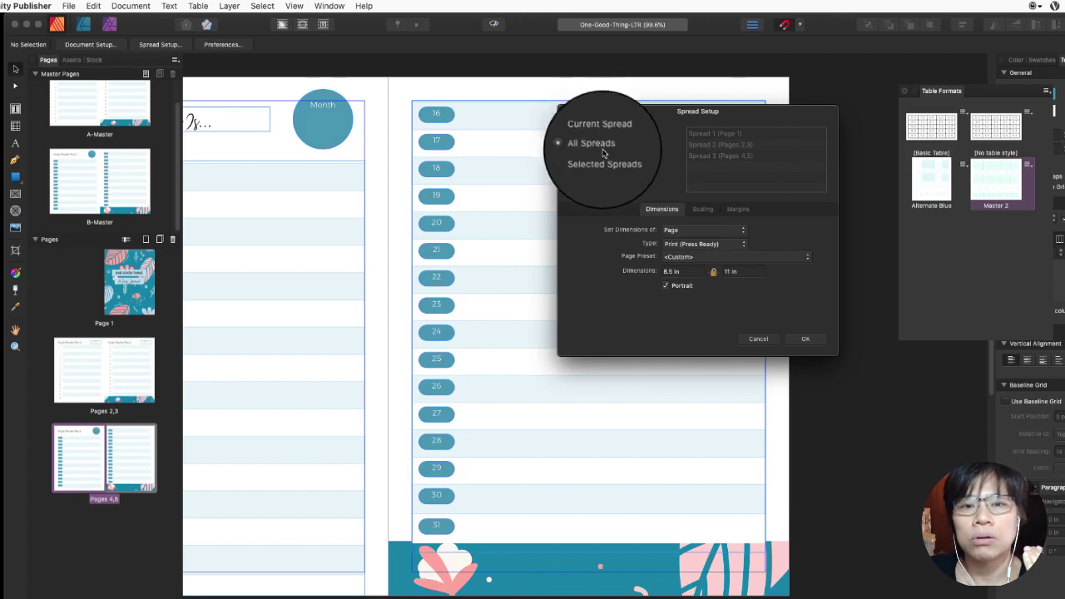
click(706, 210)
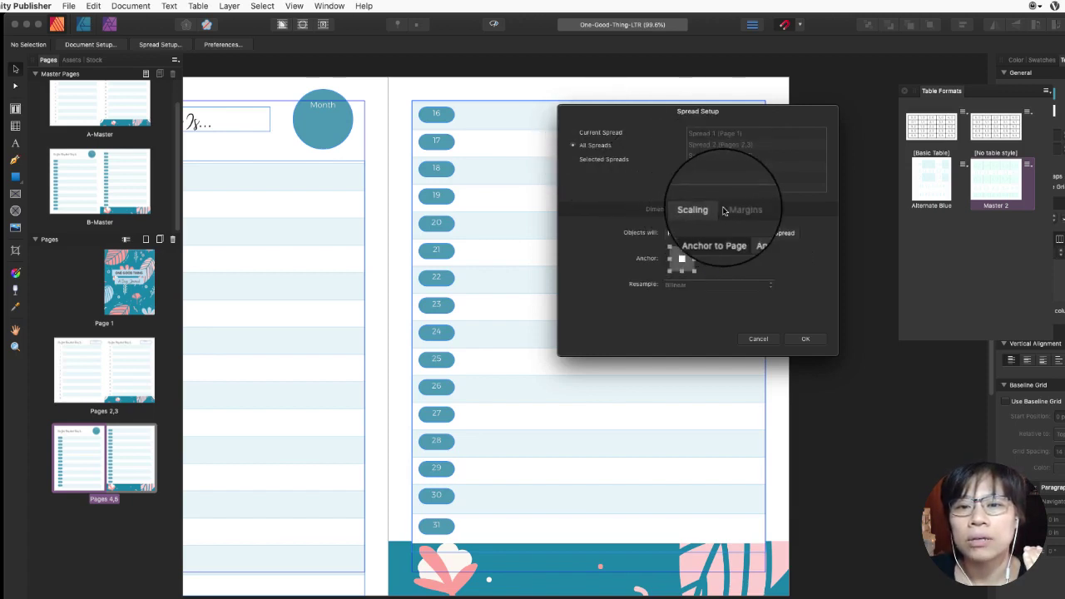
click(733, 210)
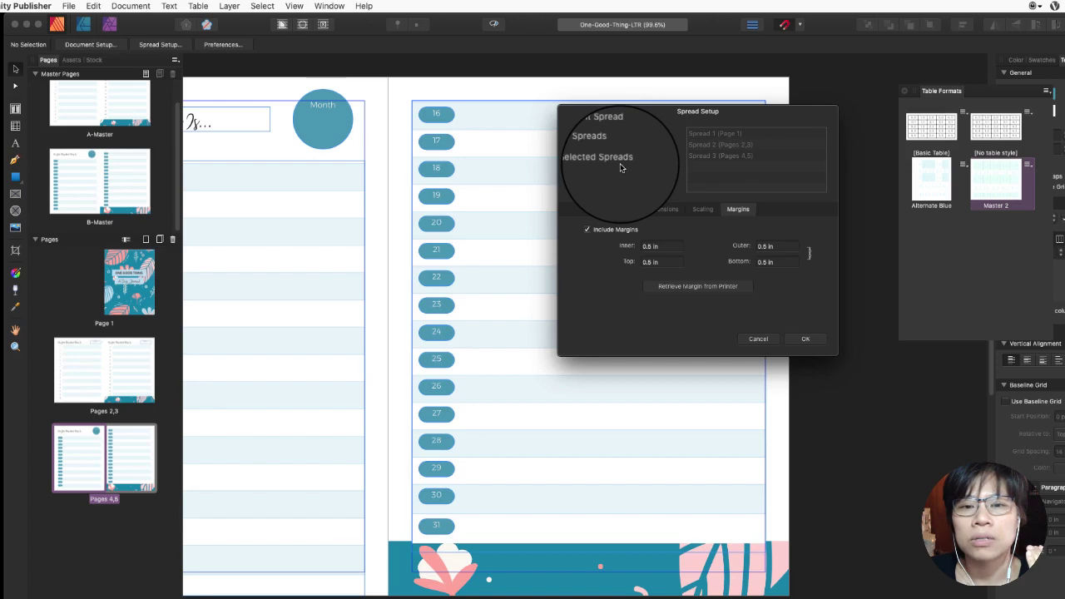
click(752, 340)
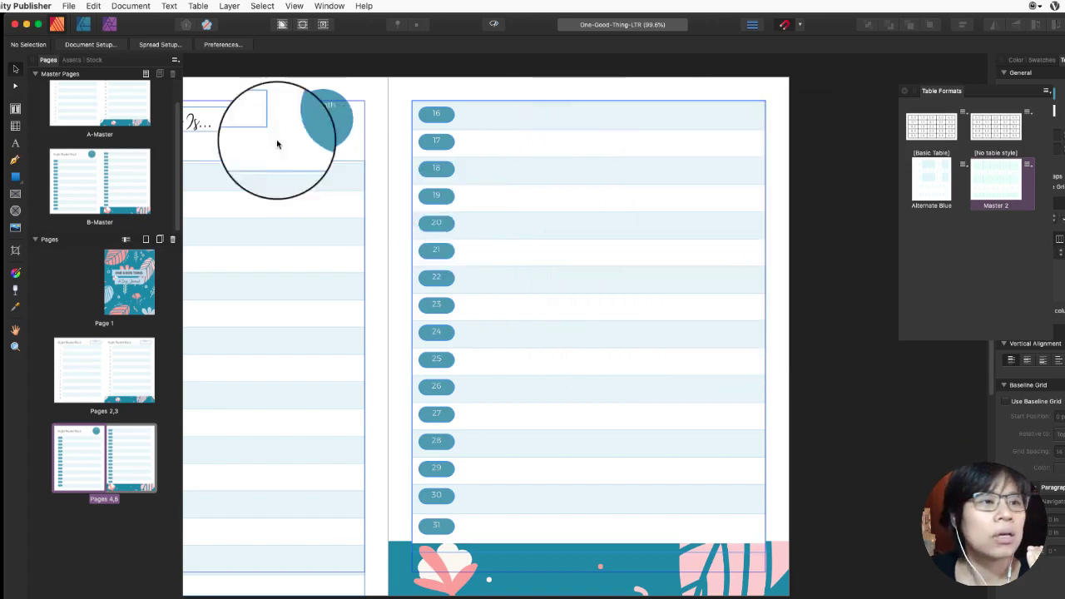
Turn off facing pages in Document Setup, checking the arrangement, color and bleed settings along the way, and apply the change.
click(100, 44)
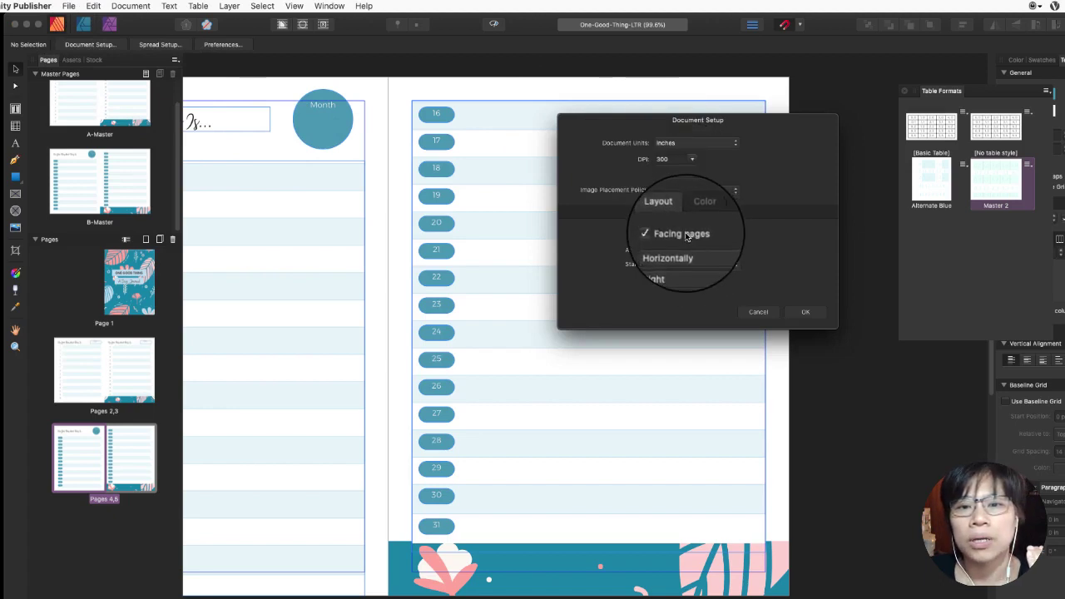
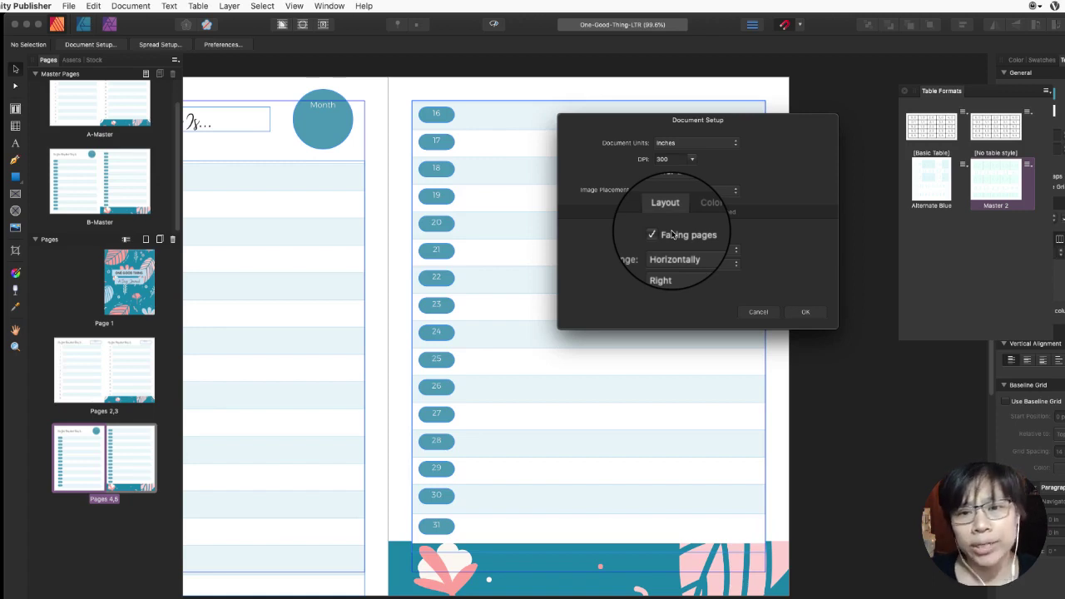
click(675, 254)
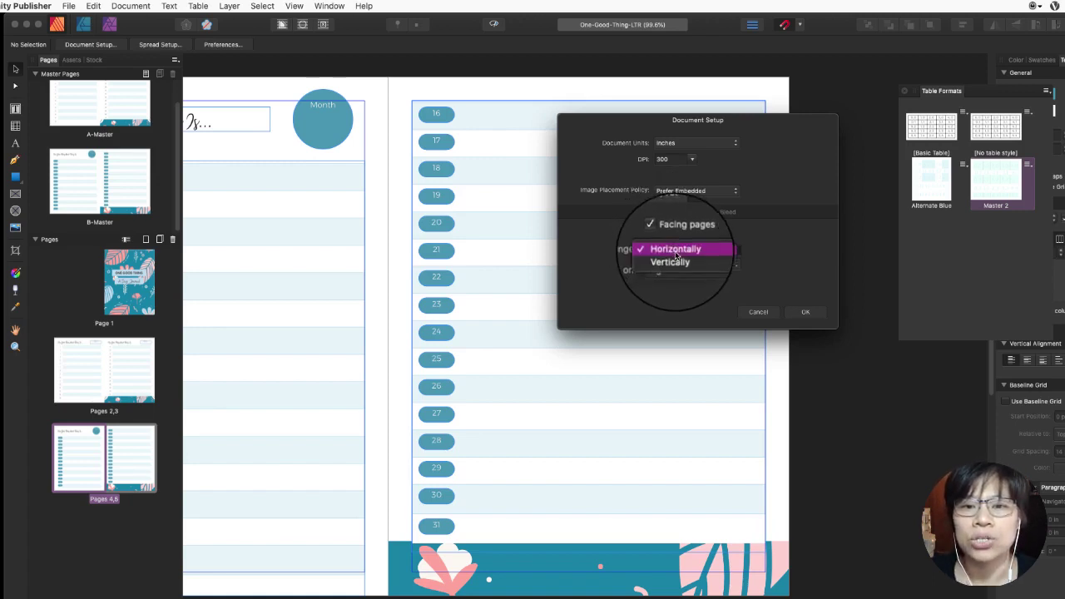
click(679, 237)
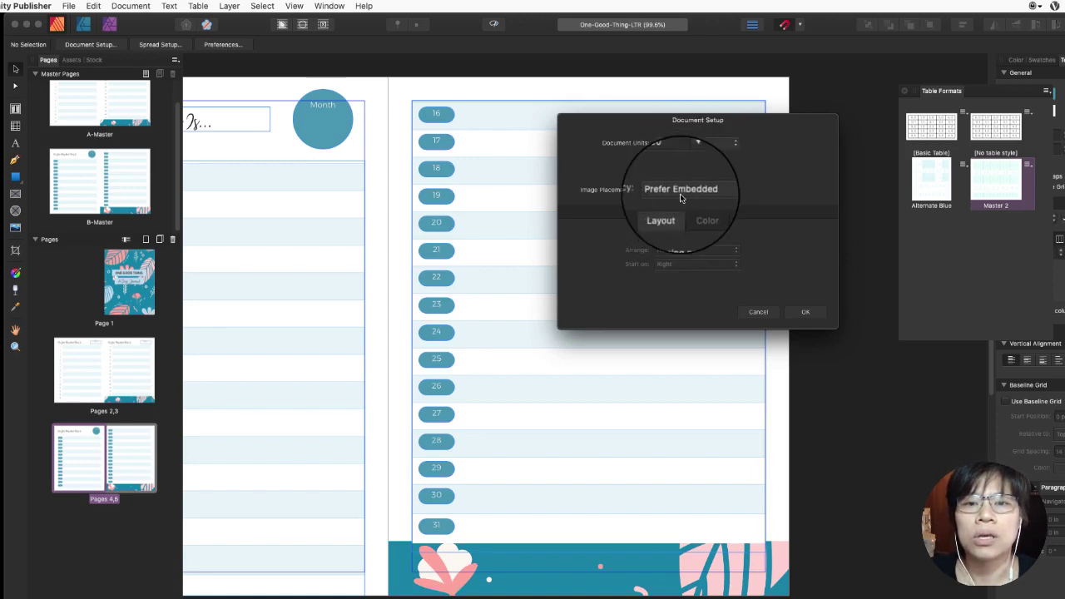
click(703, 213)
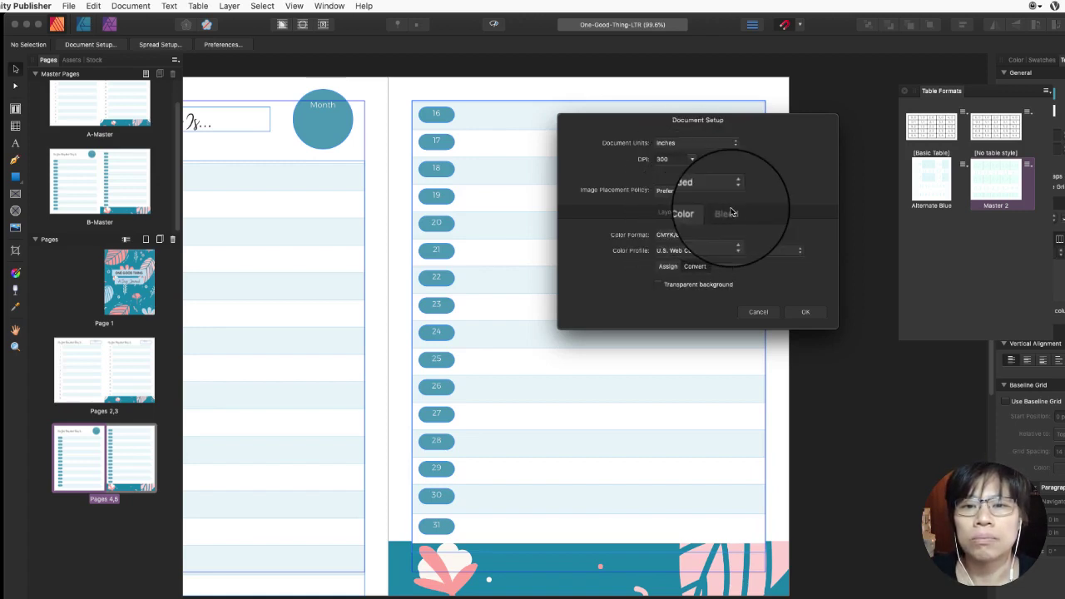
click(740, 213)
click(669, 213)
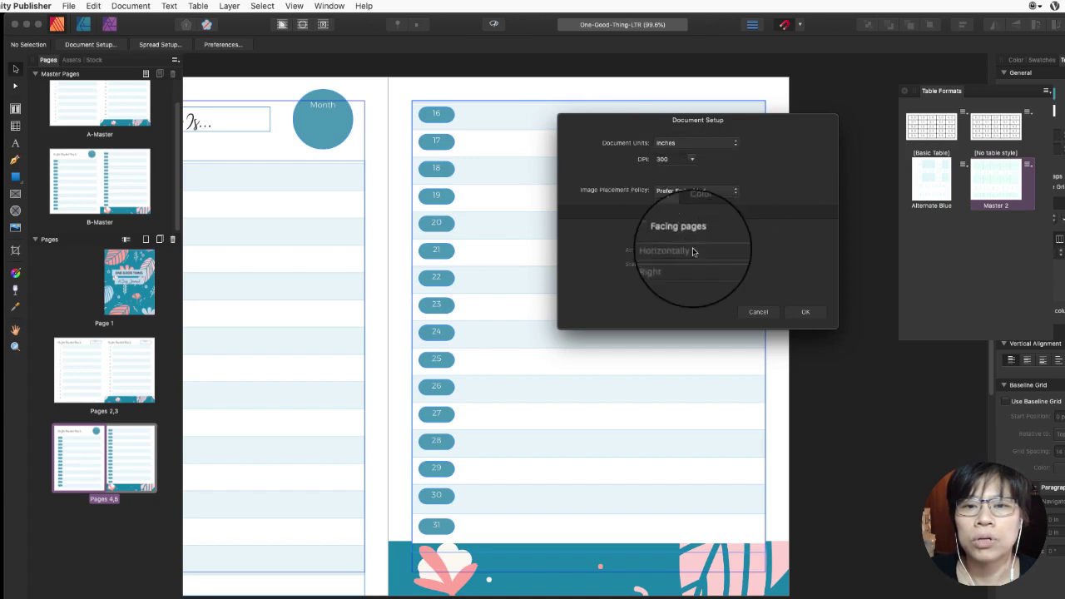
click(806, 311)
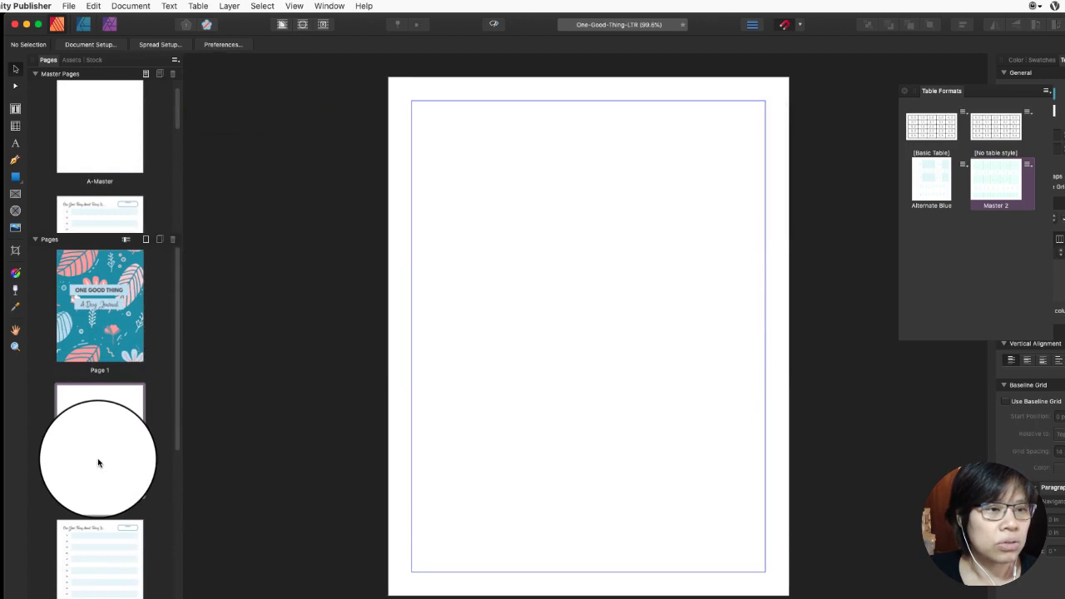
Look through the journal's separated single pages, viewing page 3 and selecting page 2.
scroll(97, 464, down, 3)
scroll(98, 487, down, 3)
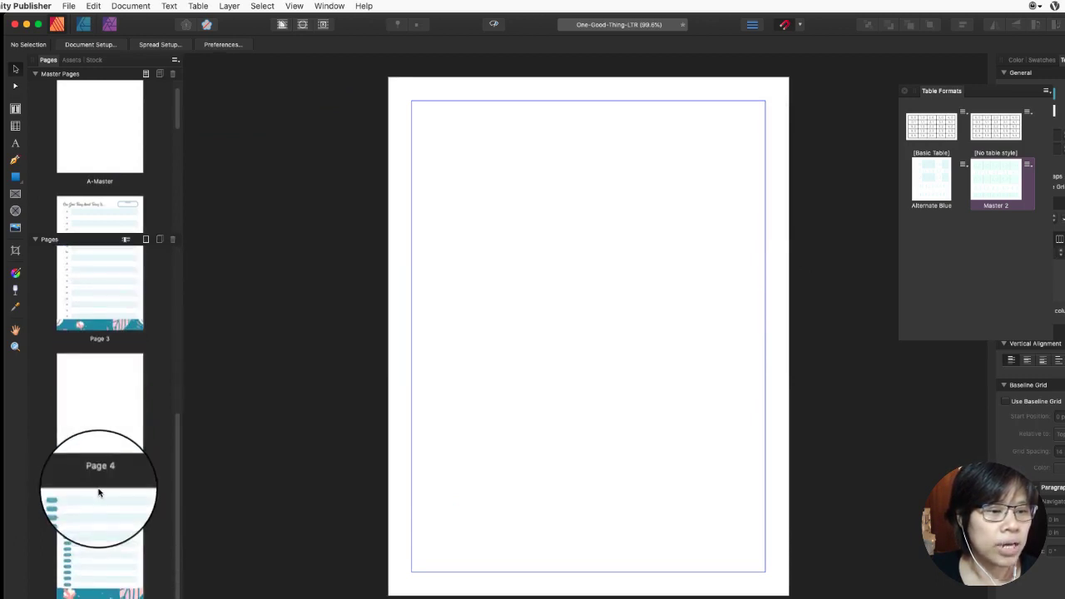
scroll(94, 398, up, 5)
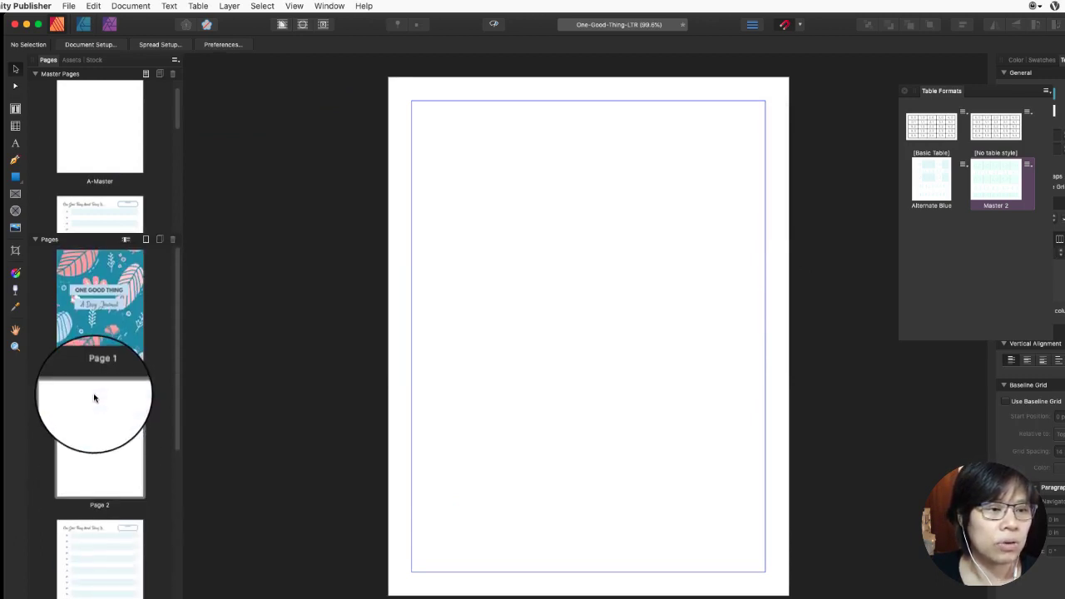
click(104, 537)
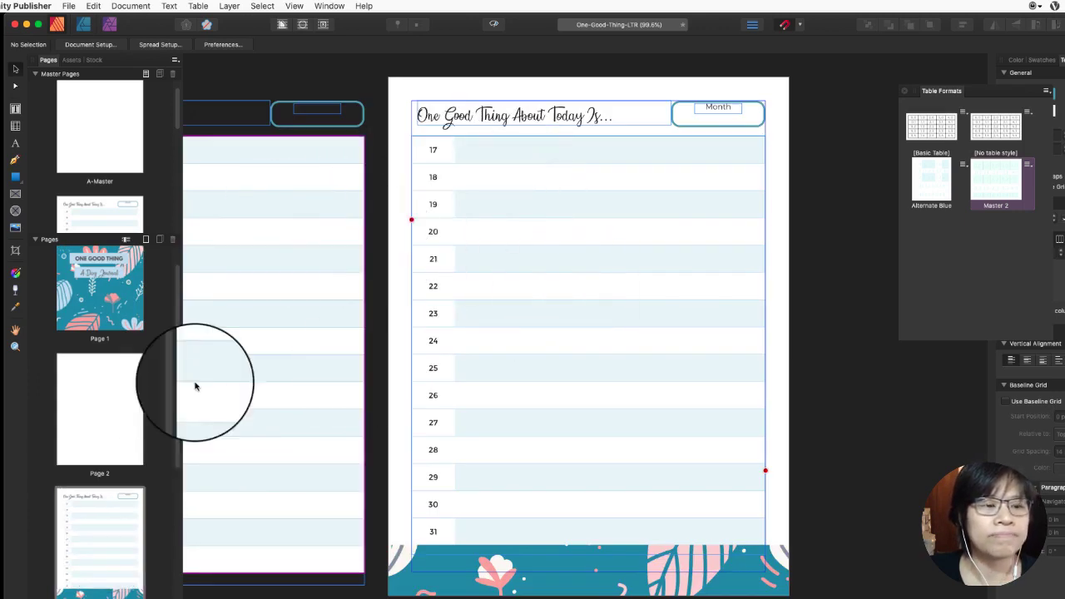
click(130, 421)
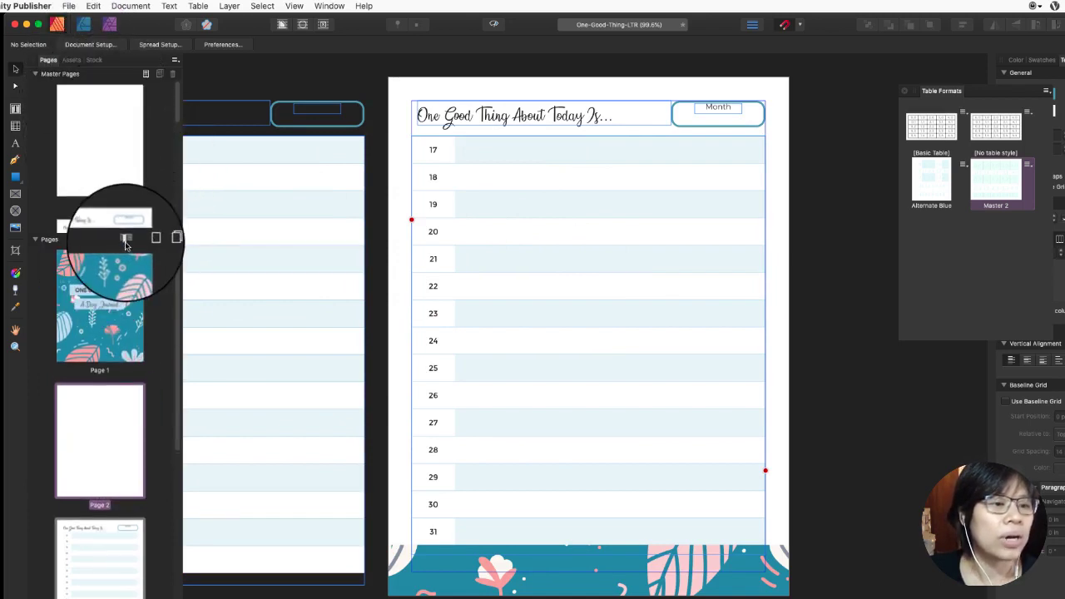
Export all pages with the PDF (press ready) preset as One-Good-Thing-LTR-test.pdf in the Editing IDML folder.
click(68, 6)
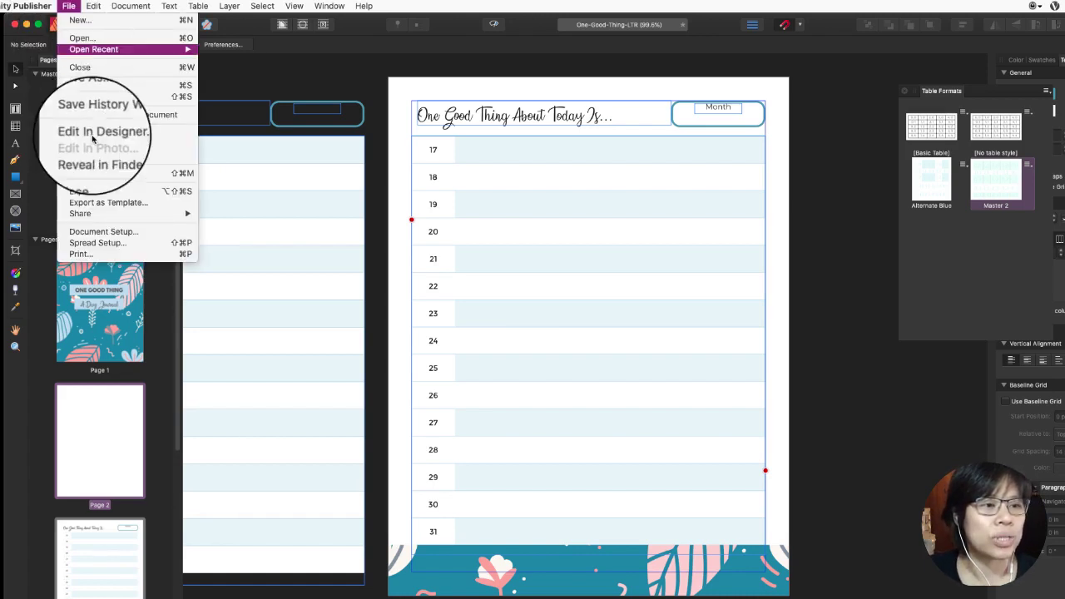
click(92, 190)
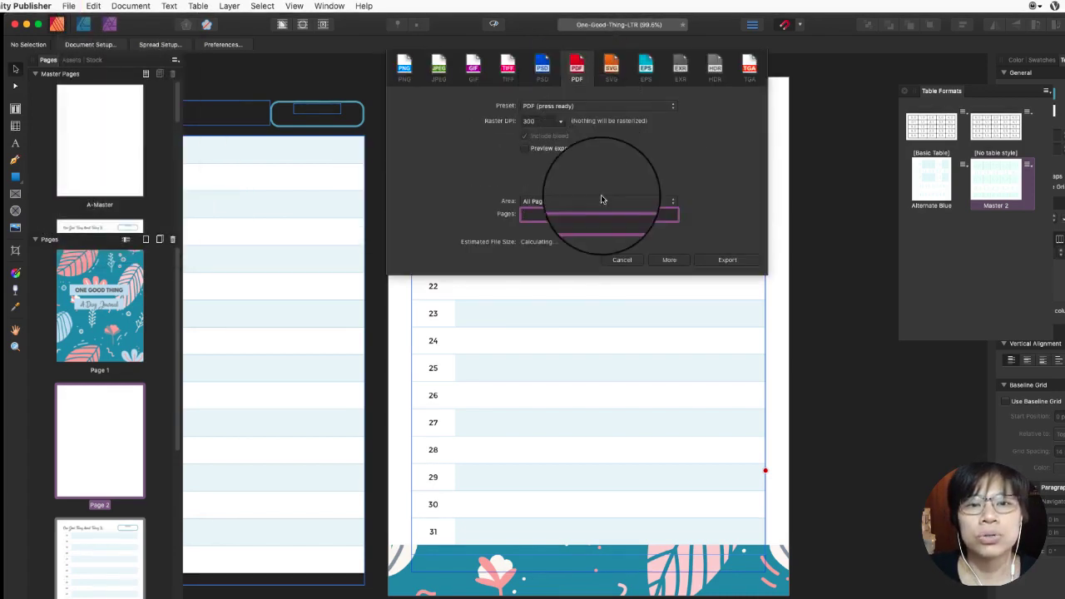
click(723, 257)
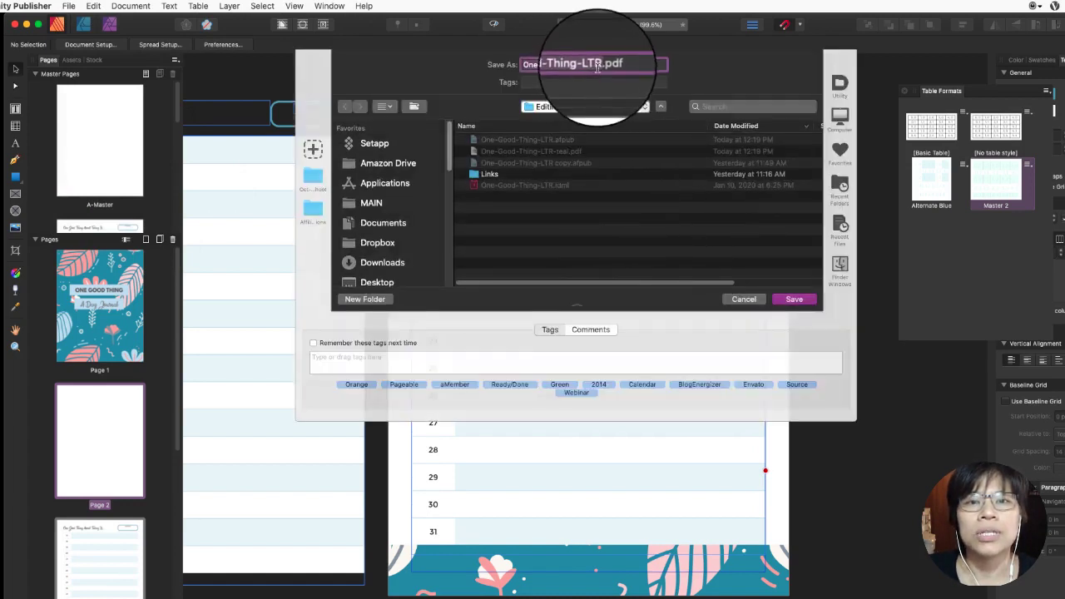
click(603, 62)
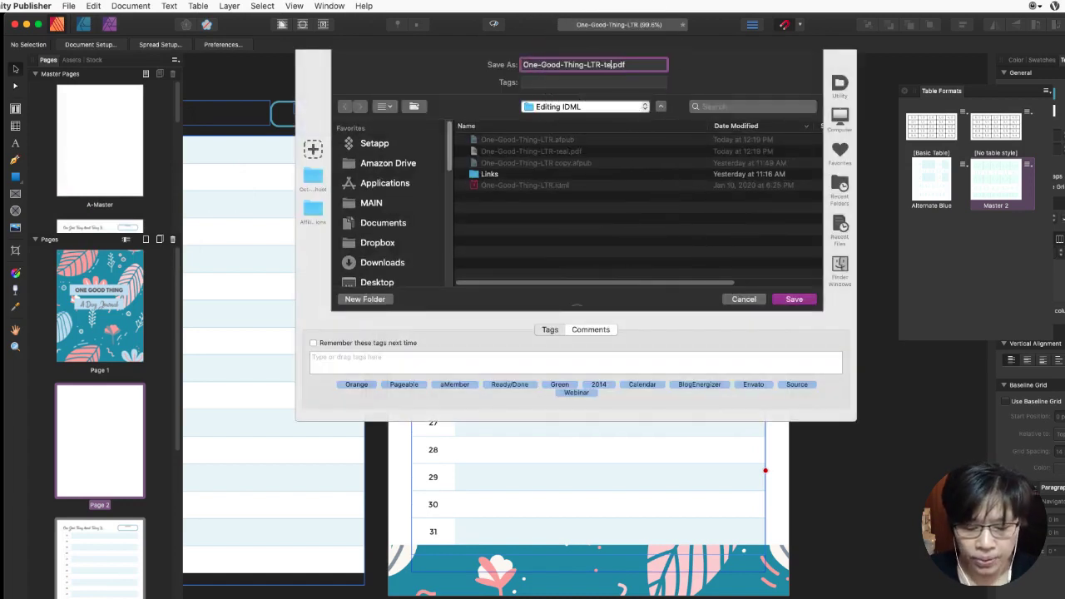
text(-text)
key(BackSpace)
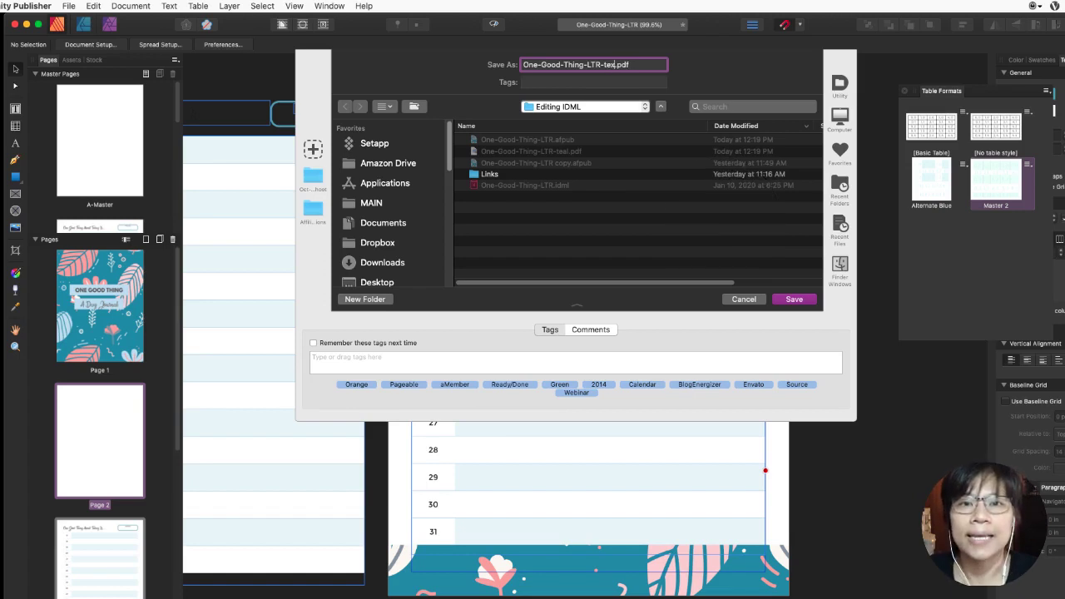
click(794, 298)
Switch to Path Finder and open One-Good-Thing-LTR-test.pdf from the Editing IDML folder.
mouse_move(576, 597)
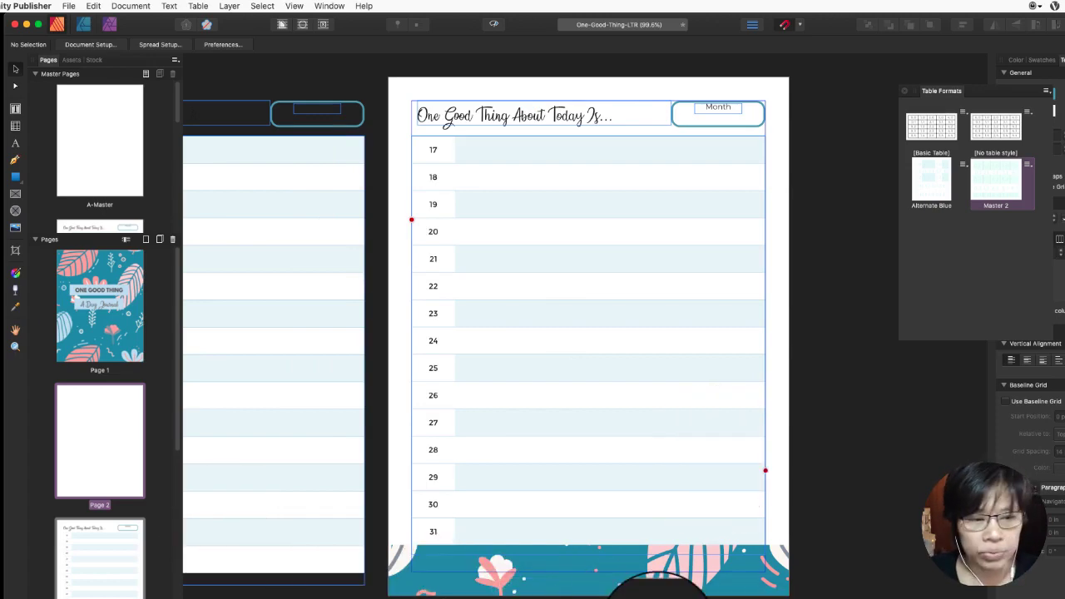
click(543, 593)
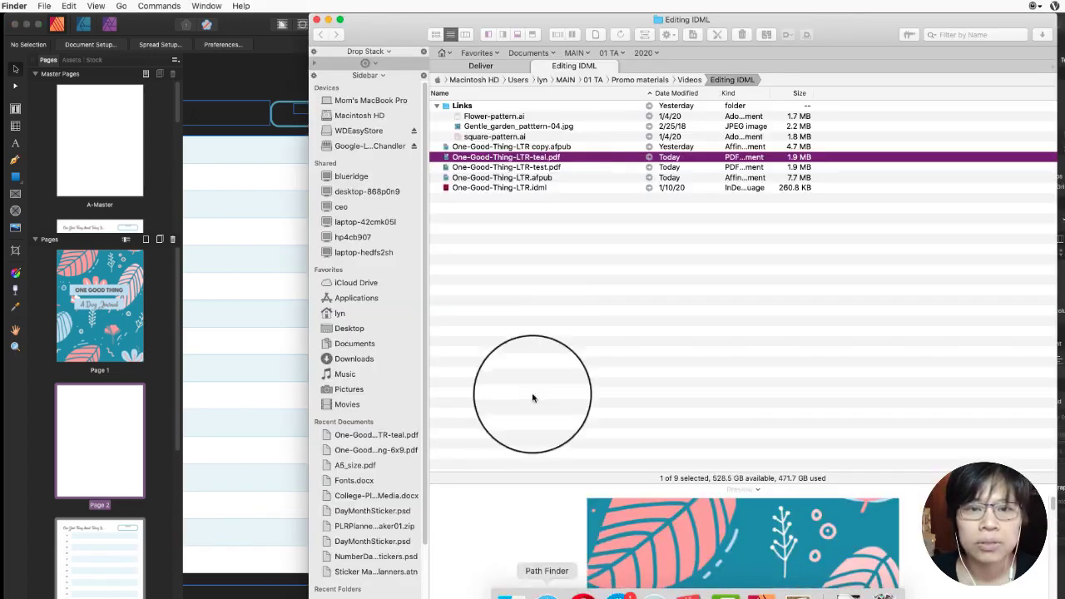
click(559, 167)
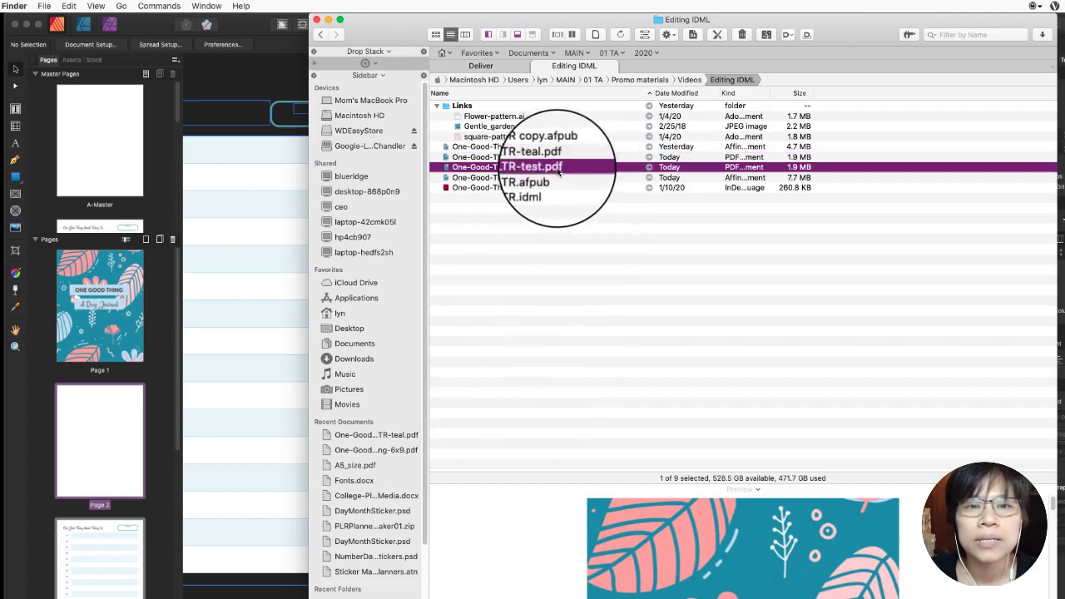
double_click(558, 166)
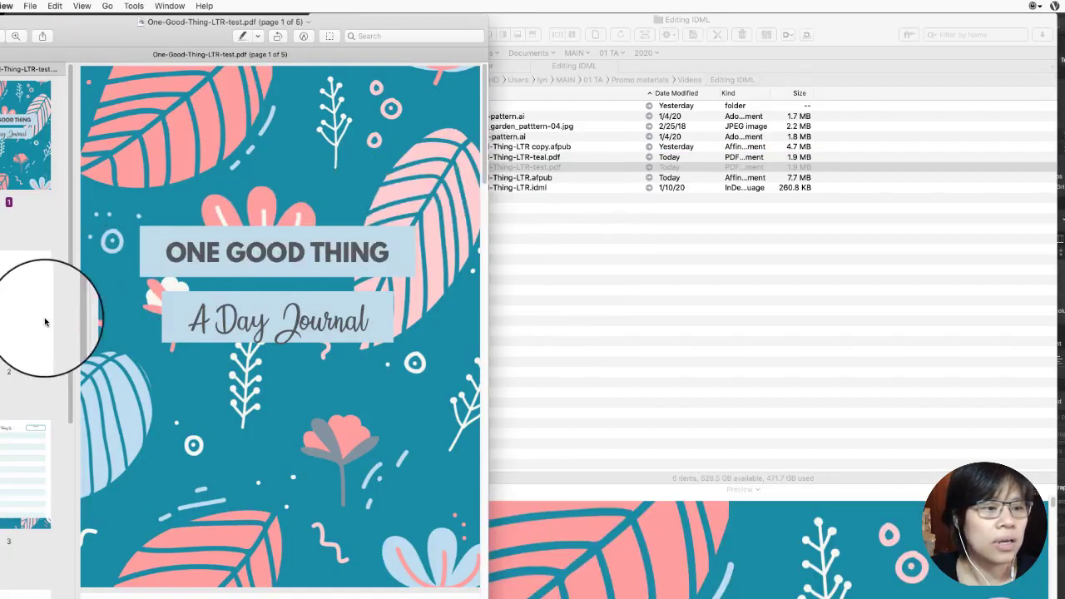
Examine pages 2 to 5 of the test PDF, close it and return to Affinity Publisher.
click(25, 326)
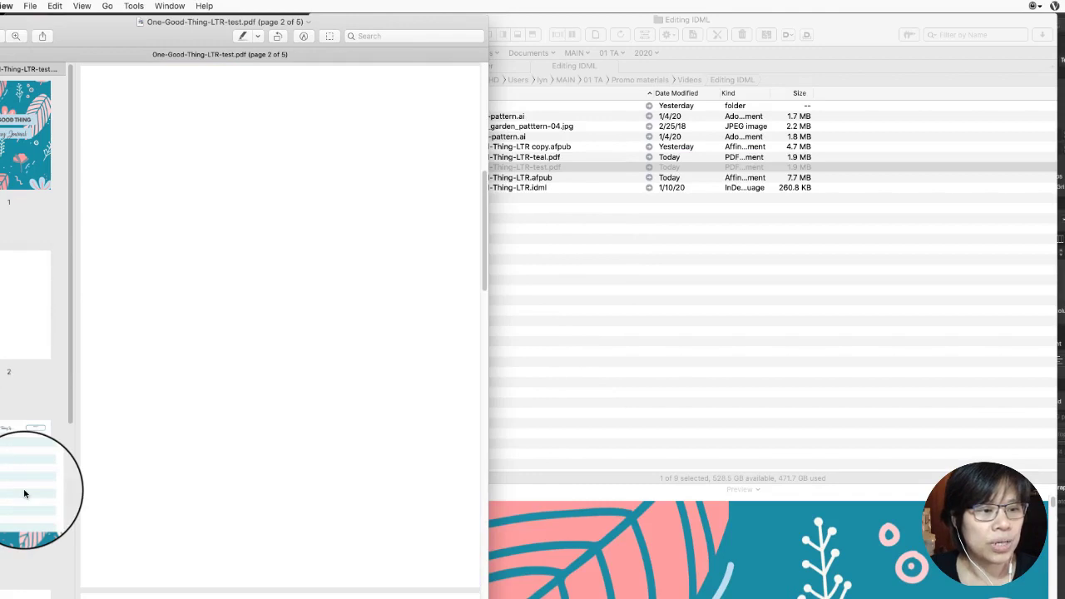
click(24, 491)
click(24, 473)
click(12, 568)
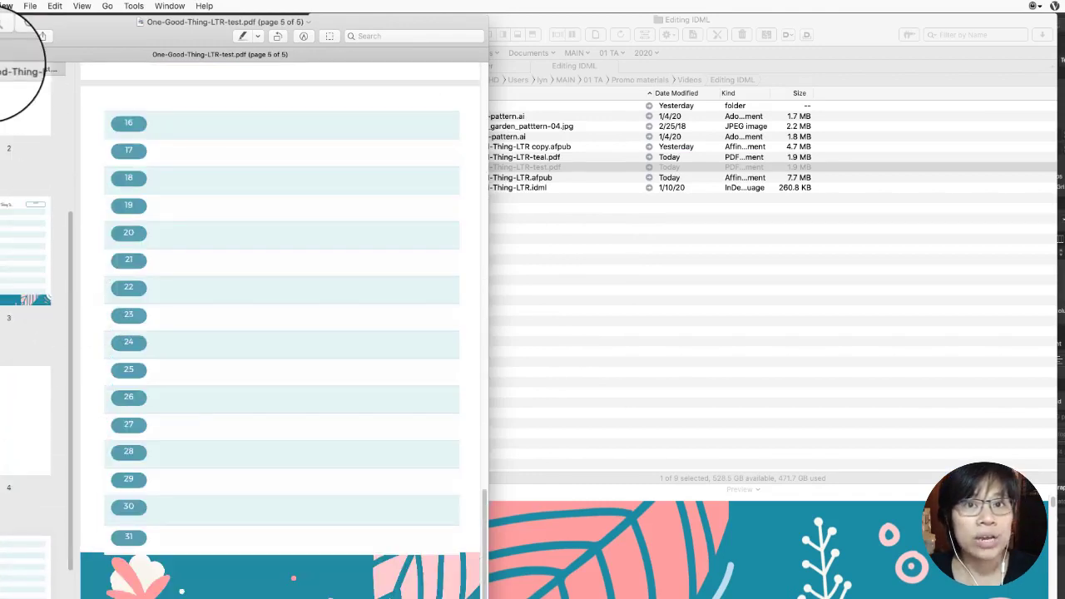
click(4, 48)
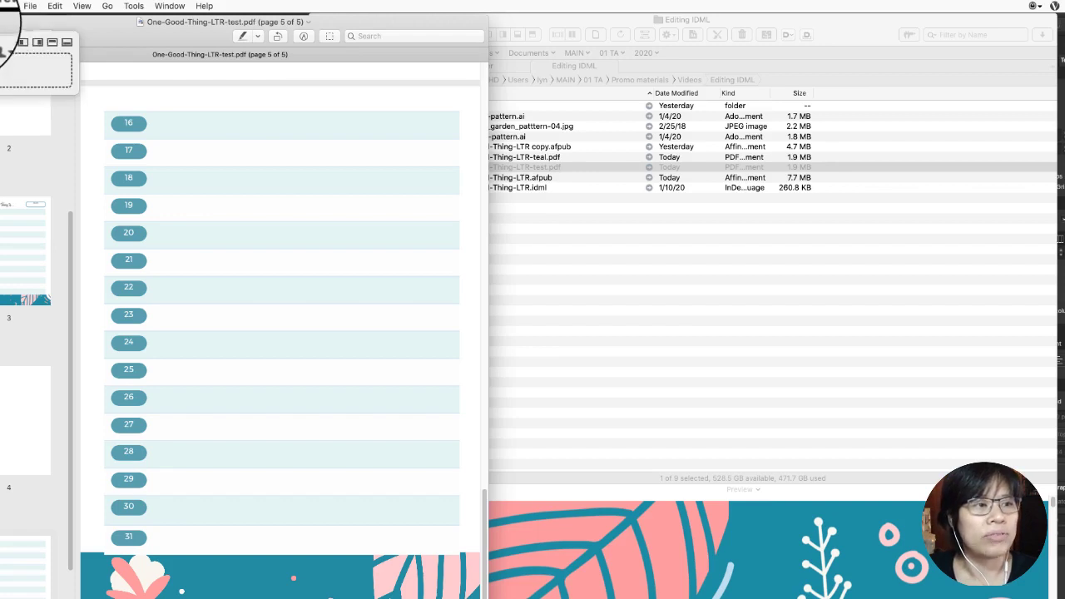
click(0, 23)
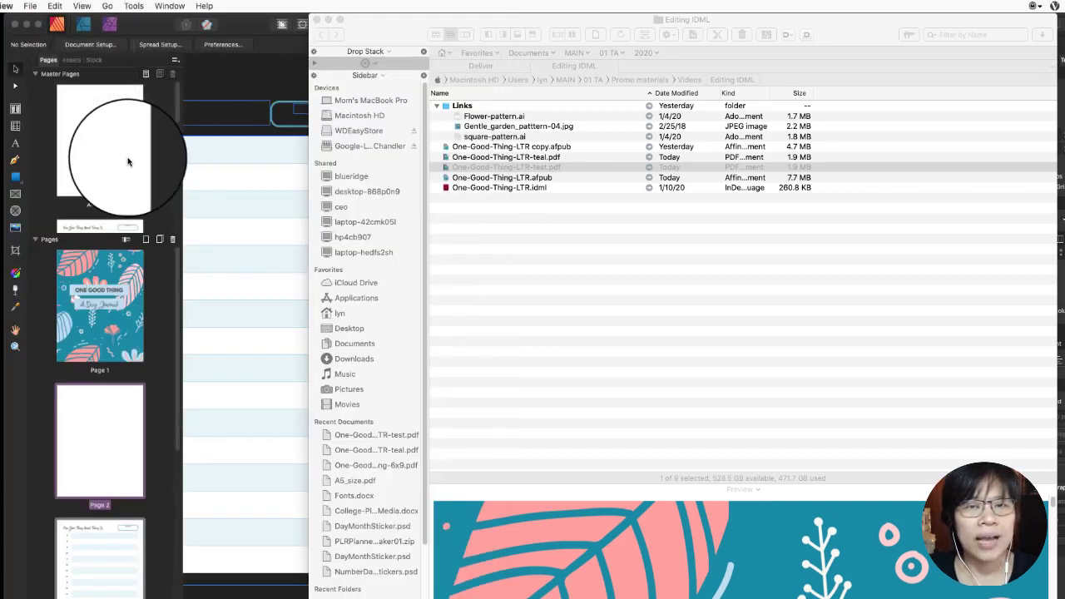
click(263, 88)
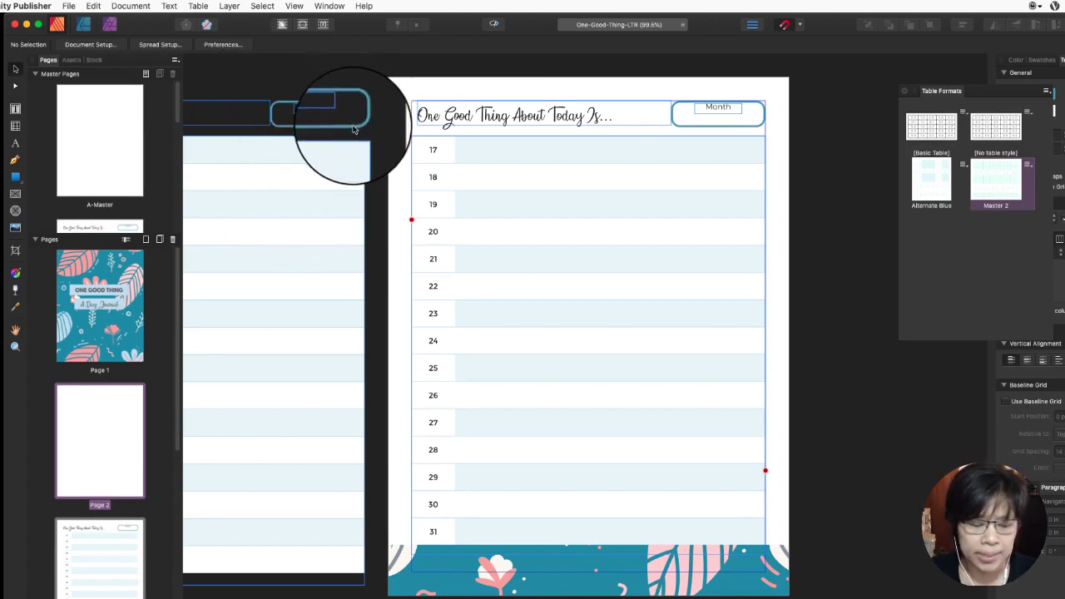
Open the blank A-Master and the A-Master containing the journal table to compare their contents.
scroll(384, 172, up, 1)
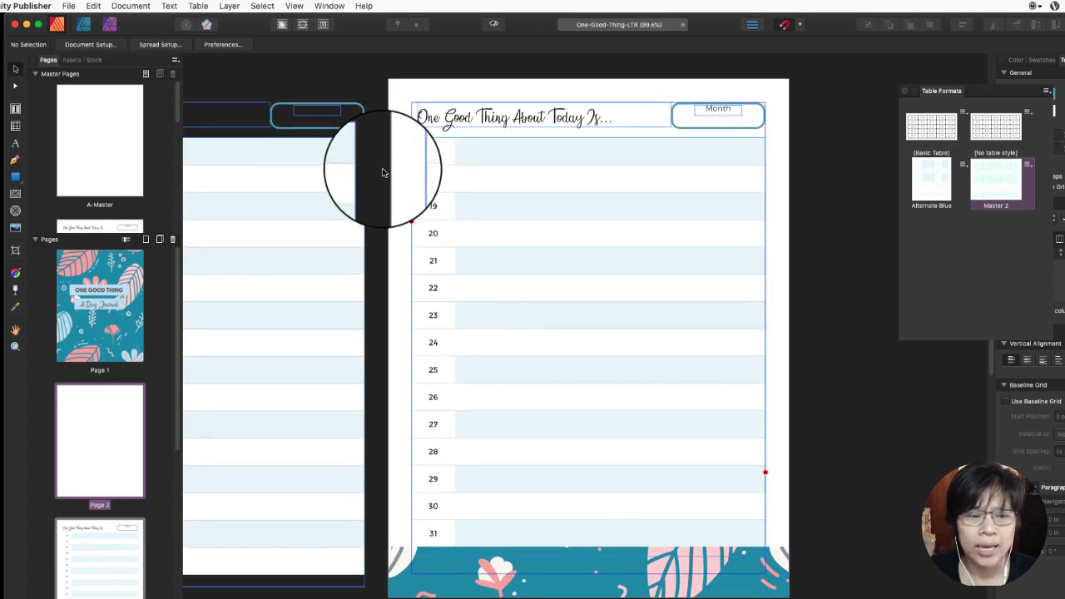
scroll(383, 172, left, 5)
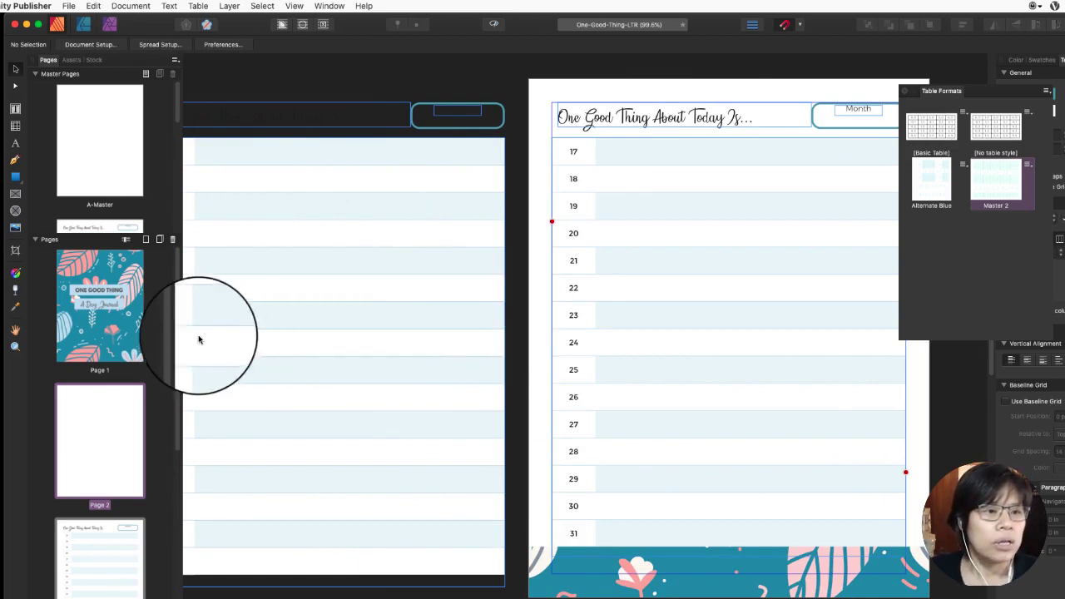
double_click(124, 179)
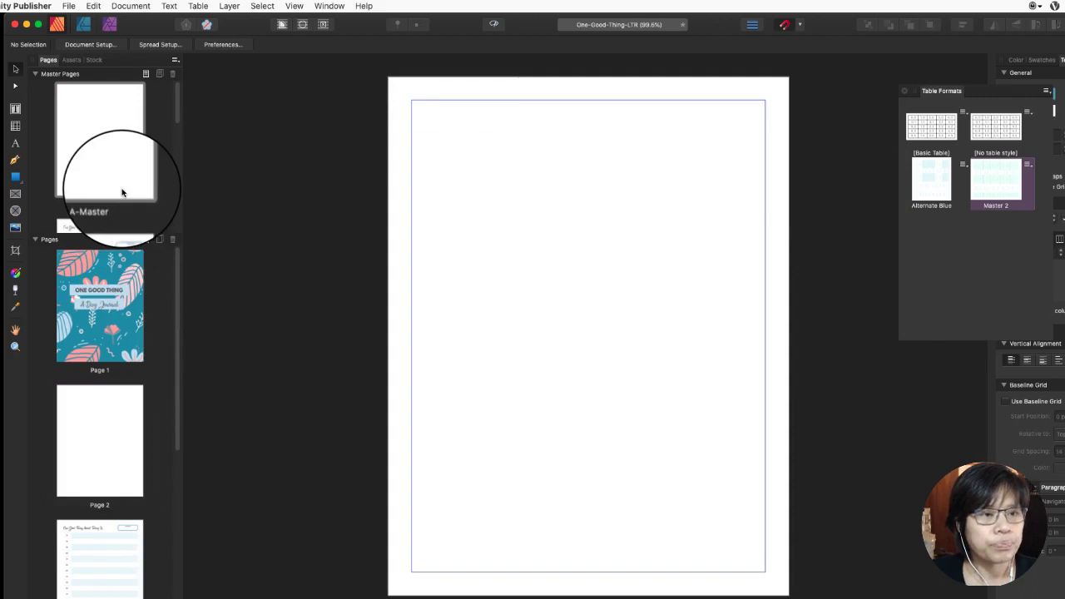
scroll(105, 213, down, 3)
double_click(101, 219)
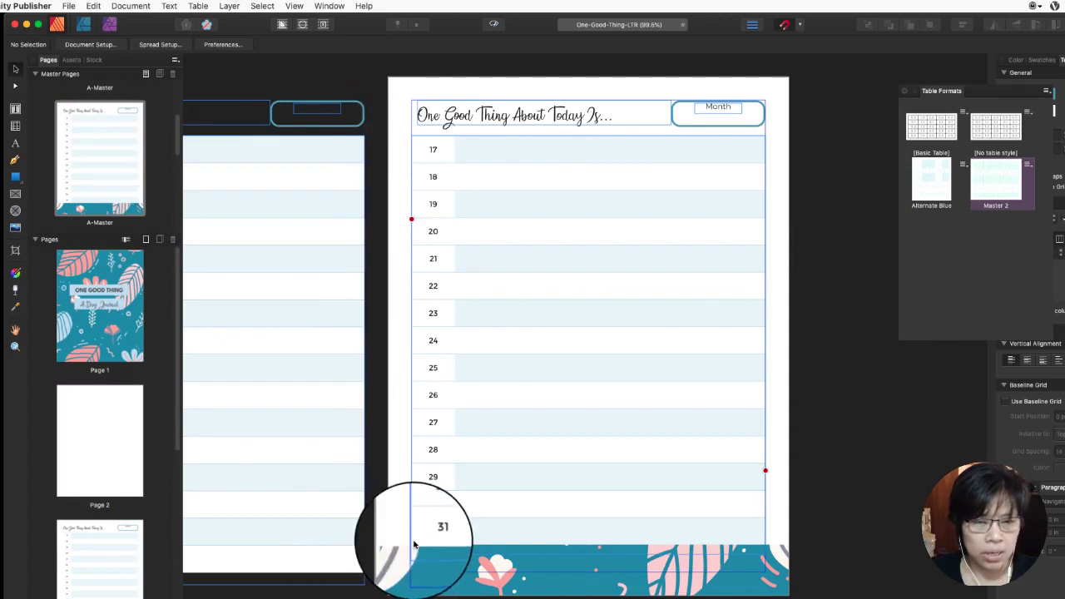
Try deleting the four header and table objects for days 1 to 16 outside the A-Master page, and undo the deletion.
scroll(416, 545, down, 3)
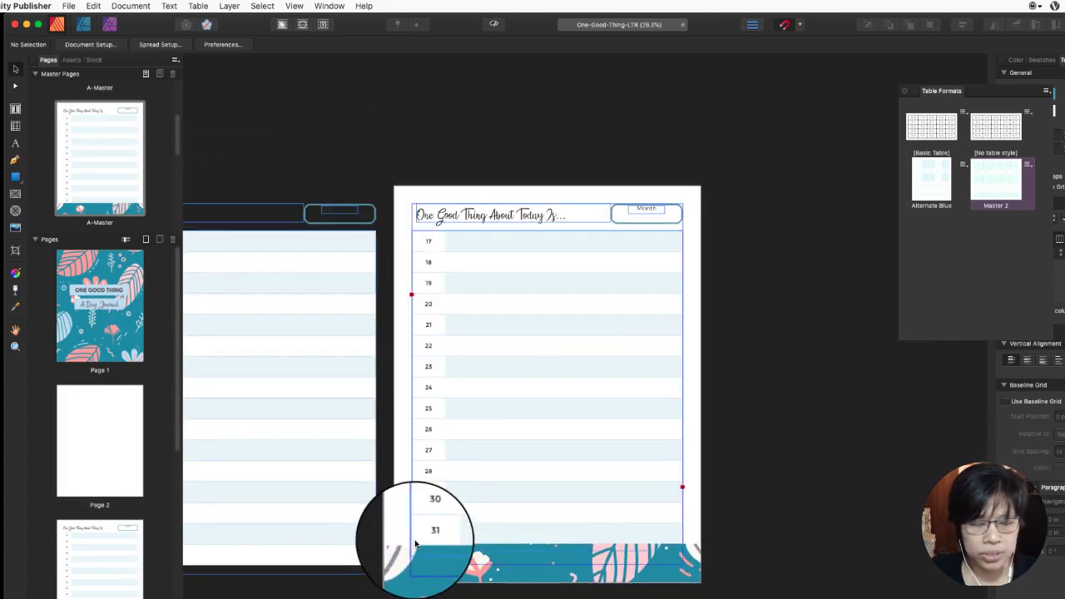
scroll(416, 545, up, 2)
scroll(416, 545, down, 2)
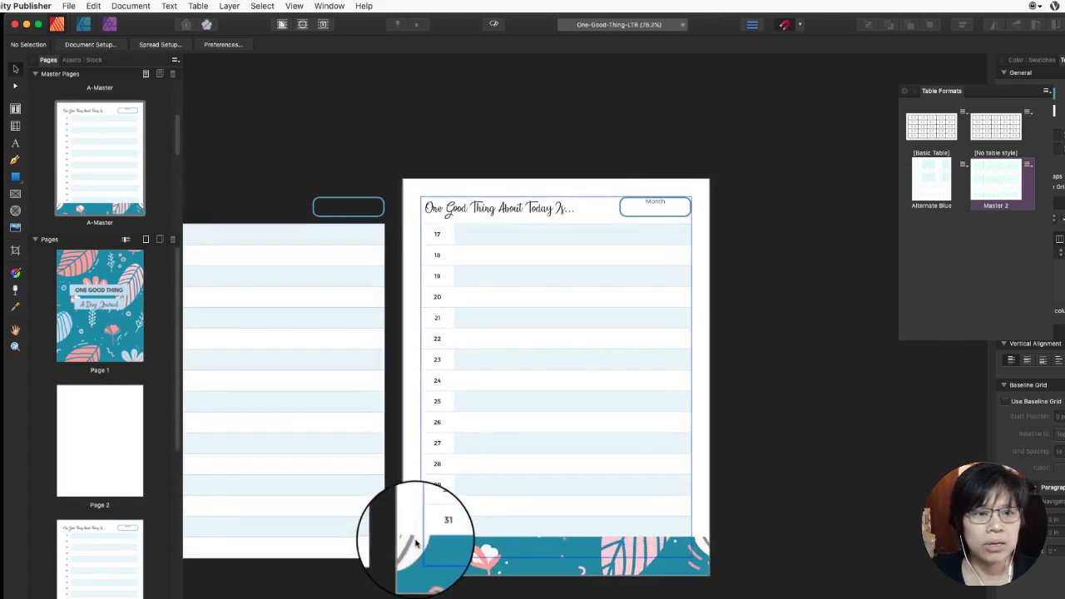
scroll(416, 542, left, 6)
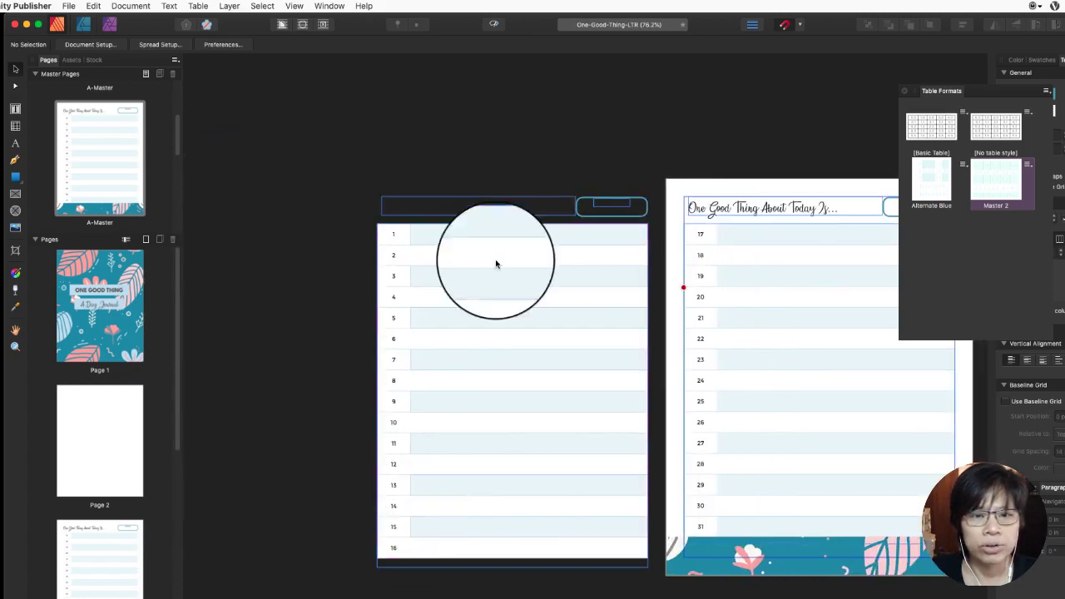
drag(337, 159, 657, 582)
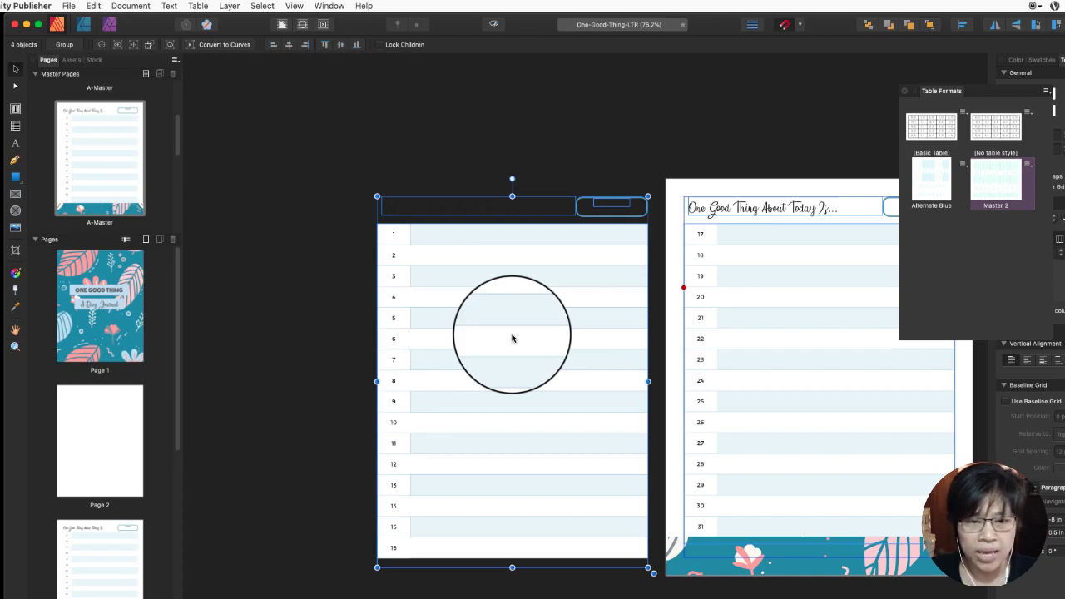
key(Delete)
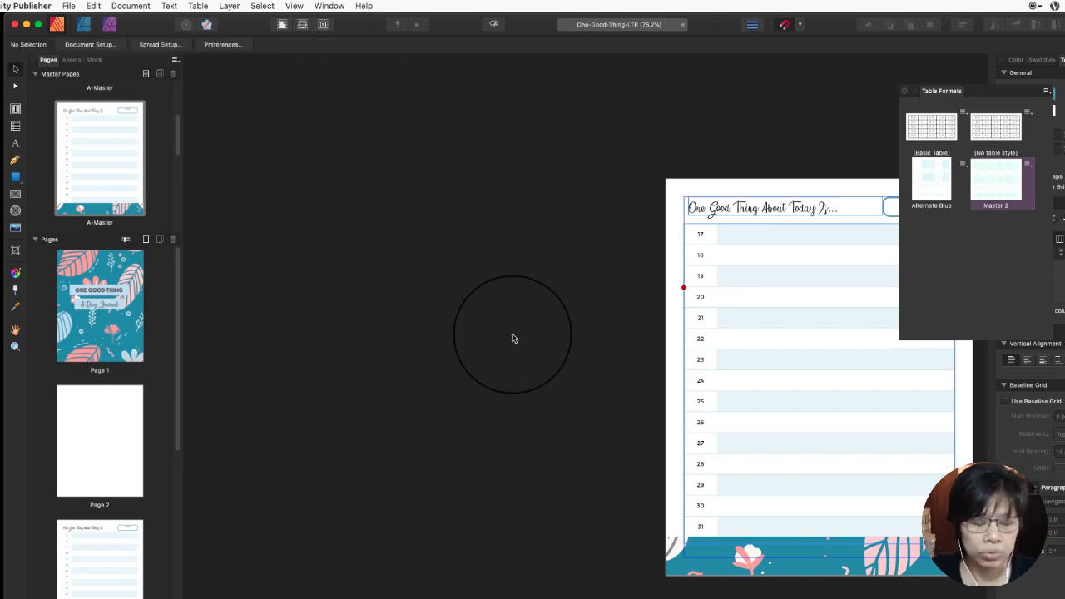
key(super+z)
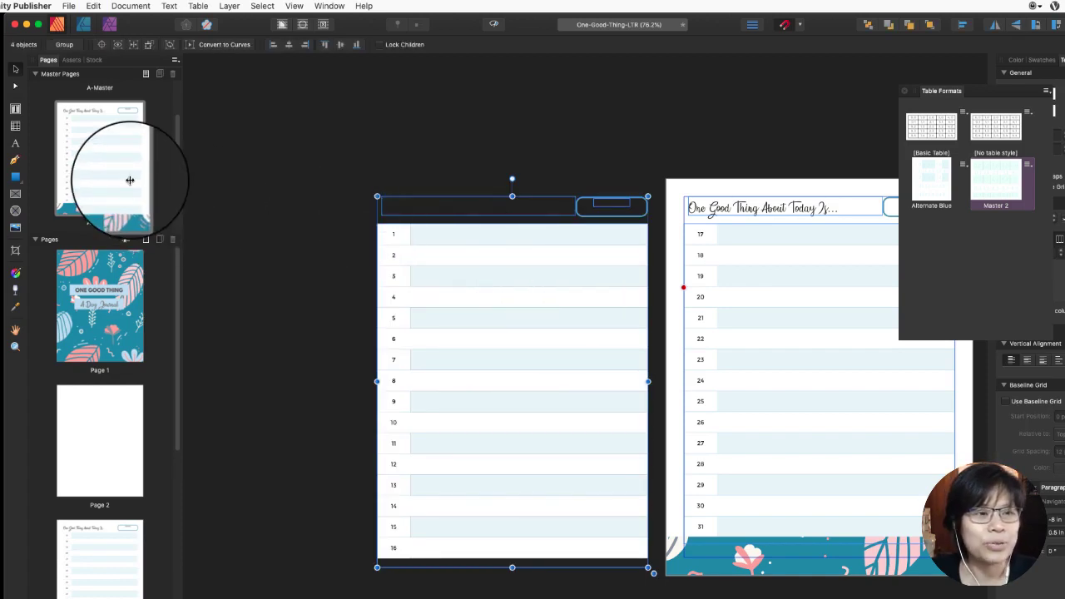
Paste the four header and table objects for days 1 to 16 onto the blank A-Master page.
scroll(130, 179, up, 3)
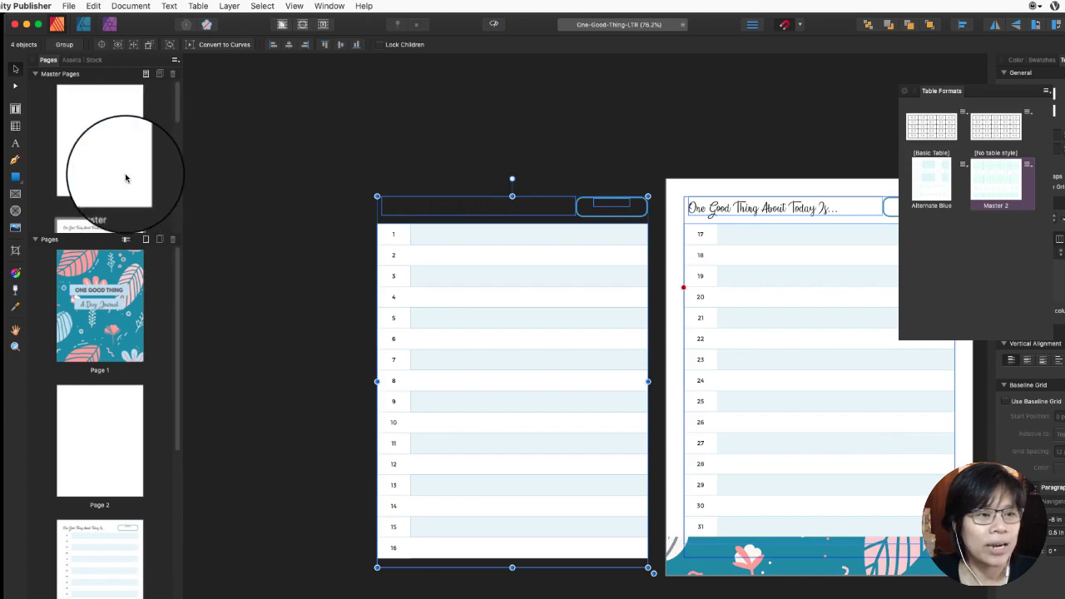
double_click(126, 178)
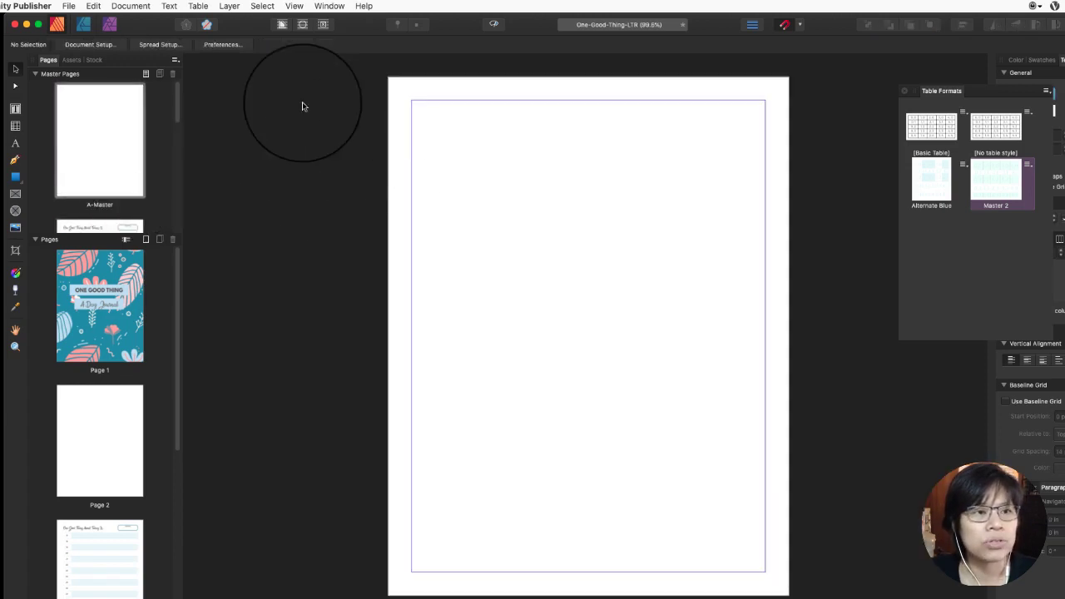
right_click(493, 110)
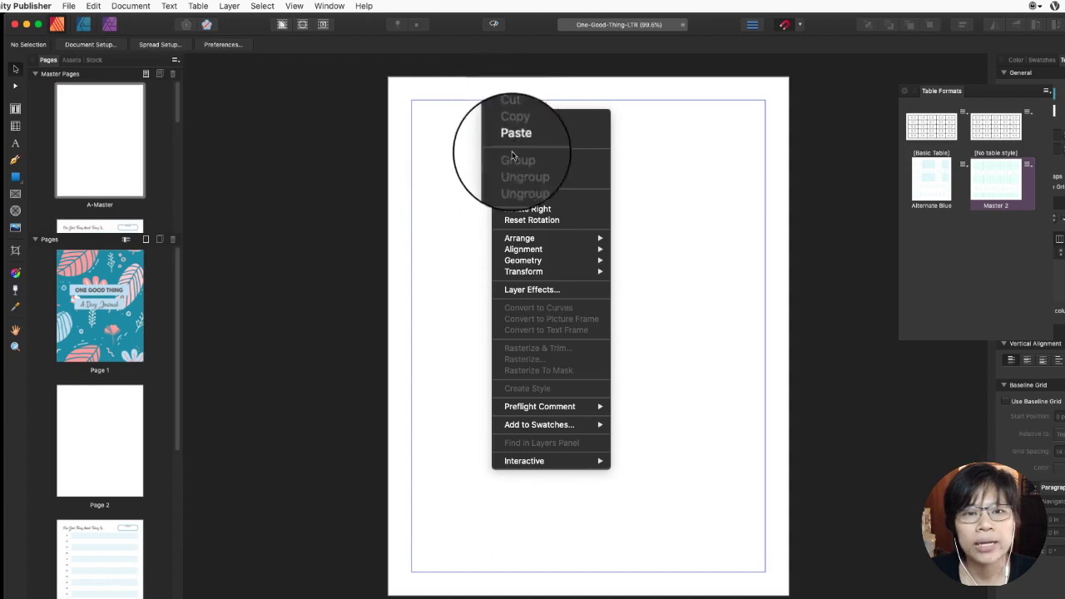
mouse_move(529, 253)
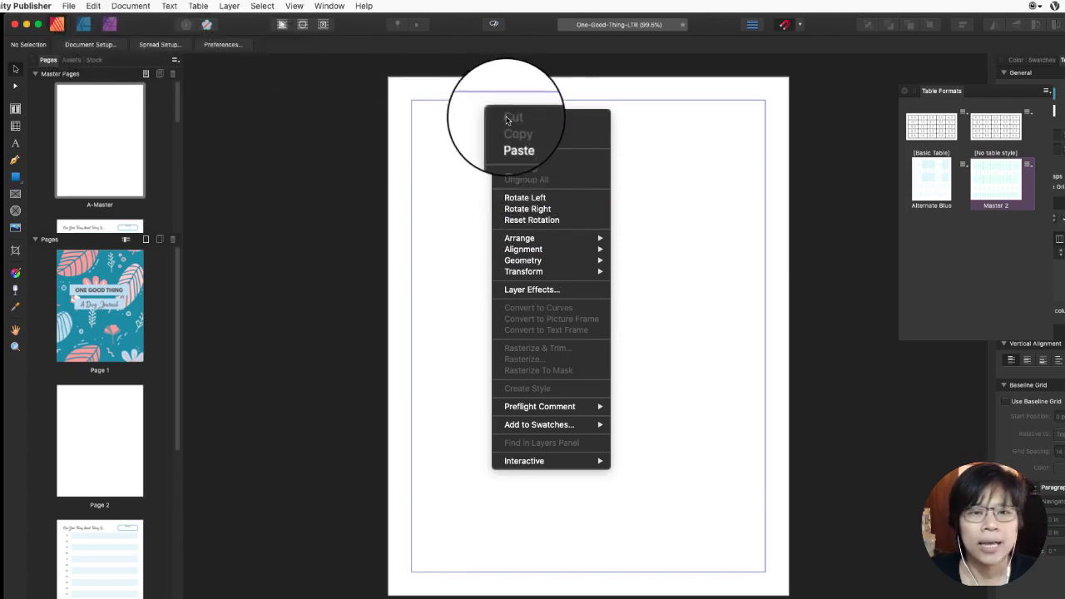
click(516, 141)
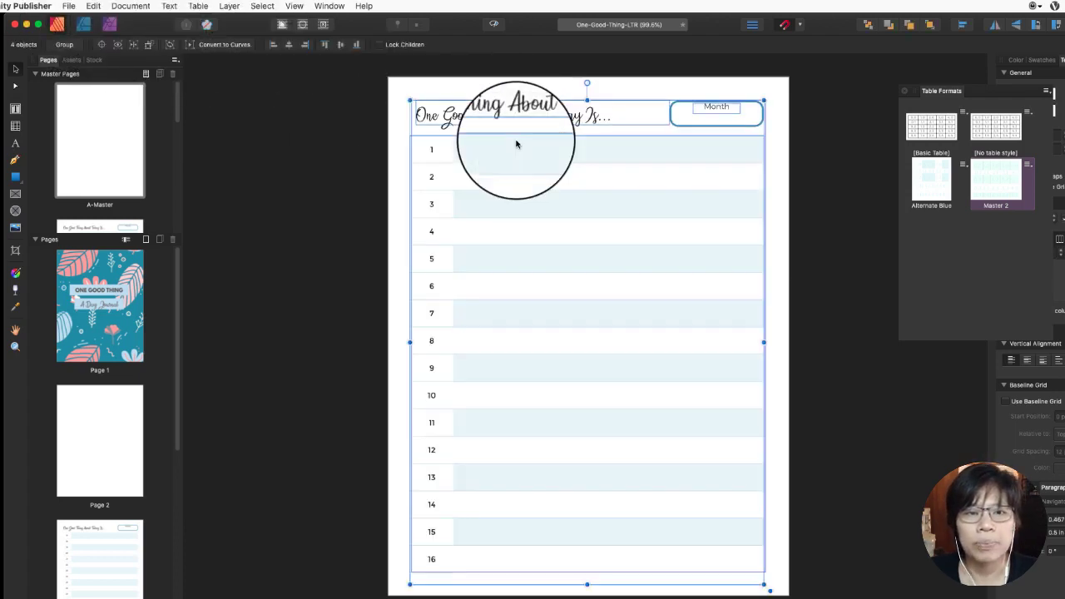
Delete the leftover header and table for days 1 to 16 outside the A-Master page that holds days 17 to 31.
scroll(106, 197, down, 3)
double_click(105, 197)
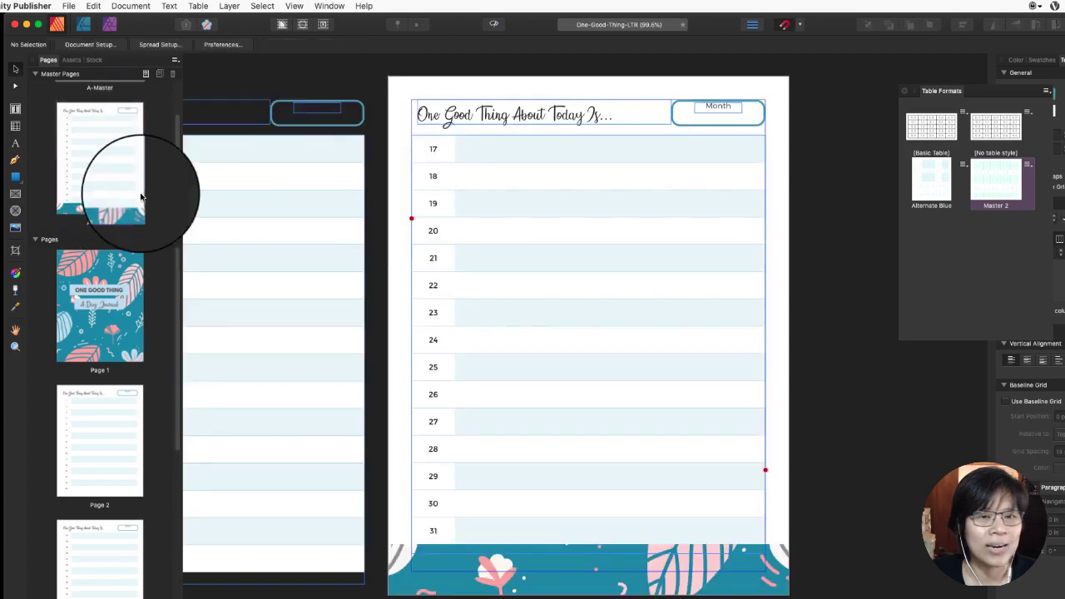
scroll(346, 191, up, 2)
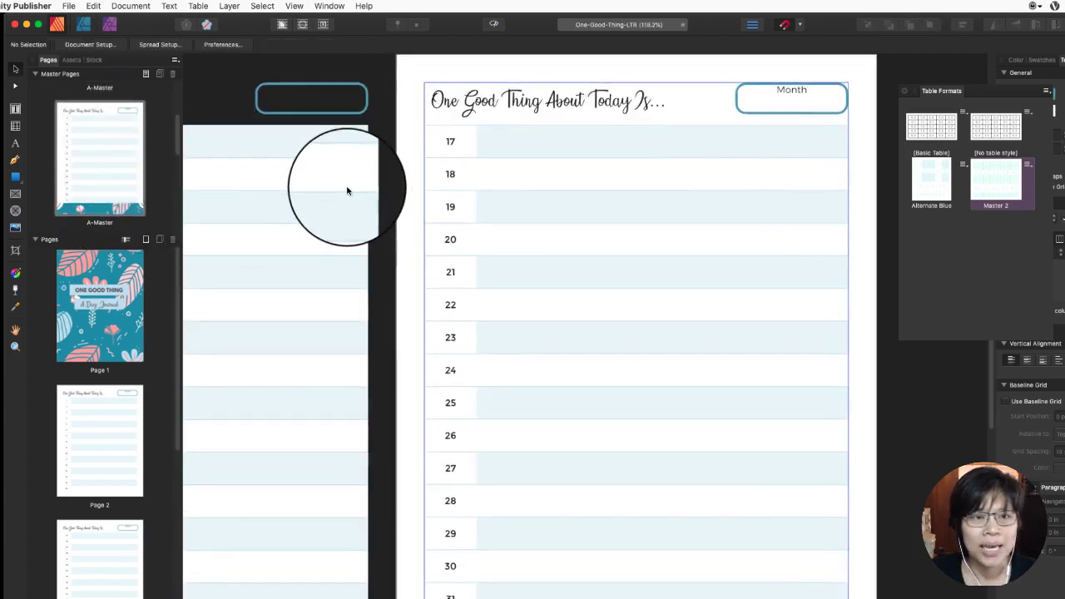
scroll(345, 191, down, 3)
scroll(326, 144, left, 10)
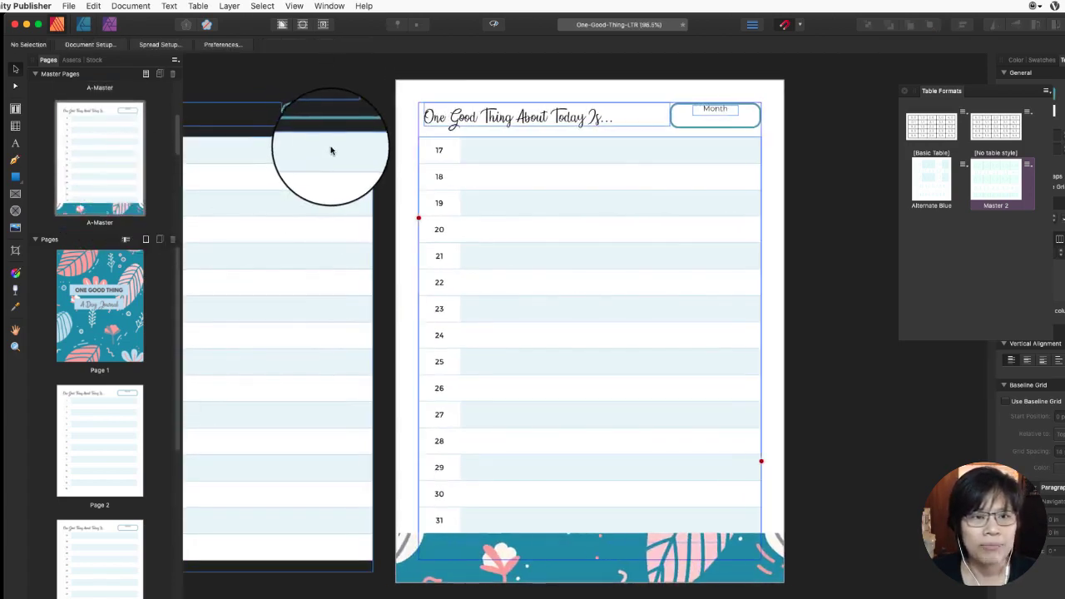
drag(459, 80, 865, 587)
key(BackSpace)
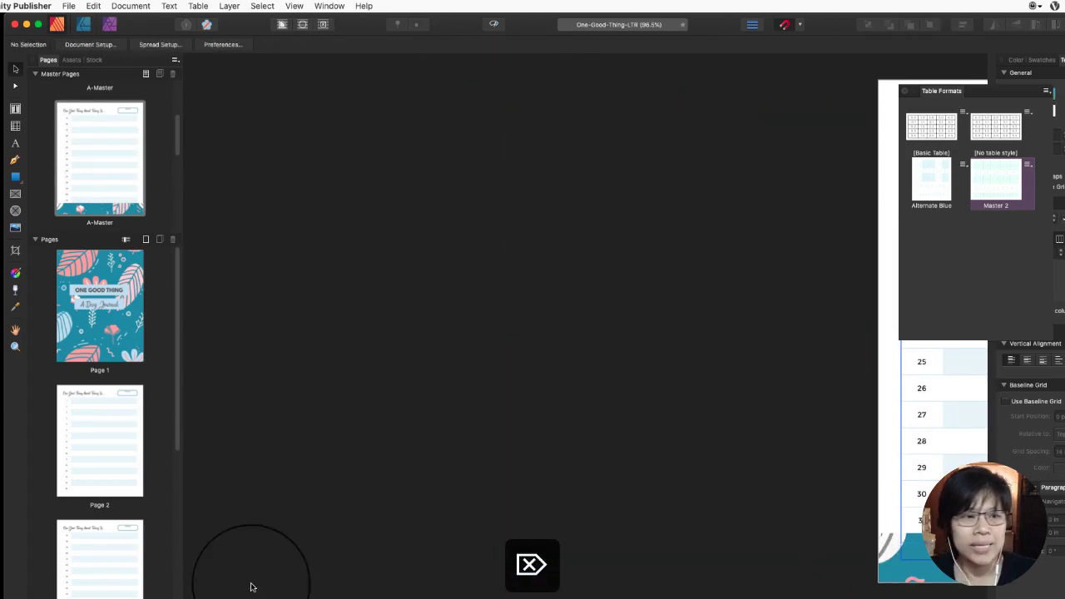
Cut the heading, Month circle and table for days 1 to 15 from outside the B-Master page that holds days 16 to 31.
scroll(108, 129, down, 2)
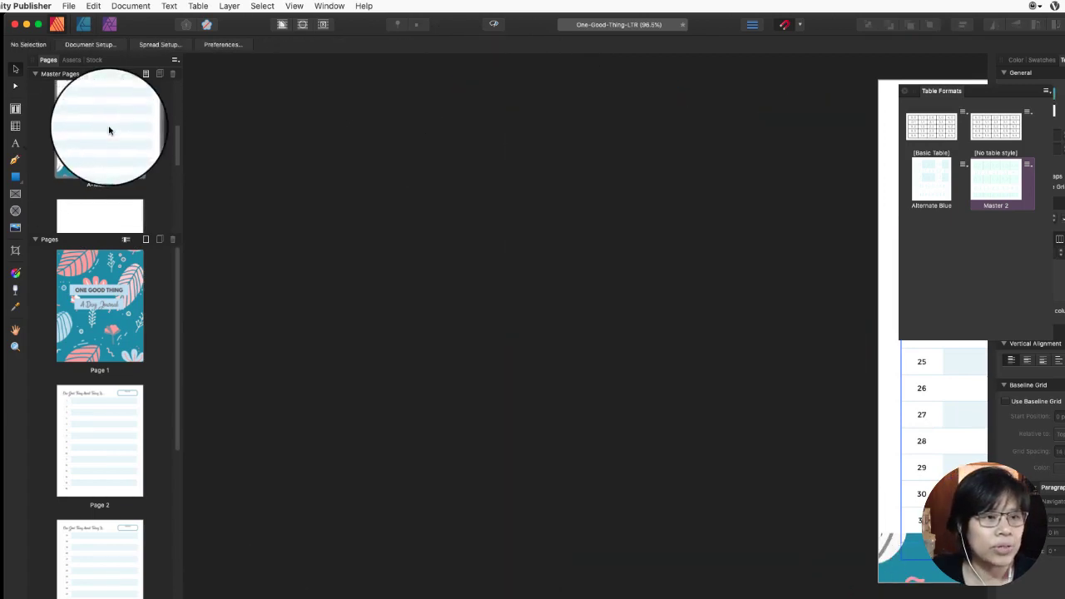
scroll(109, 133, down, 2)
double_click(111, 145)
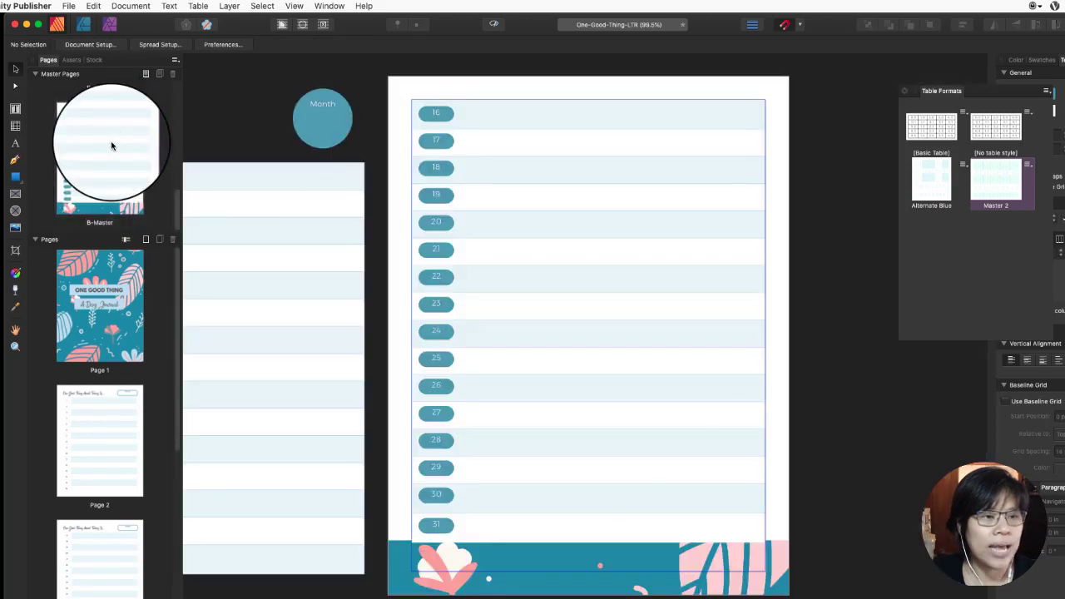
scroll(358, 185, up, 2)
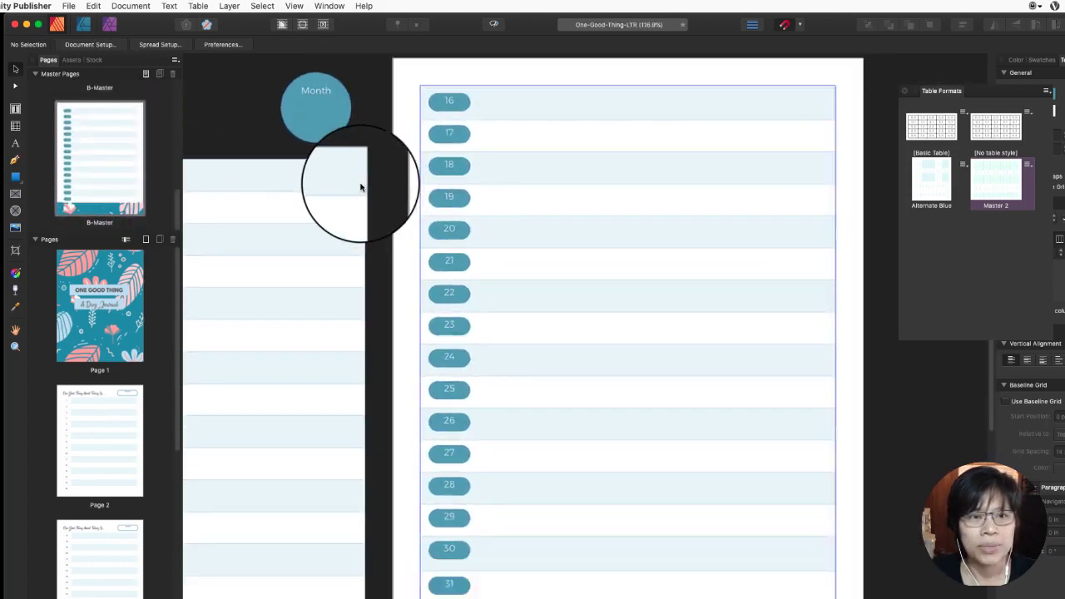
scroll(361, 186, down, 3)
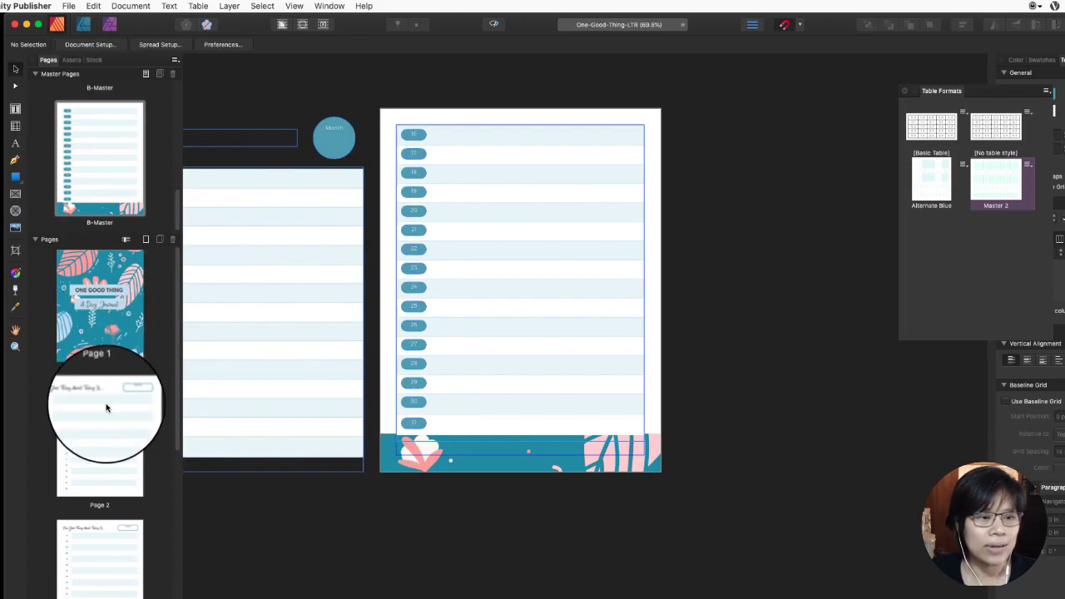
scroll(101, 460, down, 1)
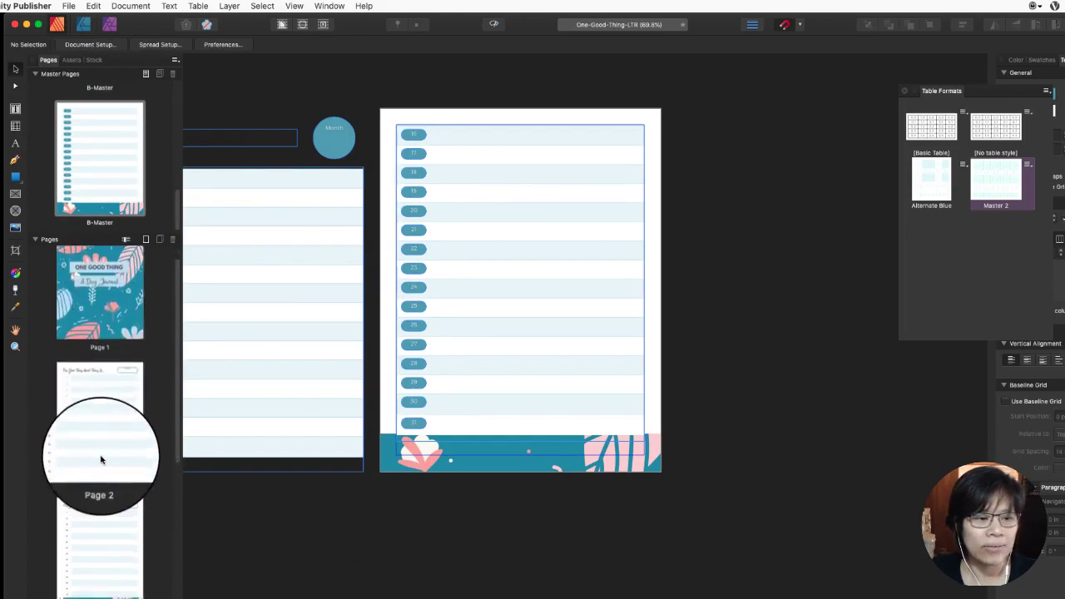
scroll(100, 461, down, 2)
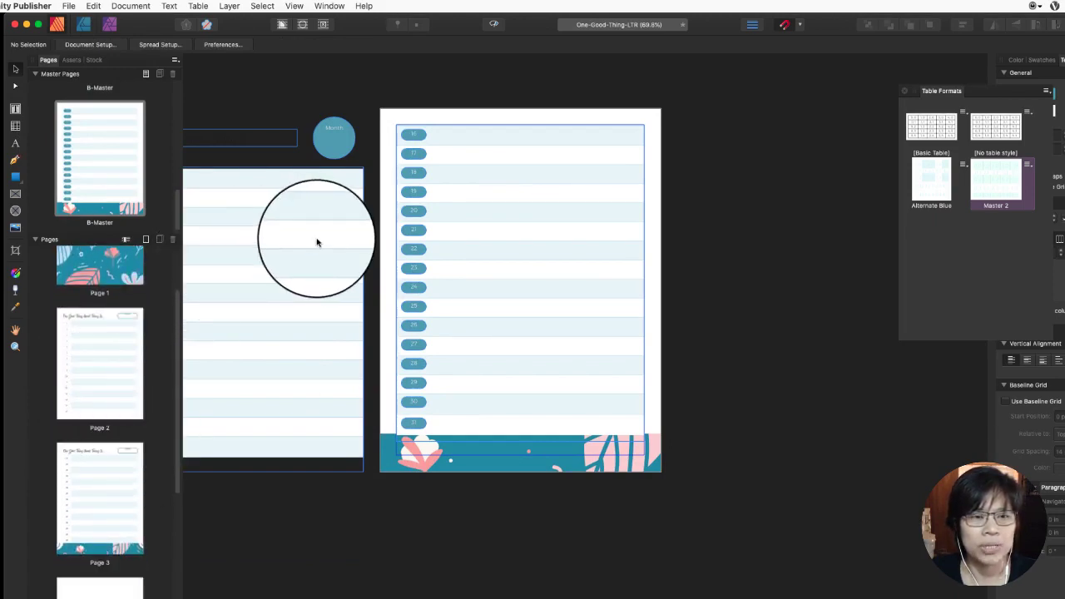
scroll(316, 242, left, 5)
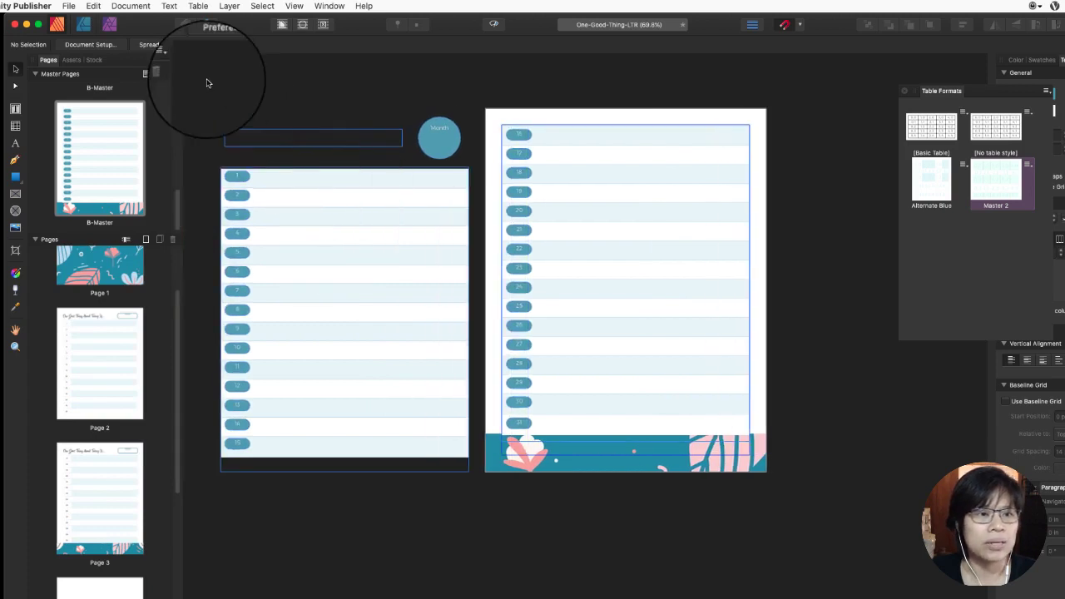
drag(201, 87, 480, 495)
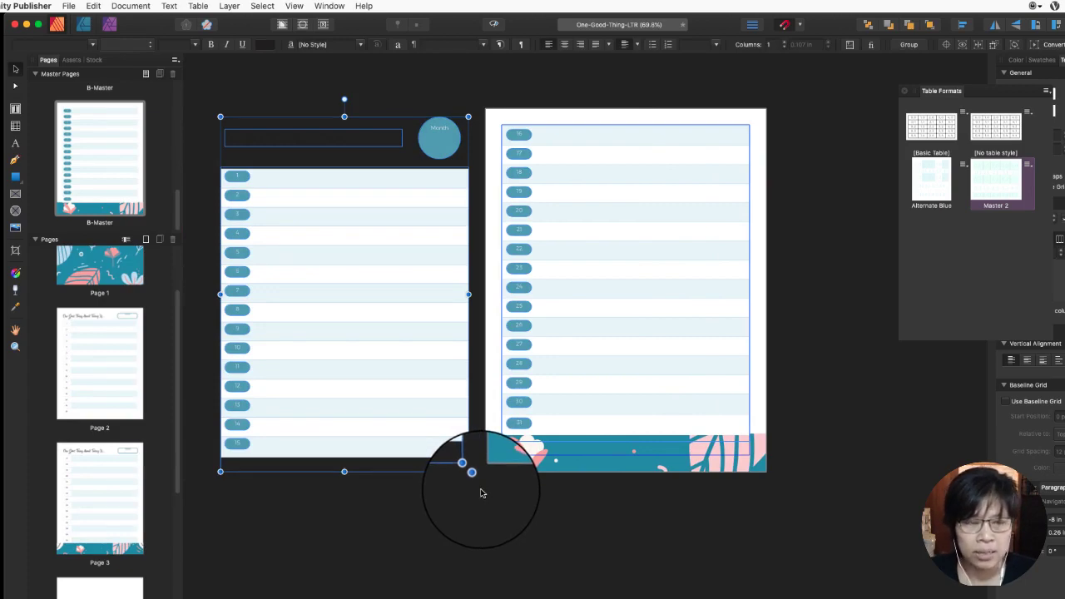
key(Delete)
Paste the heading, Month circle and table for days 1 to 15 onto the blank B-Master page.
scroll(114, 141, up, 3)
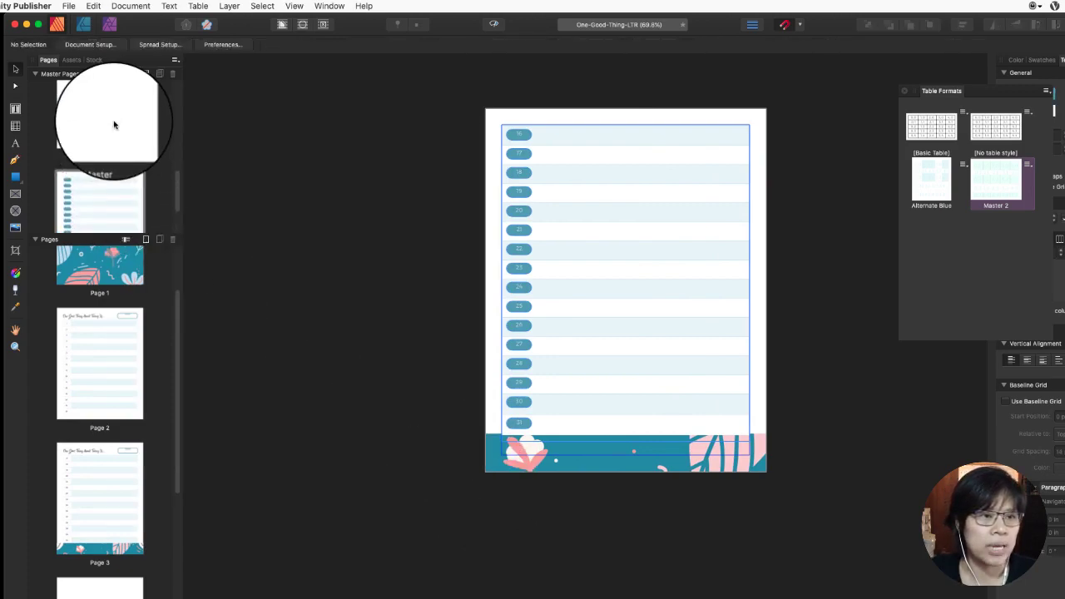
double_click(114, 125)
right_click(476, 145)
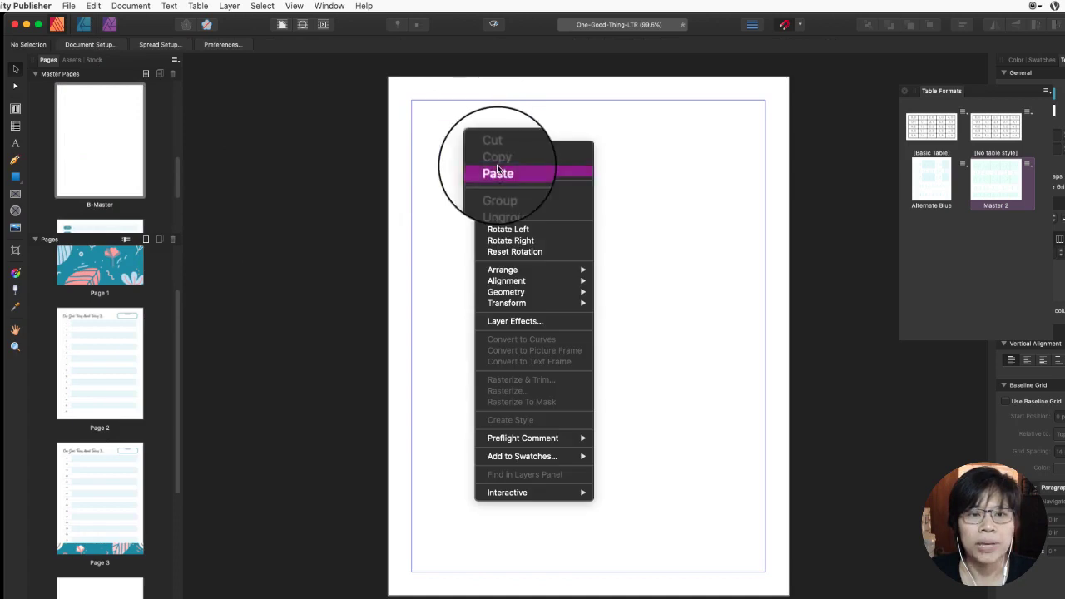
click(498, 173)
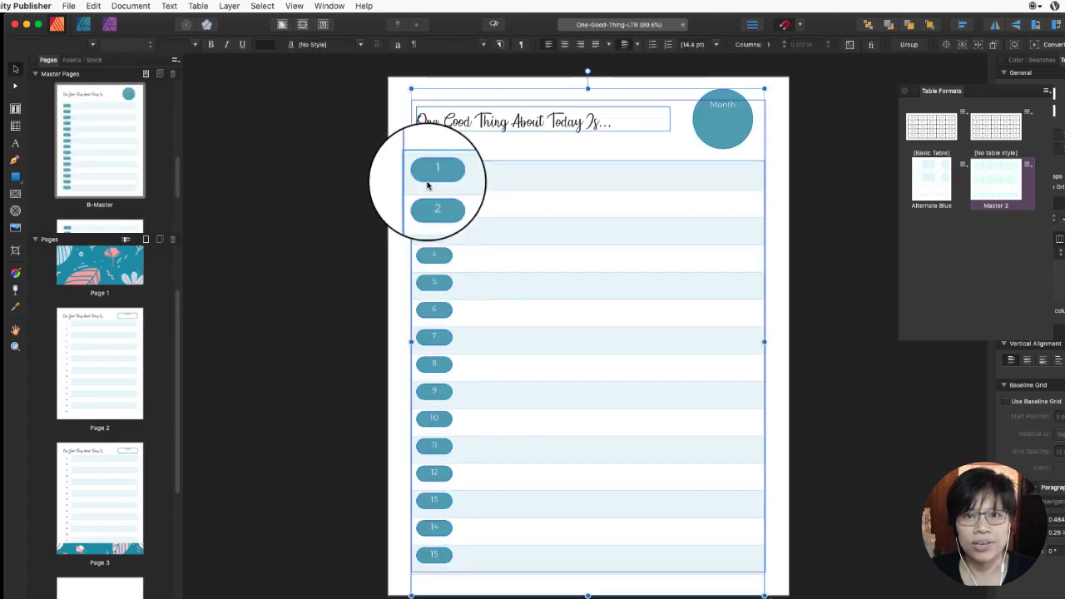
click(363, 205)
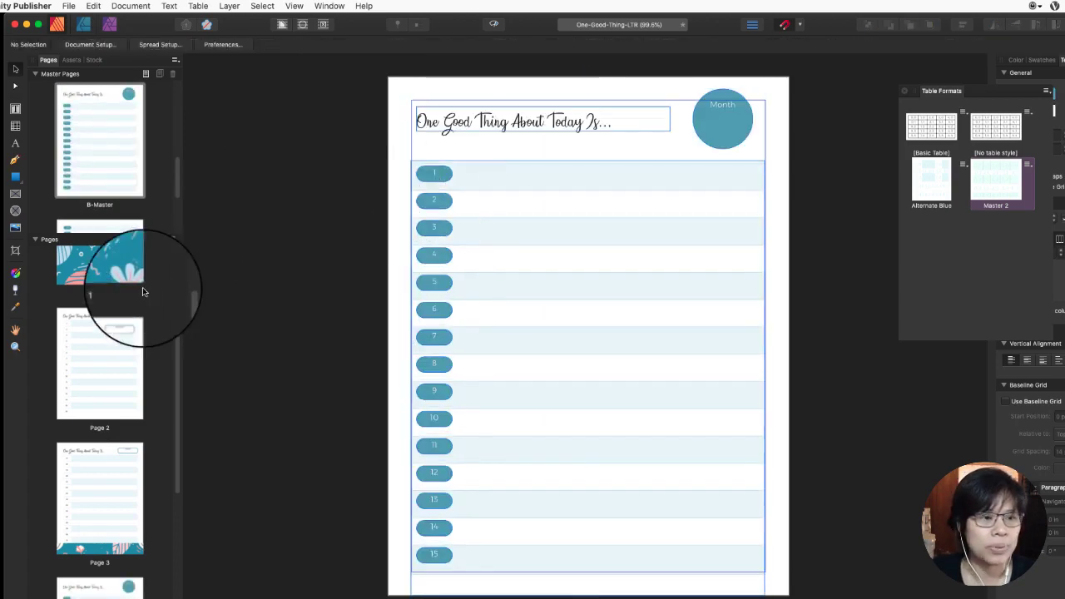
Review the journal pages from page 2 onward to check their restored master content.
double_click(113, 334)
scroll(532, 305, down, 10)
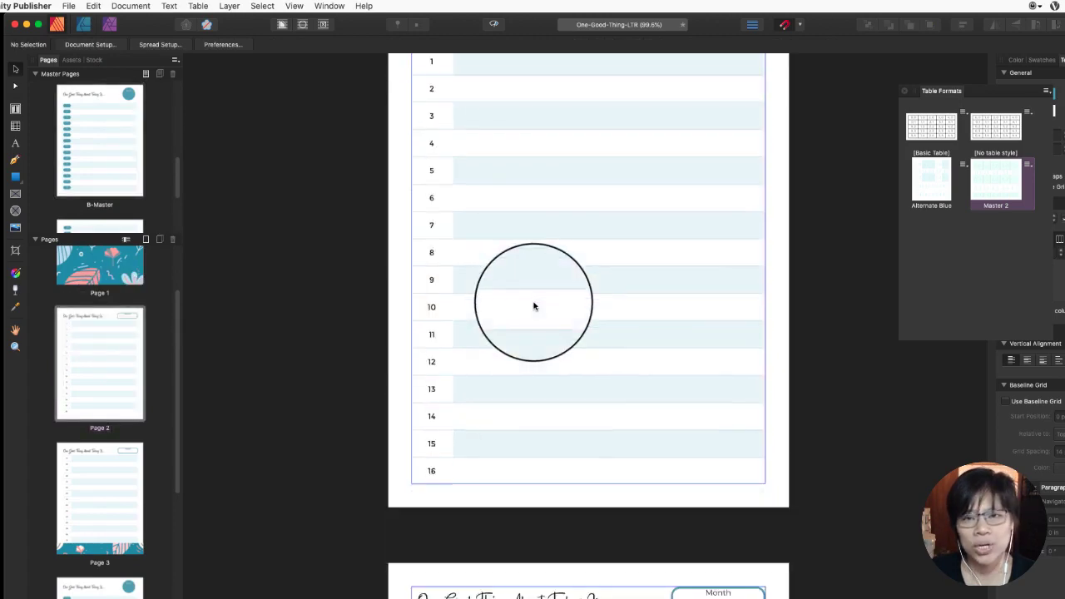
scroll(535, 306, down, 15)
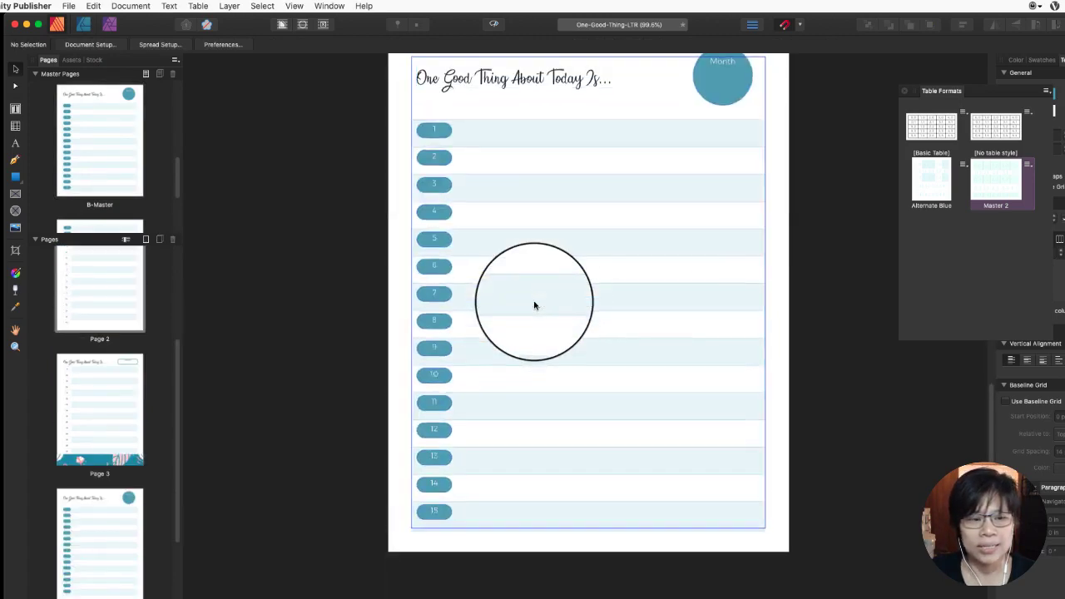
scroll(534, 306, down, 6)
scroll(534, 305, up, 20)
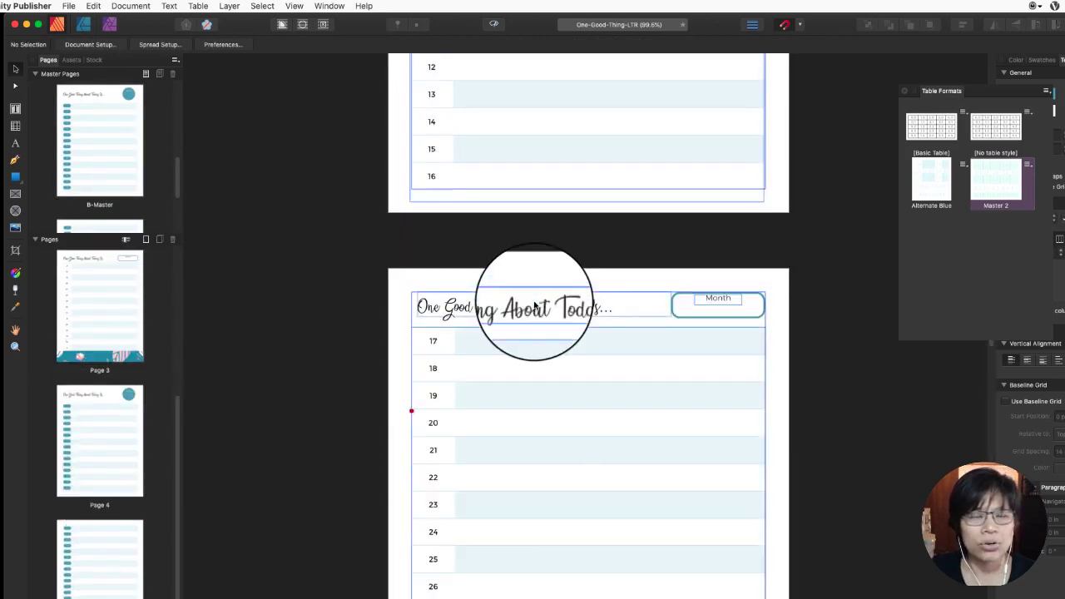
Export all pages as a press-ready PDF named One-Good-Thing-LTR-teal.pdf in the Editing IDML folder, replacing the existing file.
click(69, 7)
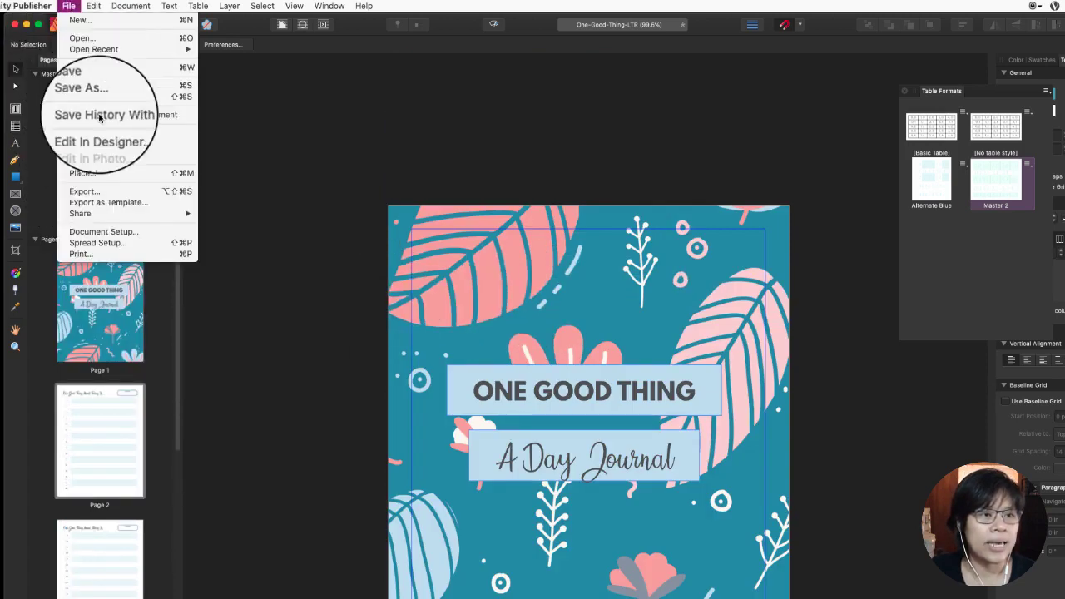
click(88, 188)
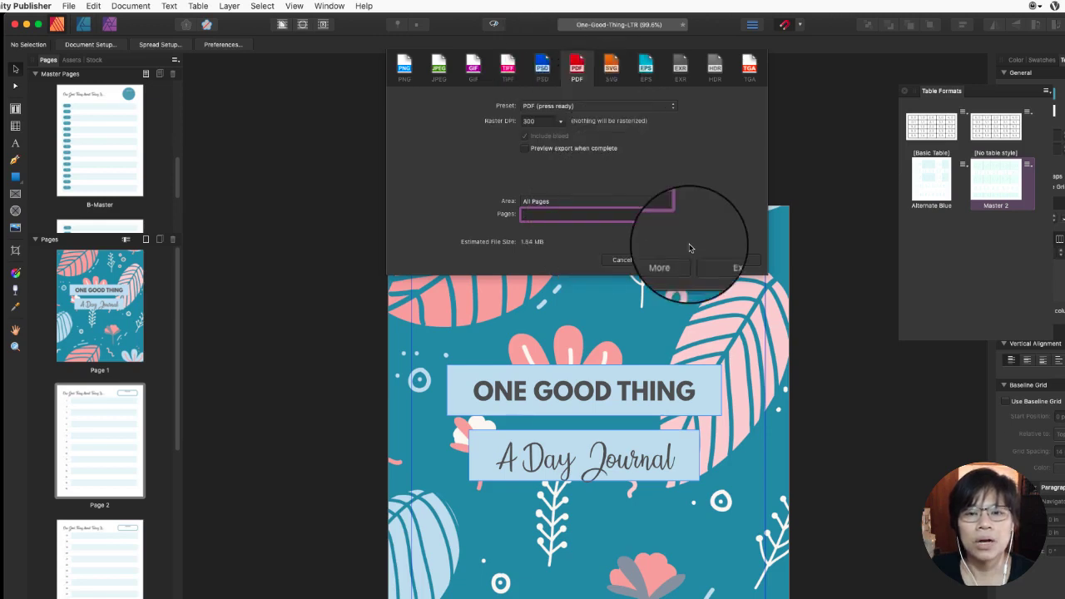
click(718, 260)
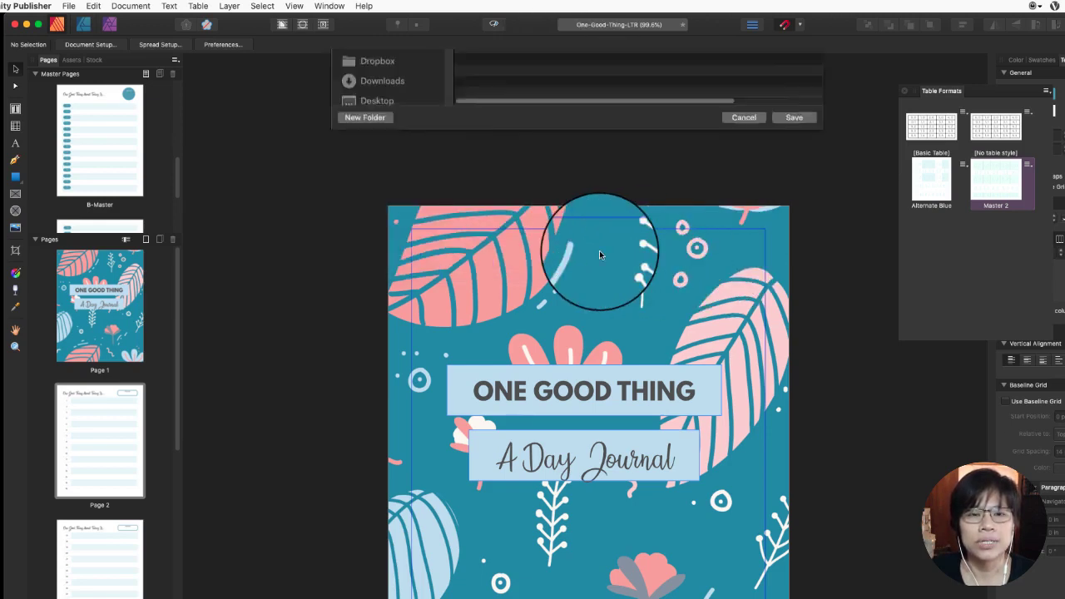
key(Right)
text(-teal)
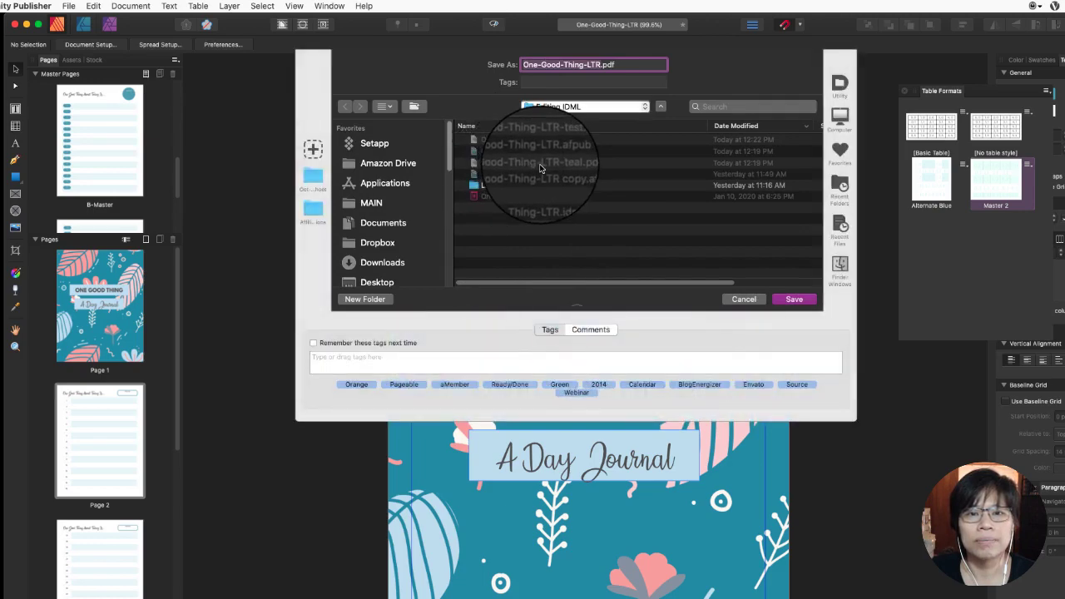
click(787, 300)
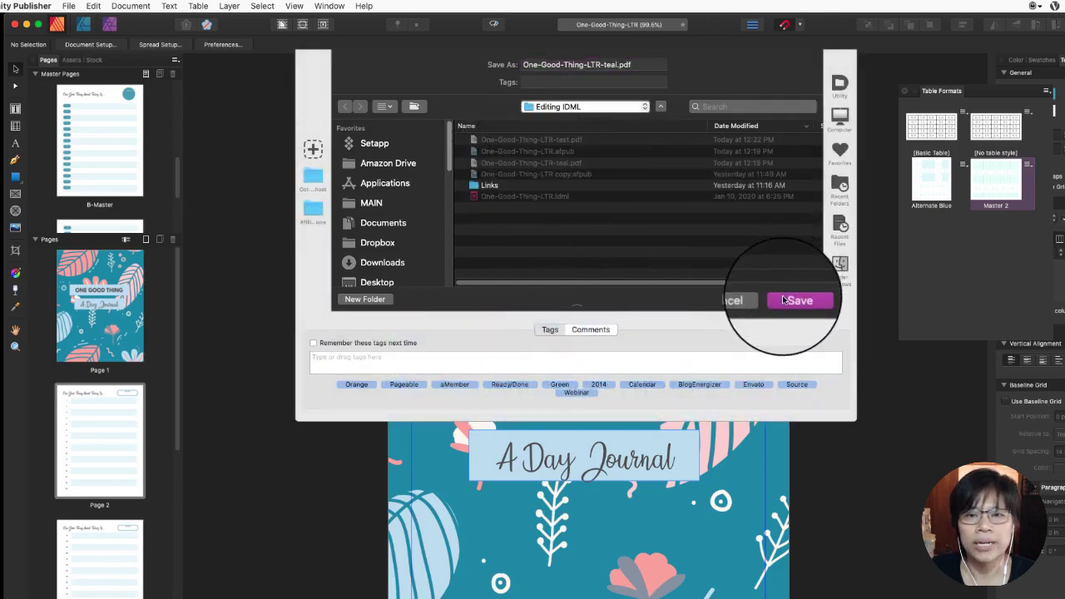
click(662, 119)
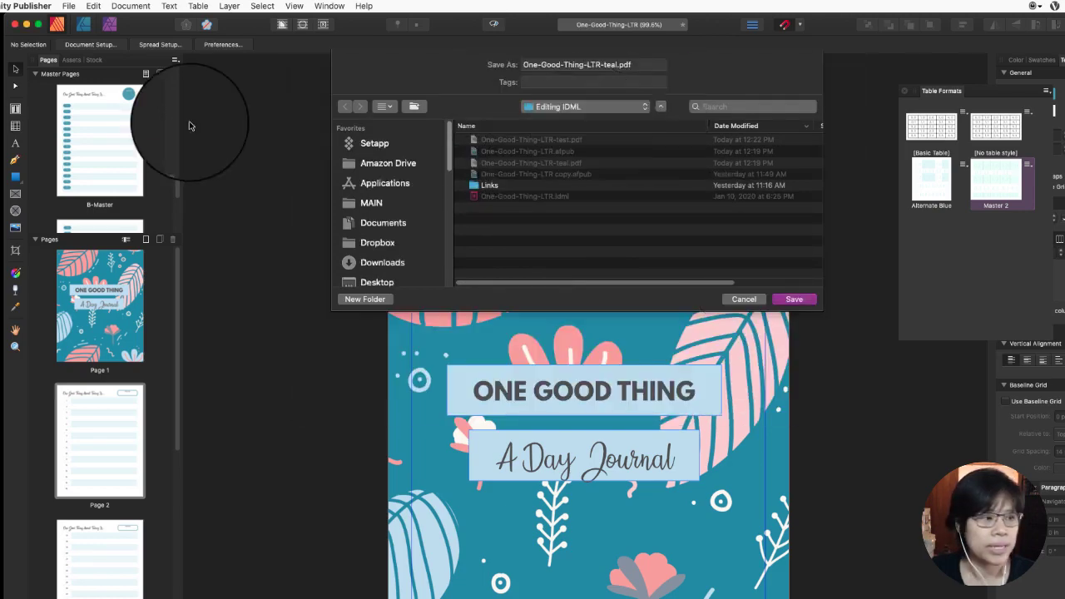
mouse_move(380, 586)
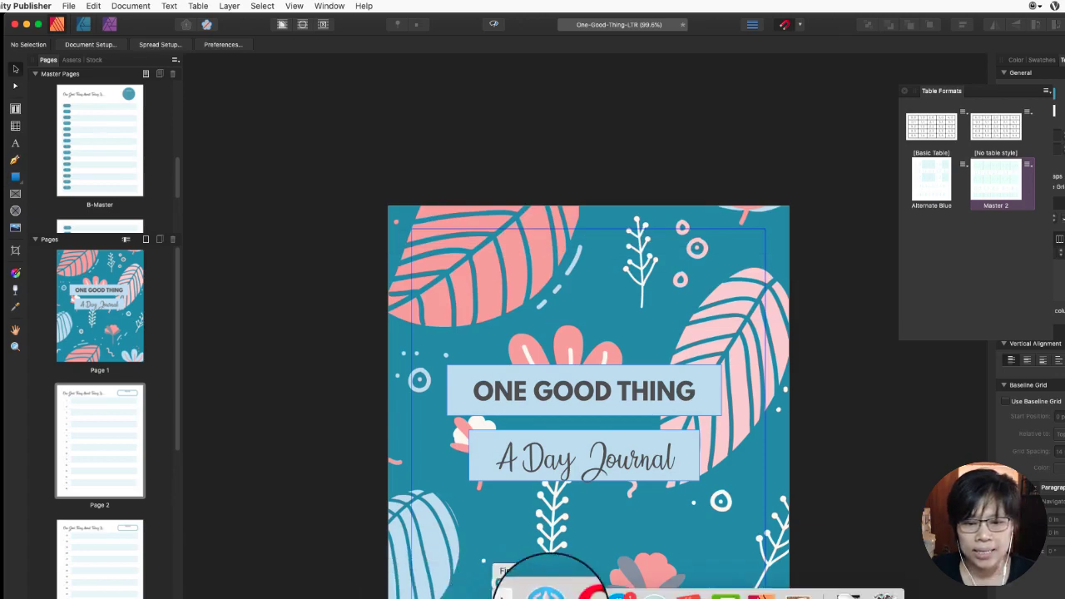
click(616, 586)
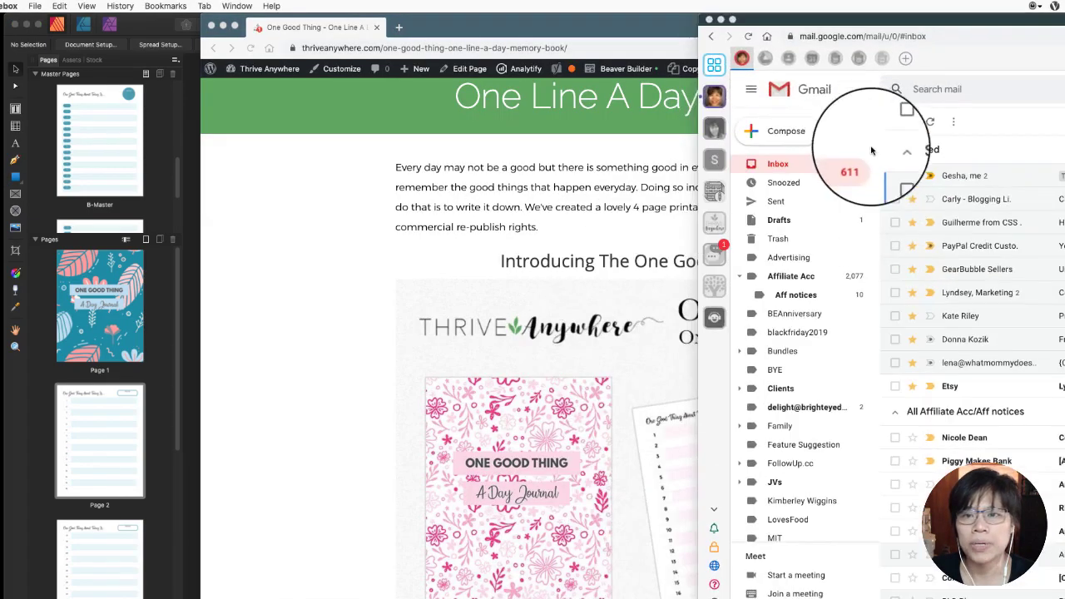
click(730, 18)
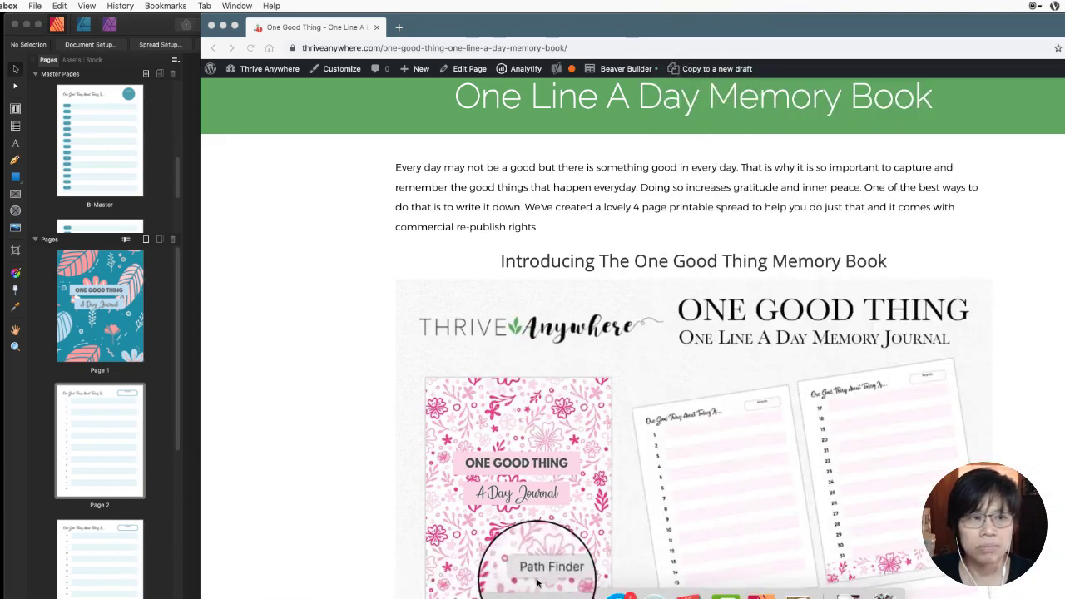
Switch to Path Finder and delete One-Good-Thing-LTR-test.pdf from the Editing IDML folder.
click(540, 587)
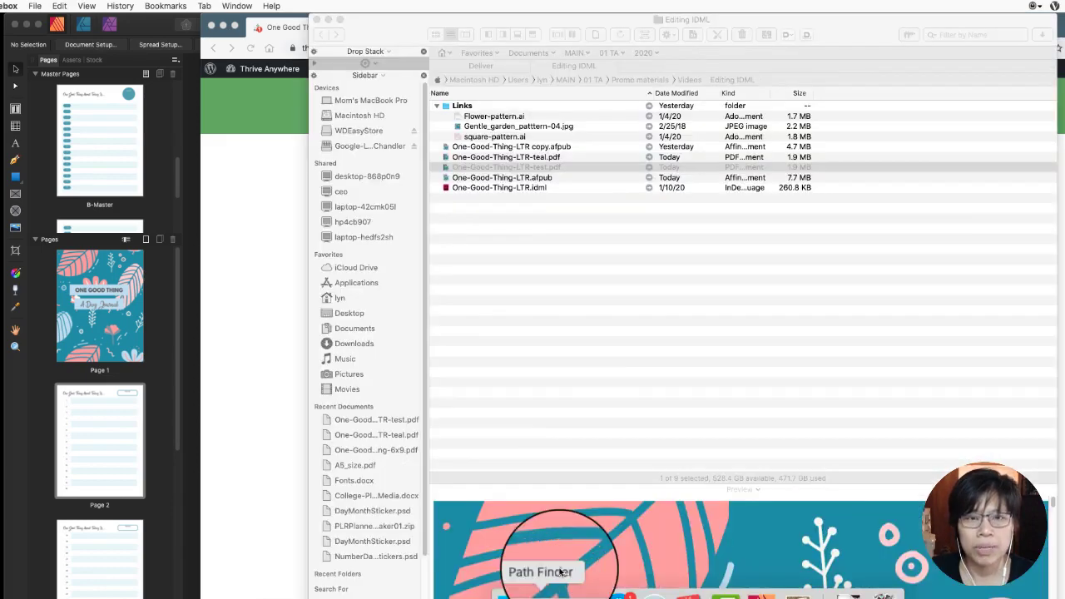
click(524, 167)
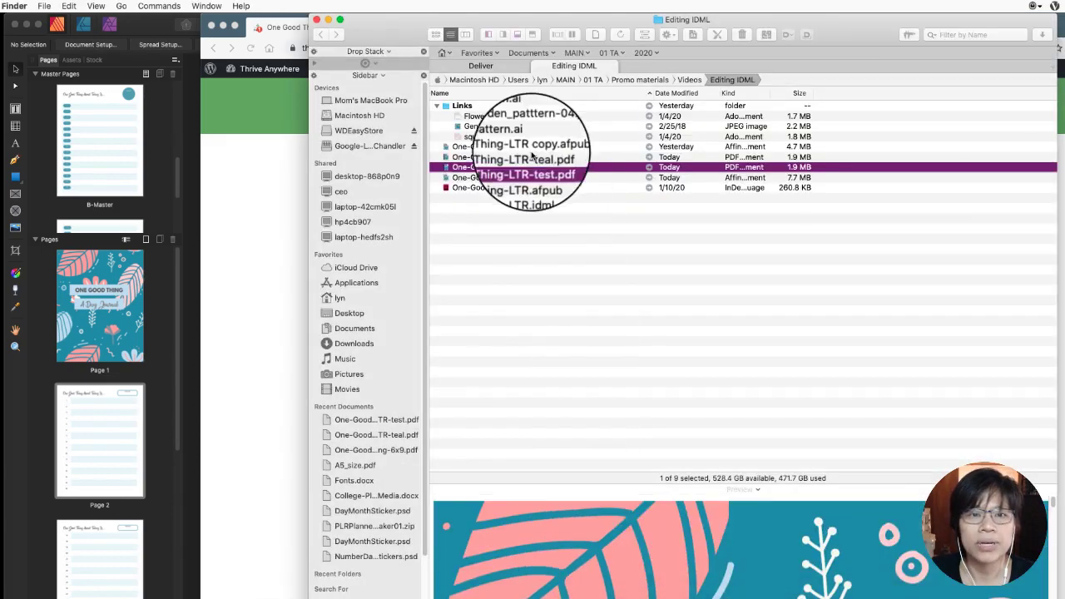
key(super+BackSpace)
Open One-Good-Thing-LTR-teal.pdf in Preview, check its journal pages from the cover onward, and close it.
click(516, 167)
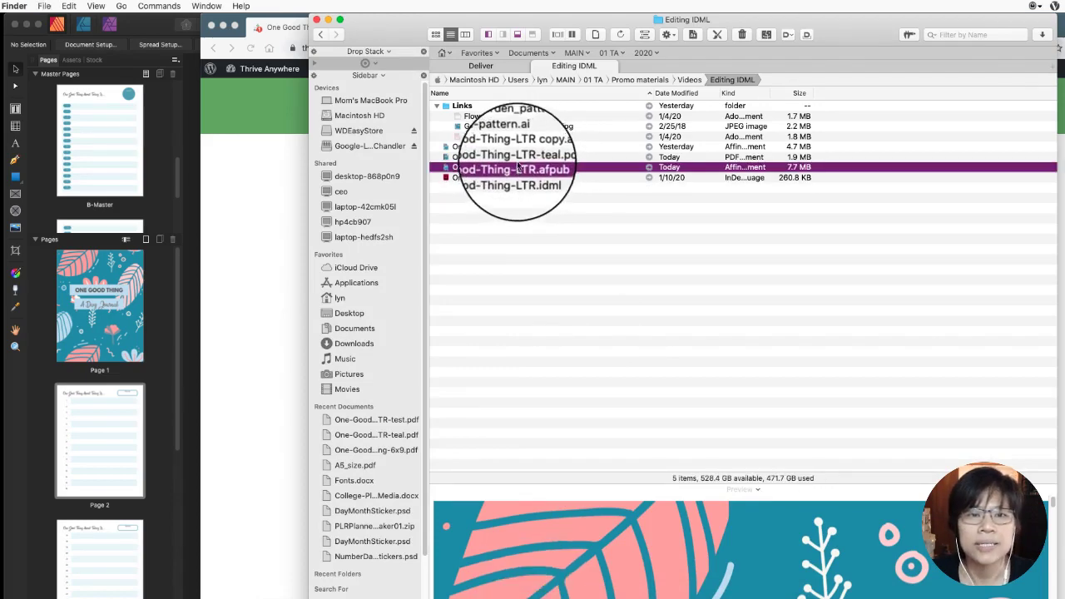
click(521, 157)
double_click(519, 157)
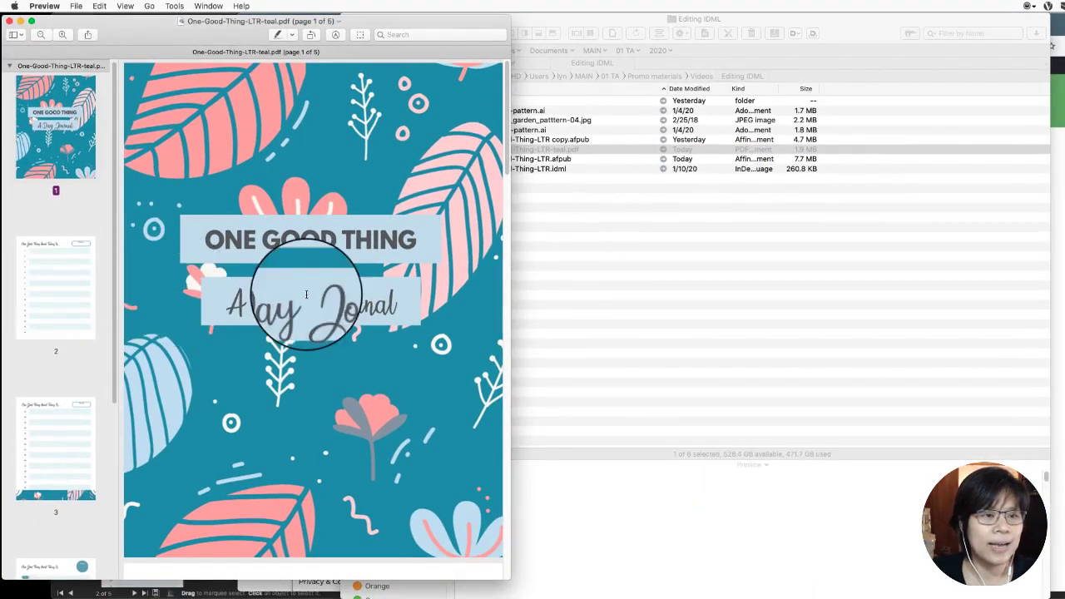
scroll(307, 316, down, 6)
scroll(306, 296, down, 5)
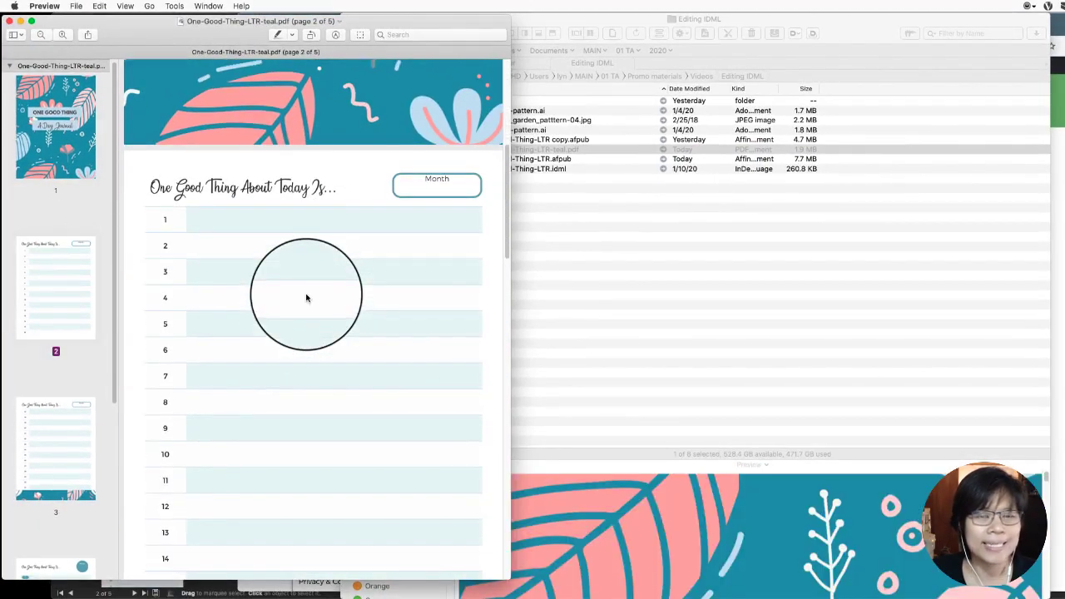
scroll(307, 298, down, 20)
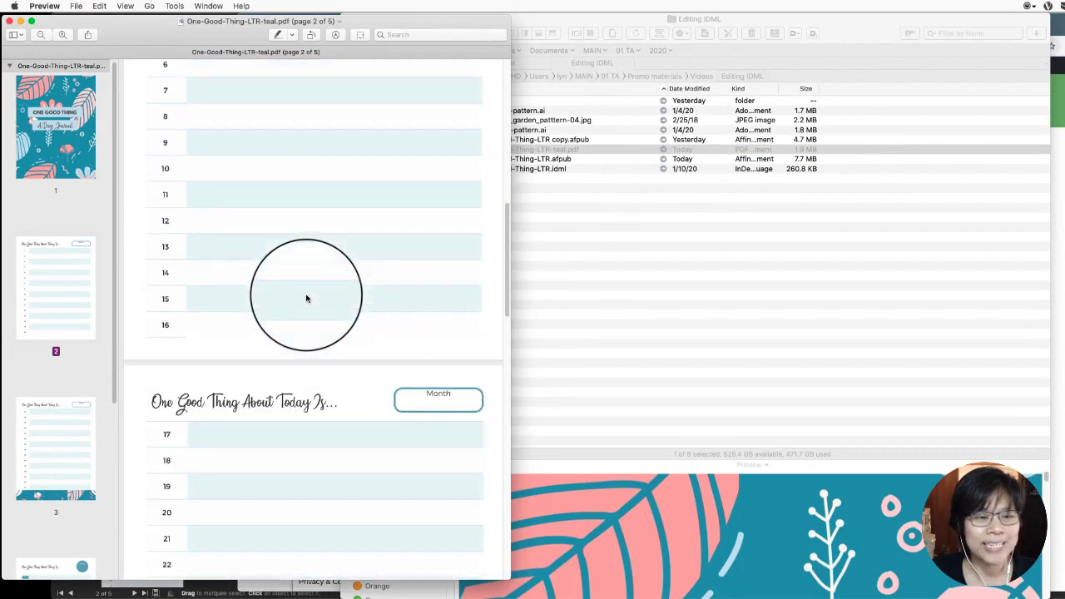
scroll(306, 297, down, 8)
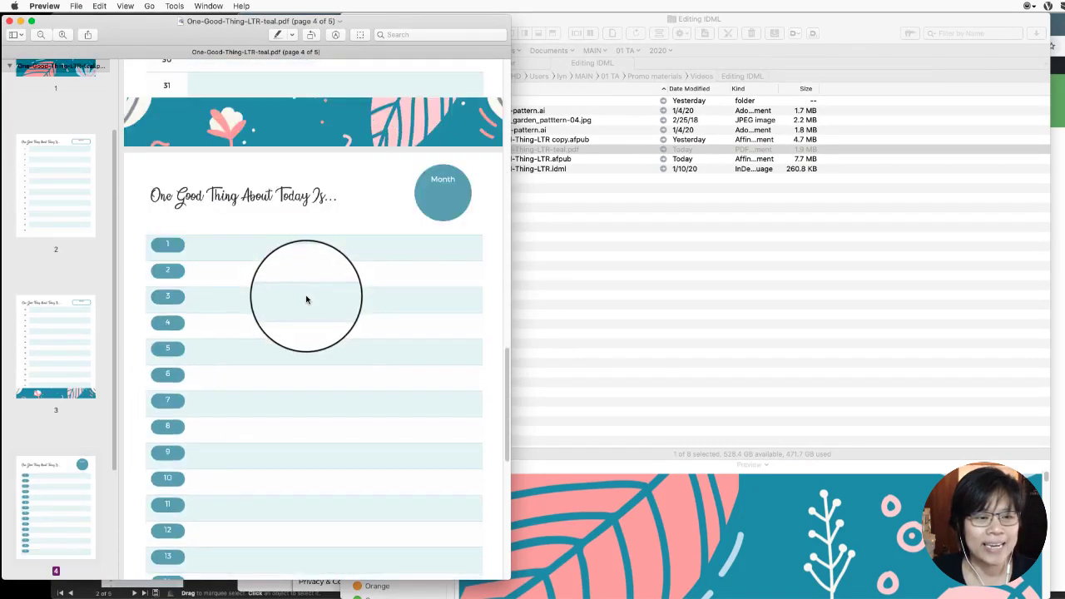
scroll(306, 300, down, 1)
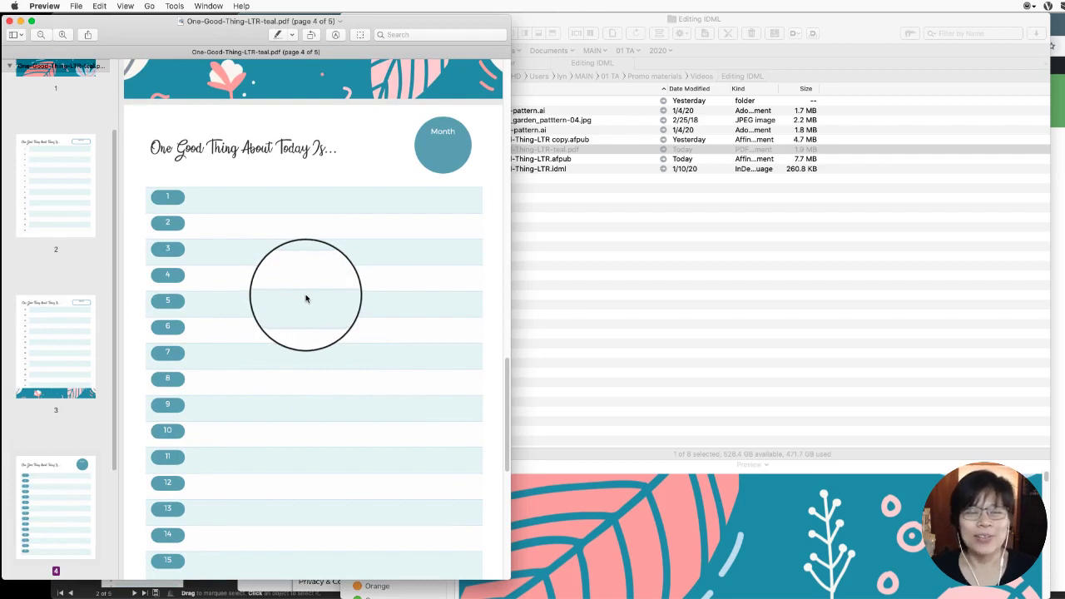
scroll(307, 302, down, 4)
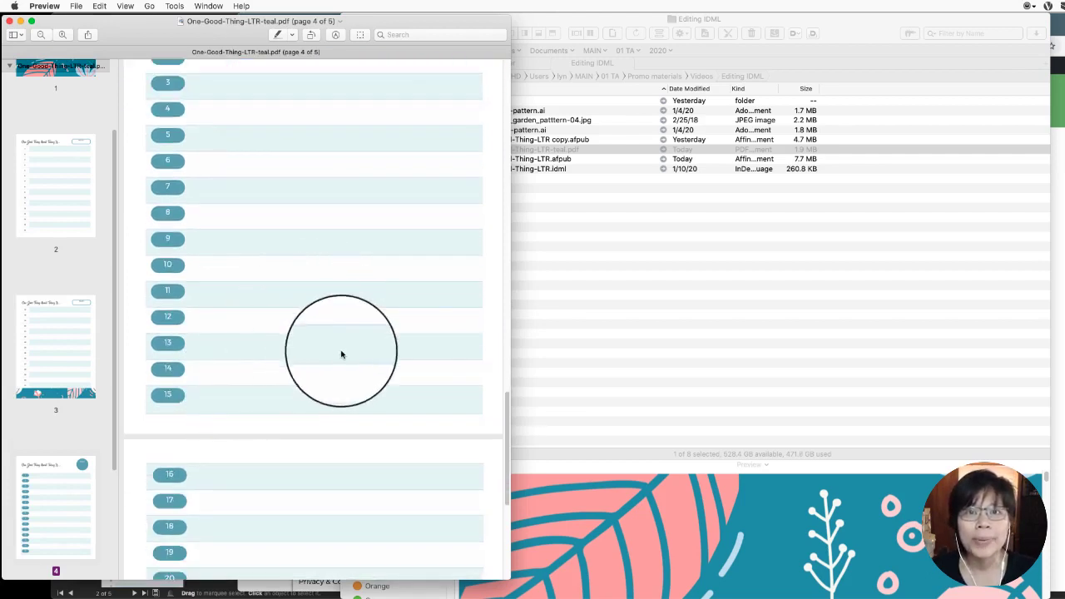
click(8, 20)
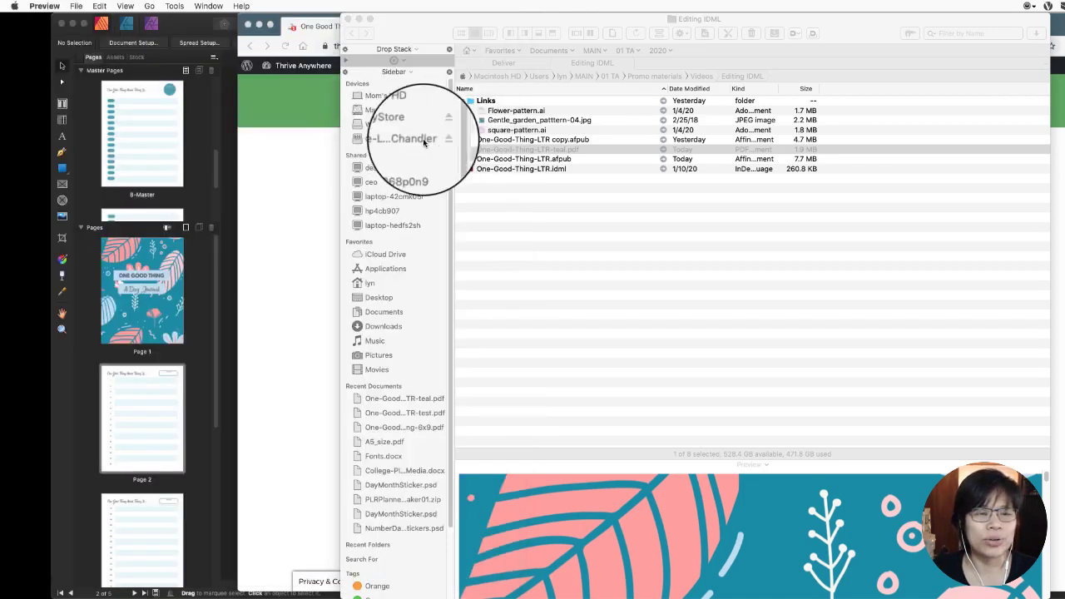
Switch back to Affinity Publisher and review the journal's page thumbnails from page 1 to page 5.
click(309, 187)
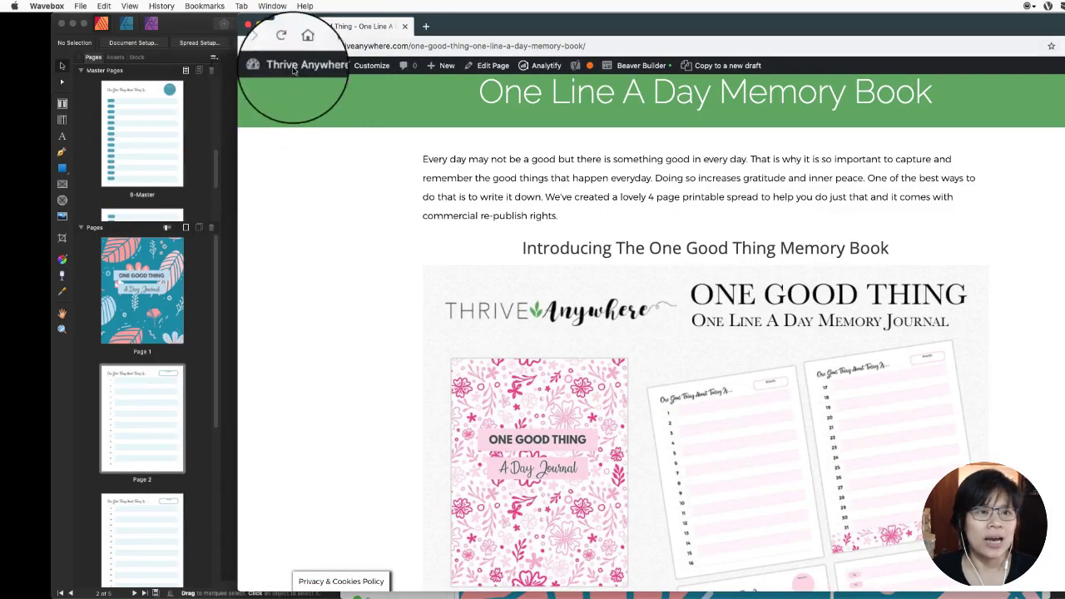
click(193, 27)
scroll(143, 435, down, 5)
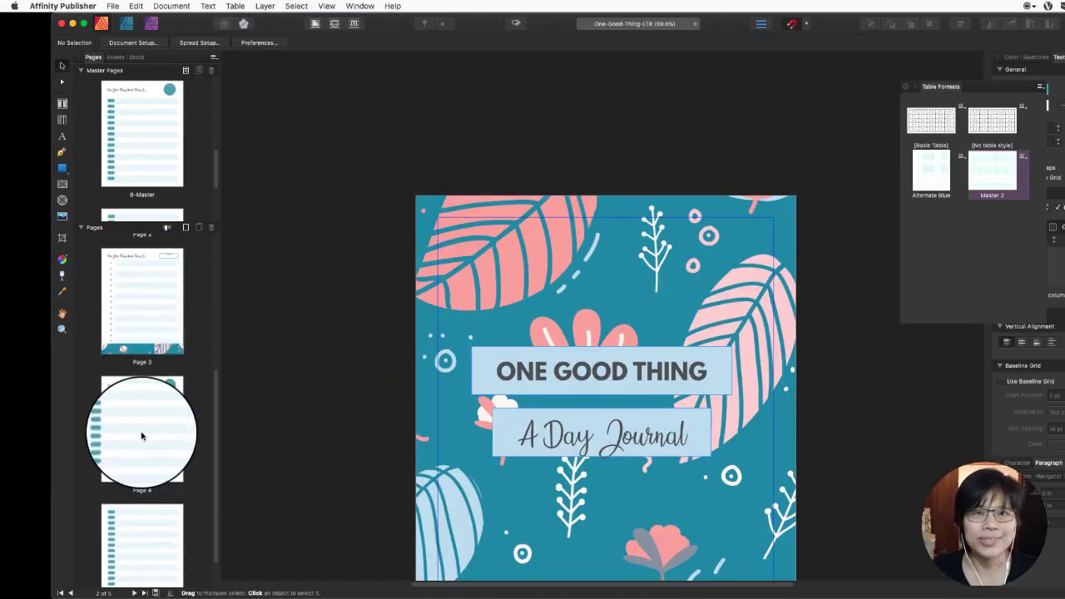
scroll(142, 435, down, 2)
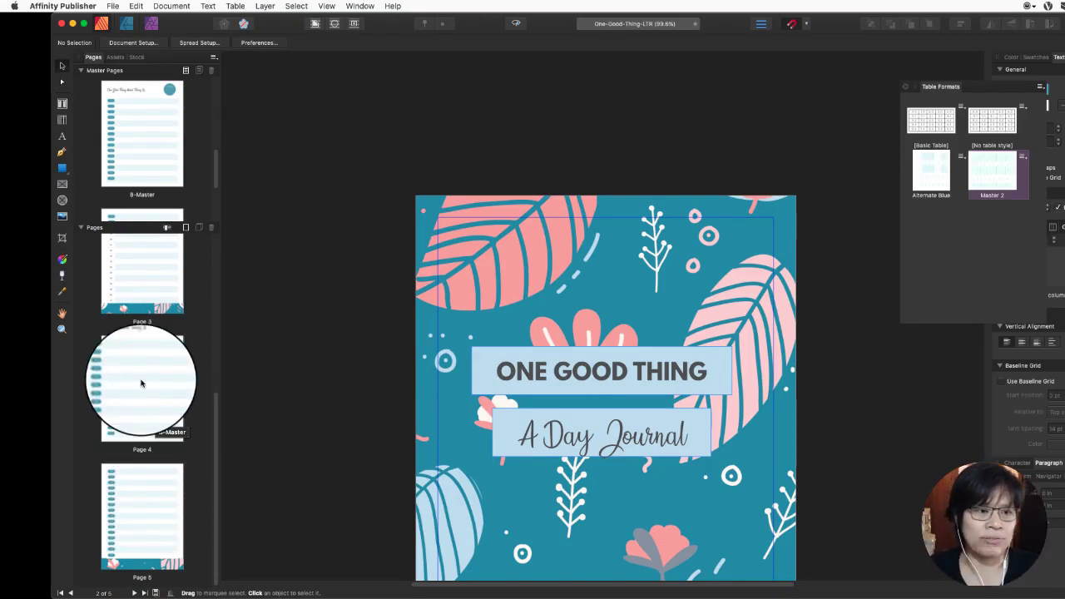
scroll(139, 298, up, 3)
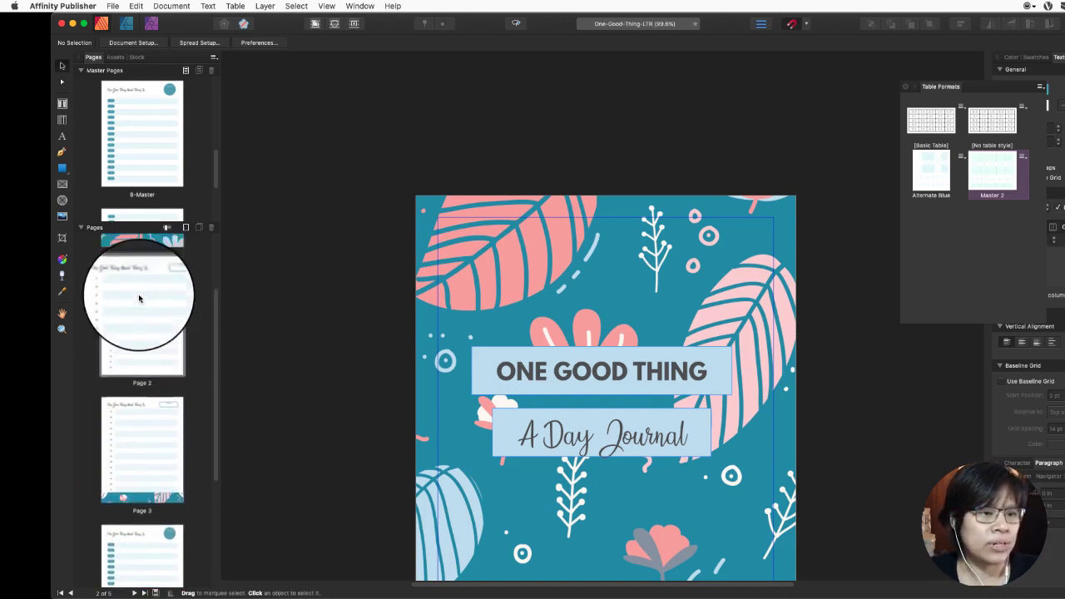
scroll(139, 298, up, 3)
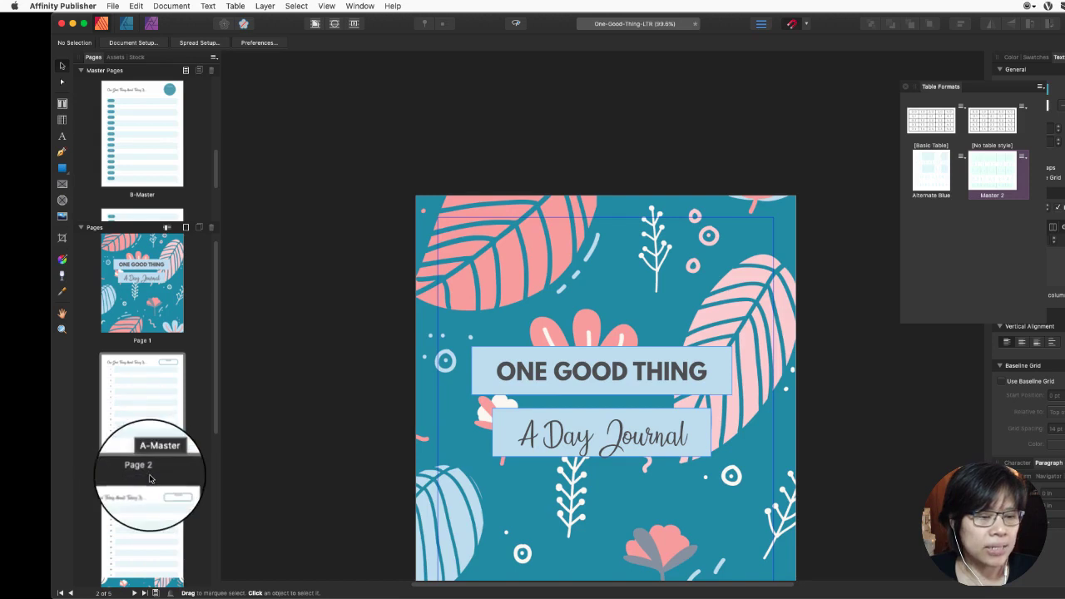
scroll(150, 343, down, 2)
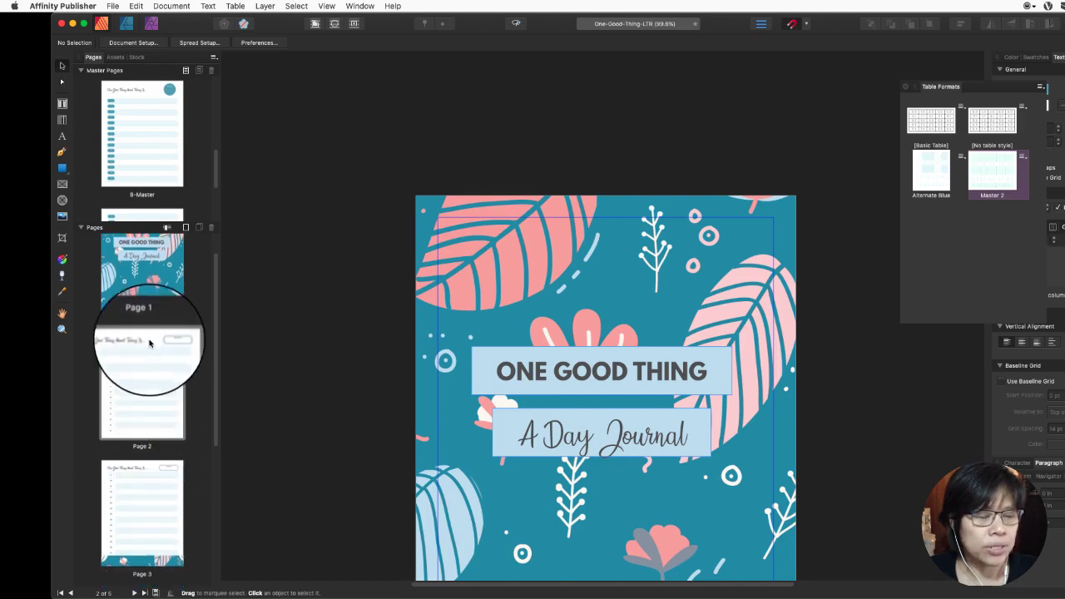
scroll(152, 346, up, 2)
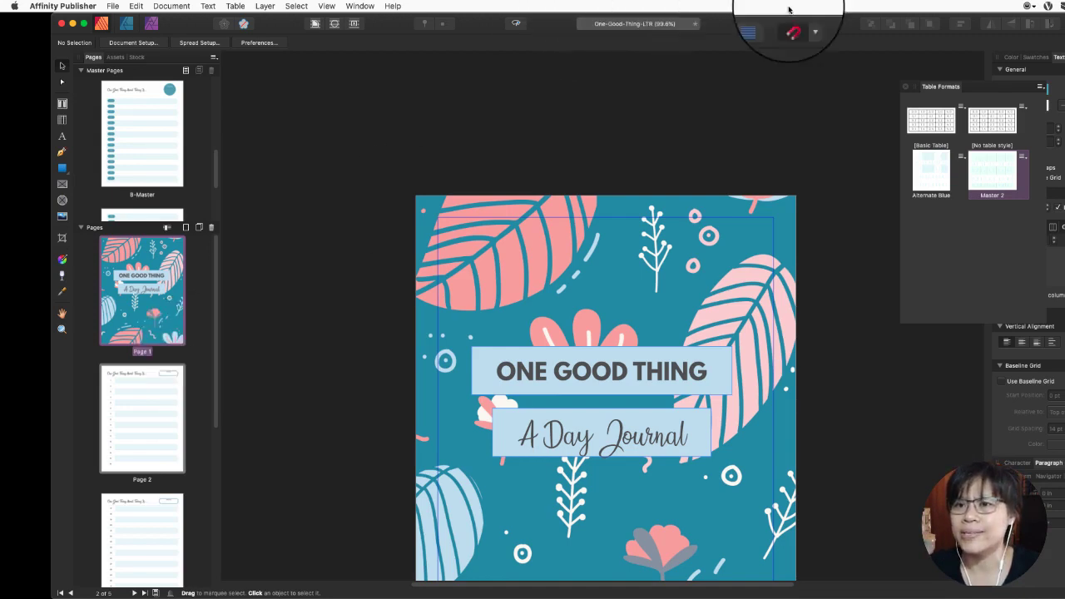
Move the floating Table Formats panel so it no longer covers the text frame settings.
drag(981, 90, 919, 94)
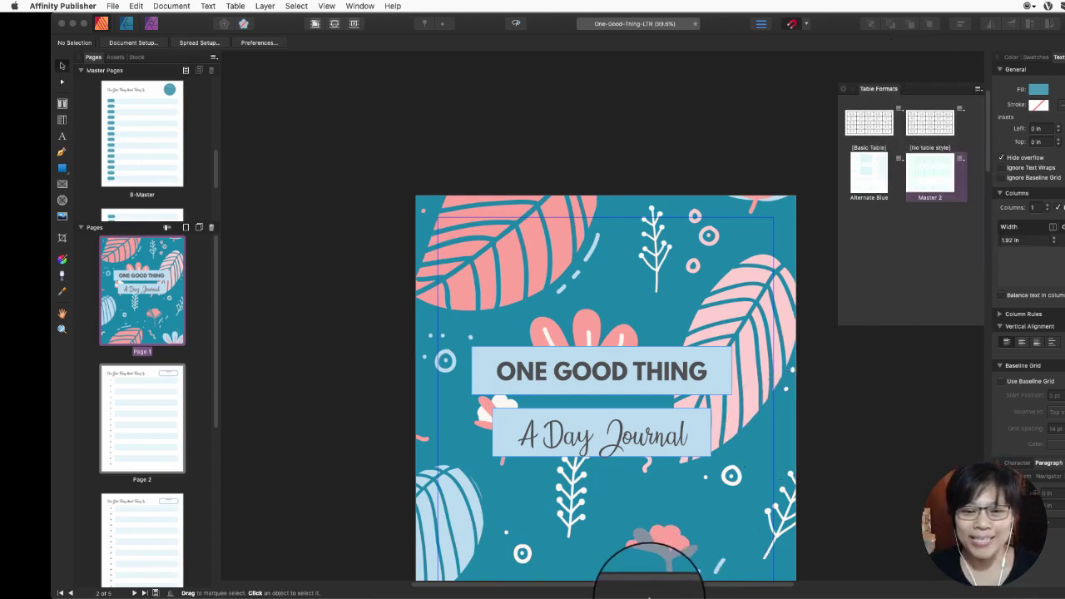
mouse_move(636, 587)
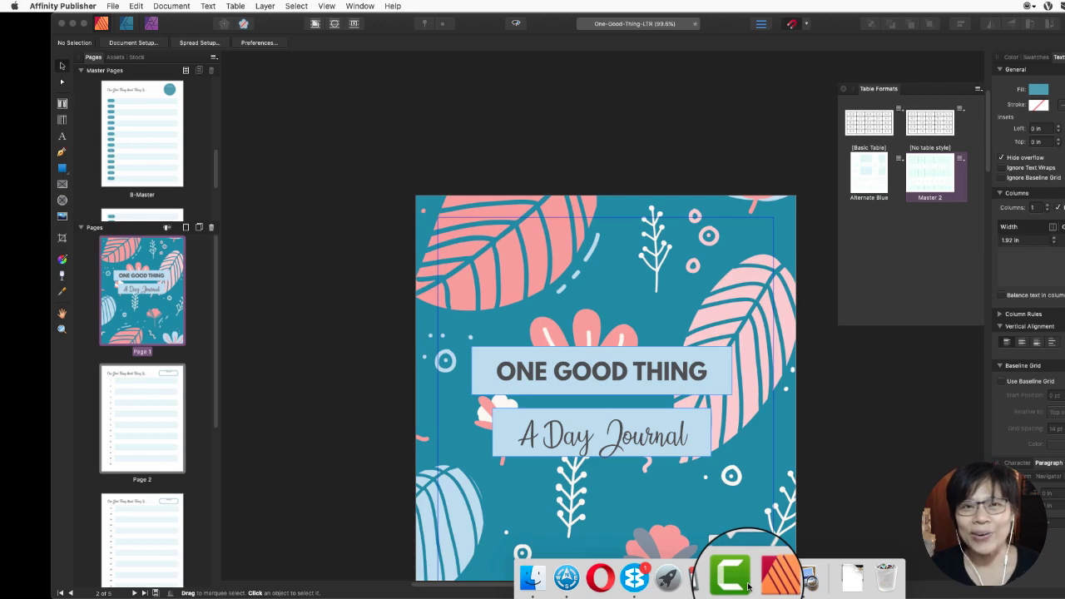